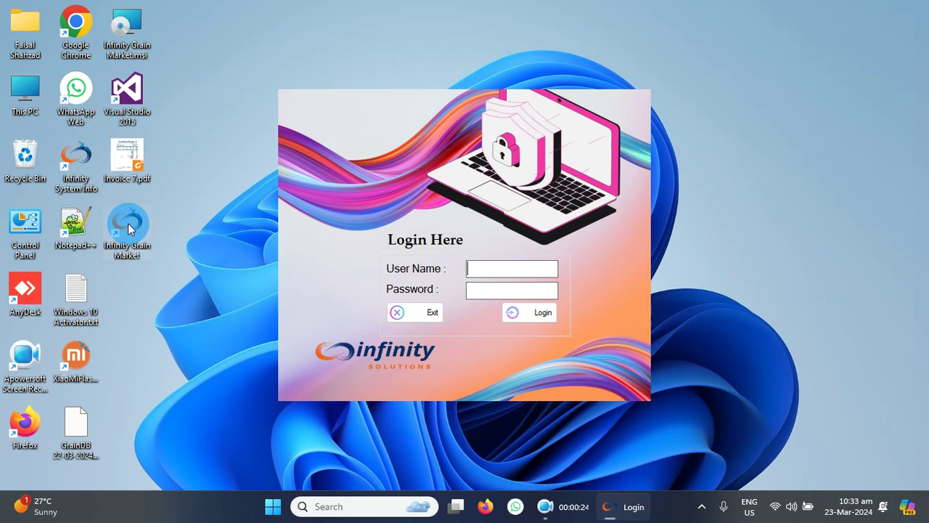
Log in to Infinity Grain Market with the user name and password
text(adnan)
key(Tab)
text(******)
key(Tab)
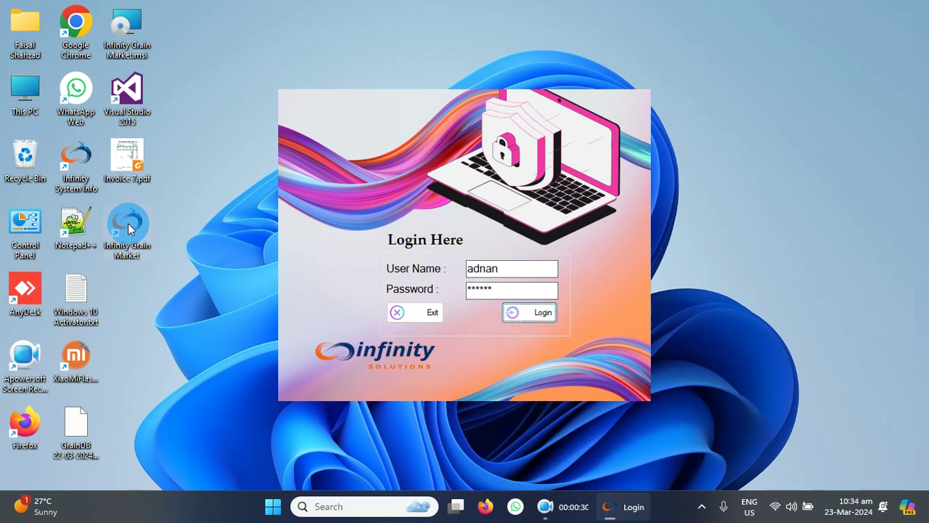
key(Return)
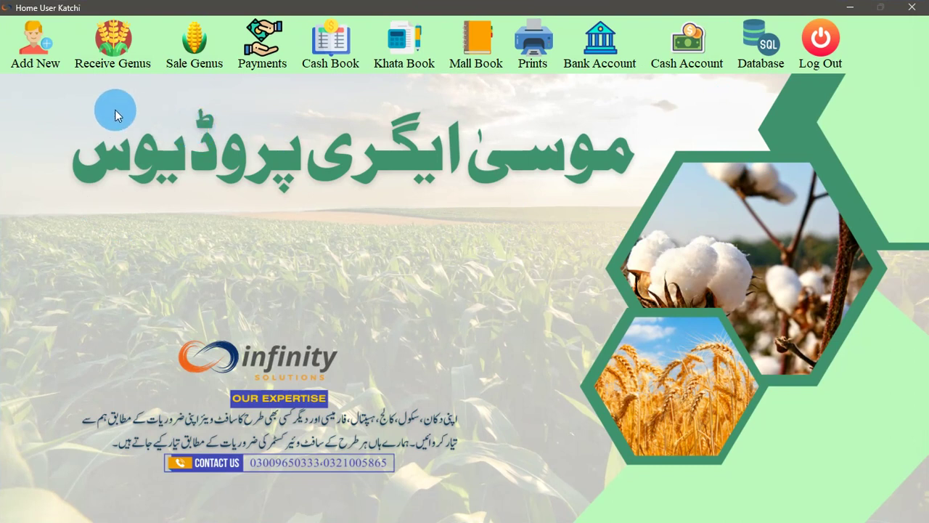
Open the Add Firms form and move its window lower and to the right
click(45, 65)
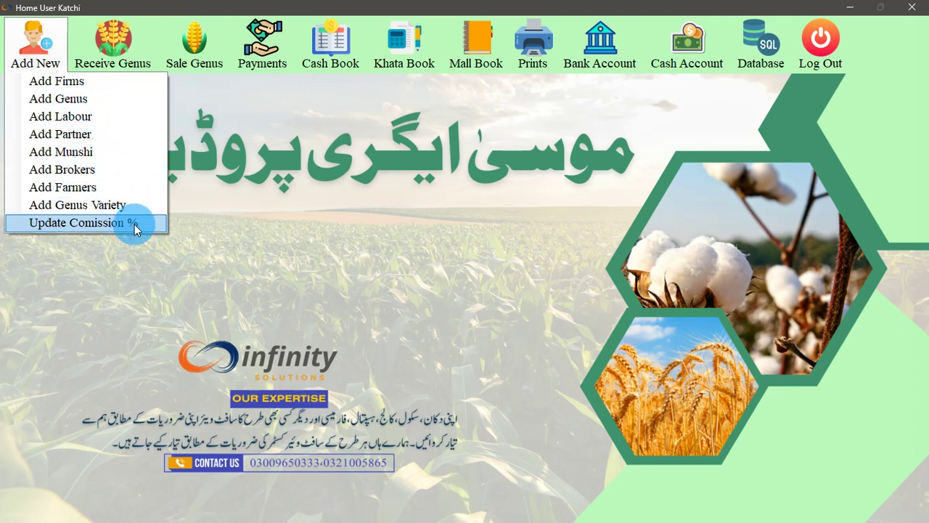
click(73, 81)
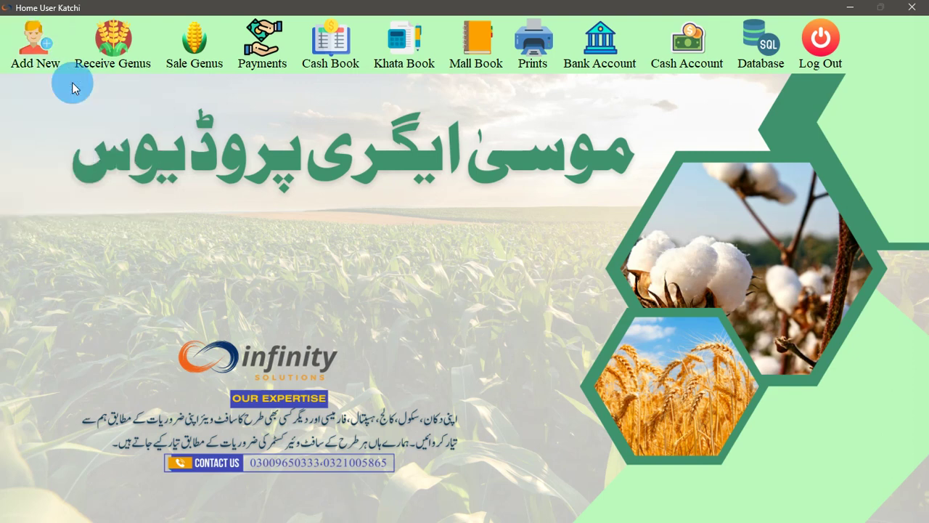
drag(375, 76, 394, 139)
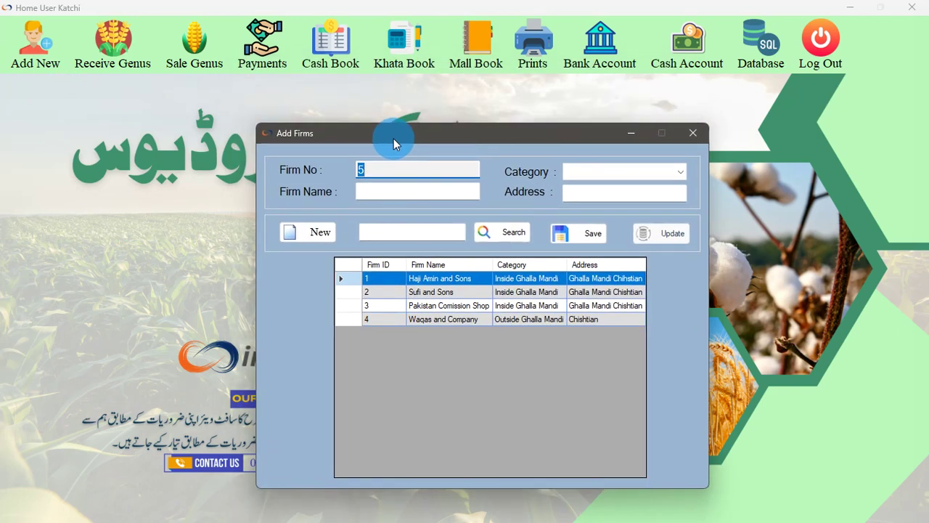
Save firm Punjab Comission Shop, category Inside Ghalla Mandi, address Ghalla Mandi Hasilpur
click(415, 193)
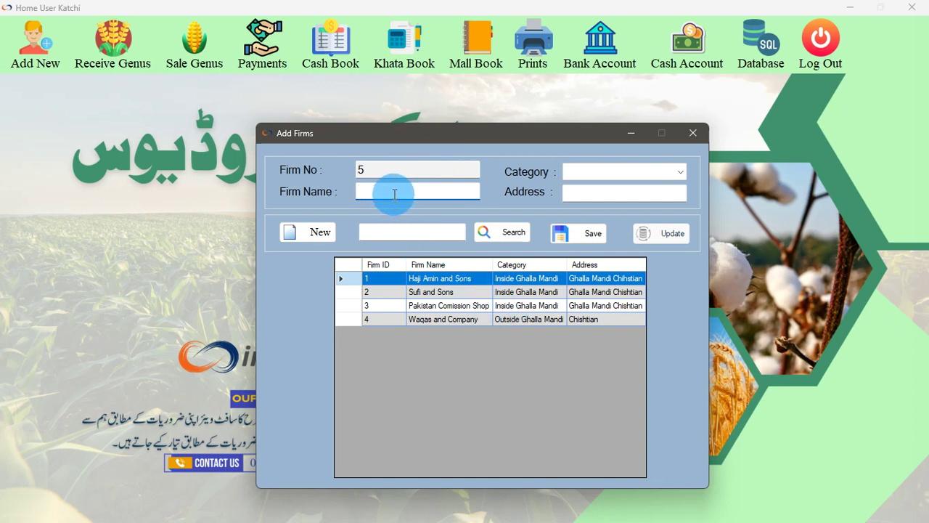
text(Punjab Comission Shop)
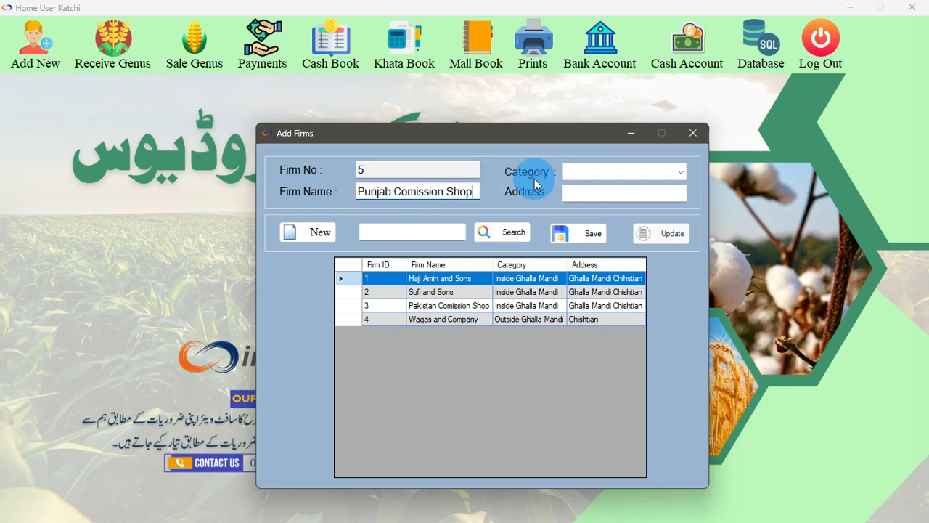
click(590, 169)
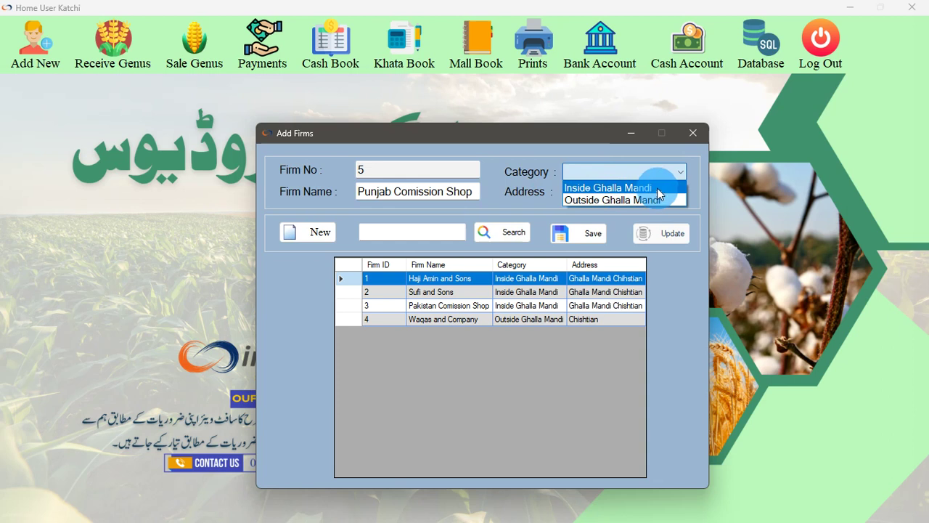
click(652, 187)
click(614, 190)
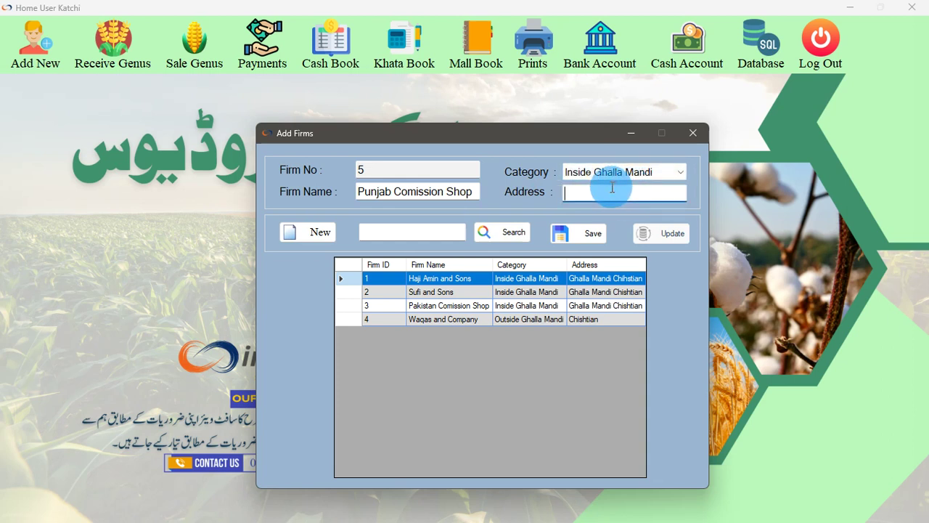
text(Ghalla )
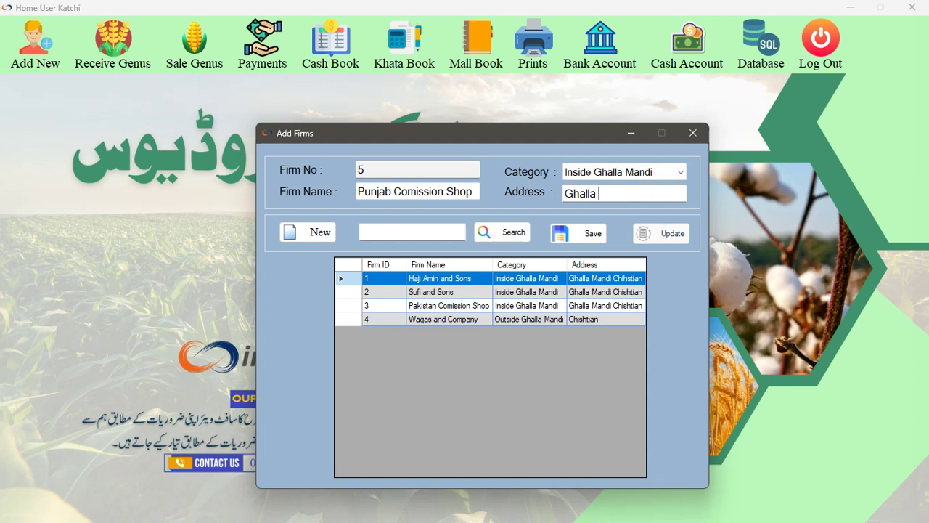
text(Mandi Hasilpur)
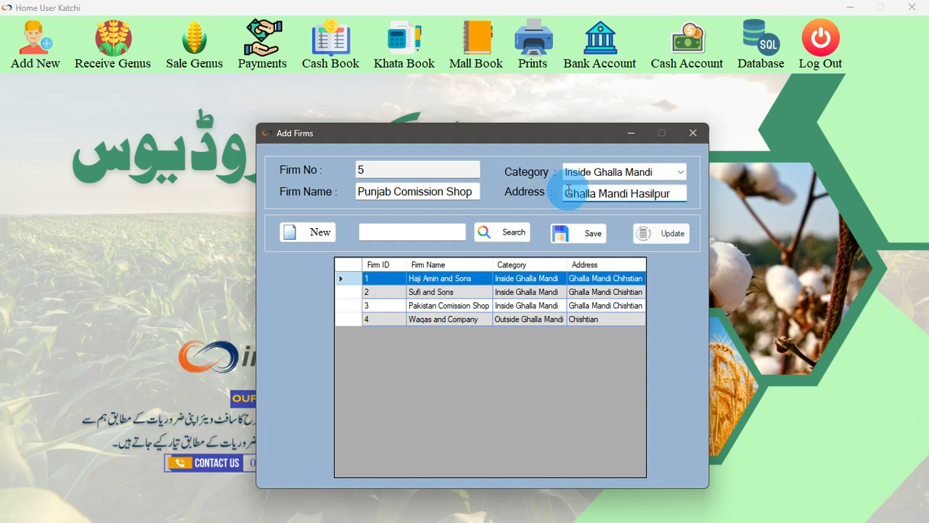
click(591, 234)
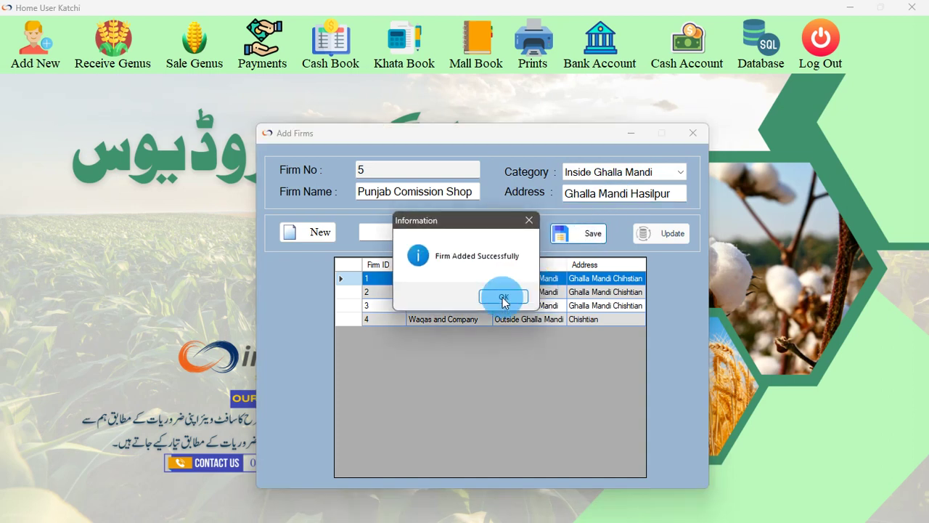
Change firm 5's address from Ghalla Mandi Hasilpur to Ghalla Mandi Chishtian and update it
click(502, 297)
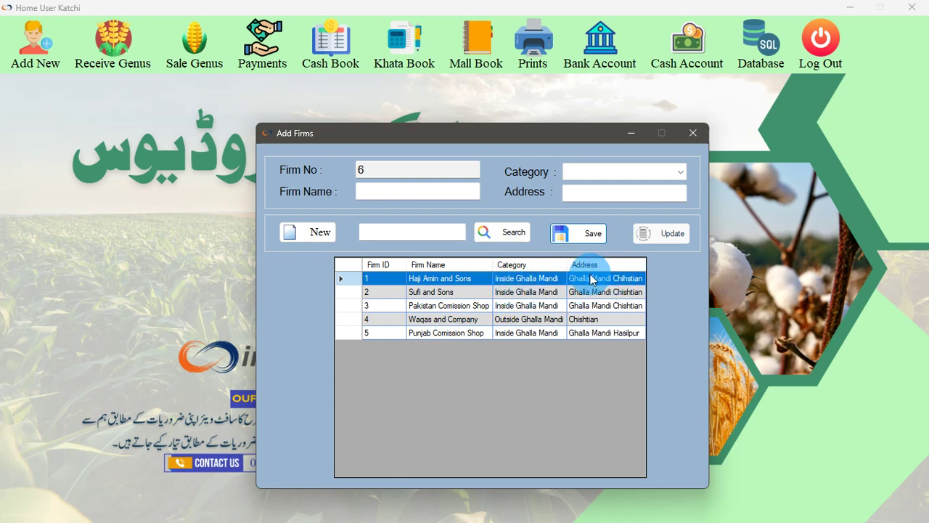
click(456, 333)
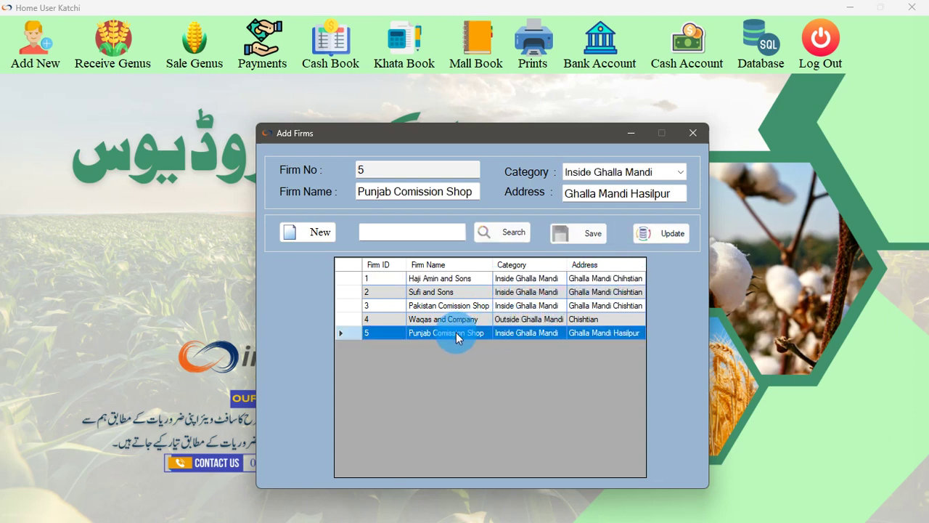
drag(671, 193, 630, 193)
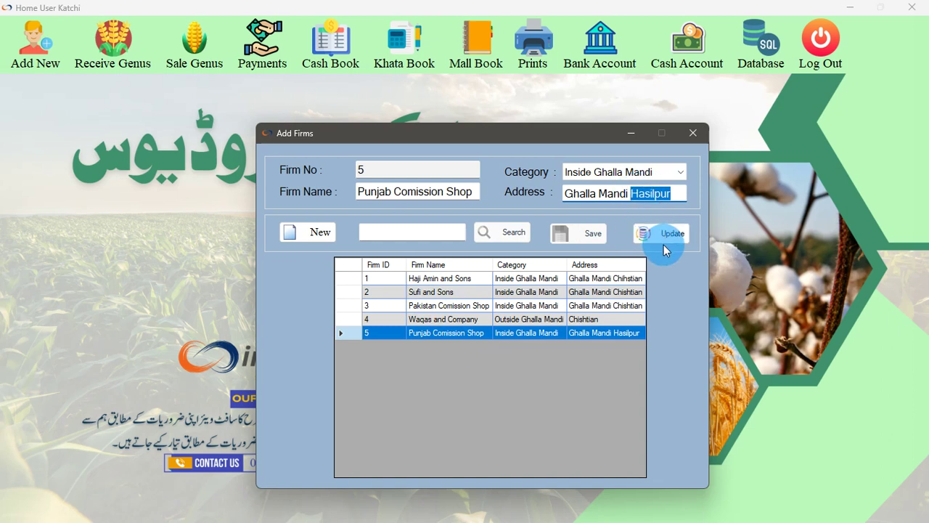
text(Ch)
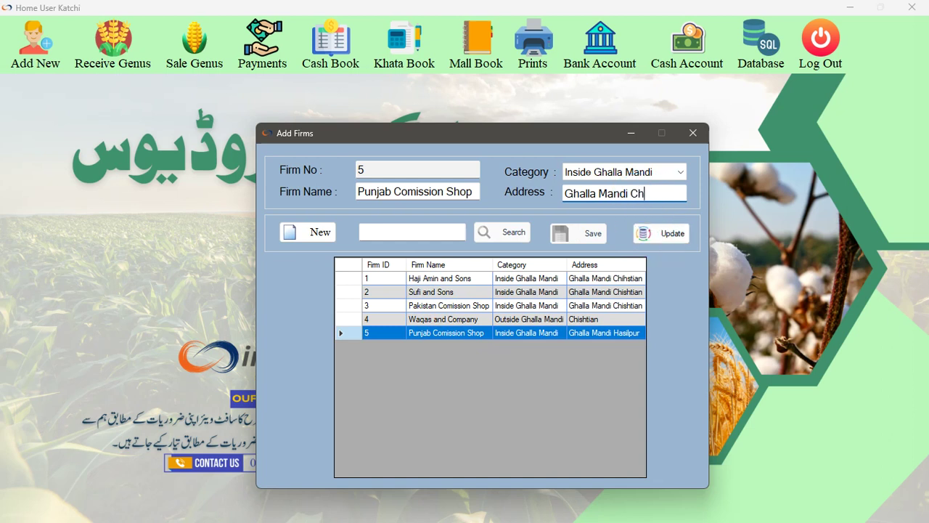
text(ishtian)
click(668, 232)
click(533, 297)
Reselect Punjab Comission Shop and close the Add Firms window
click(597, 333)
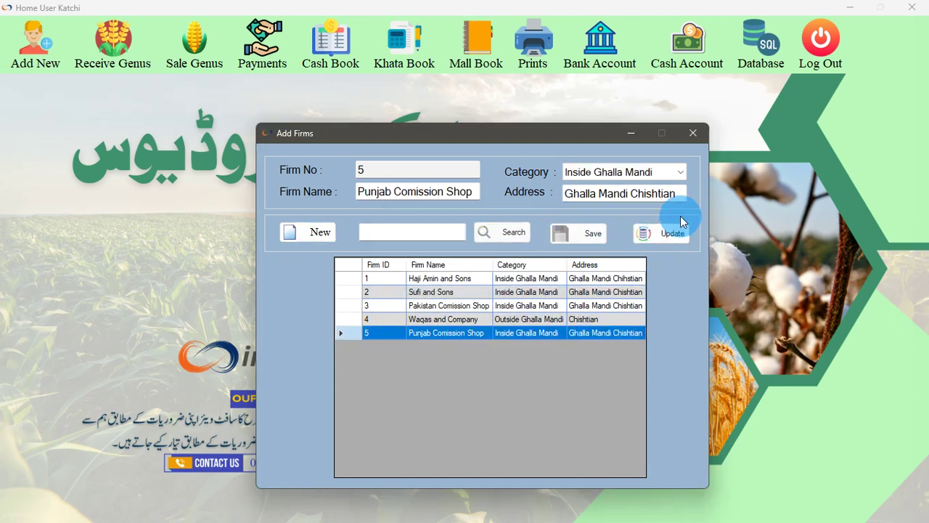
click(694, 133)
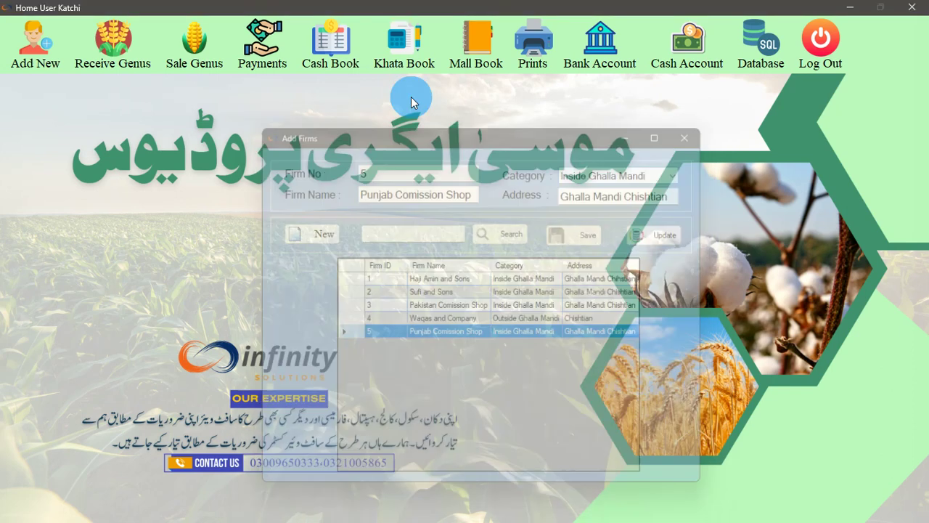
click(35, 45)
Save genus Bajra with a Bori weight of 90 and a Thela weight of 50
click(65, 99)
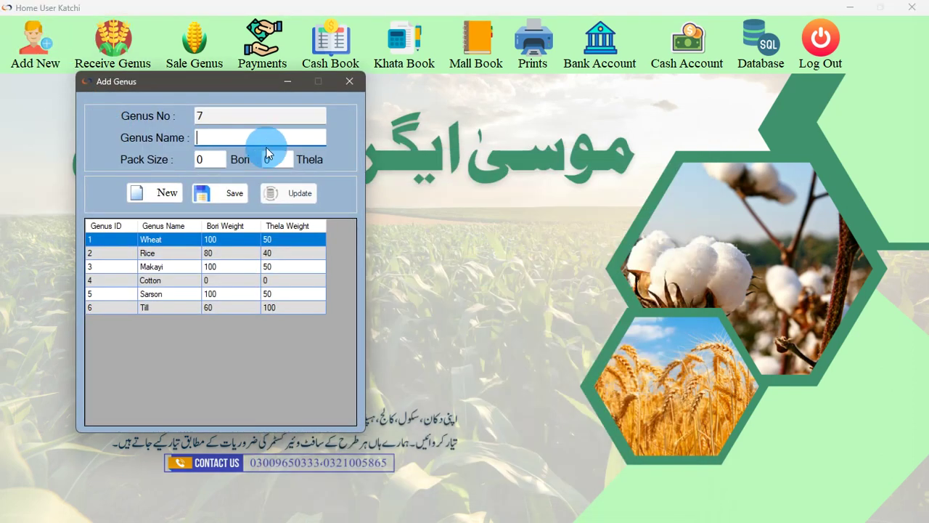
click(272, 140)
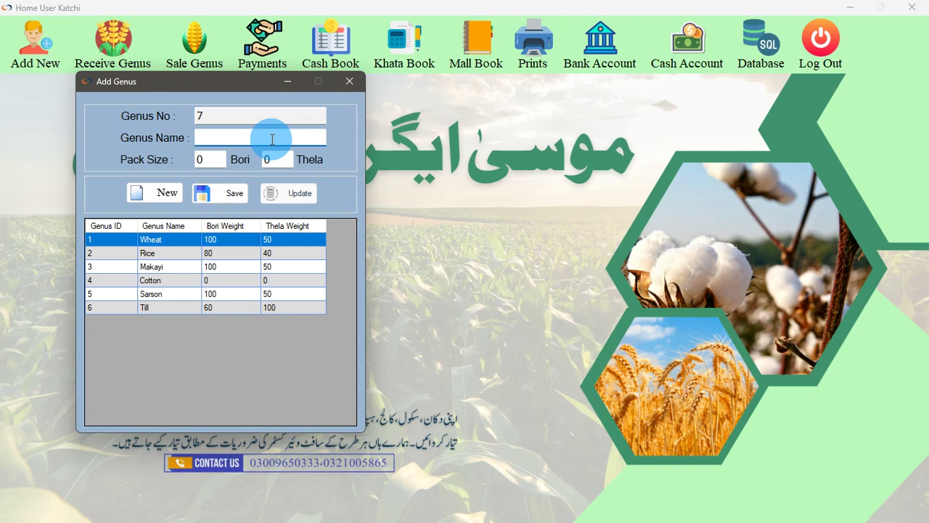
text(Bajra)
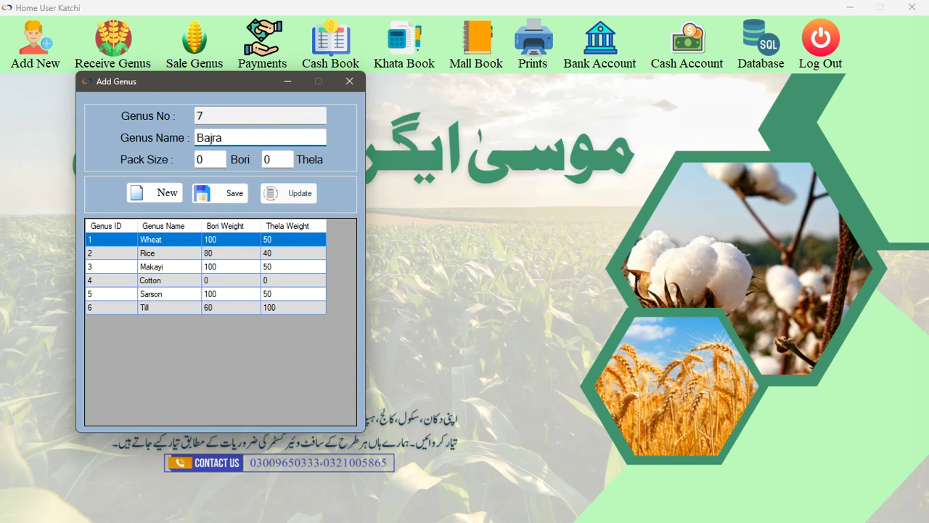
click(221, 160)
mouse_move(220, 161)
mouse_down()
mouse_move(197, 160)
mouse_move(213, 160)
mouse_up()
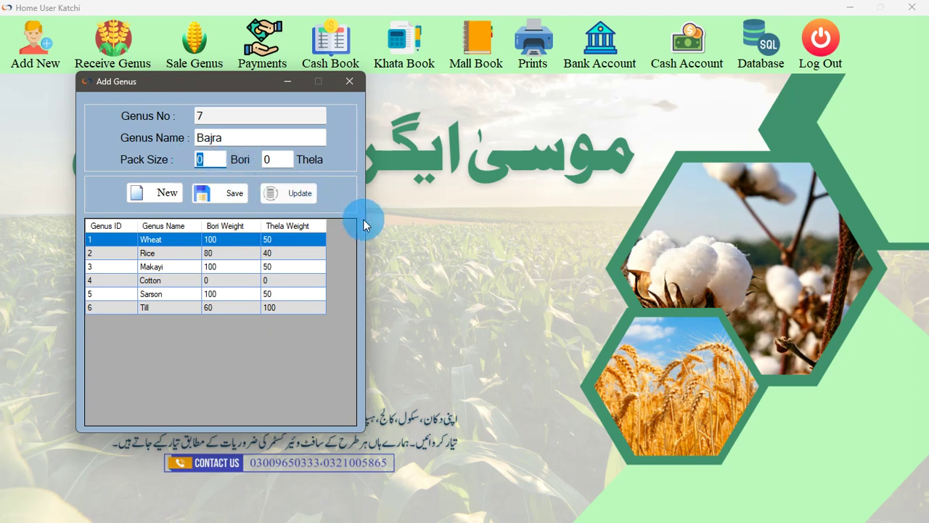
text(90)
key(Tab)
text(50)
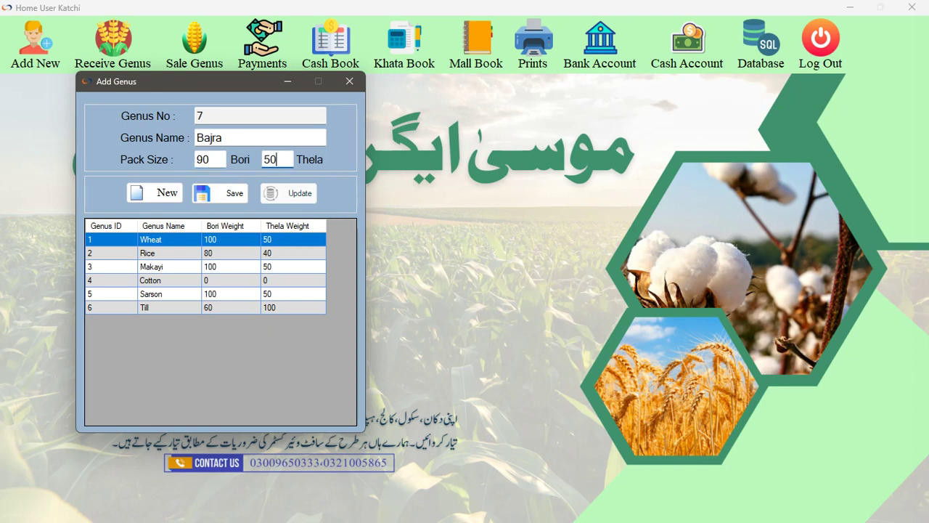
click(209, 193)
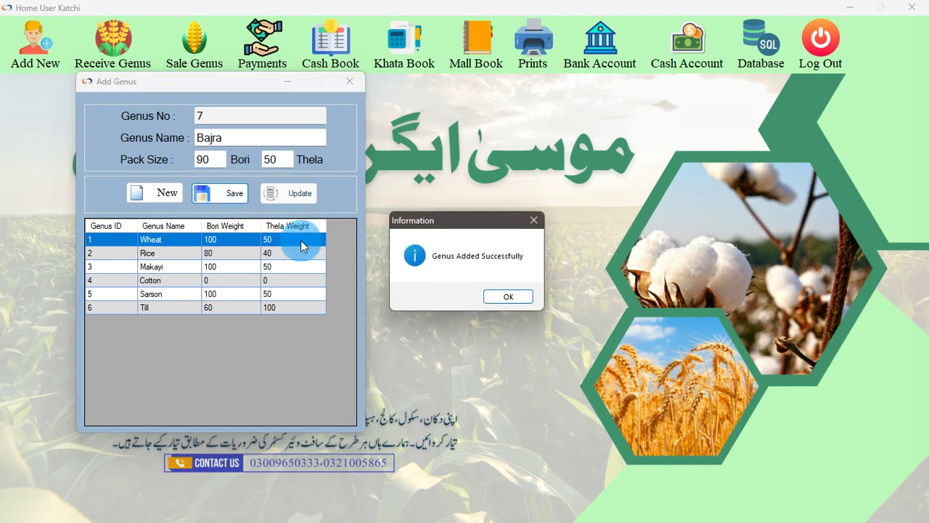
click(502, 296)
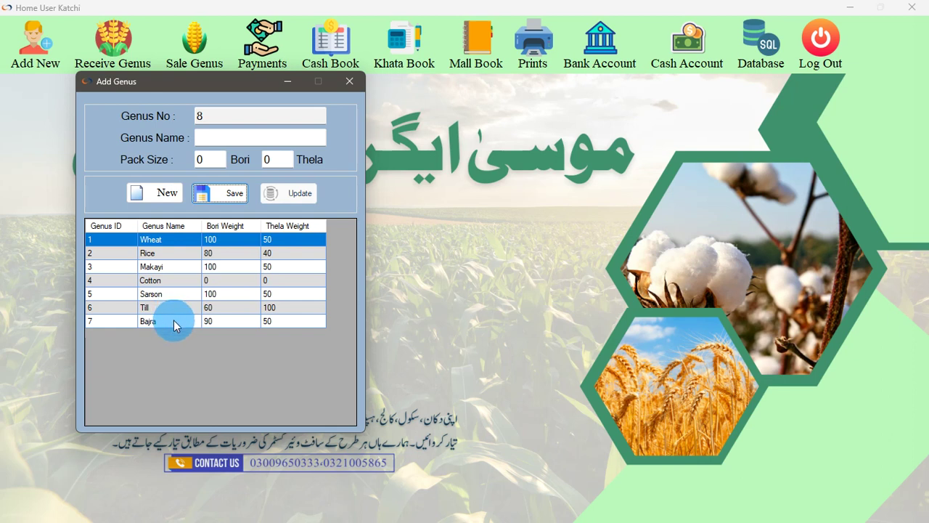
Change Bajra's Bori weight to 100 and save the update
click(173, 321)
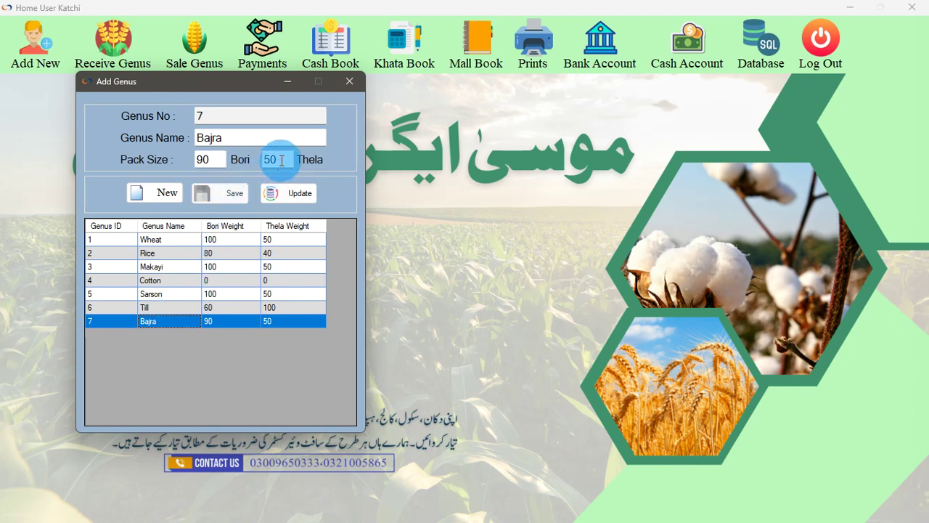
double_click(210, 160)
text(100)
click(289, 193)
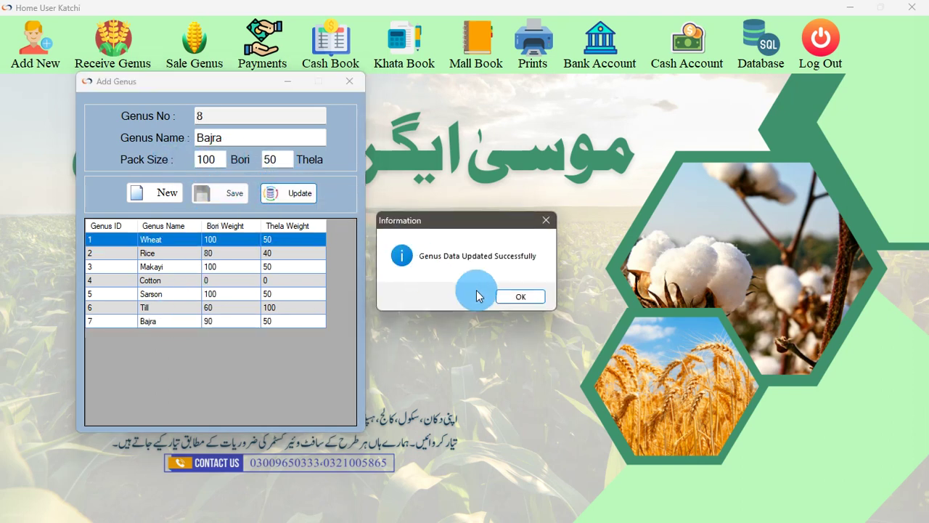
click(520, 297)
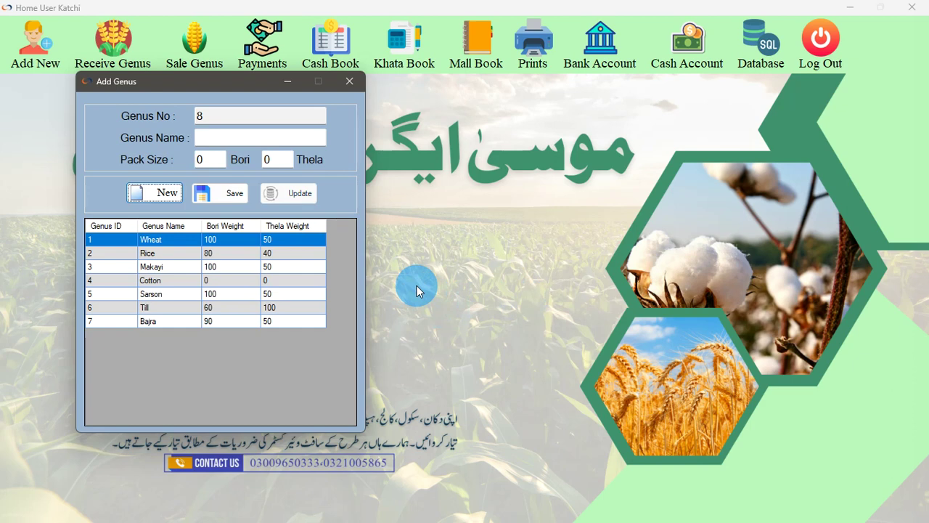
Close the genus window and return to the Add New list
click(349, 81)
click(67, 64)
click(81, 105)
click(35, 48)
In the Add Labour form, enter the labourer's full name and mobile number
click(70, 126)
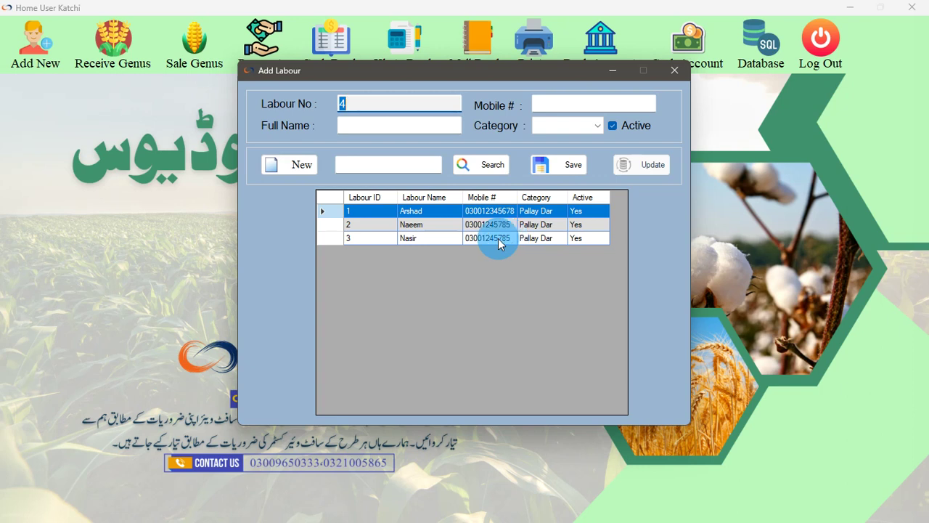
click(374, 124)
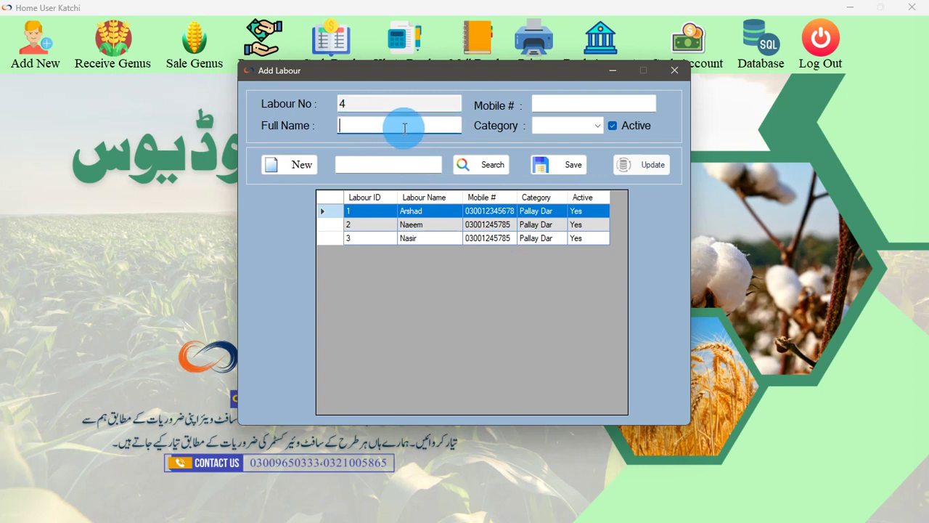
text(Aslam)
click(594, 104)
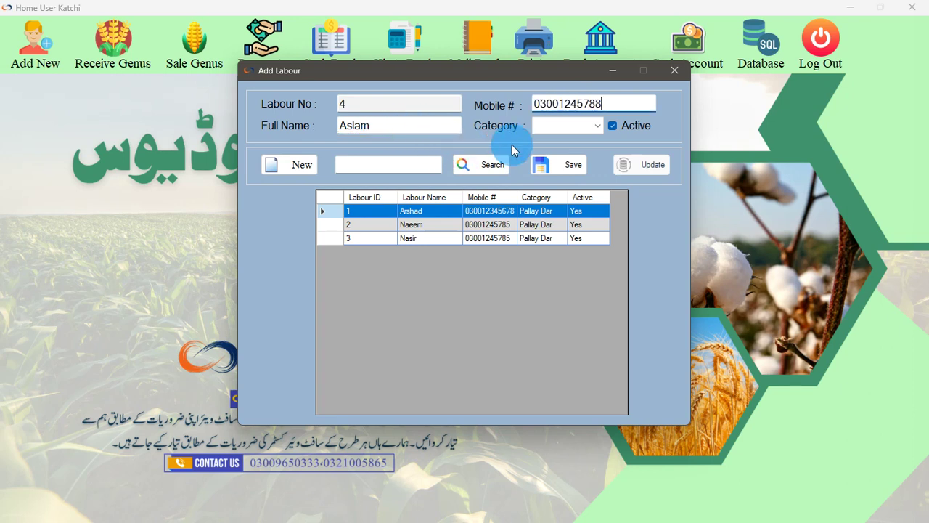
Set the category to Pallay Dar, keep Active checked, and save labourer 4
click(558, 127)
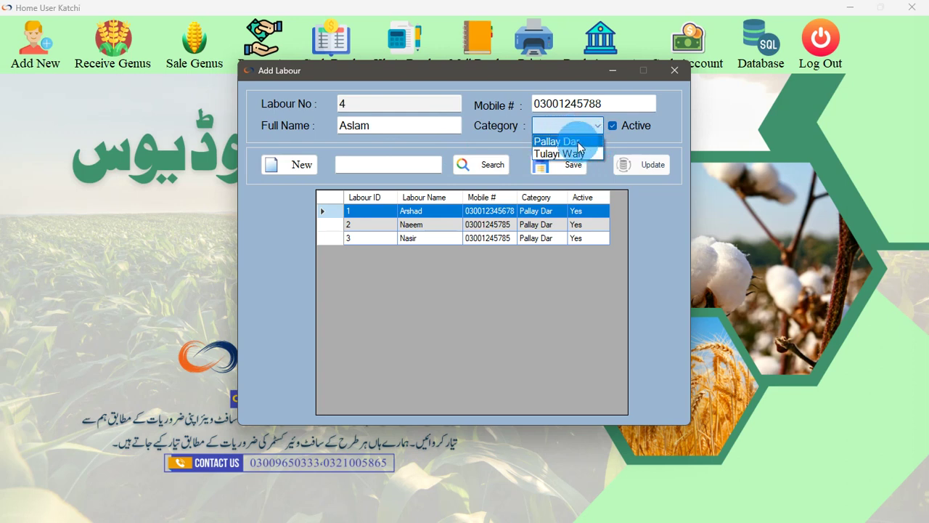
click(578, 143)
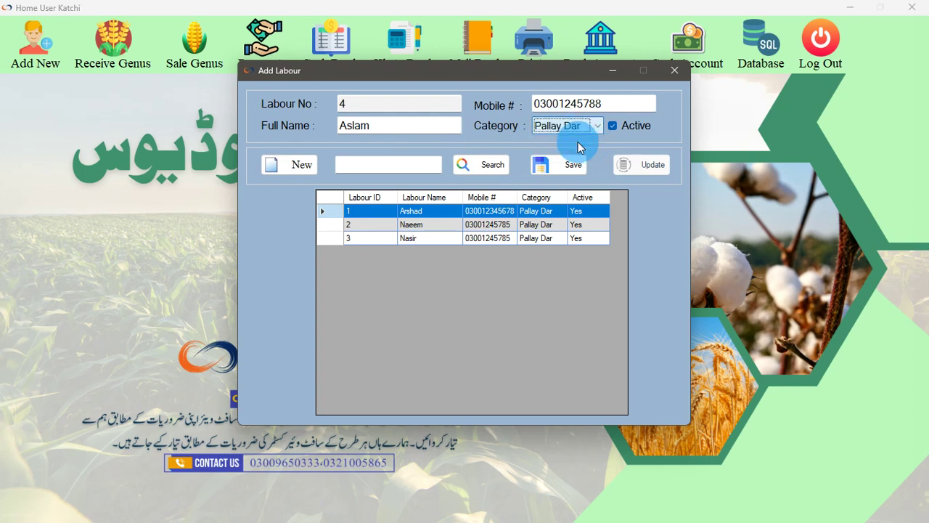
click(614, 128)
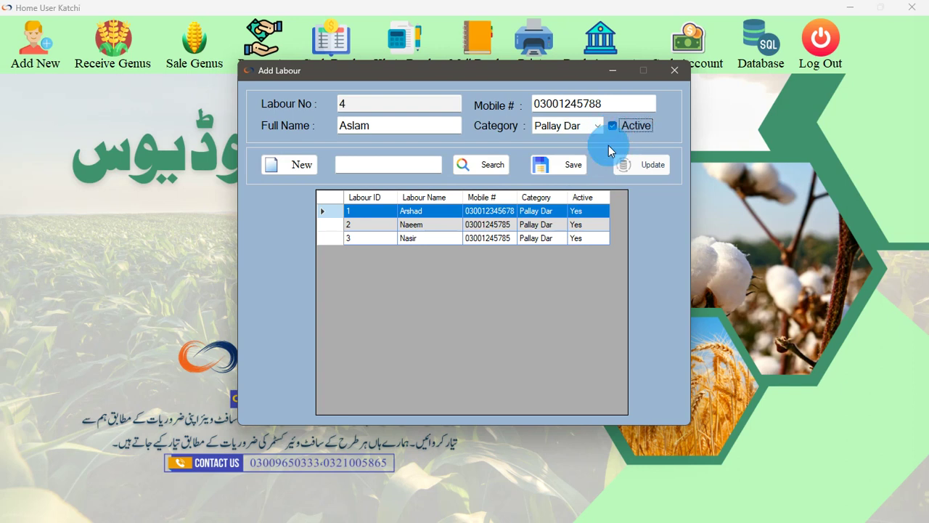
click(561, 167)
click(530, 295)
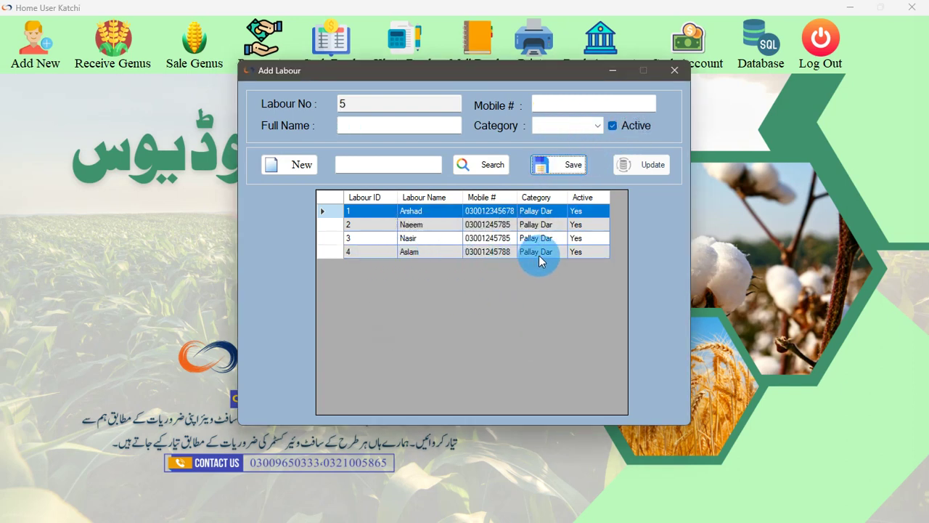
Update labourer 4 as inactive
click(440, 255)
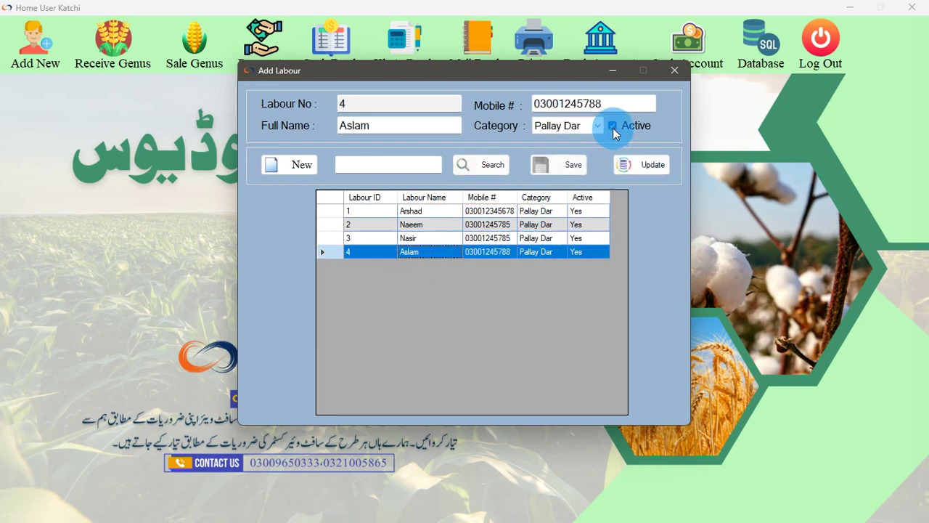
click(645, 165)
click(523, 297)
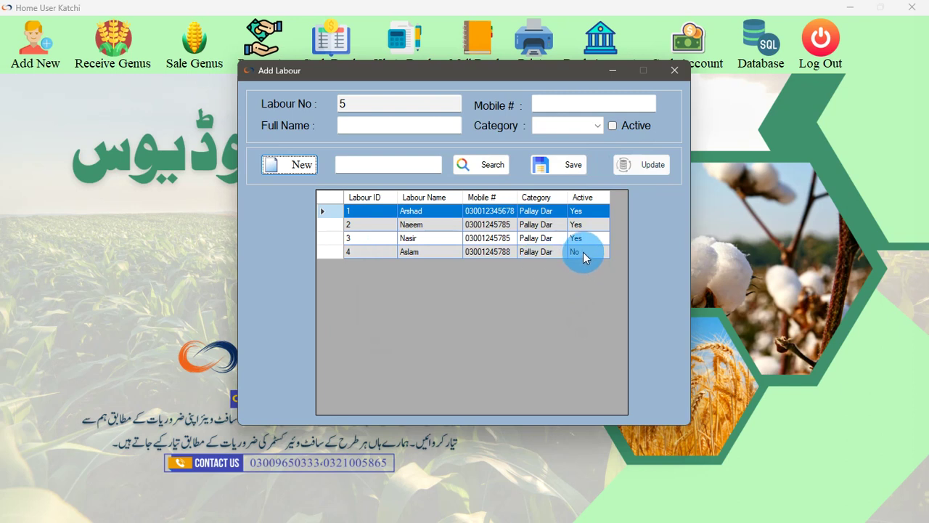
Mark labourer 4 active again, save, and close the labour form
click(426, 254)
click(612, 127)
click(650, 165)
click(523, 295)
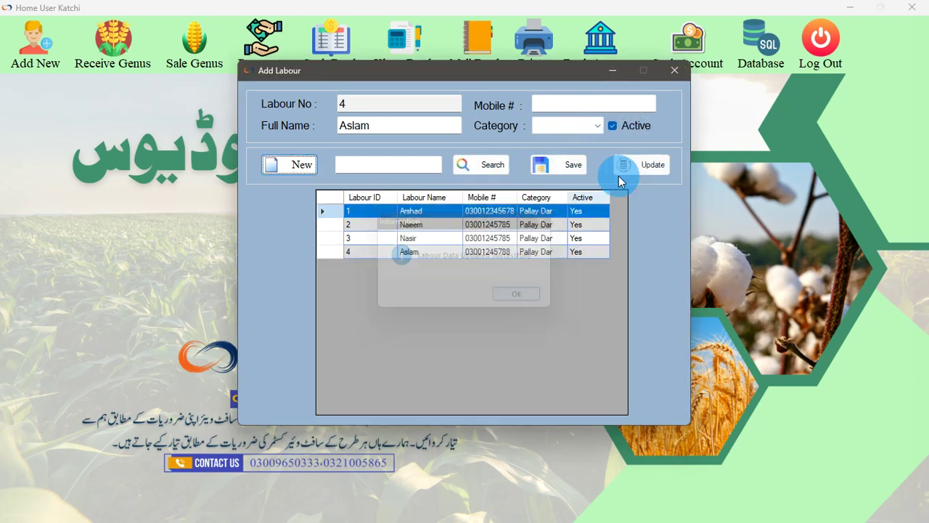
click(674, 71)
click(37, 58)
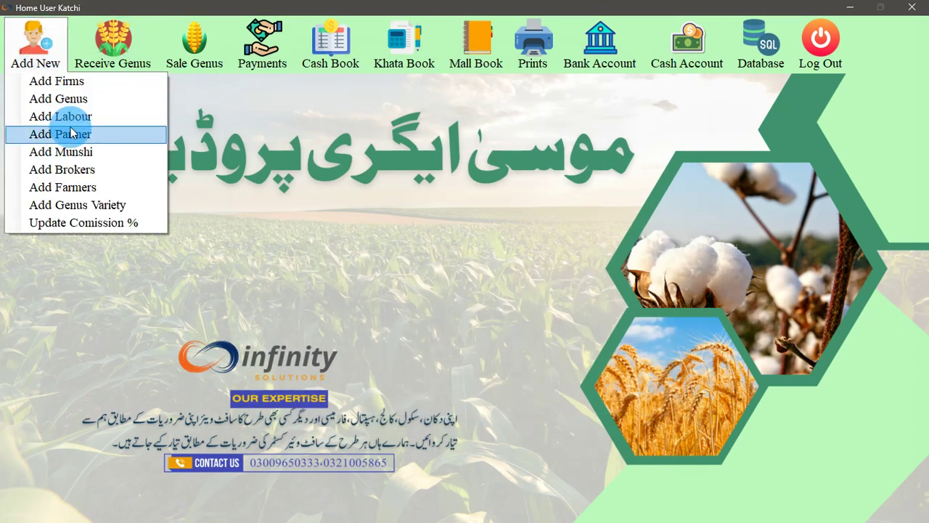
In the Add Partner form, enter the partner's full name and father's name
click(72, 141)
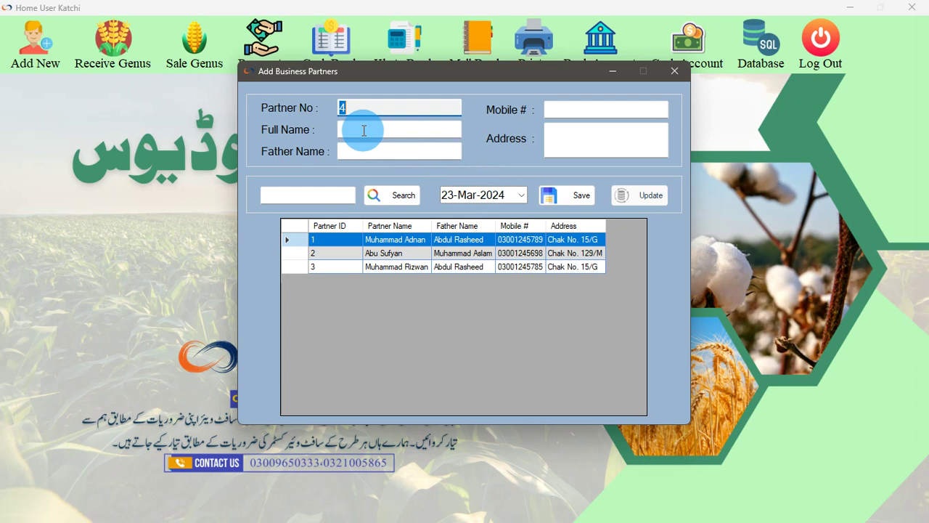
click(364, 130)
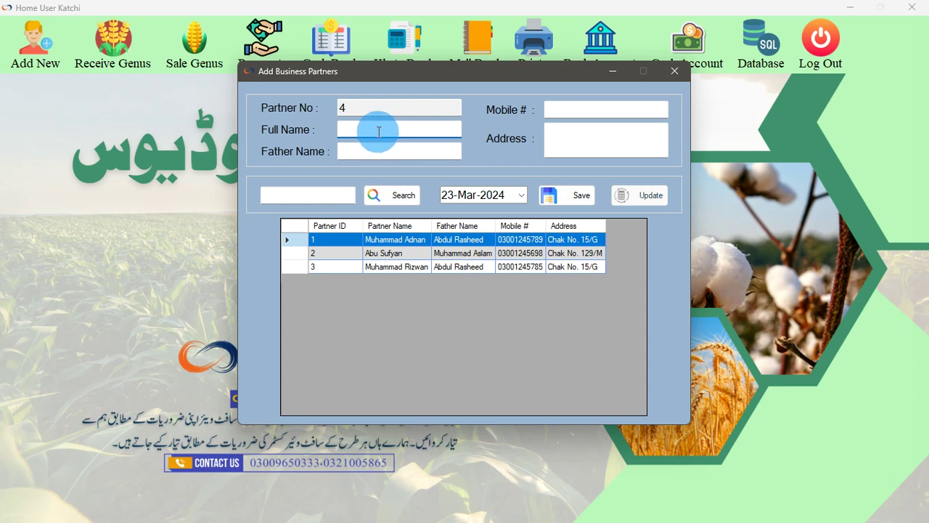
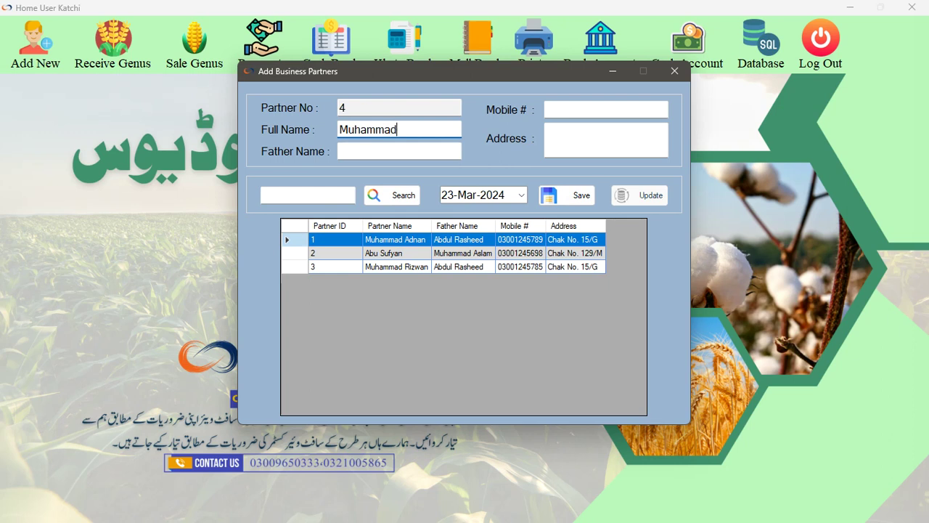
key(Tab)
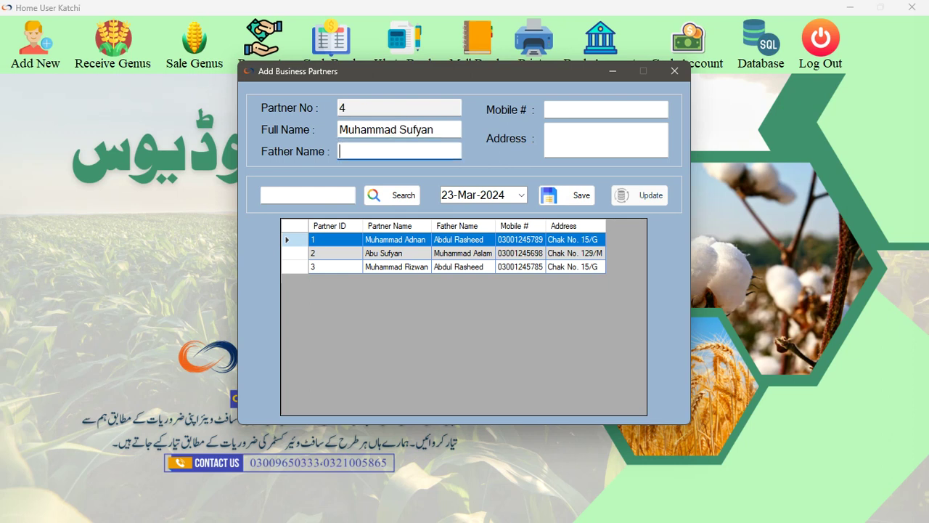
text(M)
key(BackSpace)
Fill in the partner's mobile number and address, then save partner 4
key(Tab)
key(Tab)
text(Chishta)
key(BackSpace)
text(ian)
click(570, 196)
click(533, 295)
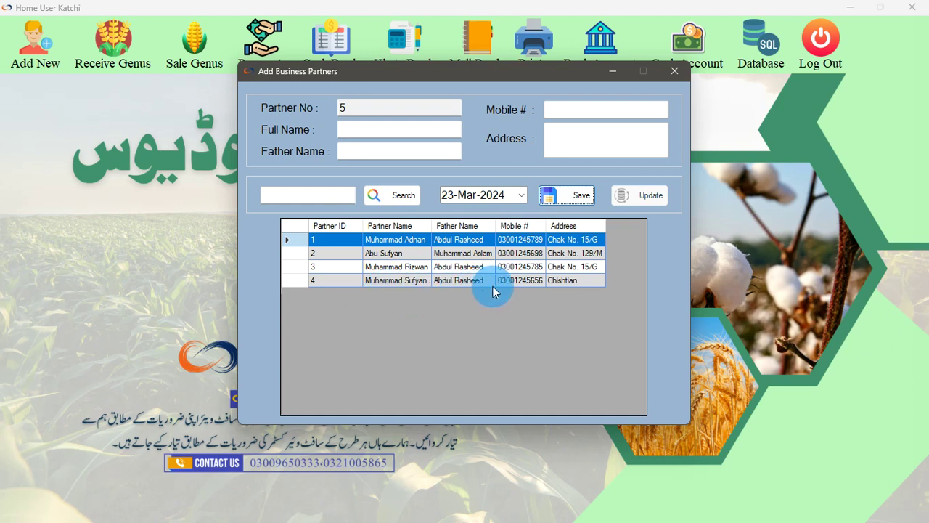
Re-save partner 4's details and close the business partners form
click(465, 281)
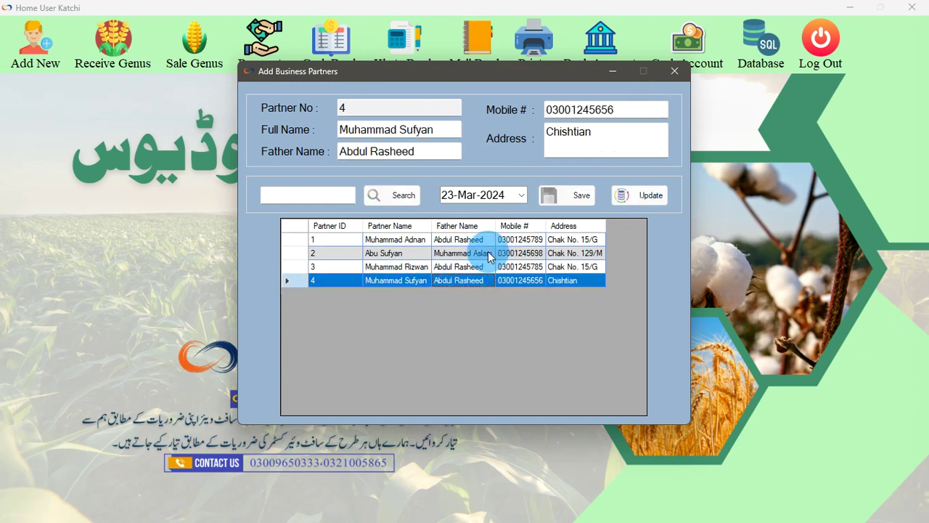
click(640, 198)
click(542, 296)
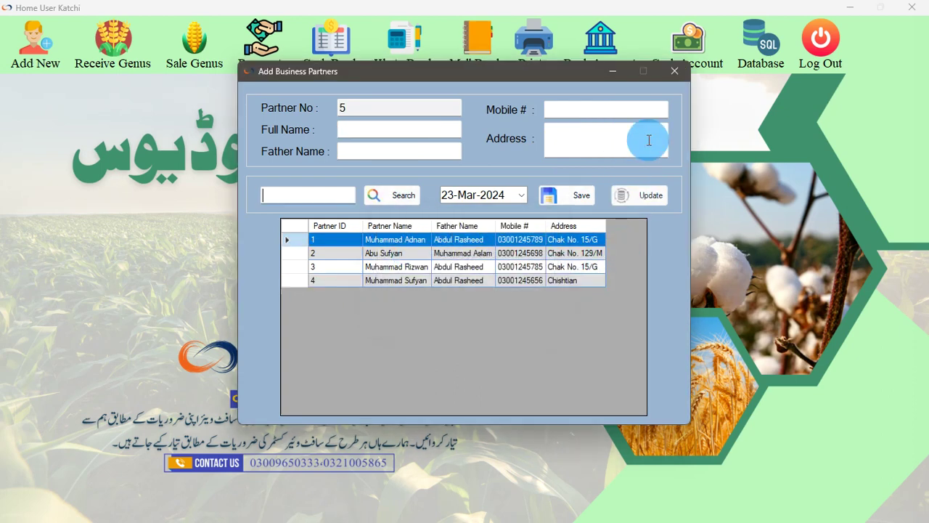
click(674, 72)
click(63, 63)
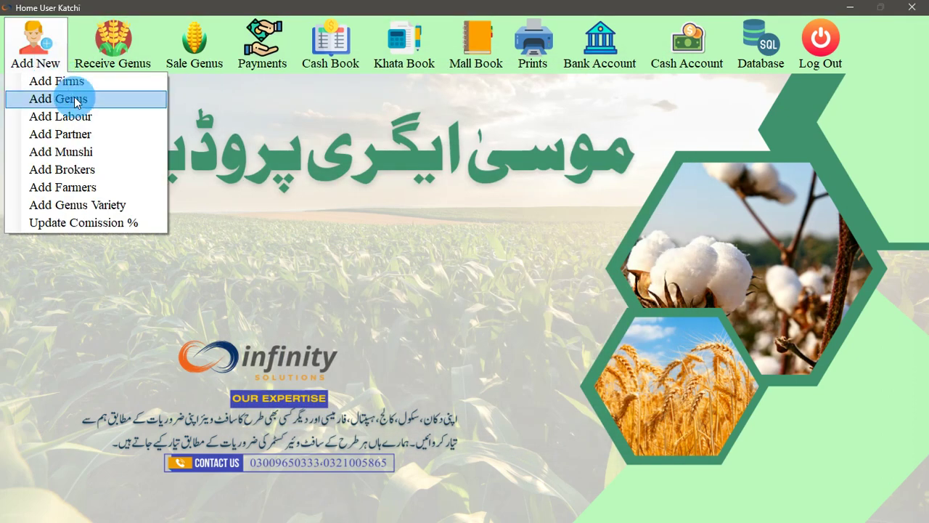
Update munshi 1's existing record unchanged in Add Munshi and close the form
click(76, 152)
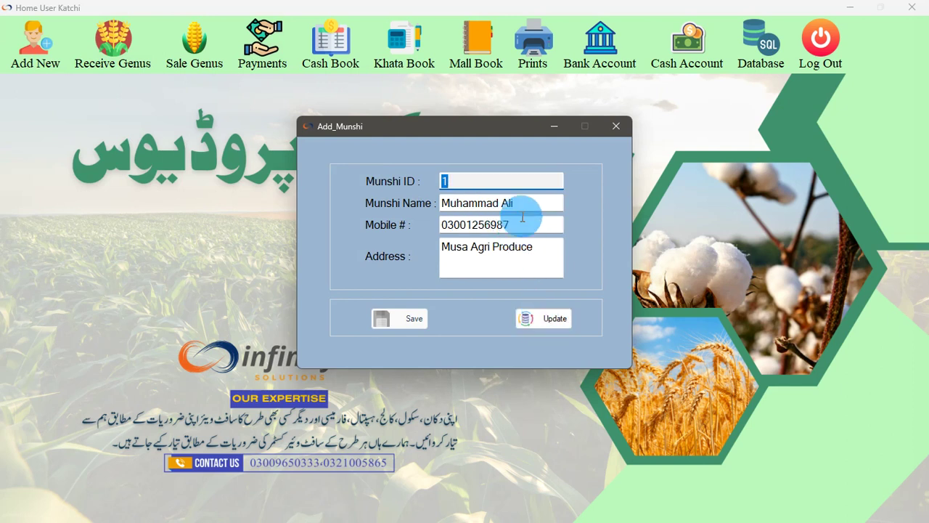
click(529, 206)
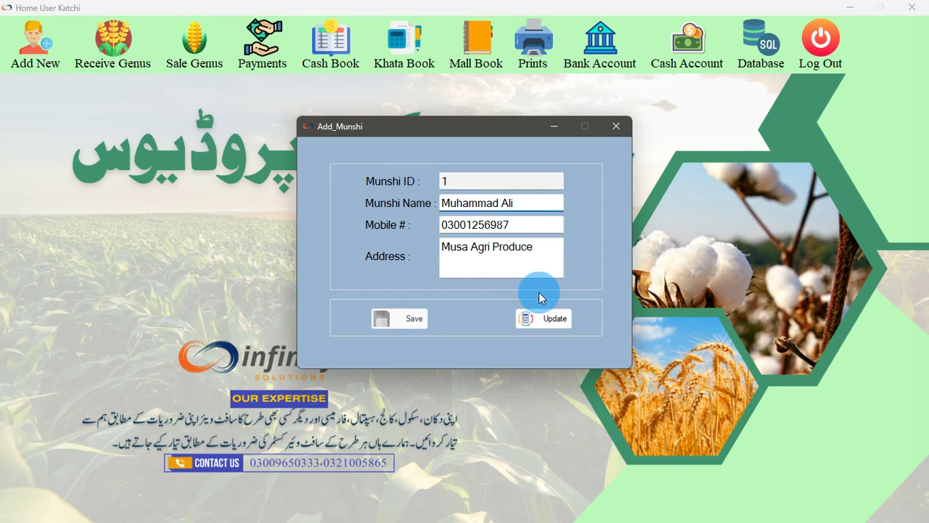
click(548, 318)
click(517, 299)
click(614, 127)
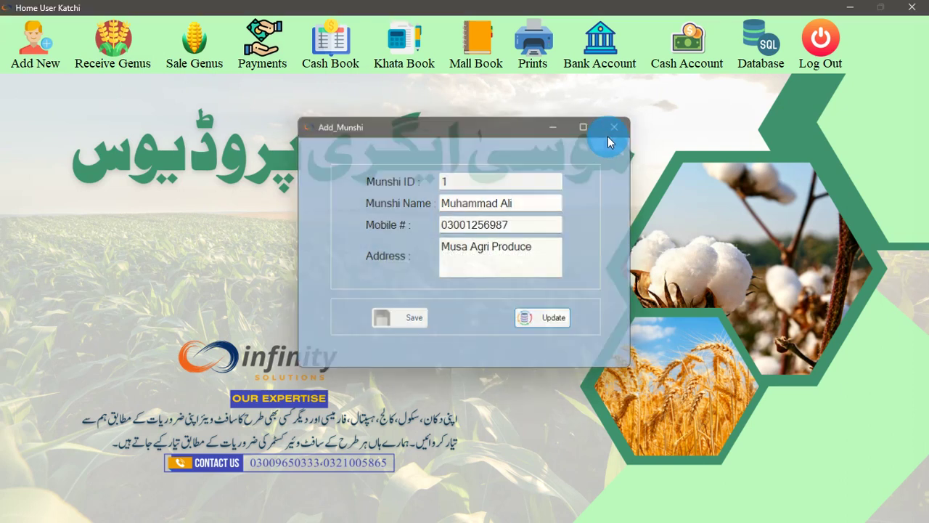
click(51, 70)
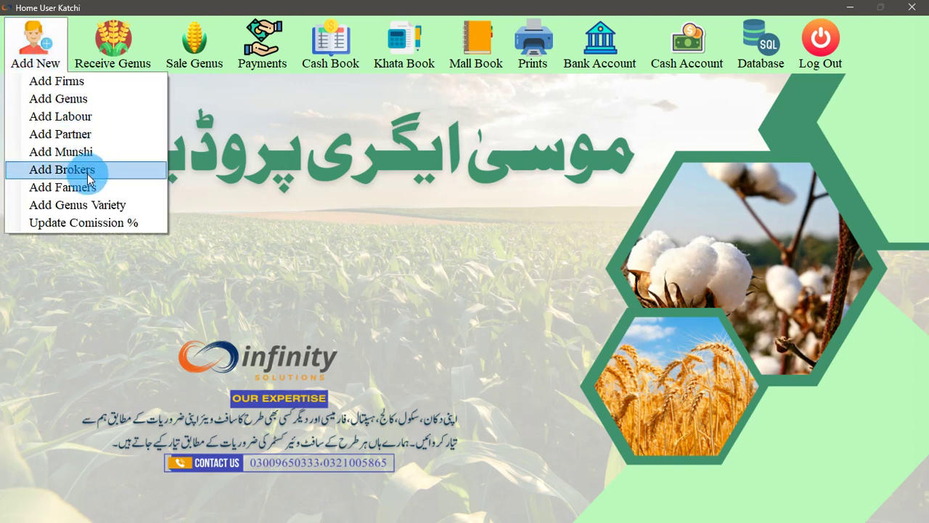
click(88, 175)
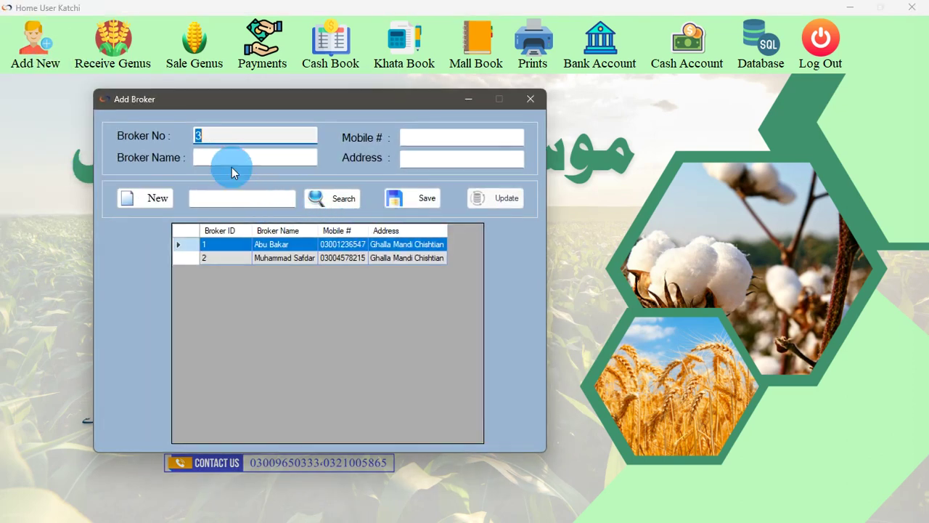
click(230, 163)
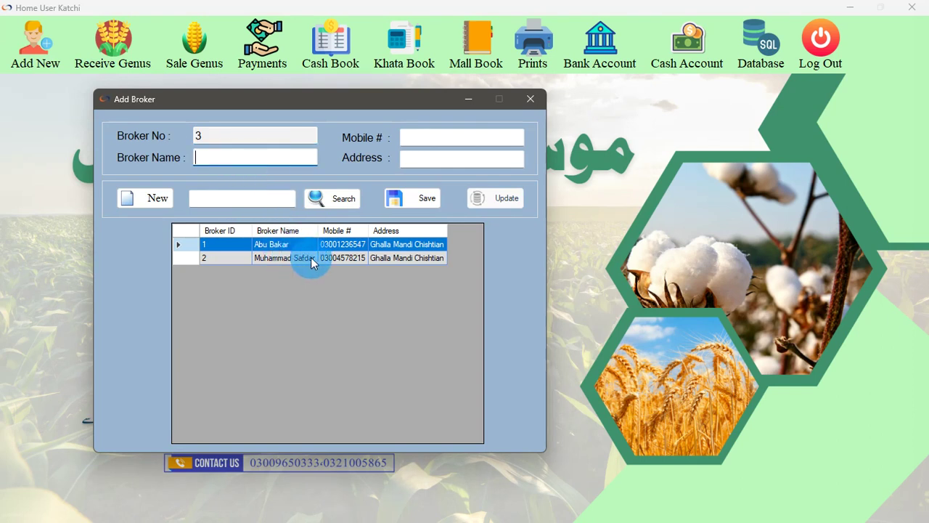
click(530, 99)
click(33, 51)
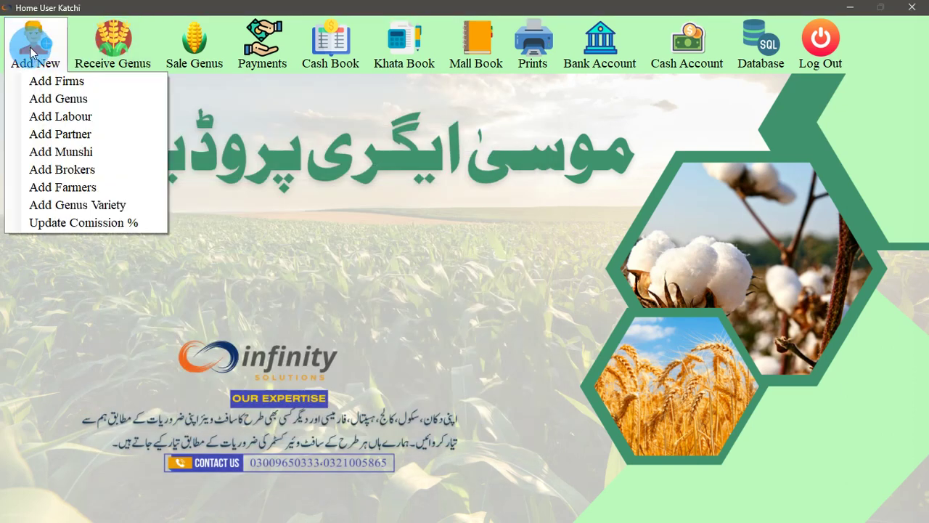
In Add Farmers, view farmers 2 and 3, then clear the form for a new farmer
click(79, 189)
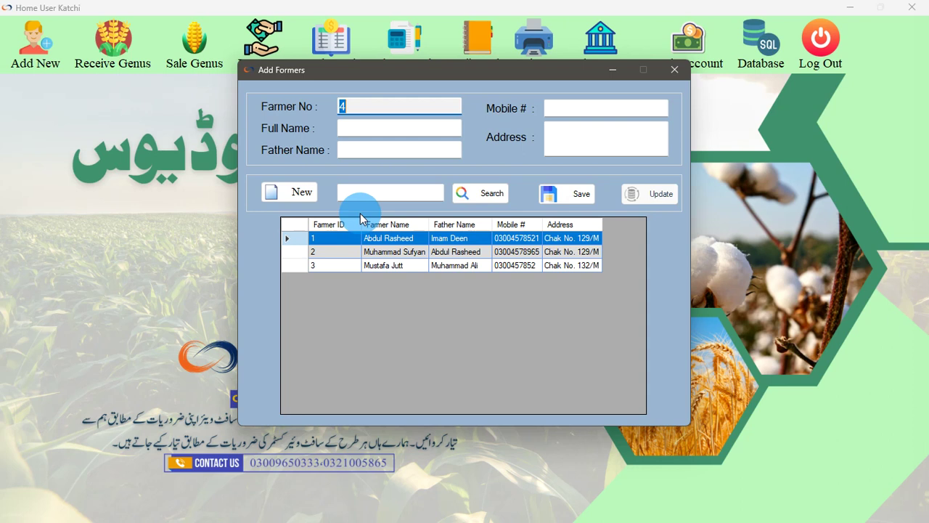
click(367, 129)
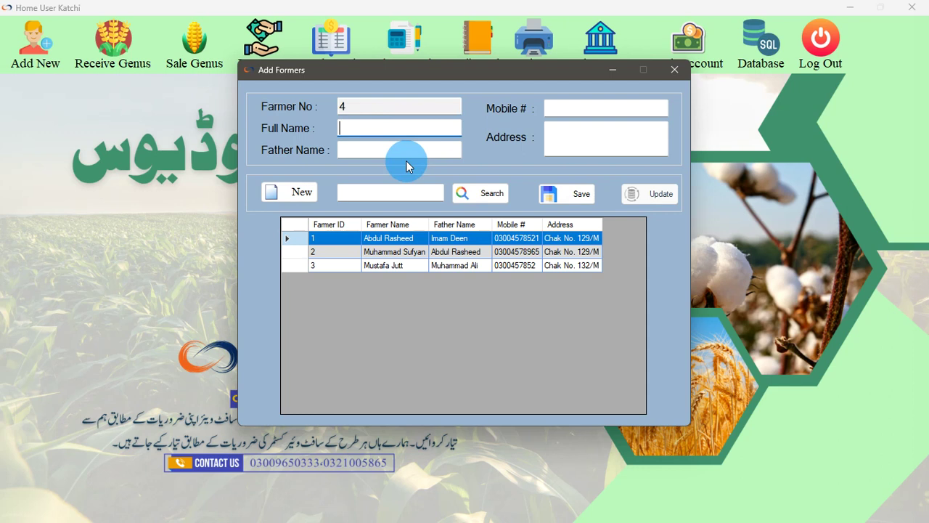
click(375, 193)
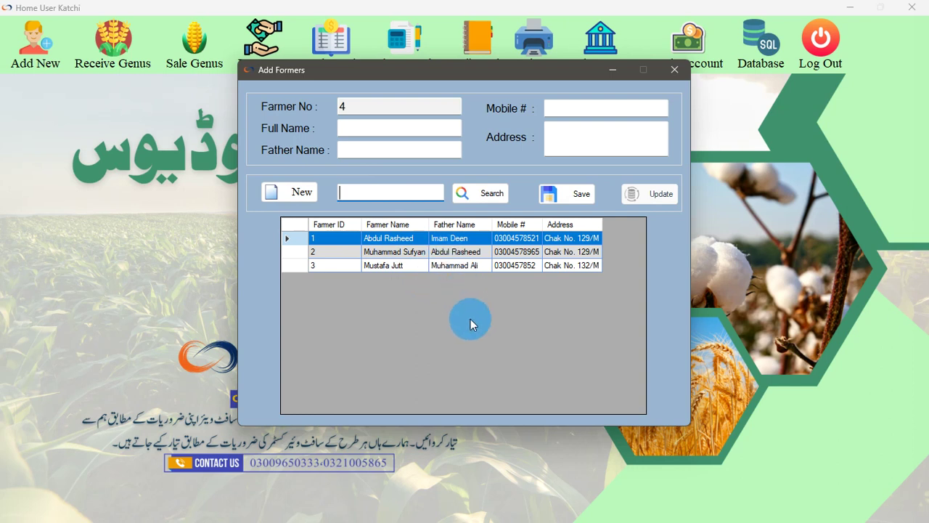
click(404, 256)
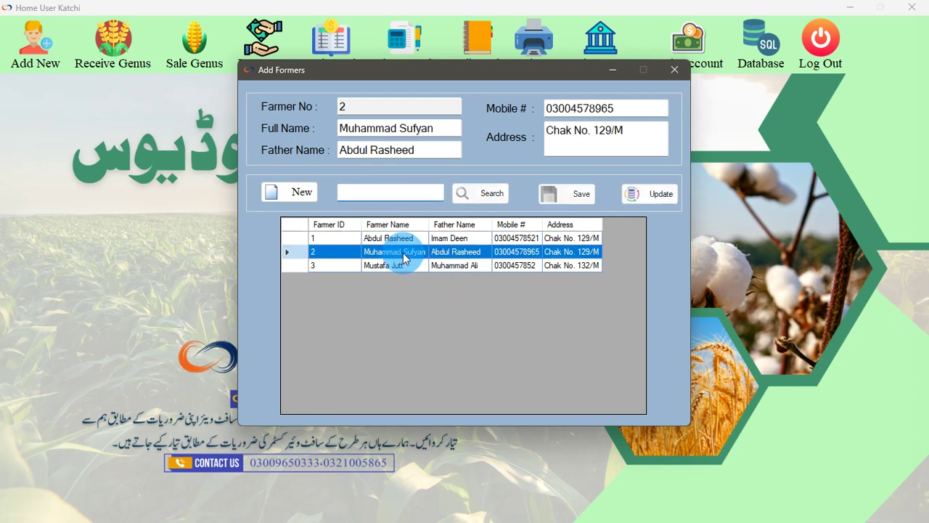
click(396, 266)
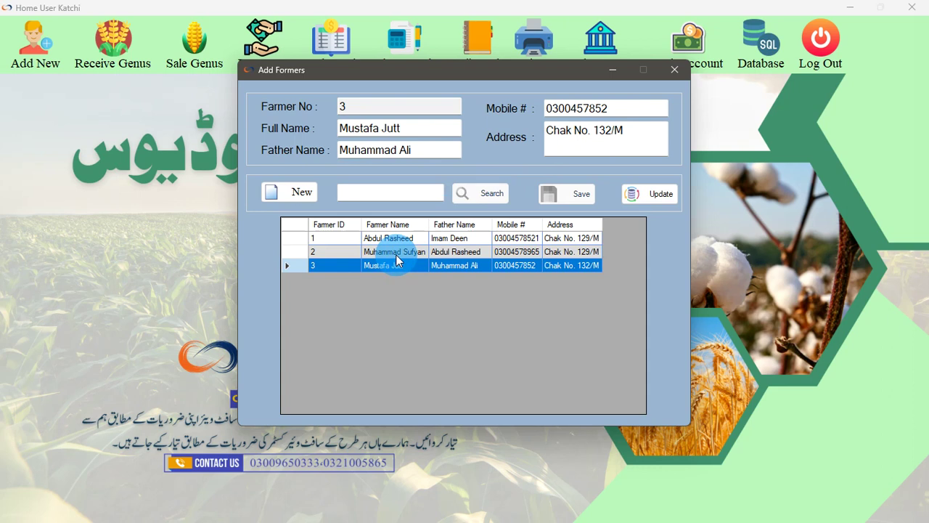
click(351, 193)
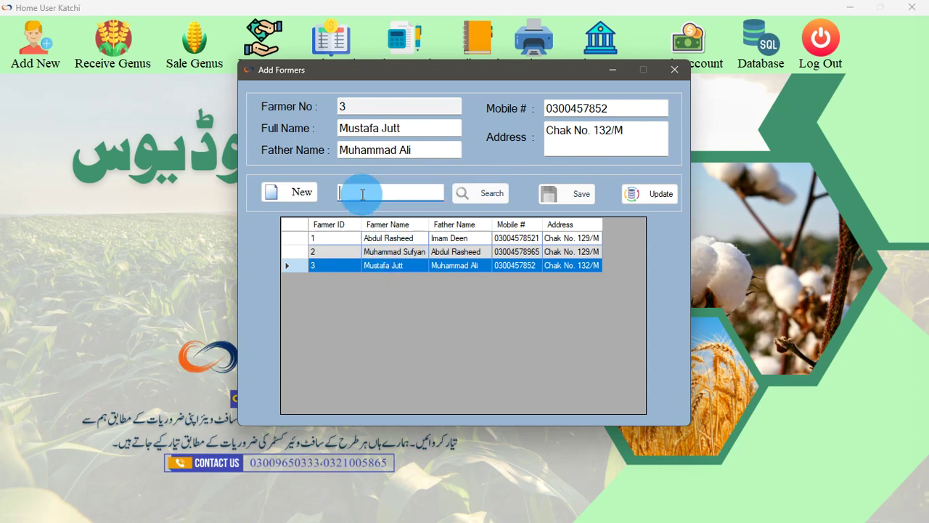
click(321, 192)
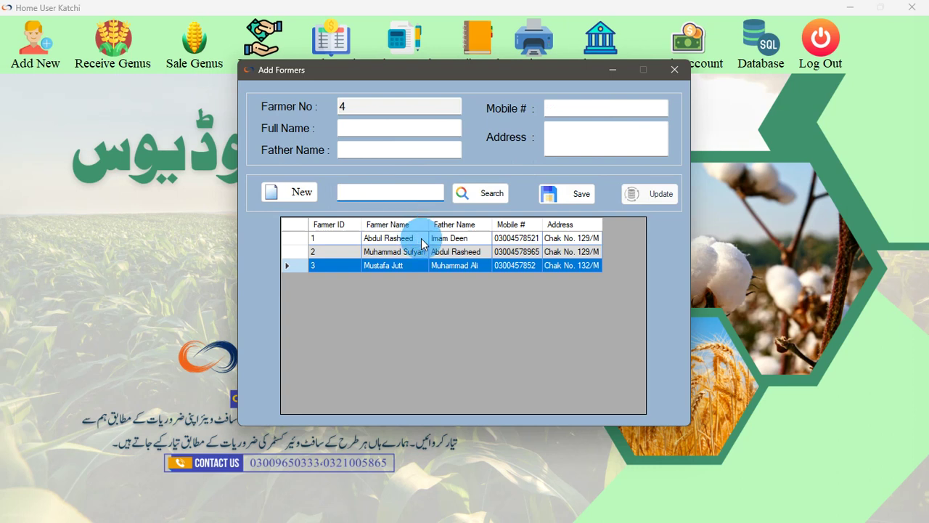
Search the farmers for 'su', load the second farmer's details, then close the farmers window
text(ra)
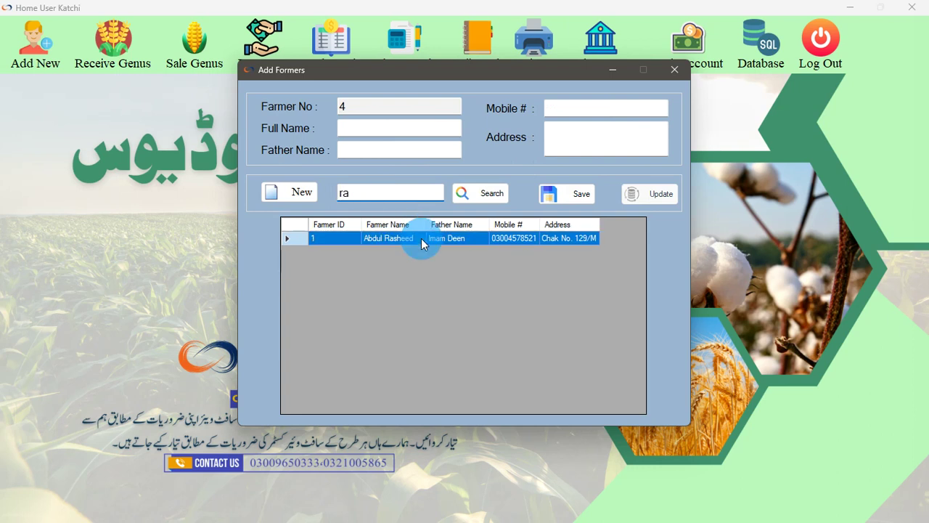
key(BackSpace)
key(BackSpace)
text(s)
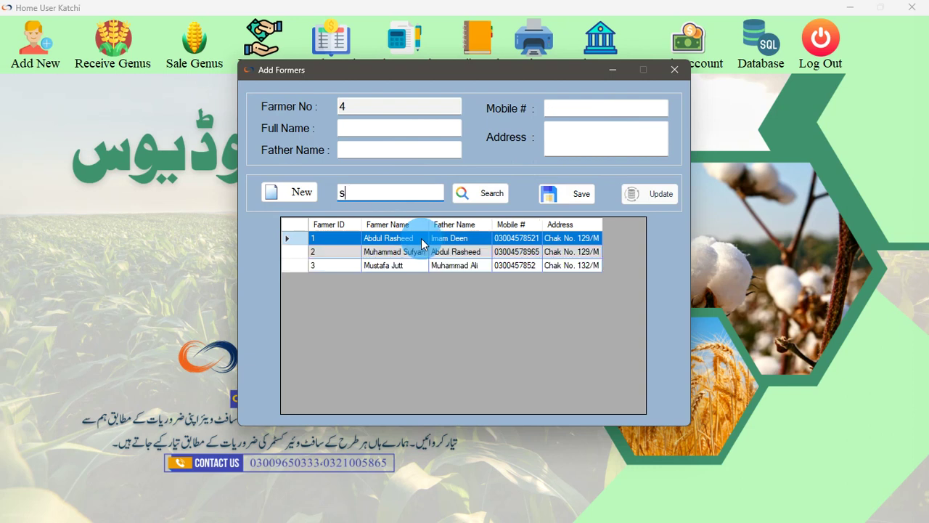
text(u)
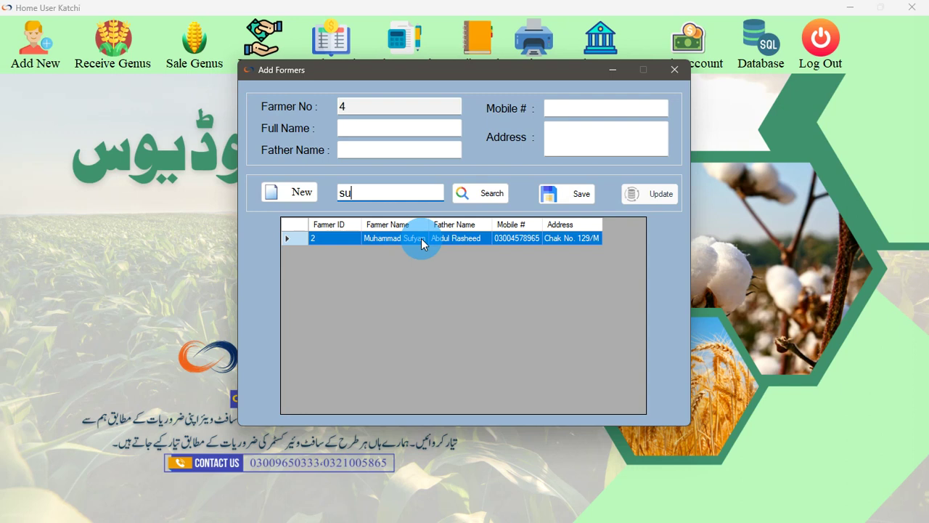
click(385, 237)
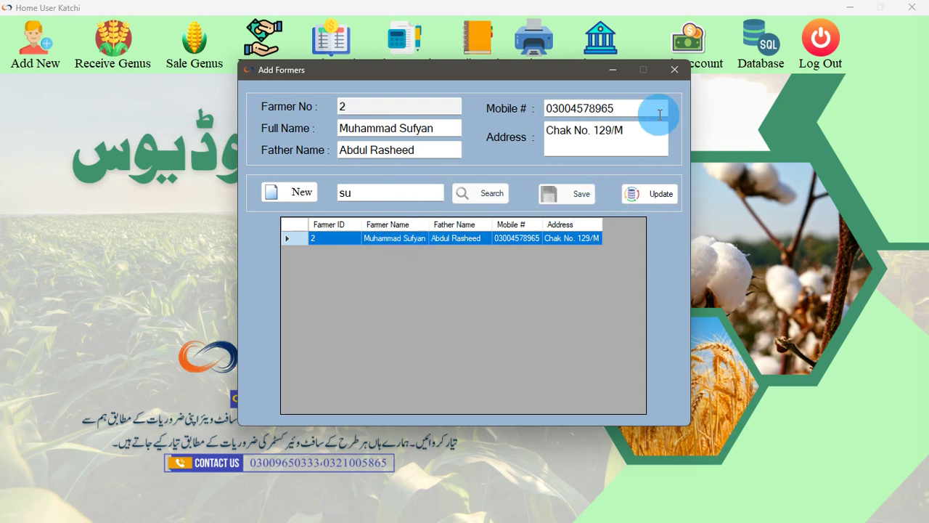
click(308, 195)
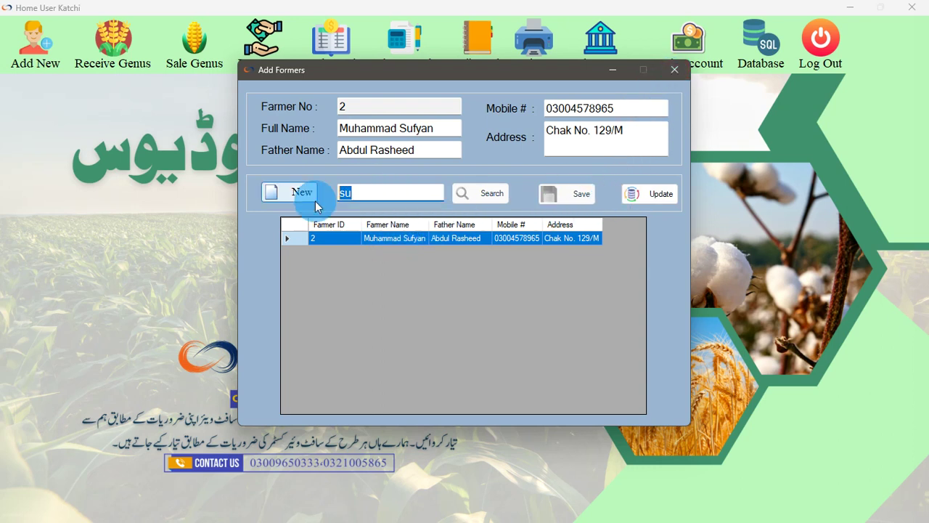
click(674, 69)
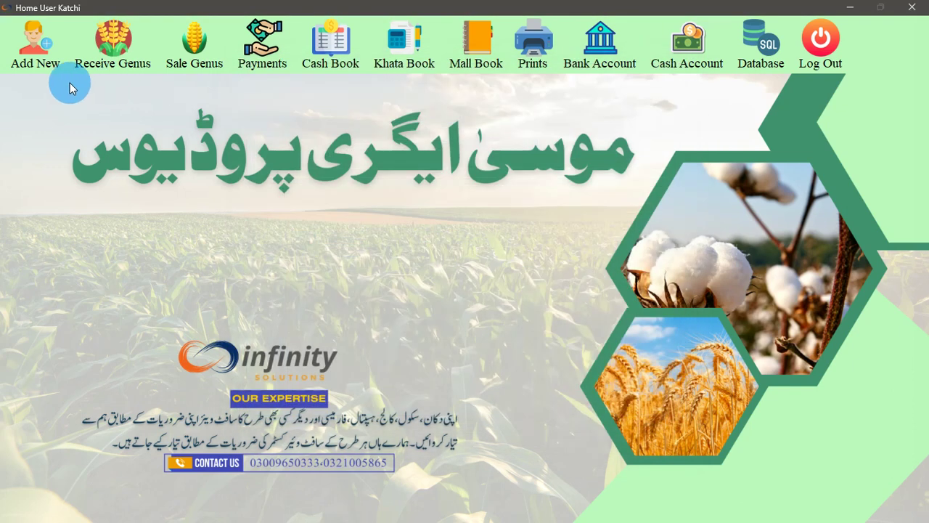
Check the Add Genus Variety form with Rice as the genus name, closing it without saving
click(36, 57)
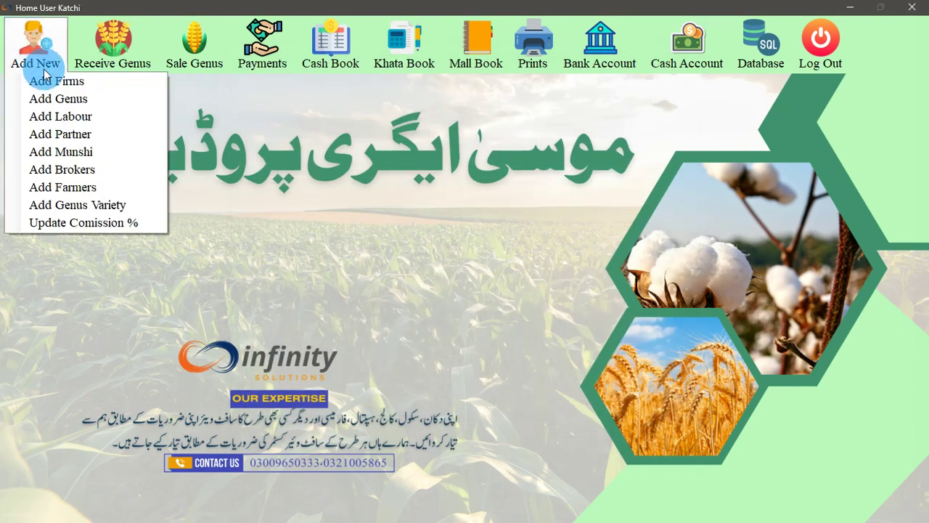
click(82, 206)
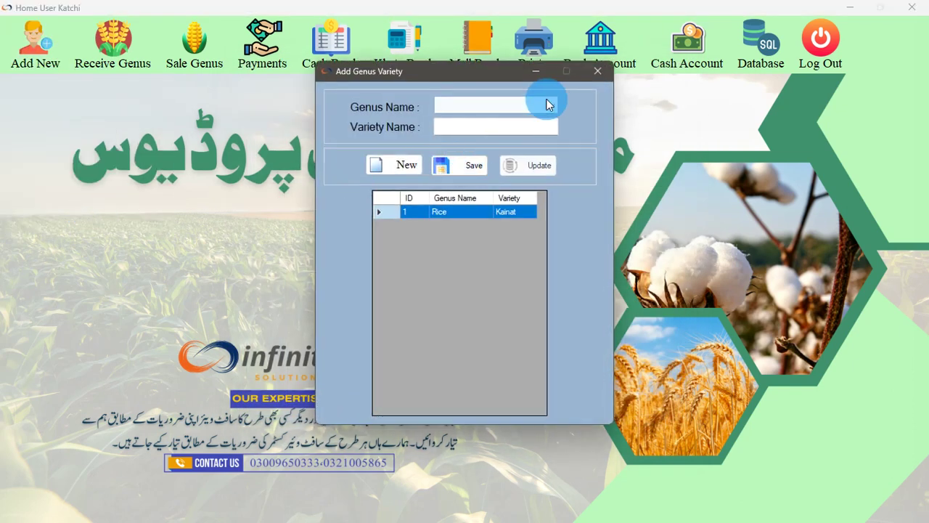
click(595, 78)
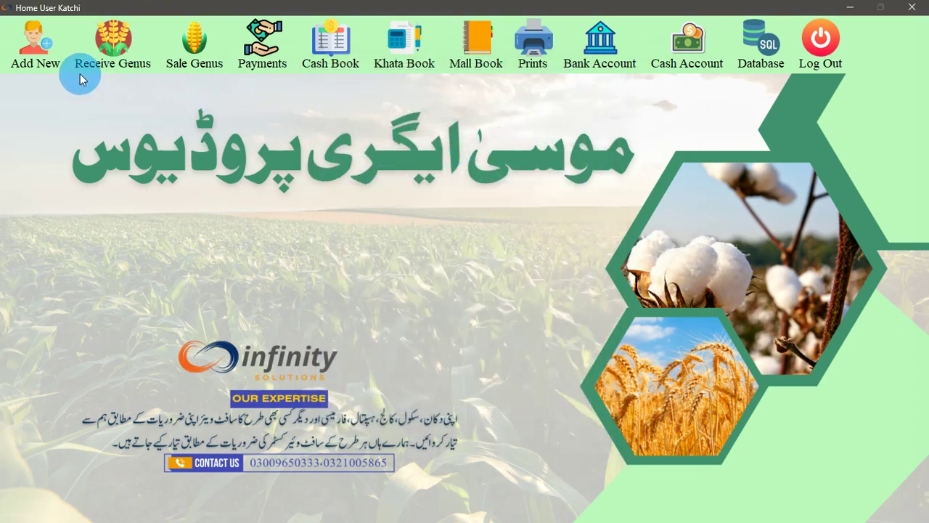
click(53, 72)
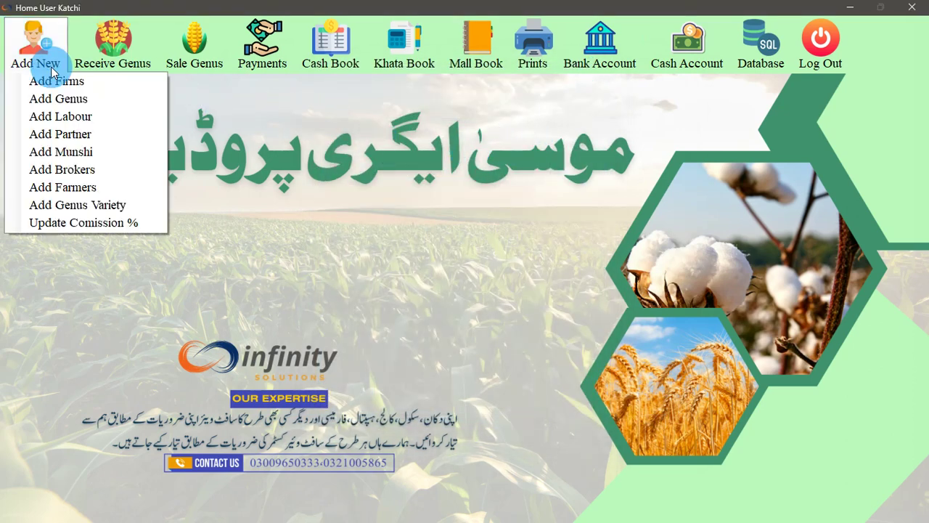
click(120, 205)
click(453, 107)
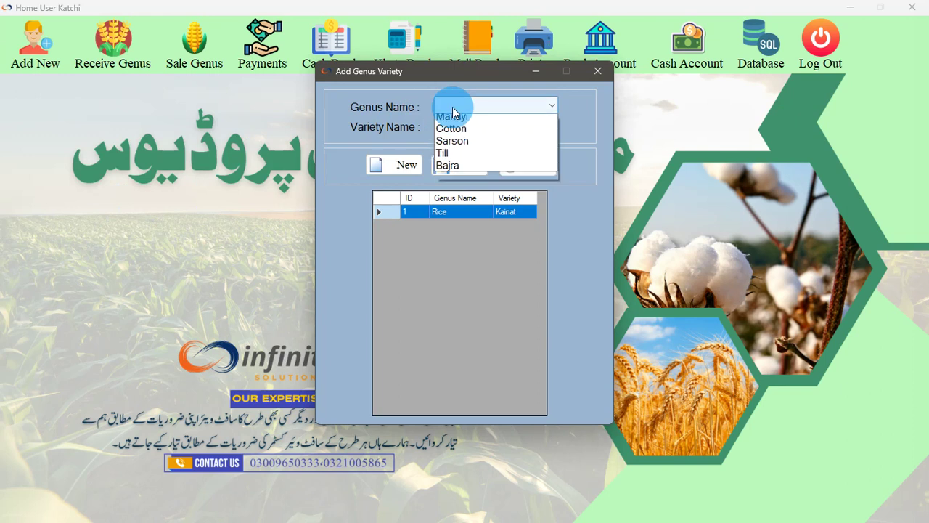
click(456, 119)
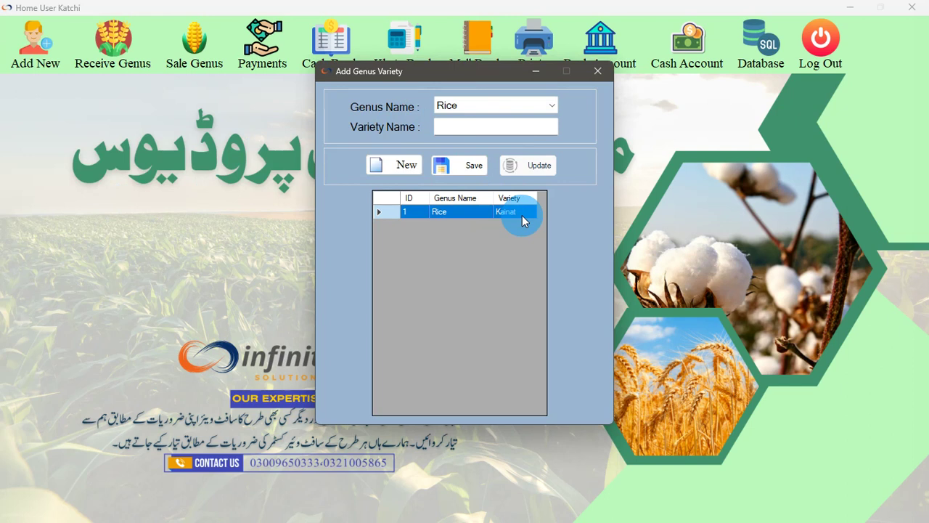
click(598, 71)
click(40, 58)
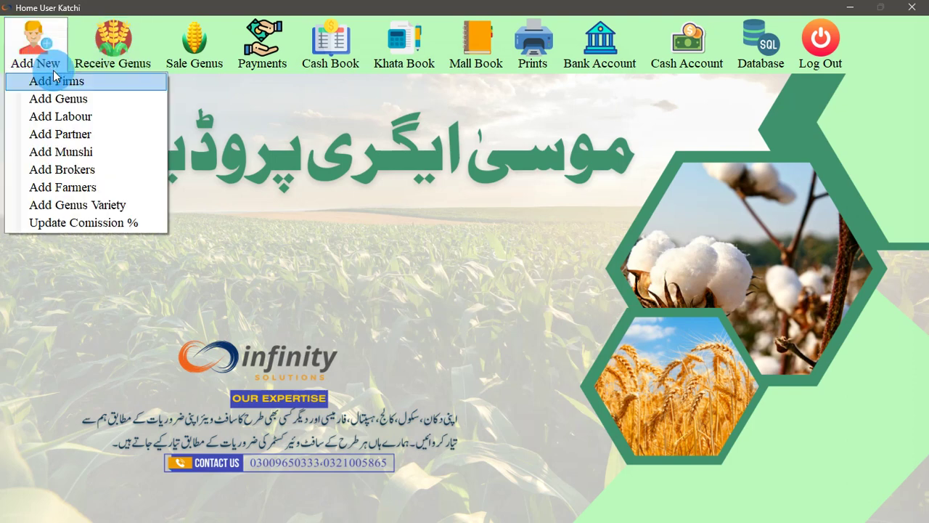
Review the commission rates: Labour 1%, Daami 1.6%, Pallay Dar 60%, Tulayi Wala 25%, Broker 15%, Munshi 6%
click(119, 222)
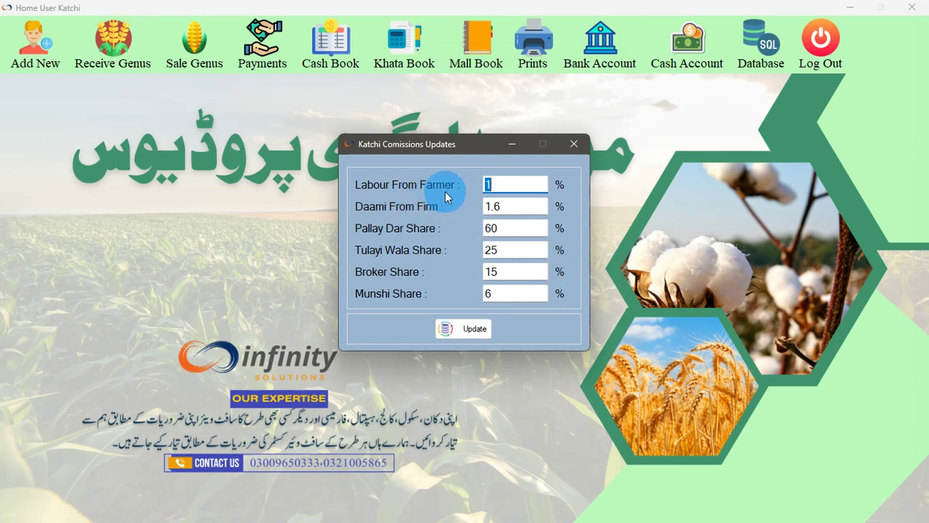
click(503, 186)
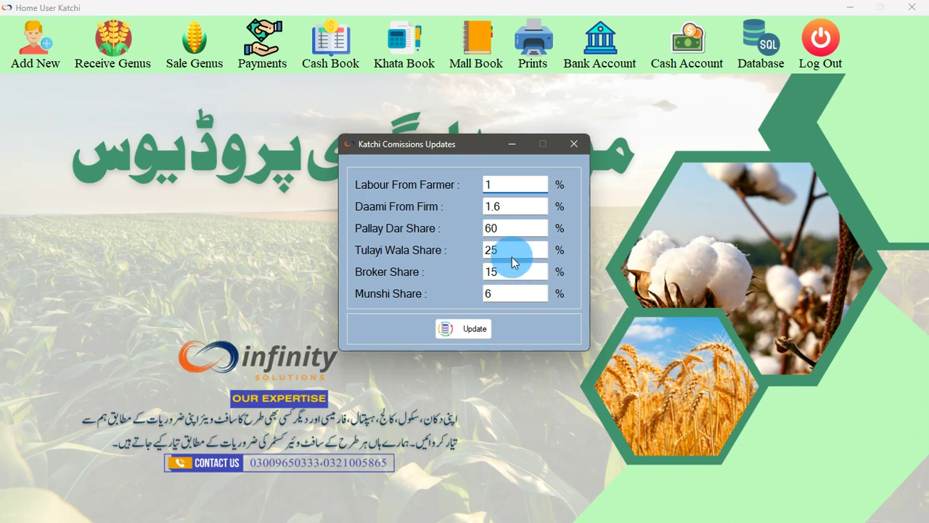
click(511, 208)
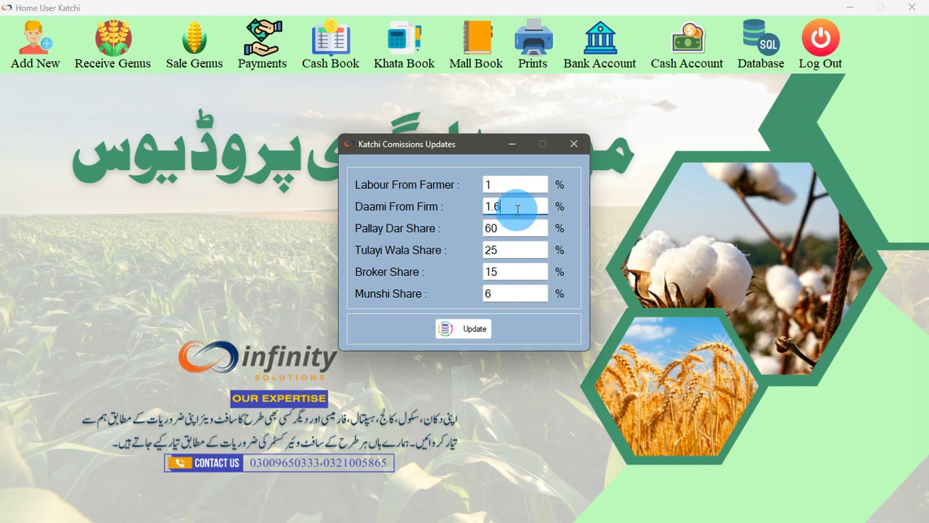
drag(533, 209, 462, 209)
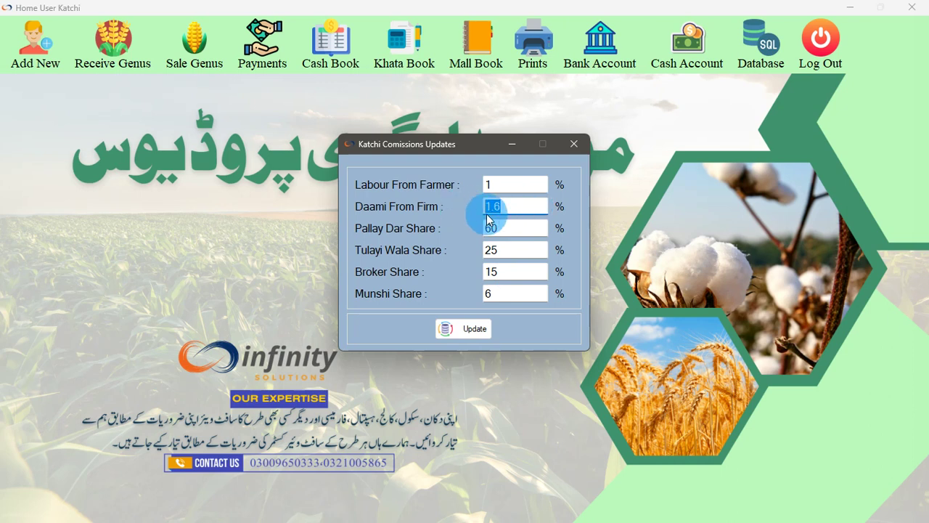
drag(511, 228, 484, 228)
drag(499, 188, 475, 186)
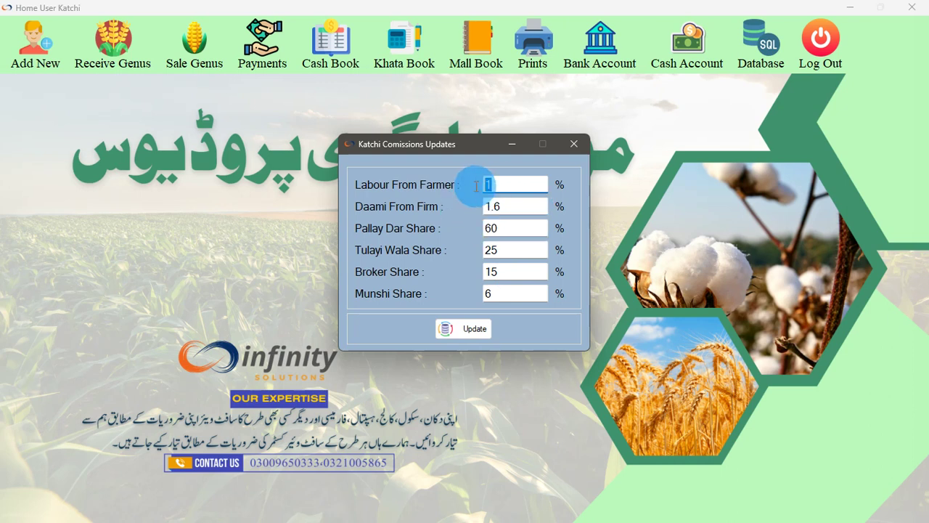
click(505, 230)
click(506, 248)
click(510, 270)
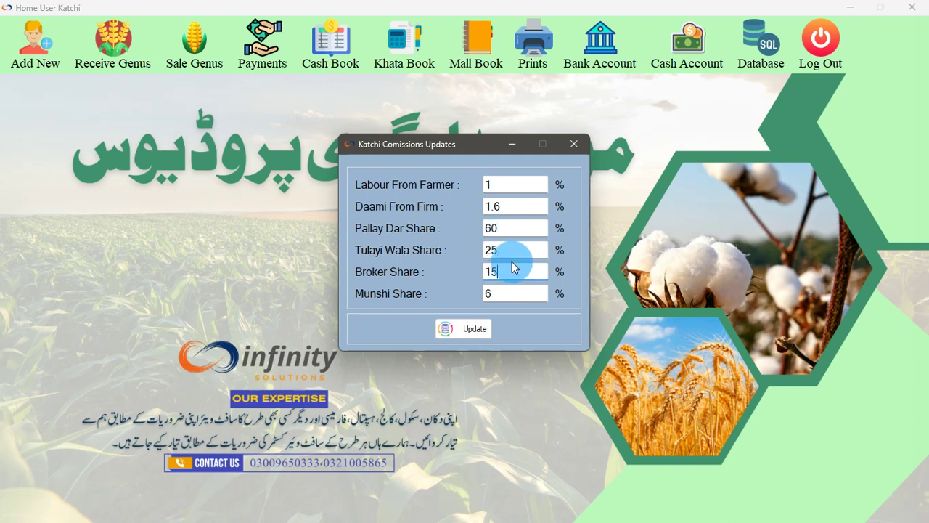
click(514, 230)
click(517, 270)
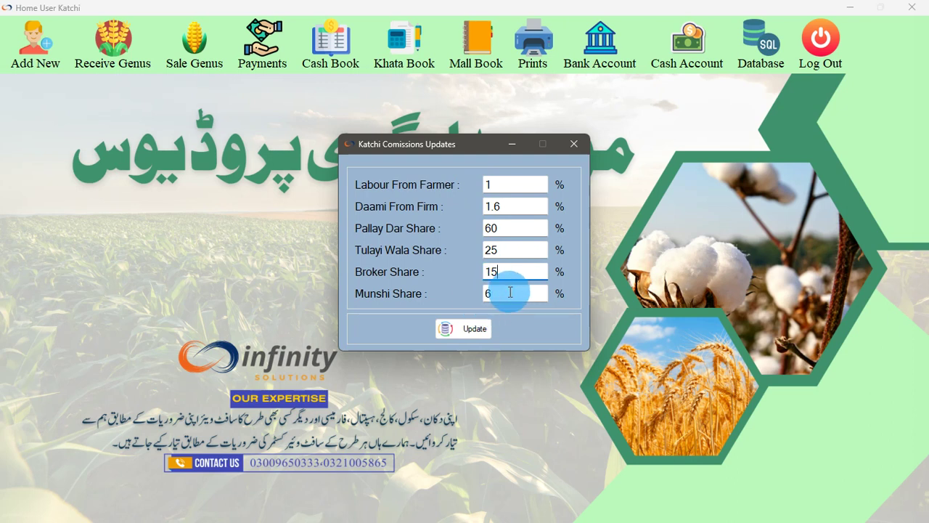
click(508, 294)
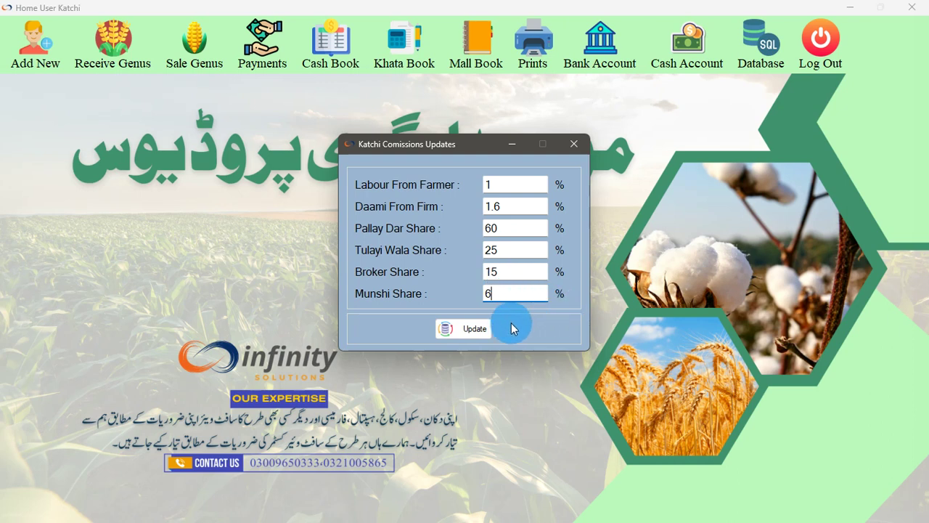
Save the commission rates, confirm the update, and close the commission window
click(473, 328)
click(496, 296)
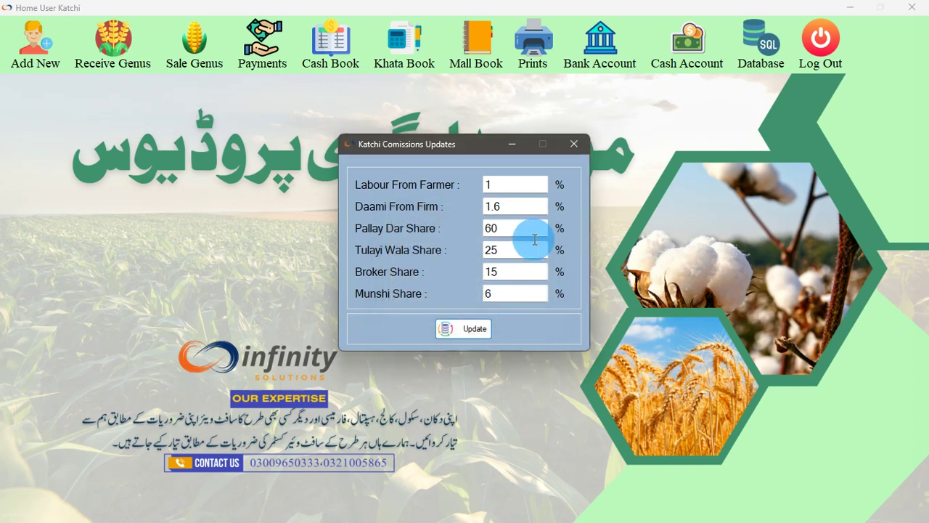
click(574, 144)
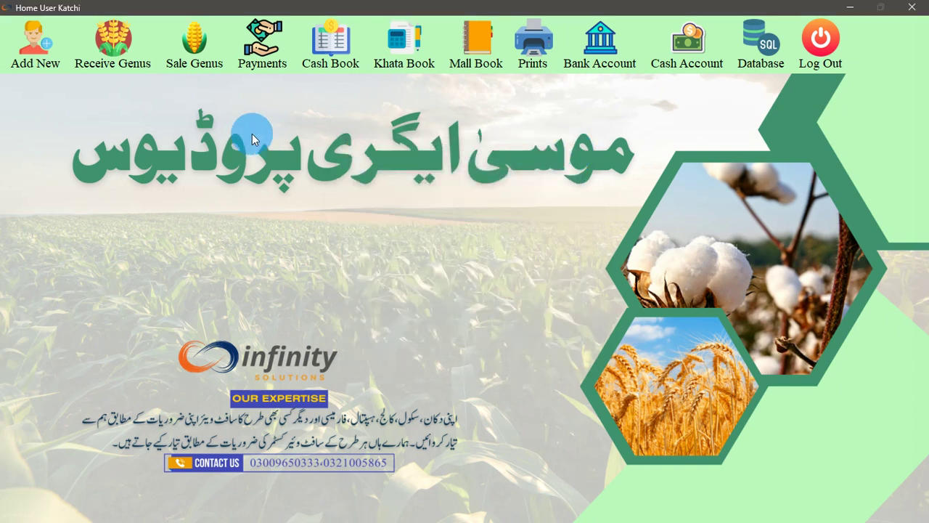
Glance at Receive Genus and Add Farmers, then reopen Receive Genus with its search box focused
click(109, 66)
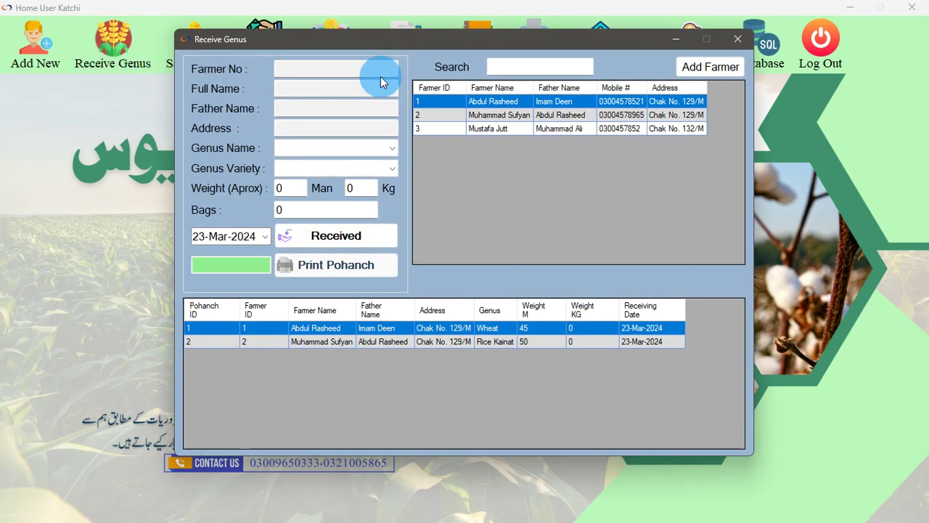
drag(425, 49, 443, 104)
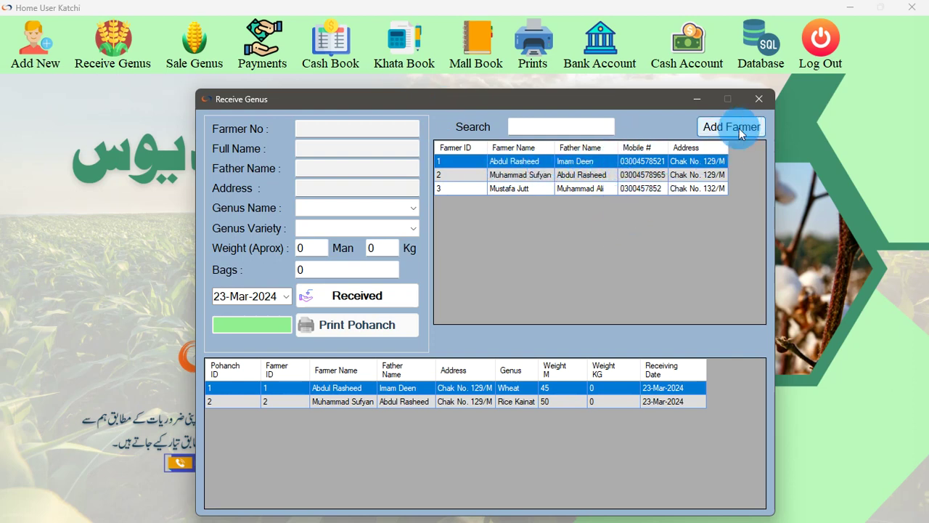
click(759, 98)
click(35, 43)
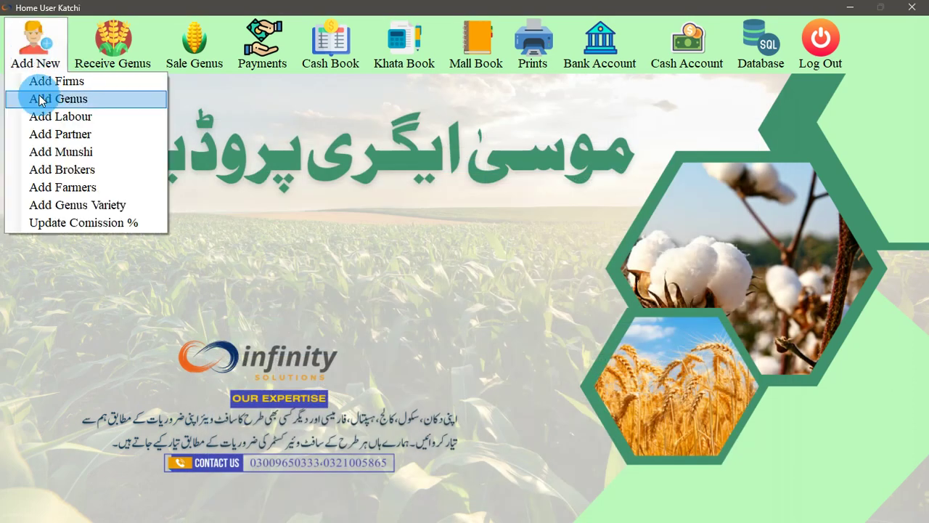
click(76, 187)
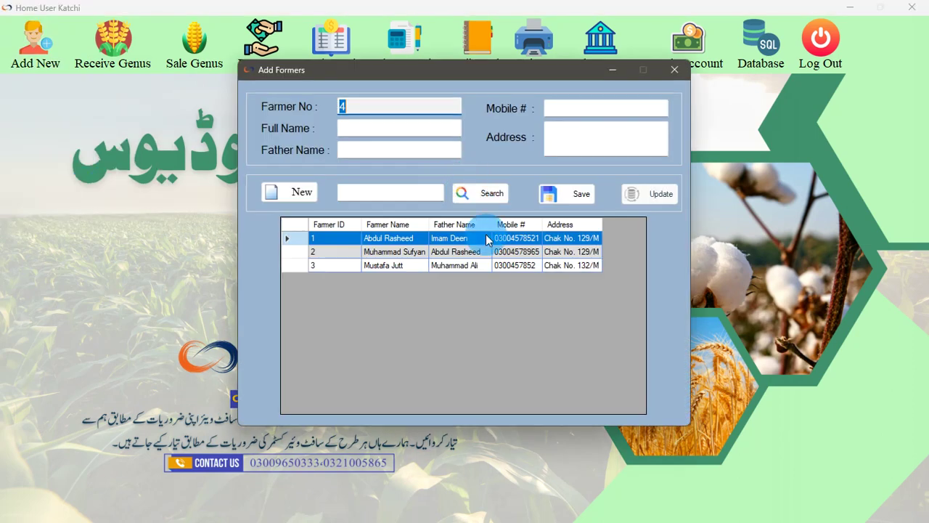
click(675, 70)
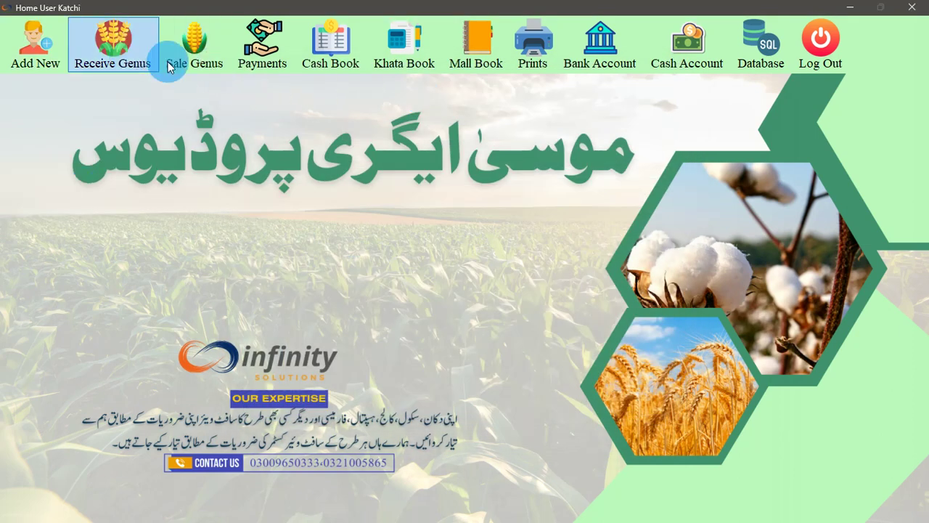
click(116, 44)
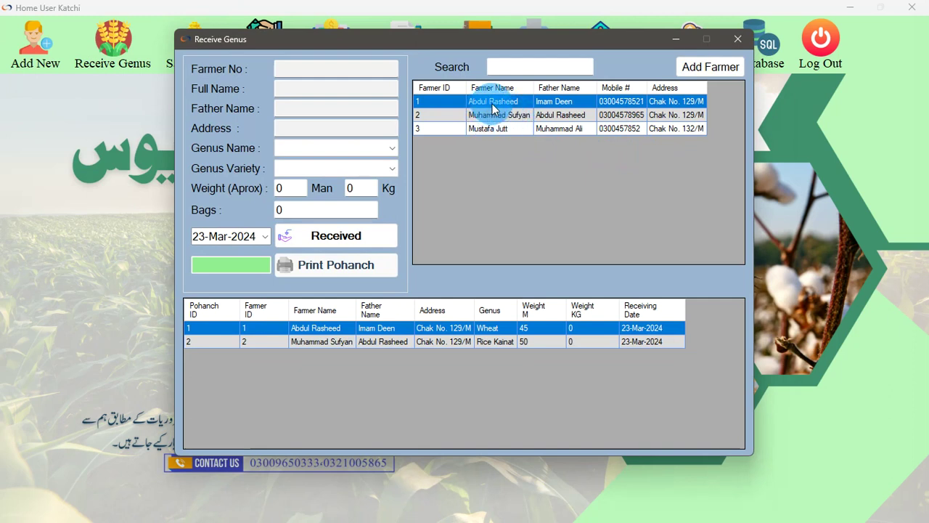
click(513, 70)
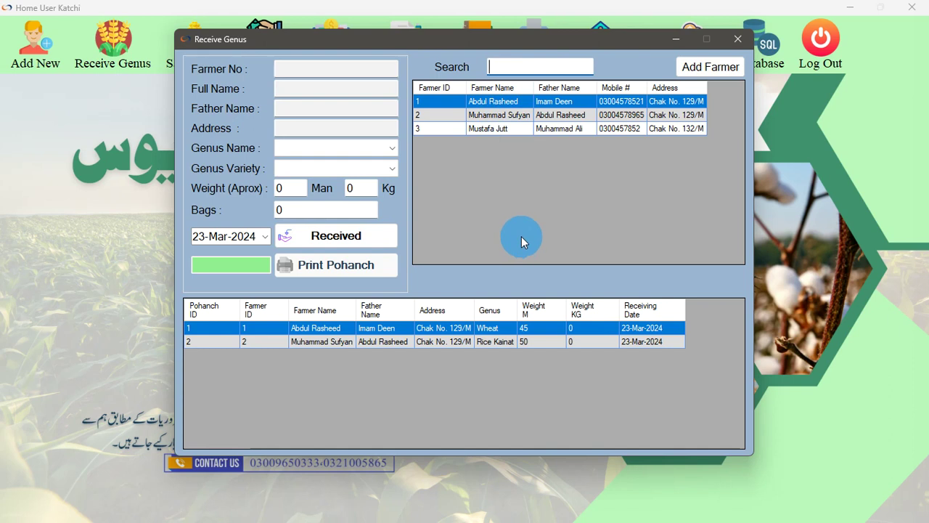
Load farmer 1 from a 'ra' search, clear the search, and set the genus to Cotton
text(rashee)
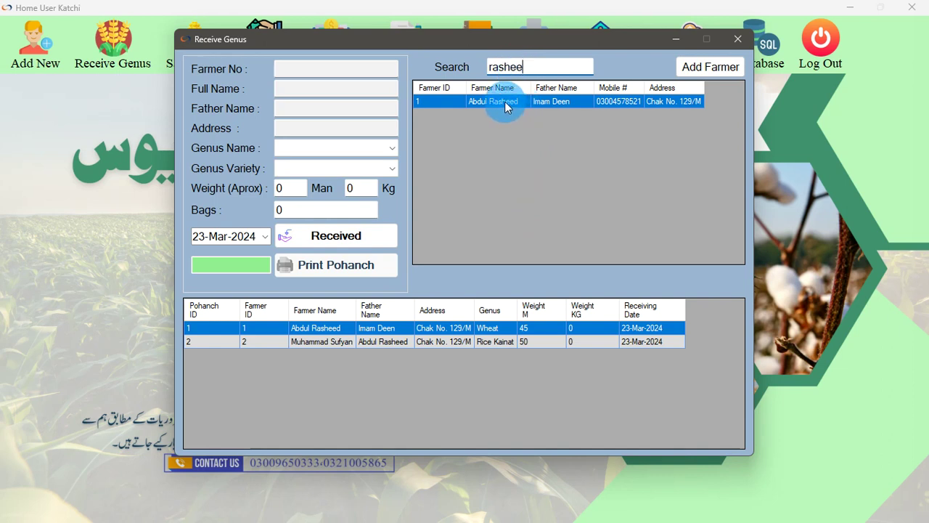
click(548, 107)
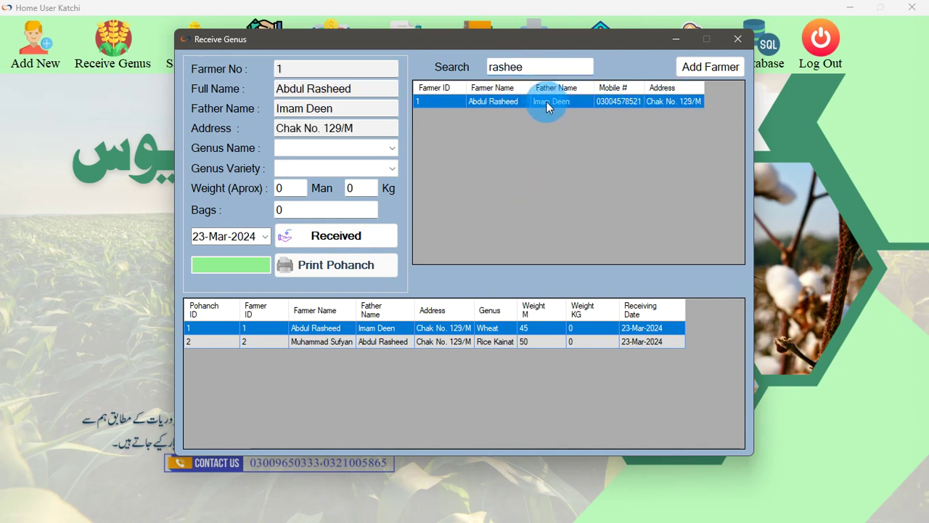
double_click(501, 69)
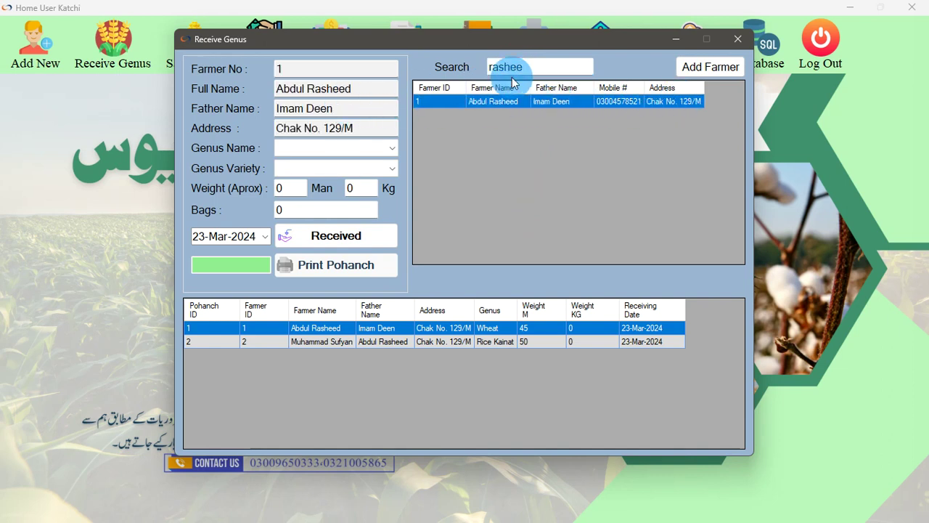
key(BackSpace)
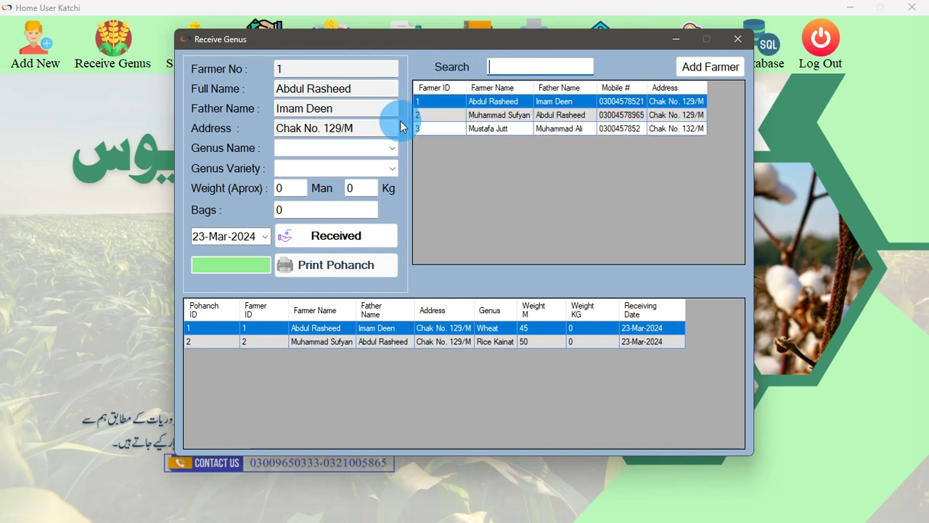
click(355, 148)
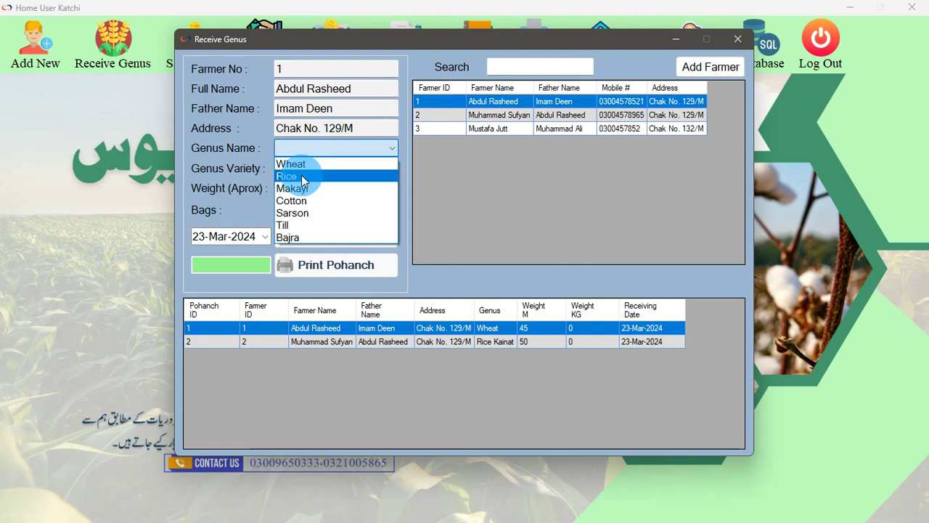
click(302, 177)
click(332, 170)
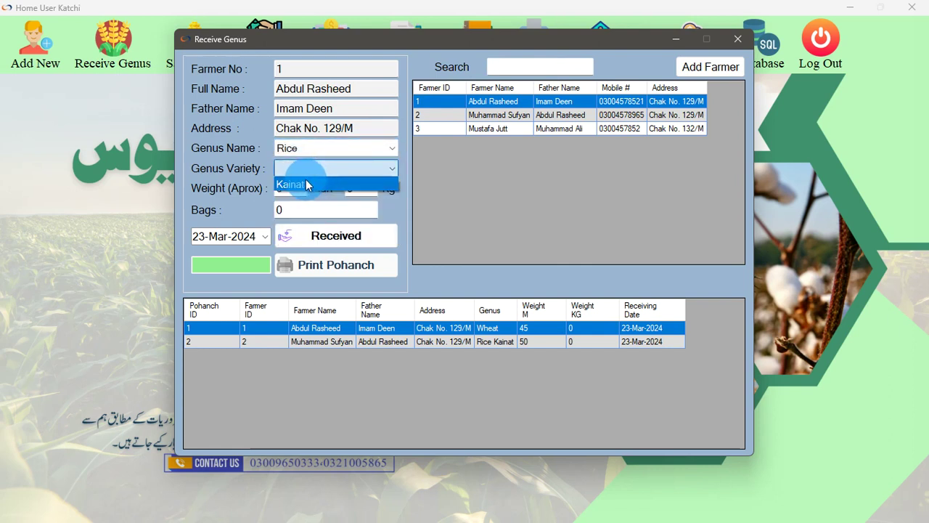
click(311, 190)
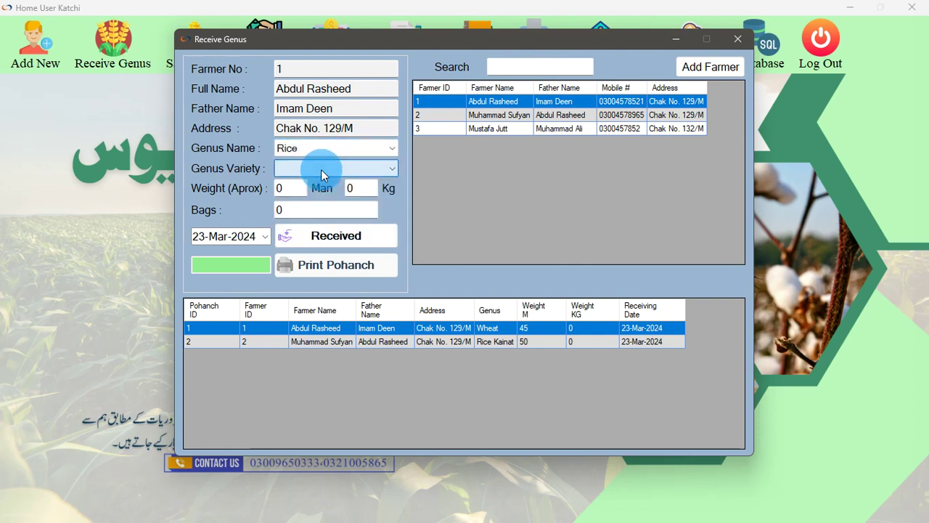
click(357, 152)
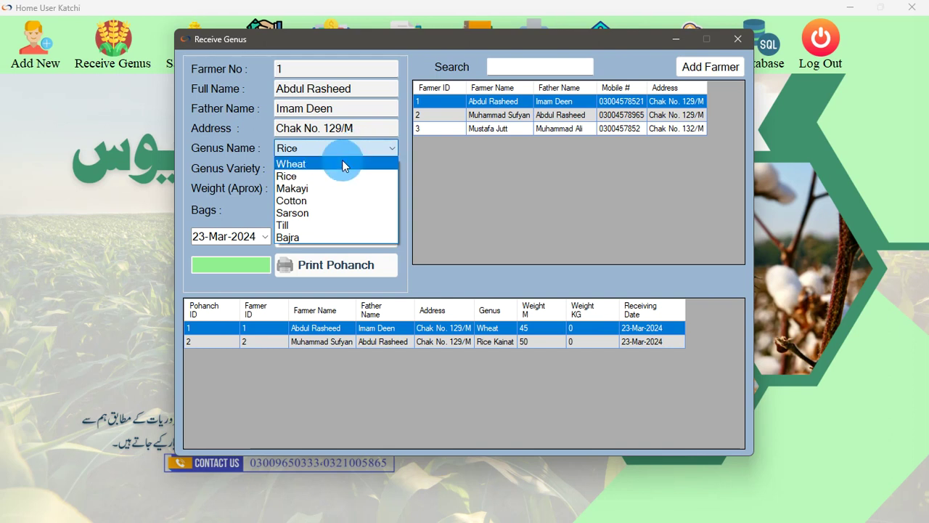
click(303, 201)
Enter 45 Man, 20 Kg in 40 bags and save the Cotton receipt
click(294, 188)
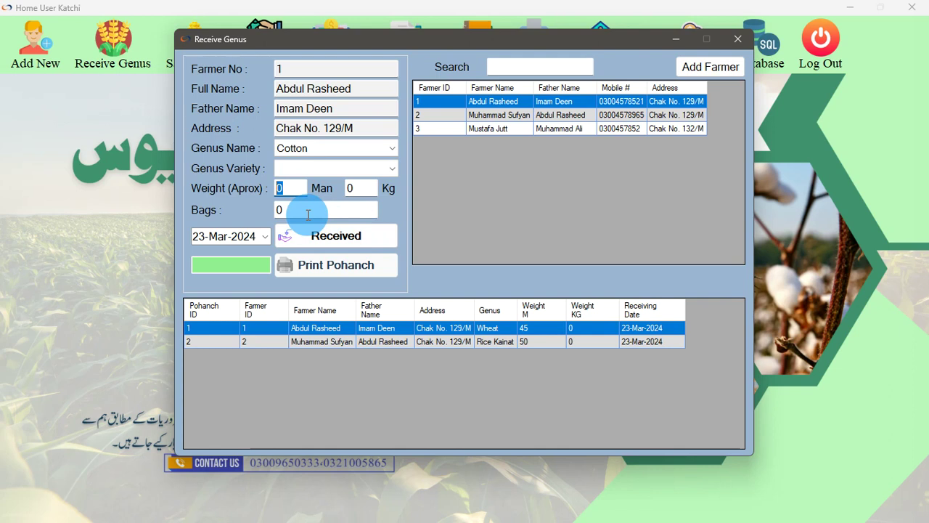
text(45)
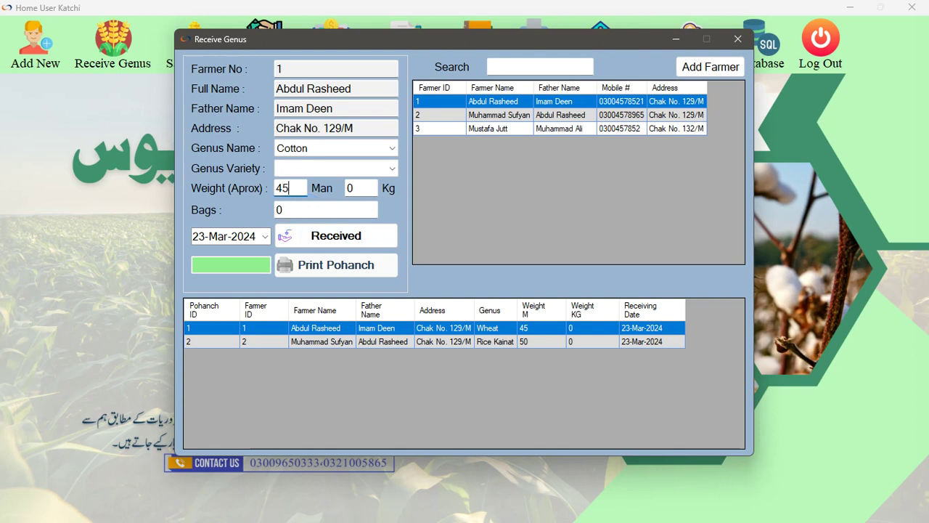
key(Tab)
key(Tab)
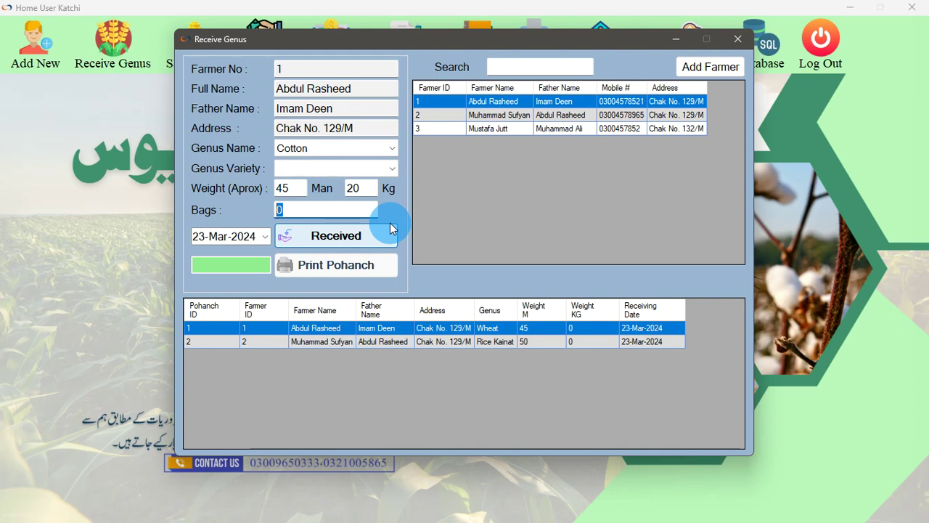
text(40)
click(334, 235)
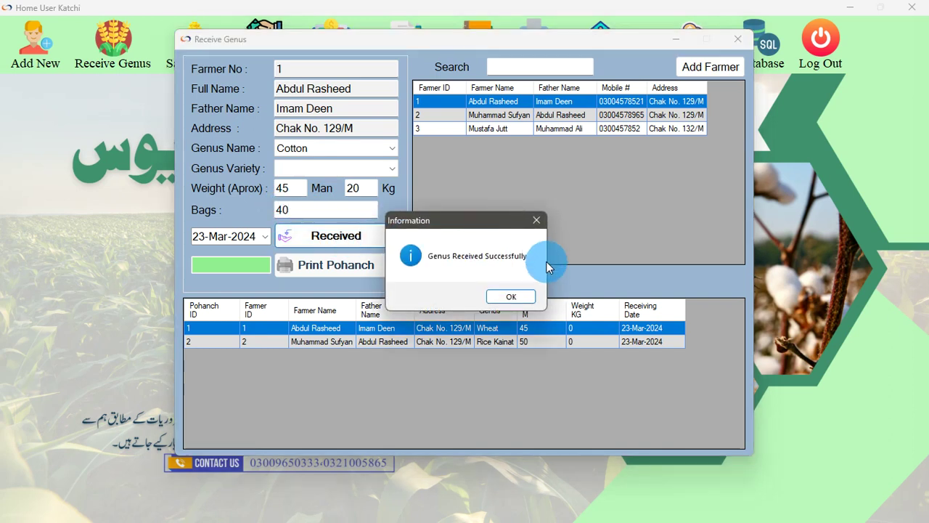
click(521, 295)
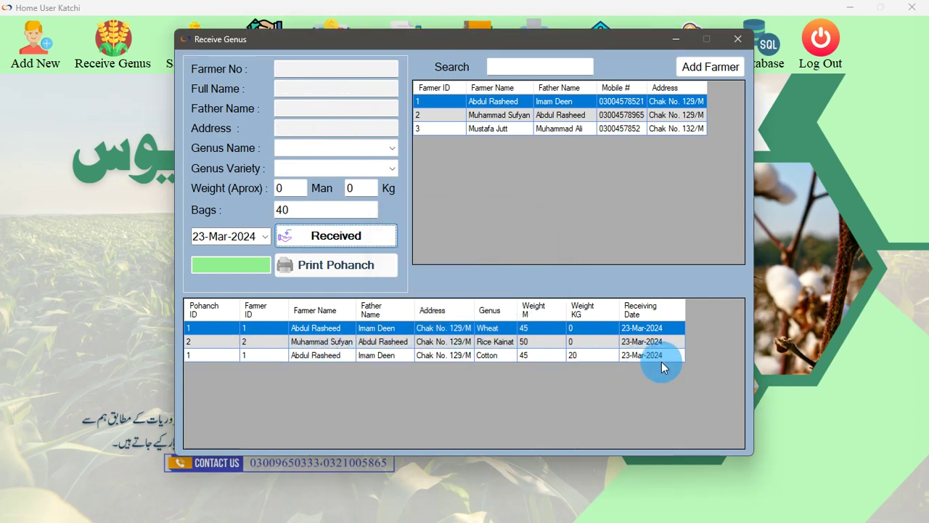
Load farmer 3 and enter a Sarson receipt of 40 Man, 30 Kg in 35 bags
click(488, 138)
click(328, 147)
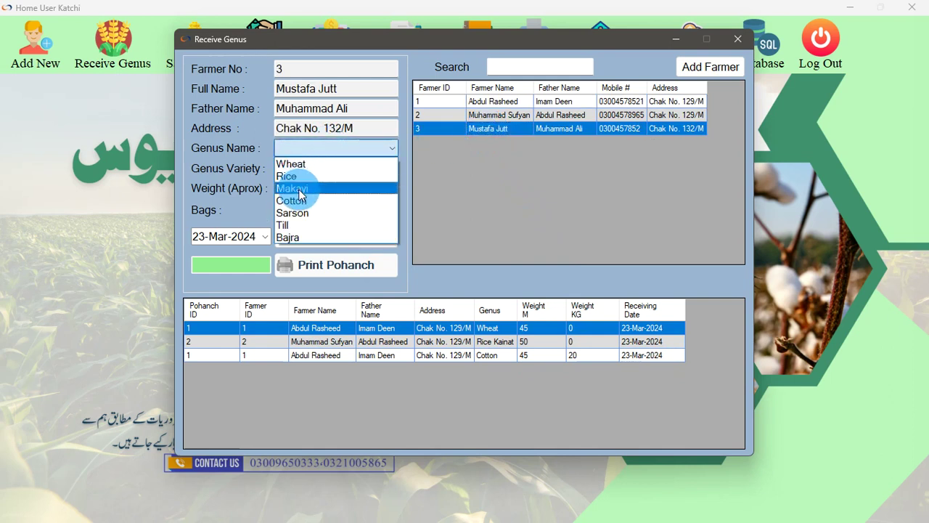
click(299, 212)
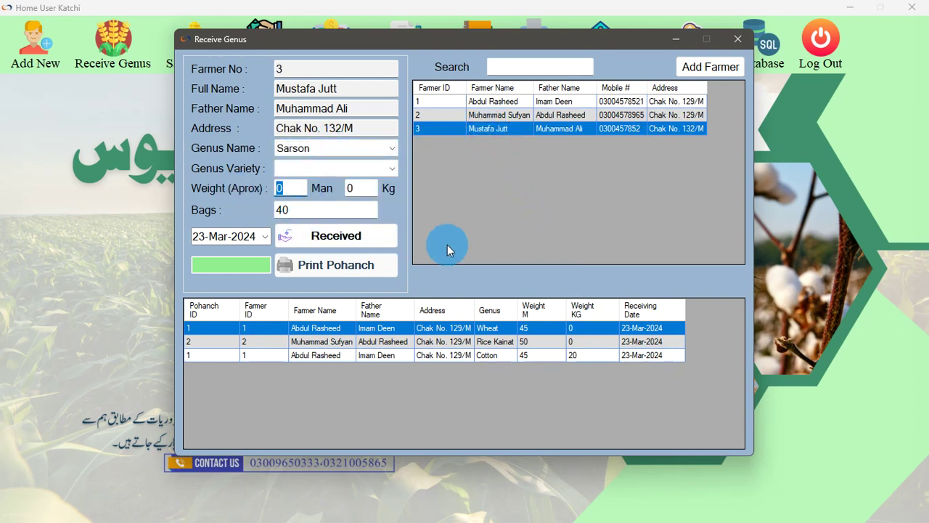
text(40)
key(Tab)
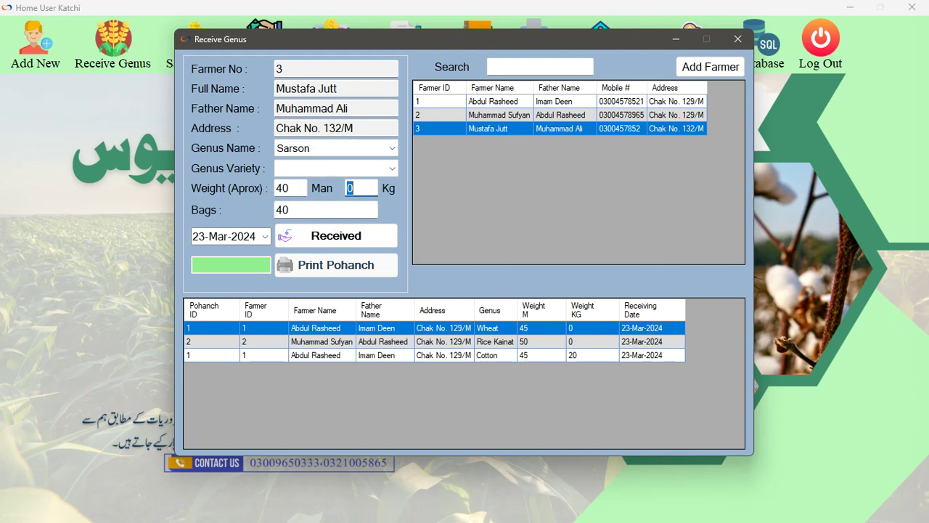
text(30)
drag(305, 212, 241, 211)
text(3)
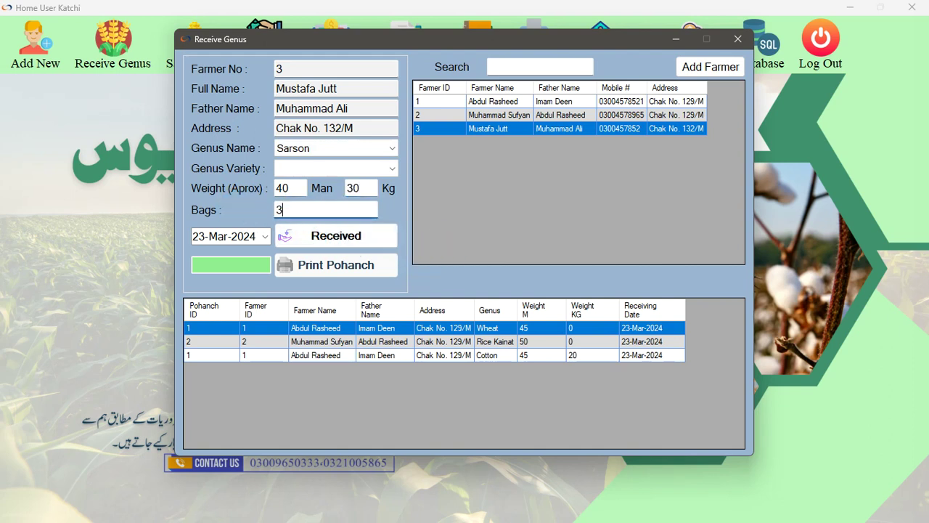
Save the Sarson receipt and select the new pohanch 3 row
click(310, 234)
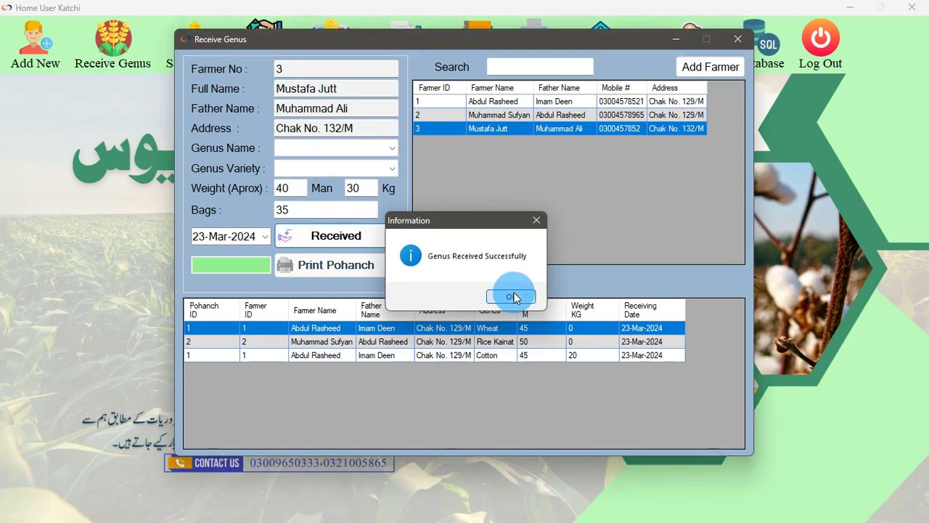
click(501, 294)
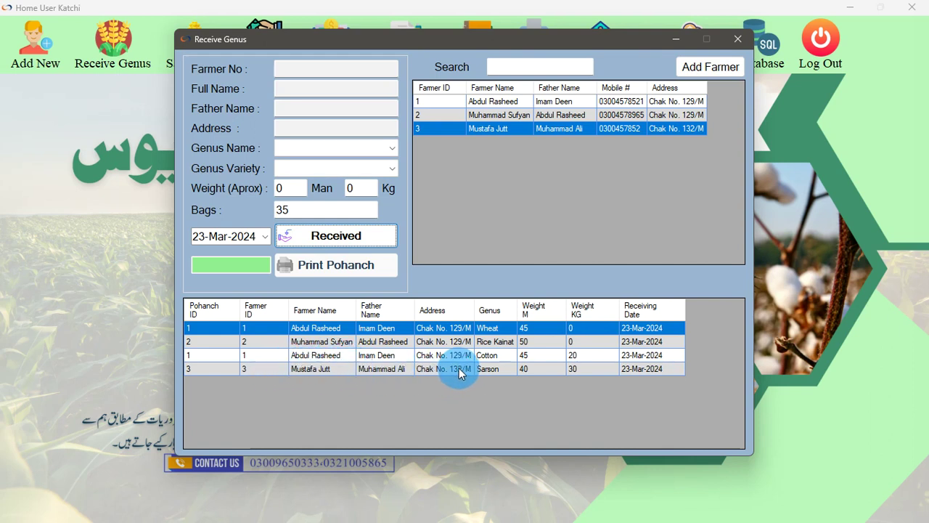
click(254, 369)
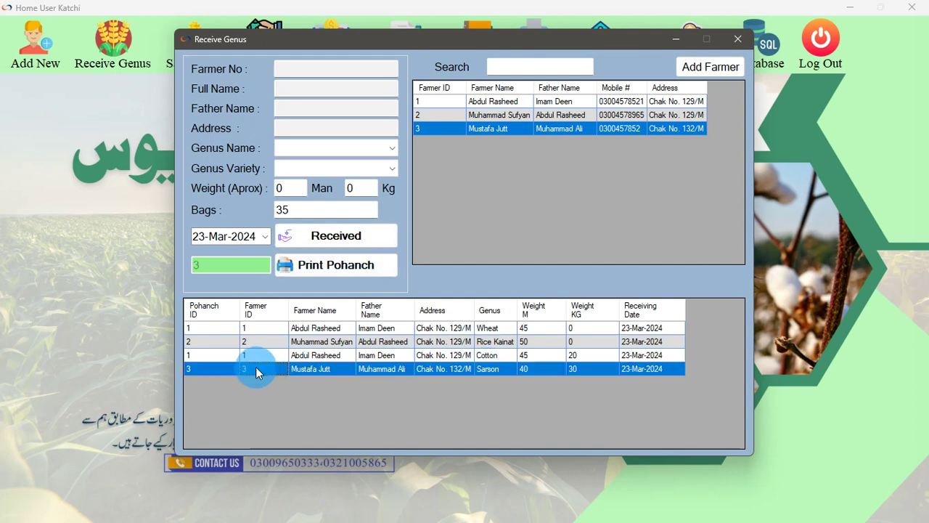
Print the Sarson pohanch 3 slip with Microsoft Print to PDF, saving the file on the Desktop
click(332, 267)
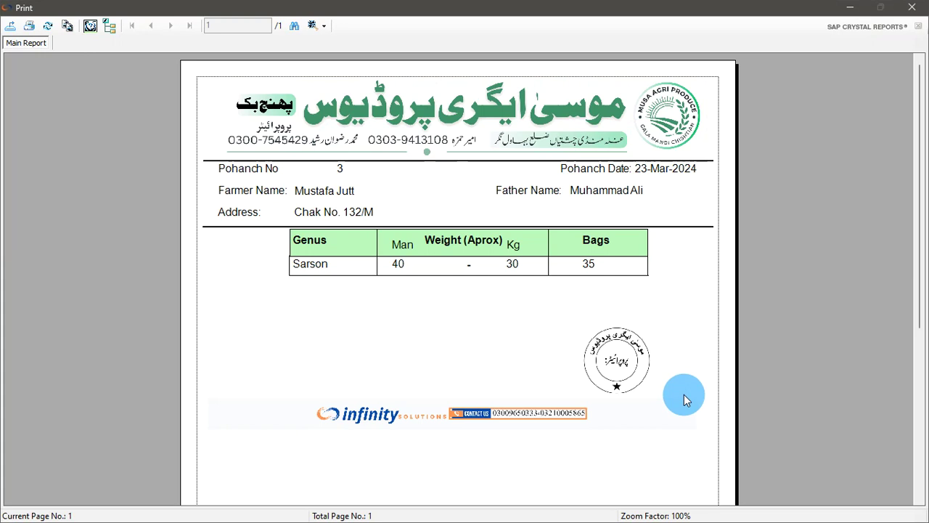
click(585, 386)
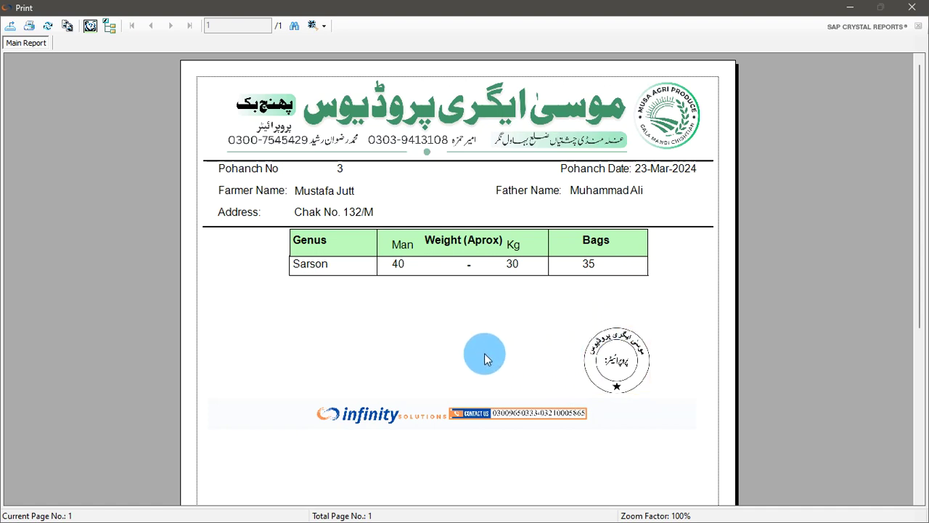
scroll(484, 353, down, 2)
scroll(300, 266, up, 2)
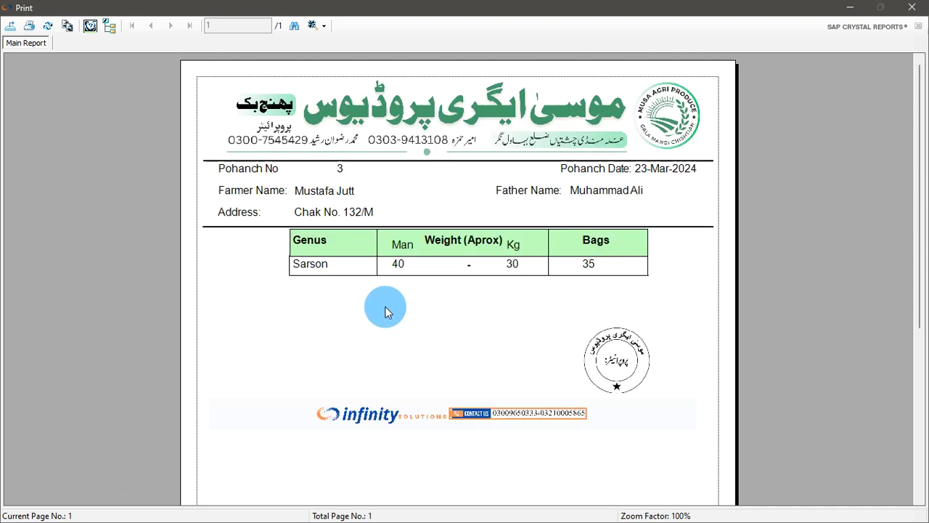
click(28, 28)
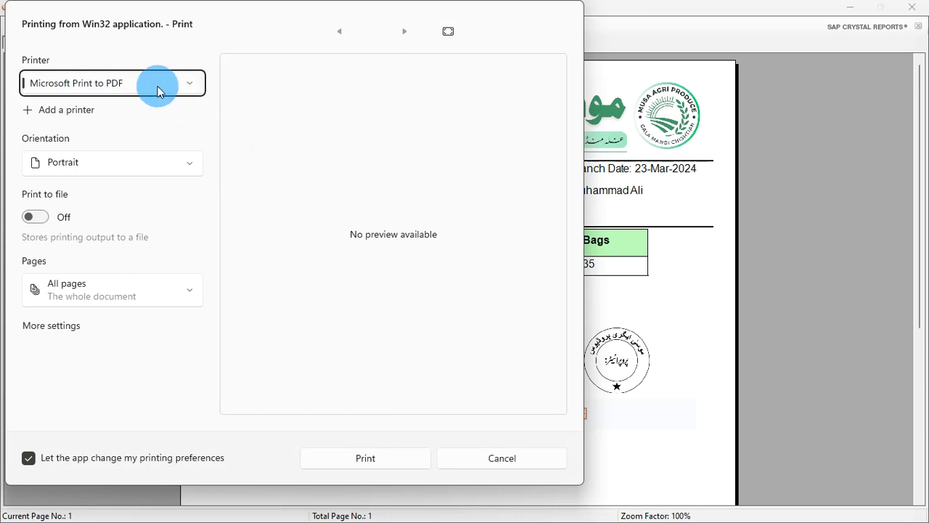
click(379, 458)
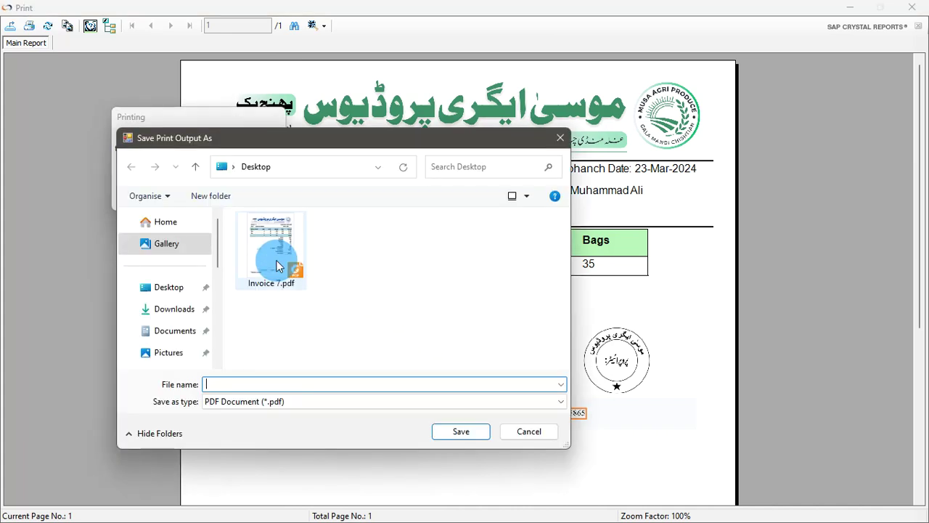
text(pohanch)
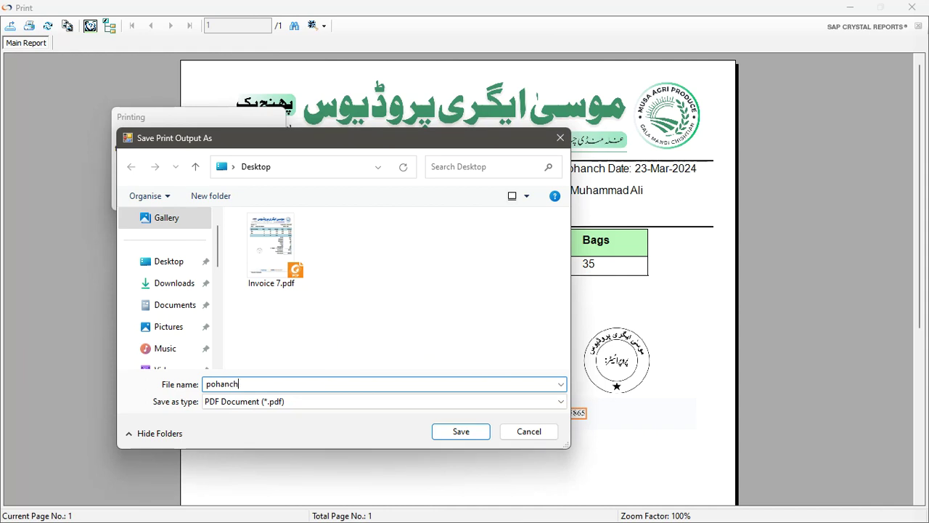
click(459, 431)
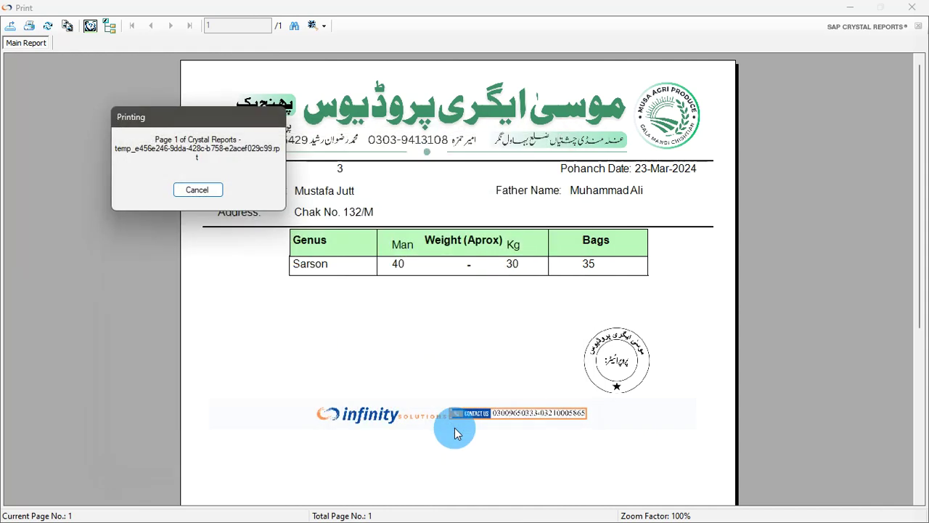
click(853, 14)
Open the saved pohanch PDF from the desktop and zoom to check the whole page
click(852, 10)
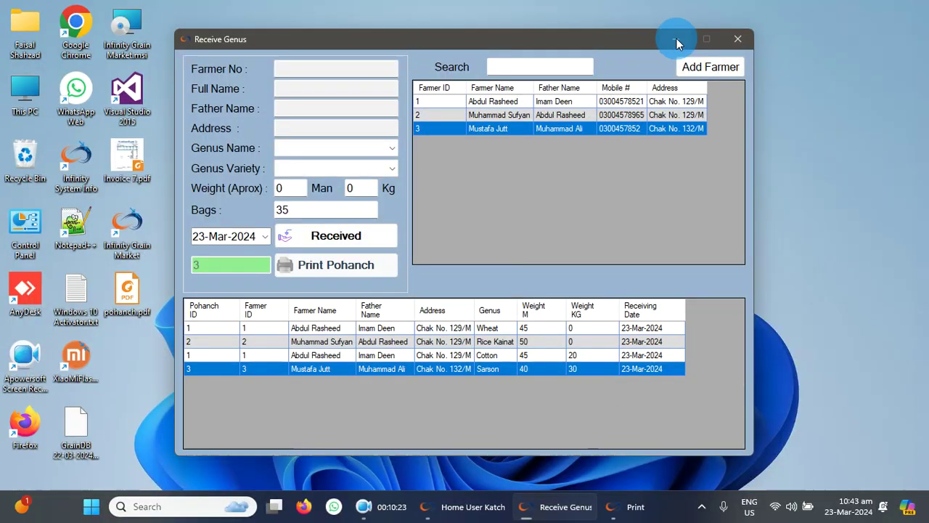
click(678, 37)
double_click(130, 288)
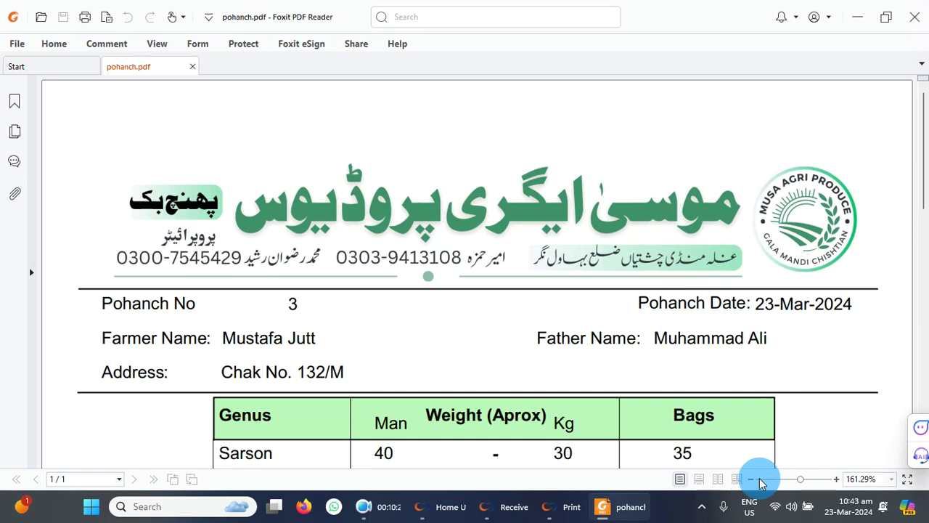
click(750, 479)
click(751, 481)
click(750, 481)
click(751, 481)
click(751, 481)
click(750, 482)
click(751, 482)
click(751, 482)
click(750, 482)
click(835, 479)
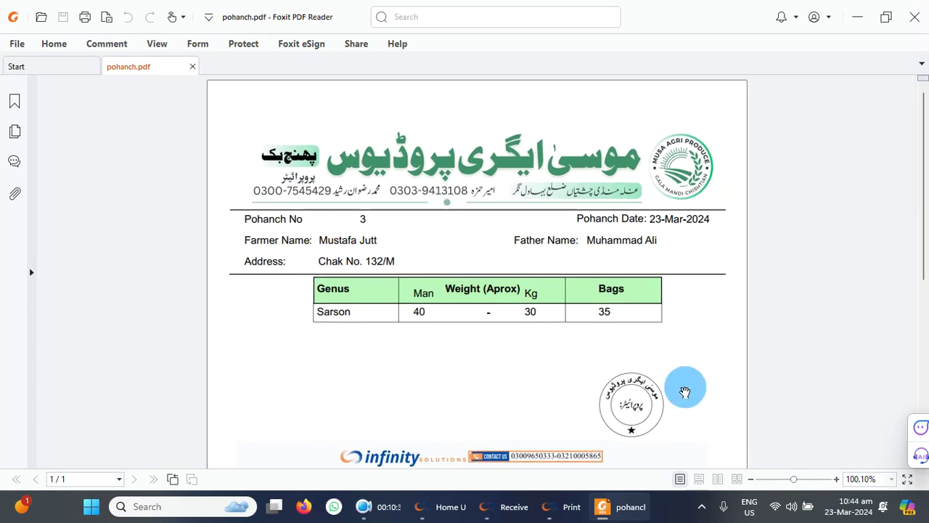
scroll(616, 309, down, 2)
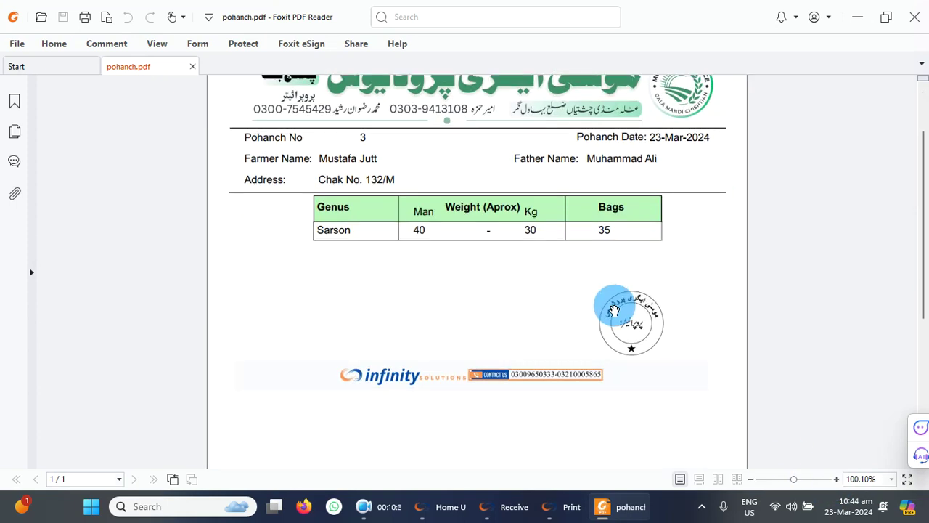
scroll(614, 311, up, 2)
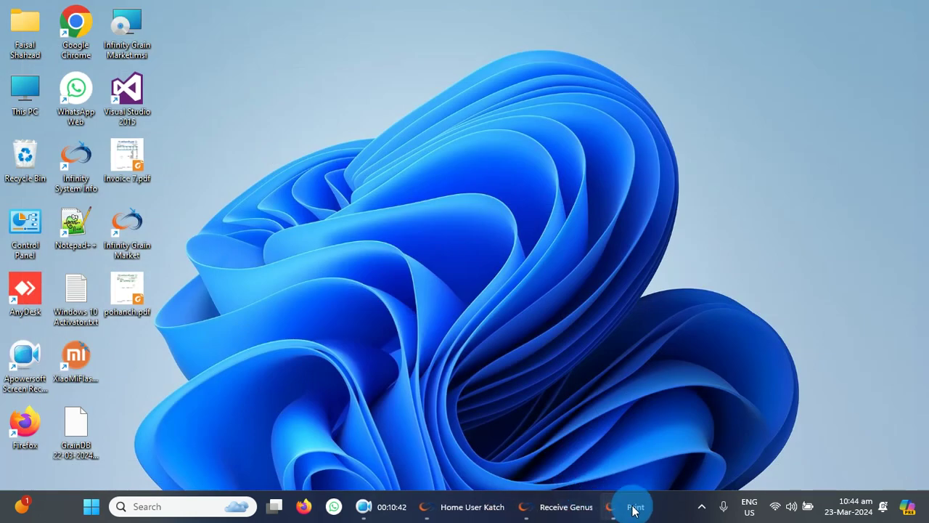
Close the pohanch PDF, its print preview and the Receive Genus window
click(636, 508)
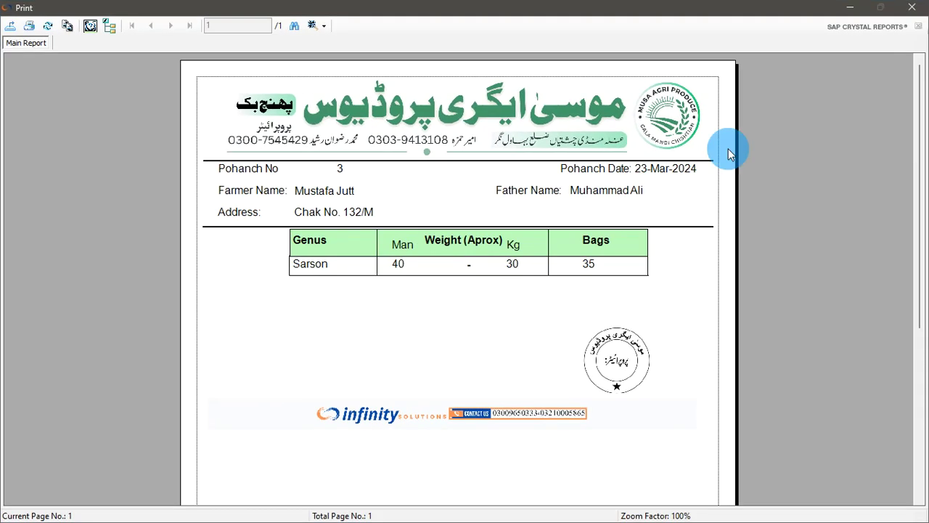
click(912, 9)
click(621, 506)
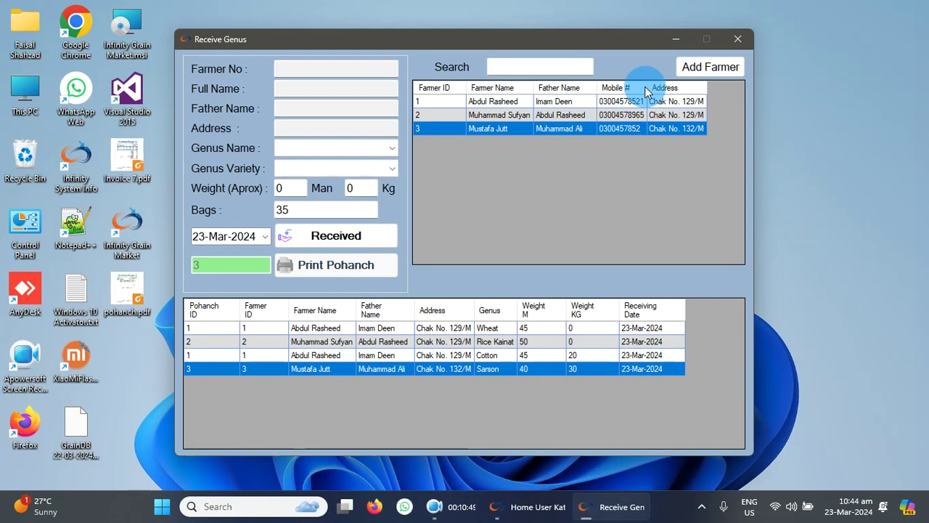
click(746, 39)
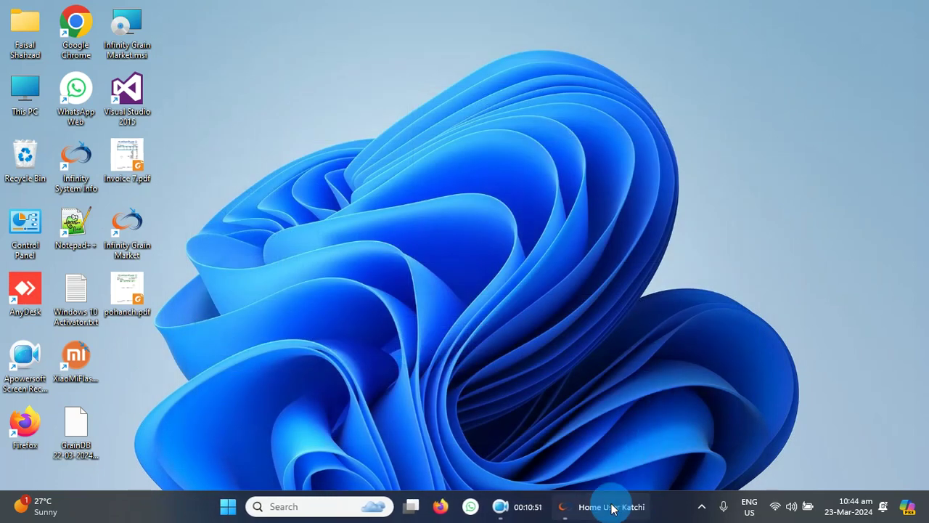
click(608, 506)
click(204, 68)
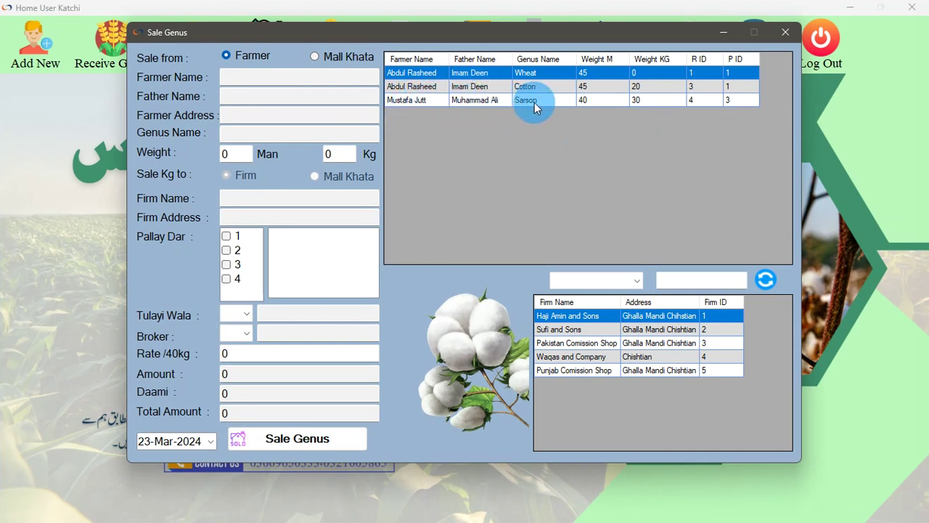
Load the Sarson lot into the sale form and replace the Man weight with 40
click(422, 103)
click(234, 152)
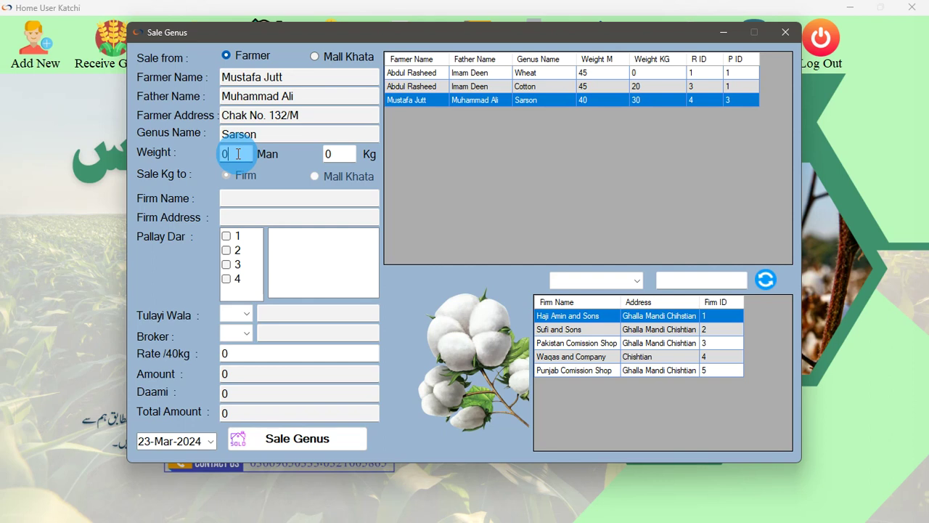
drag(238, 154, 203, 156)
drag(222, 154, 243, 154)
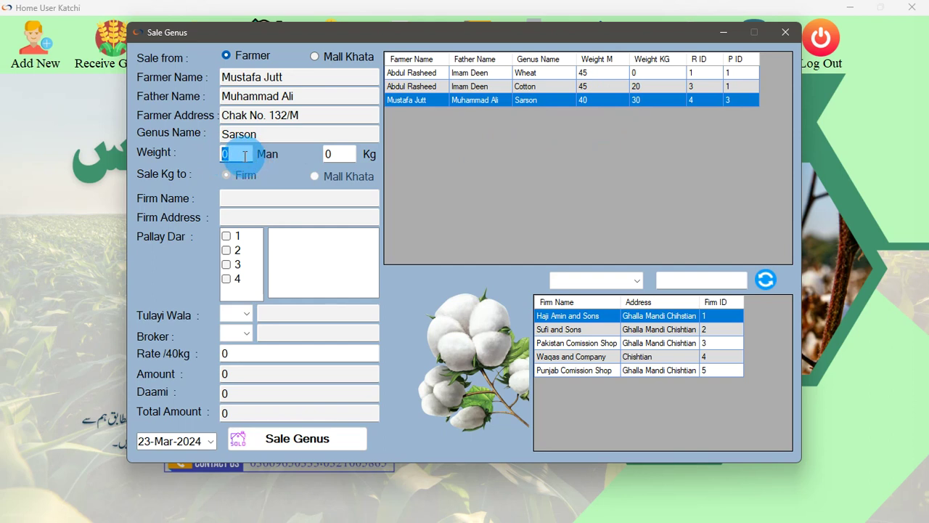
text(40)
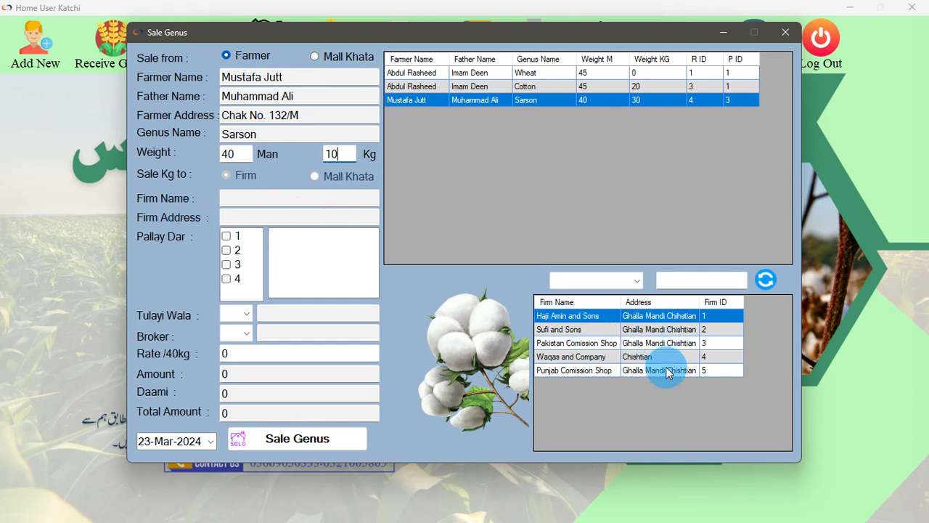
click(633, 280)
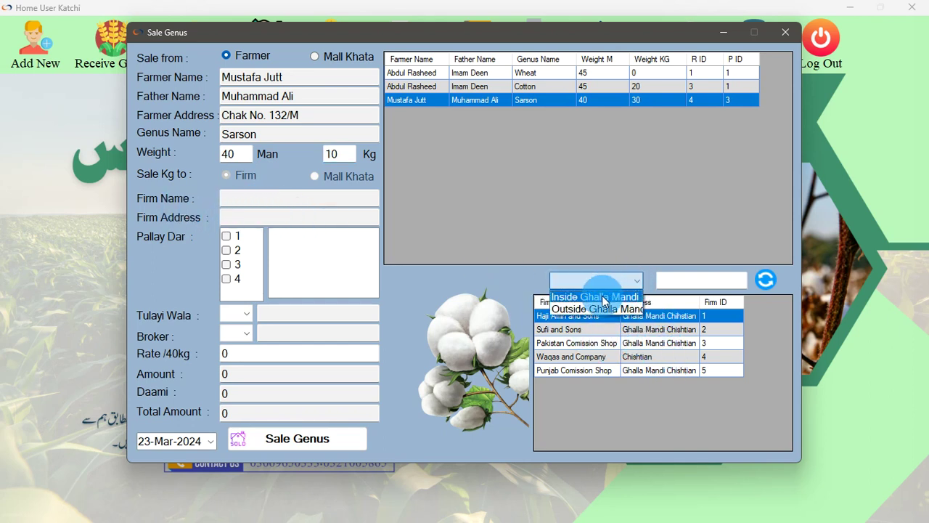
click(602, 297)
click(637, 281)
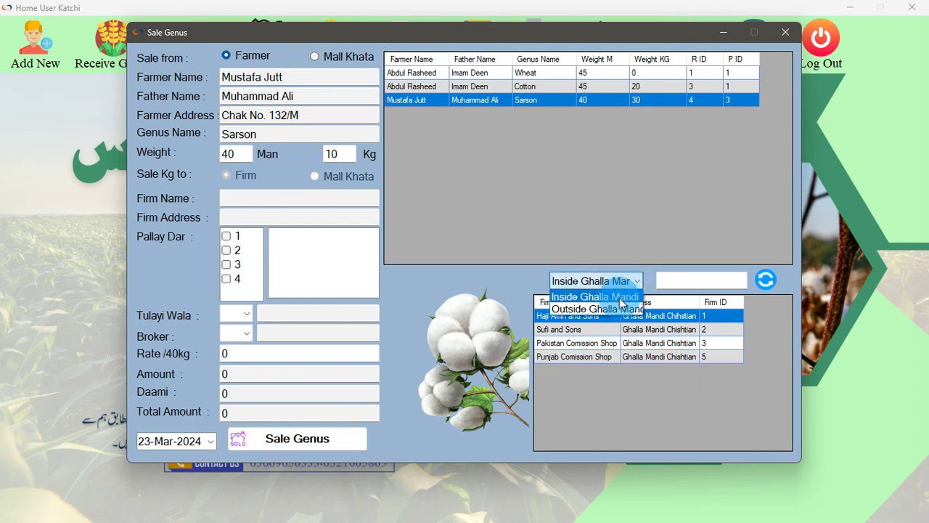
click(616, 308)
click(766, 279)
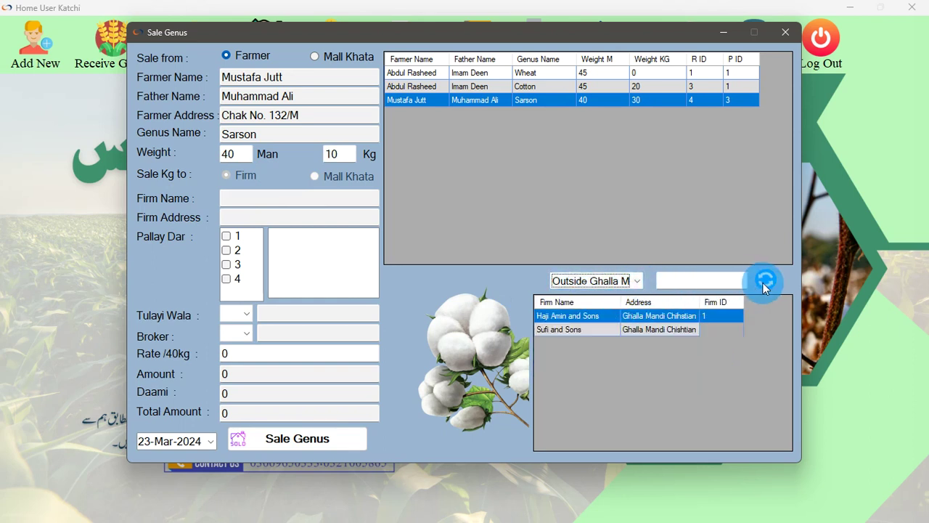
click(722, 285)
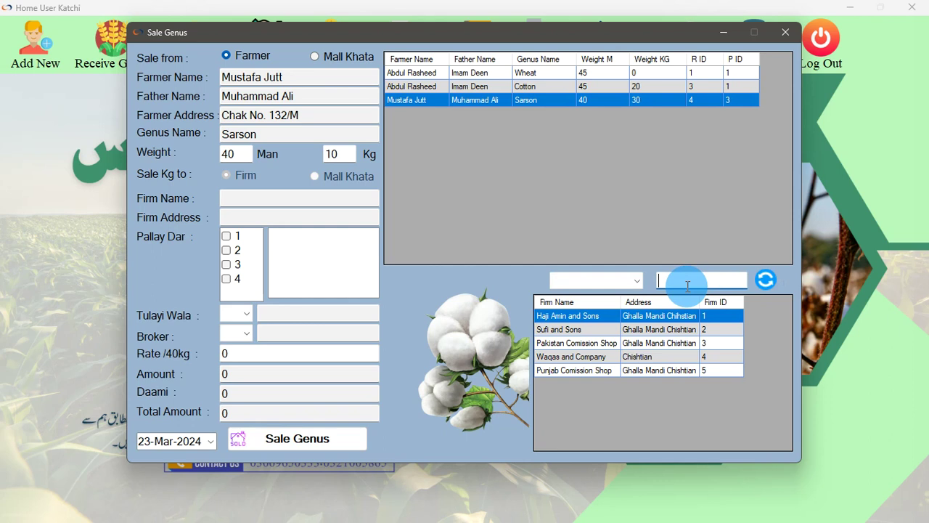
text(ha)
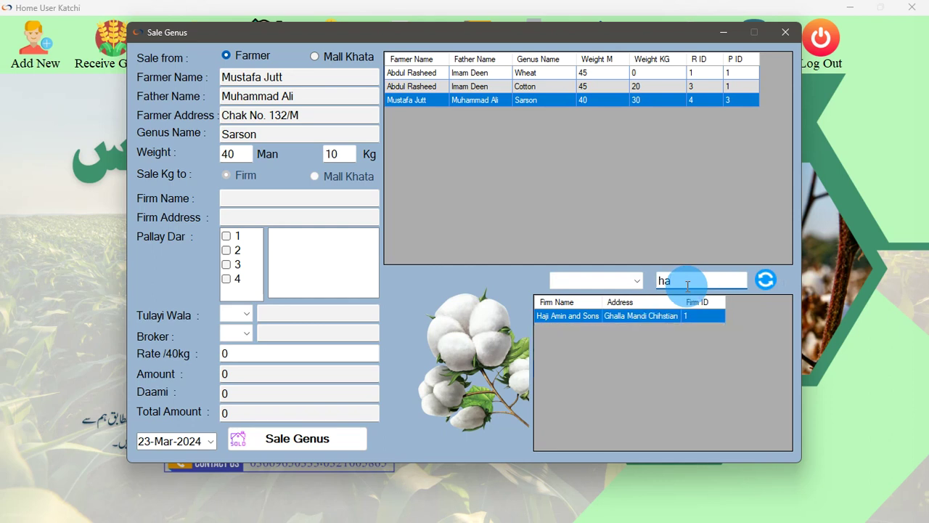
key(BackSpace)
key(BackSpace)
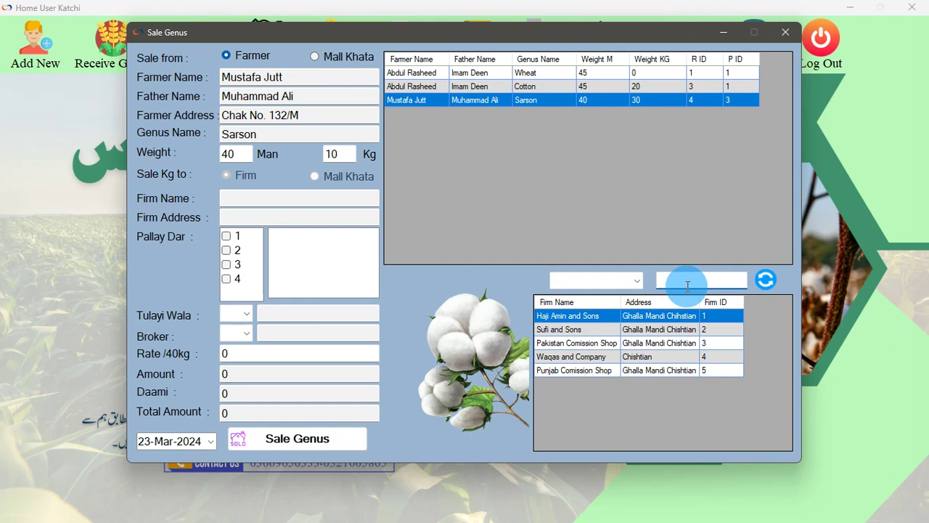
text(pun)
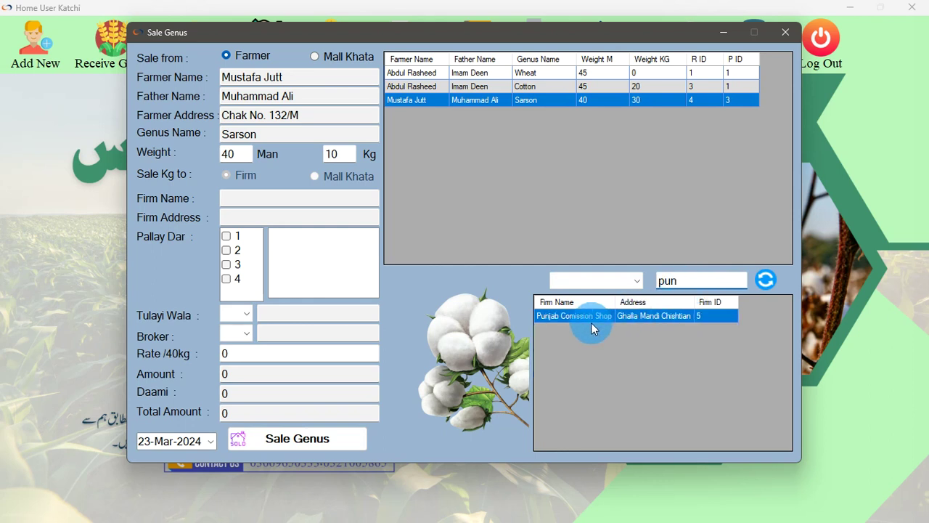
drag(691, 278, 664, 281)
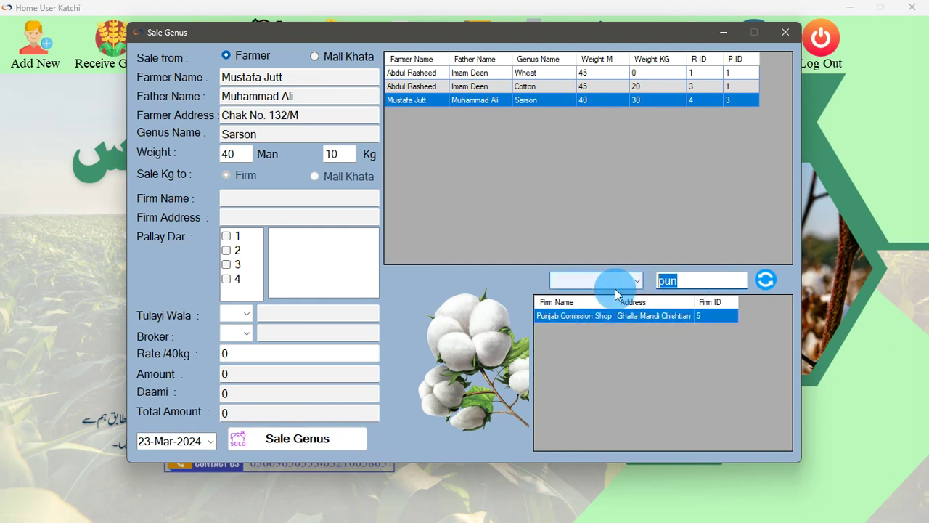
key(BackSpace)
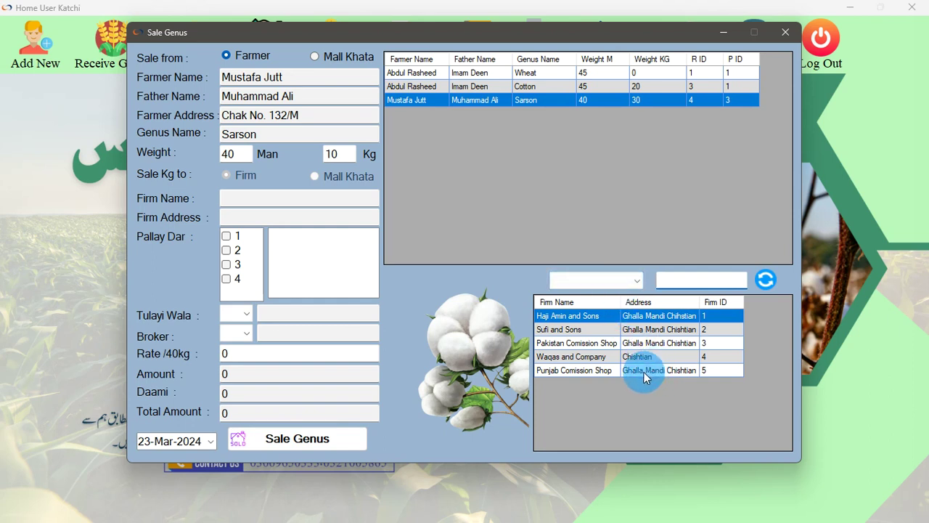
Choose Punjab Comission Shop as buyer and tick Pallay Dar porters 1, 3 and 2
click(644, 371)
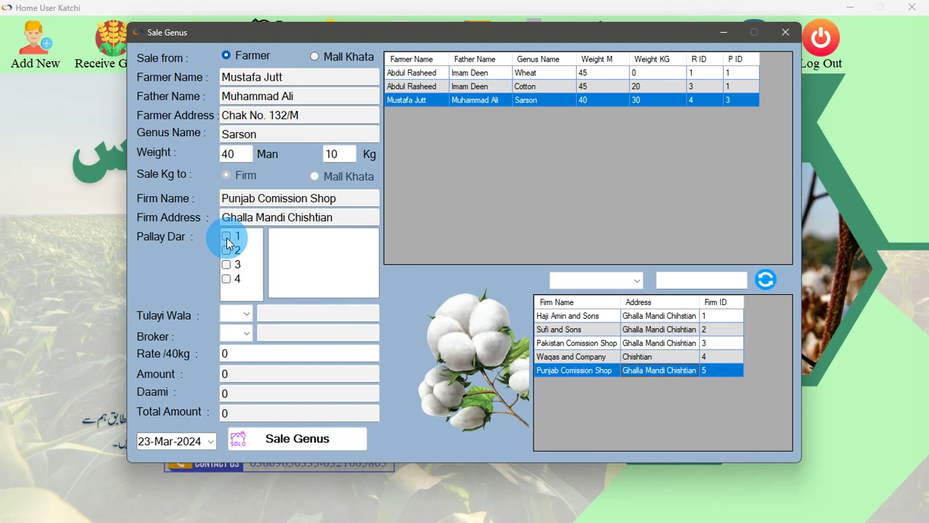
click(229, 242)
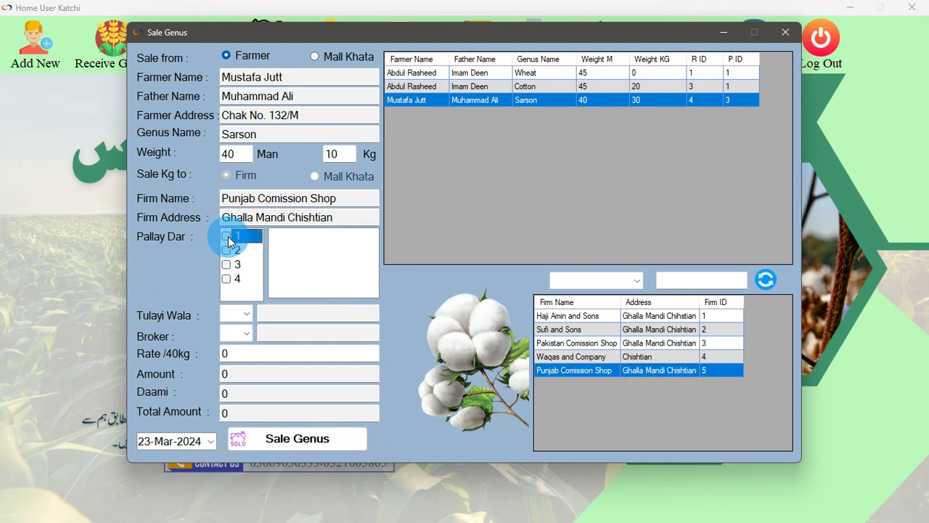
click(229, 242)
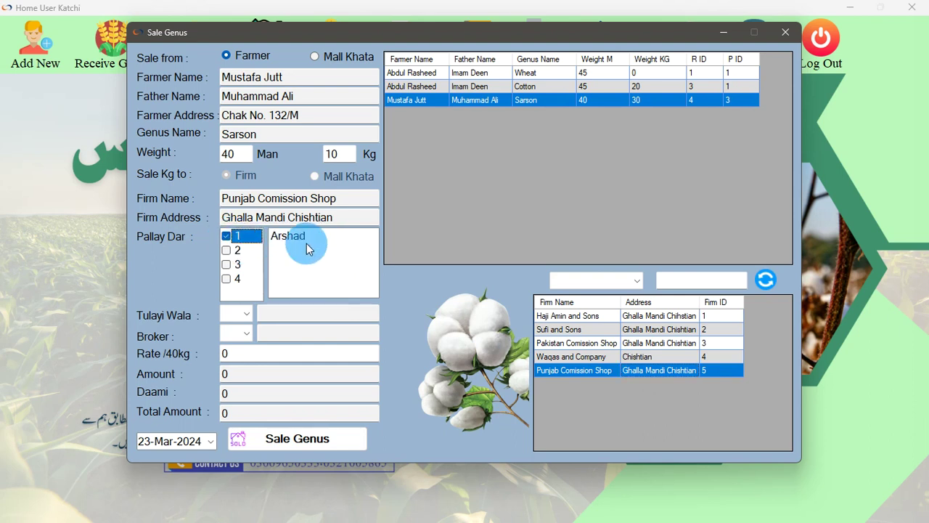
click(227, 264)
click(227, 264)
click(227, 250)
click(227, 250)
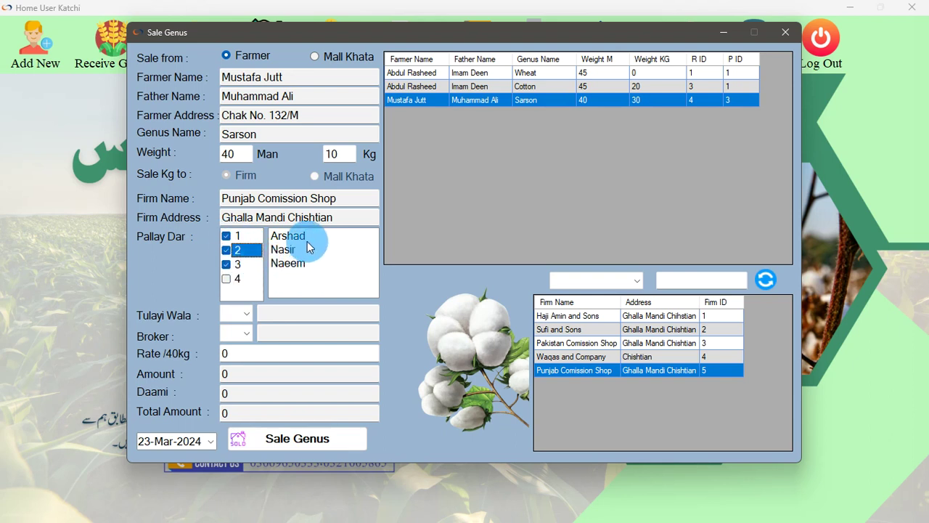
Set the broker to 2 and the rate per 40 kg to 4600
click(247, 333)
click(245, 316)
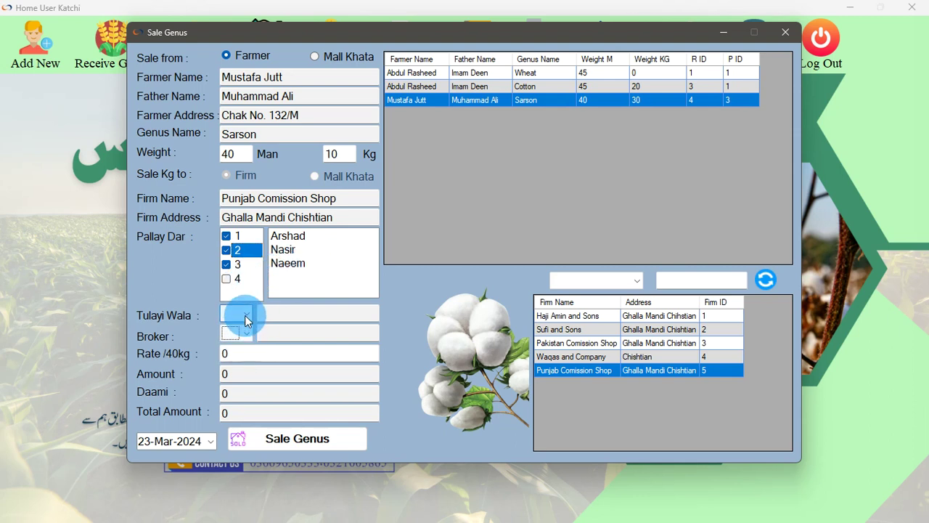
click(245, 316)
click(245, 336)
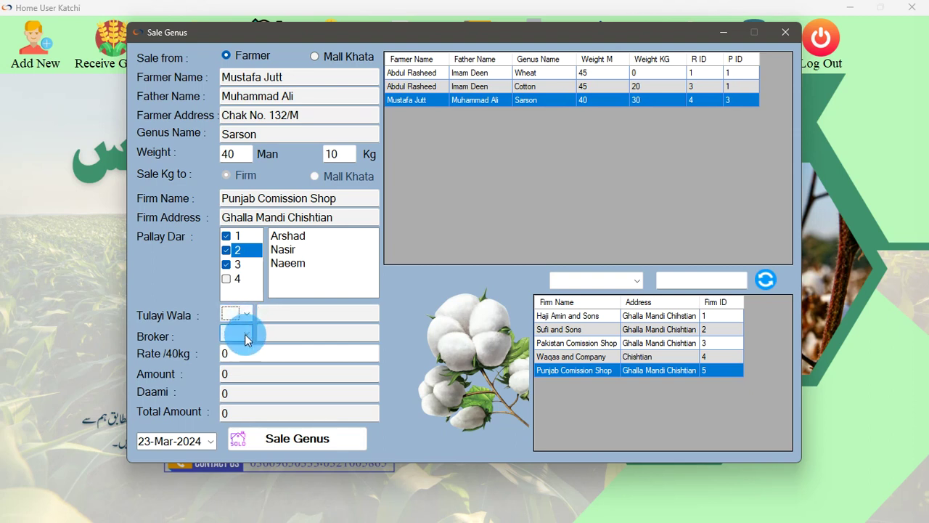
click(244, 336)
click(232, 349)
click(245, 332)
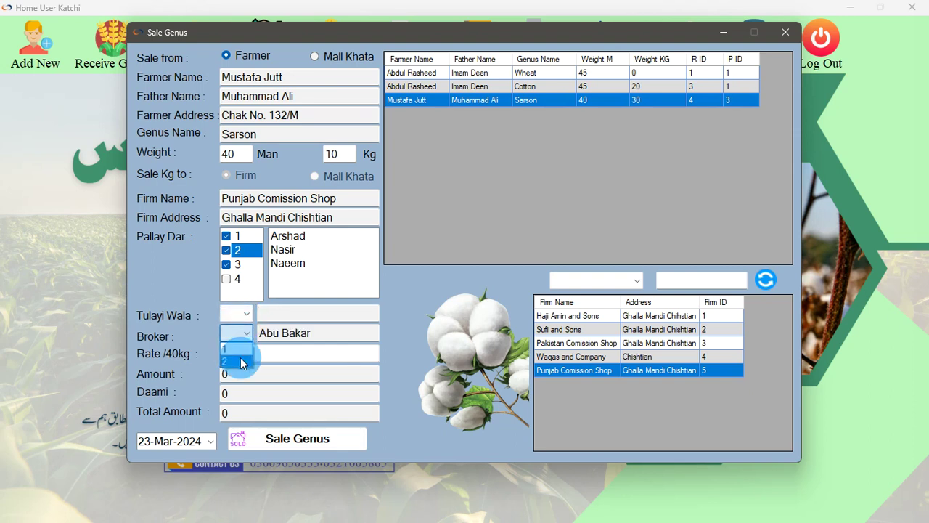
click(242, 361)
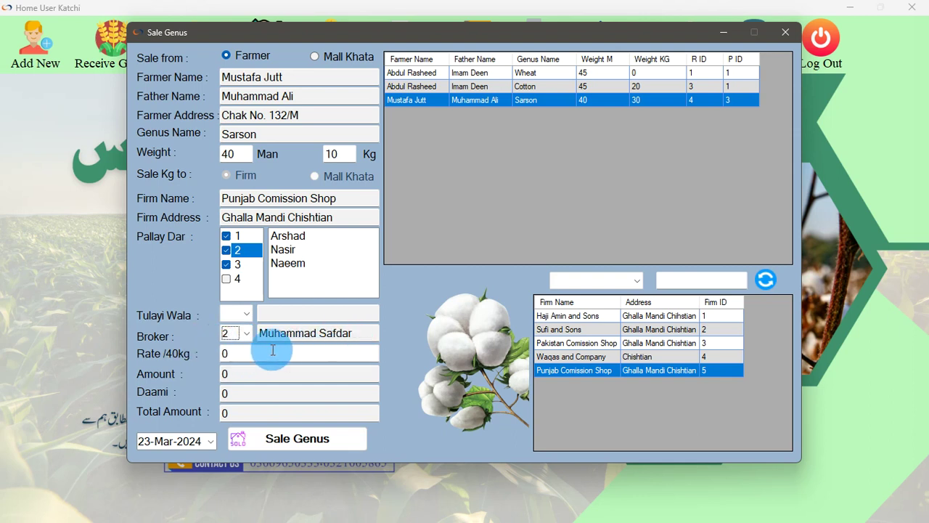
click(244, 351)
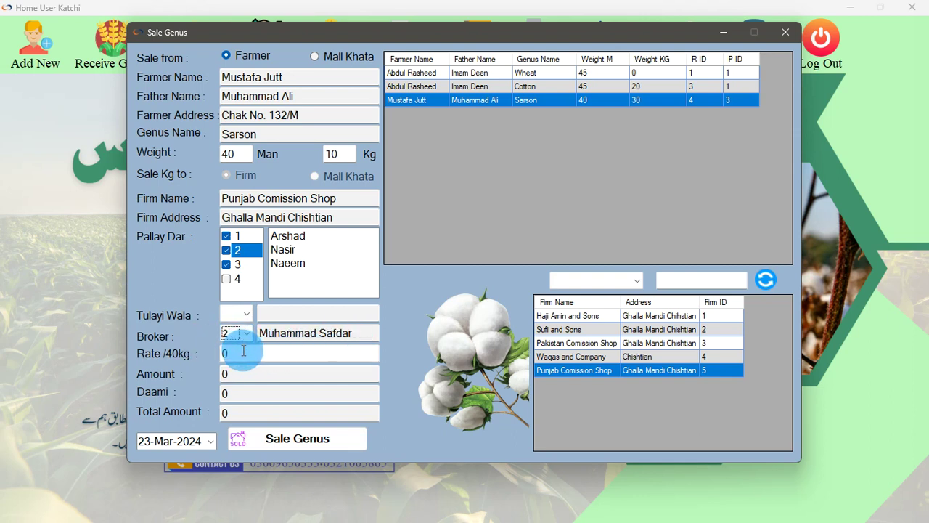
click(244, 351)
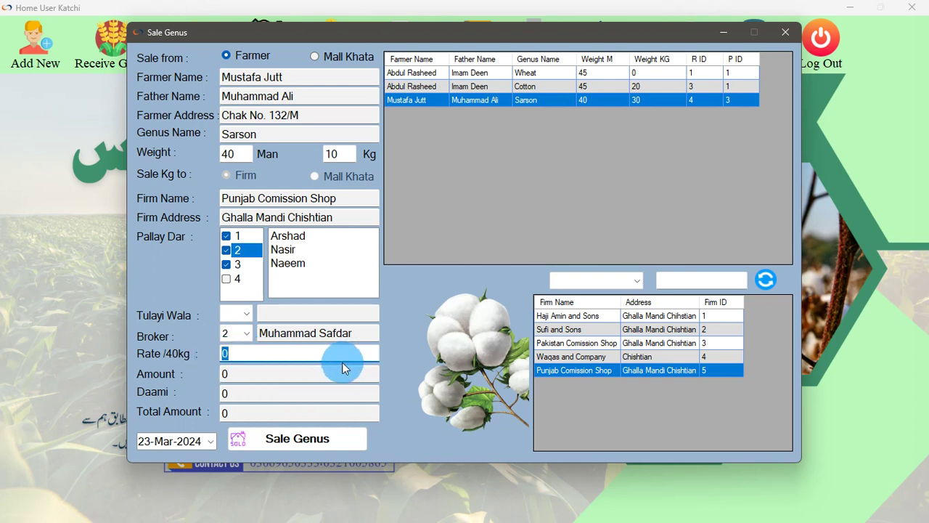
text(4600)
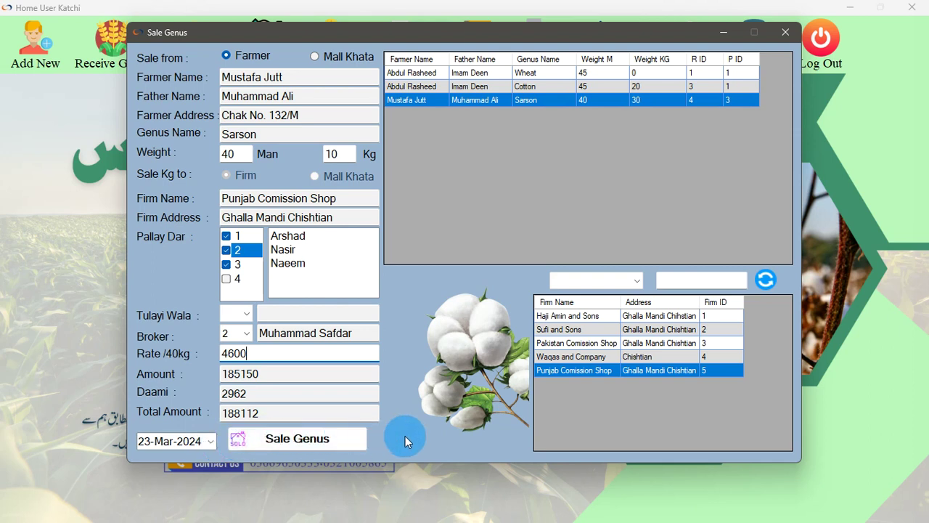
Save the Sarson sale of 40 Man 10 Kg at rate 4600 and close the sale form
click(320, 440)
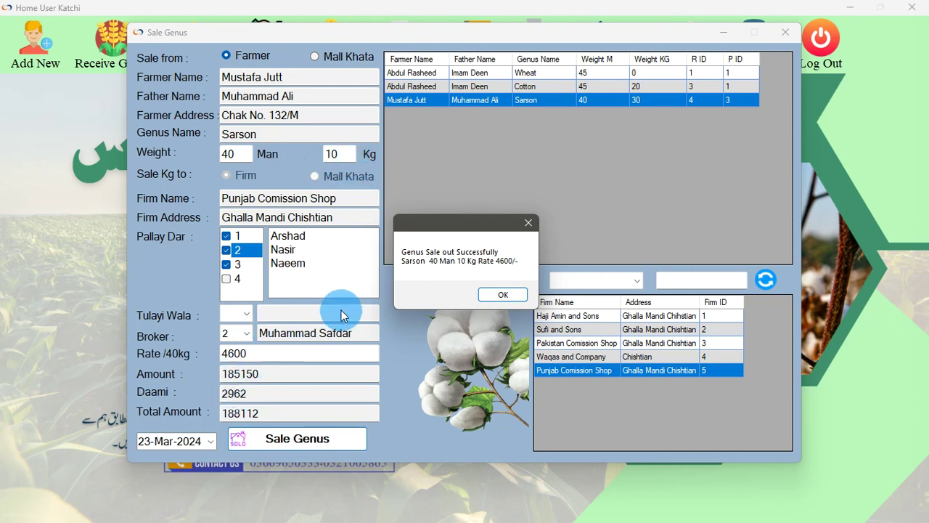
click(504, 295)
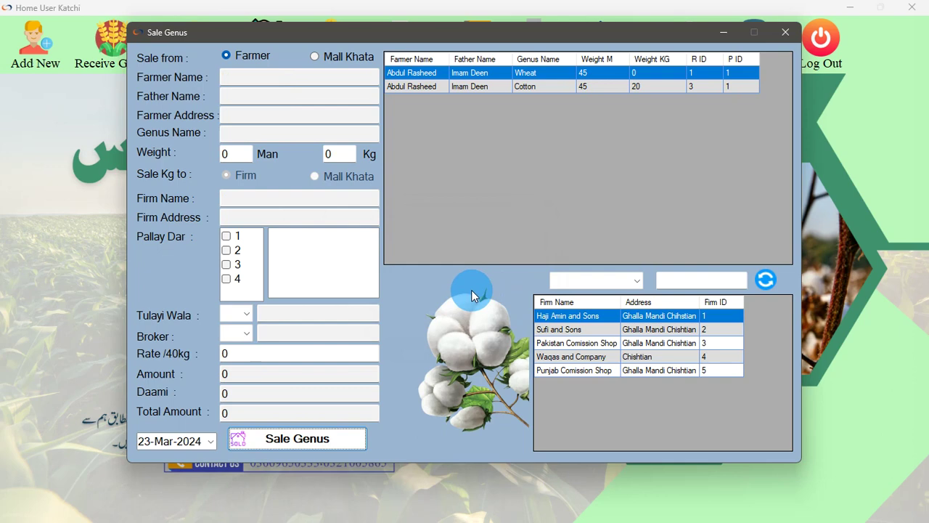
click(784, 33)
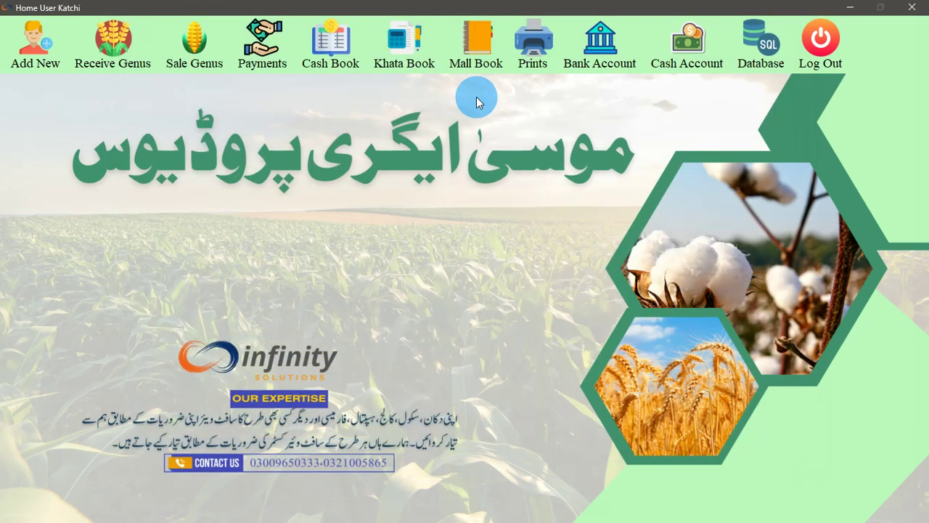
Check the farmers' khata ledger for the Sarson sale entry of 183298, then close it
click(390, 65)
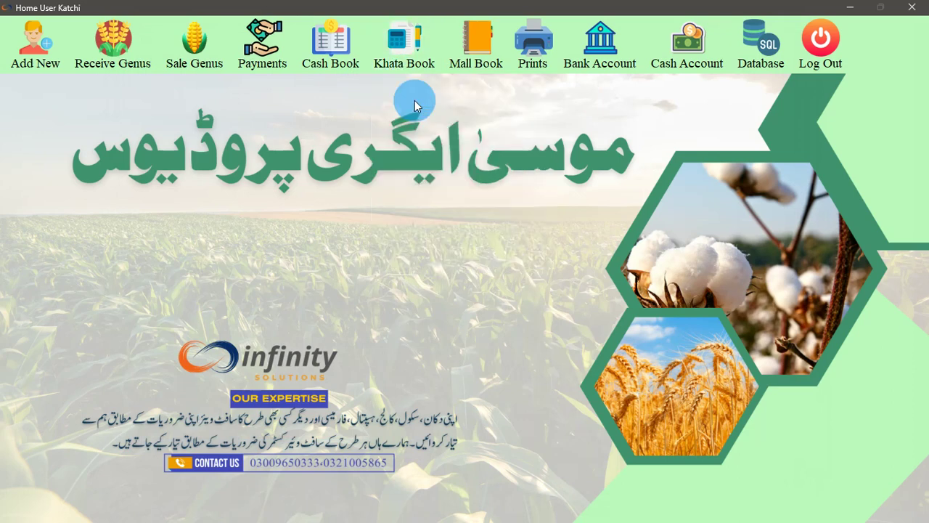
click(412, 100)
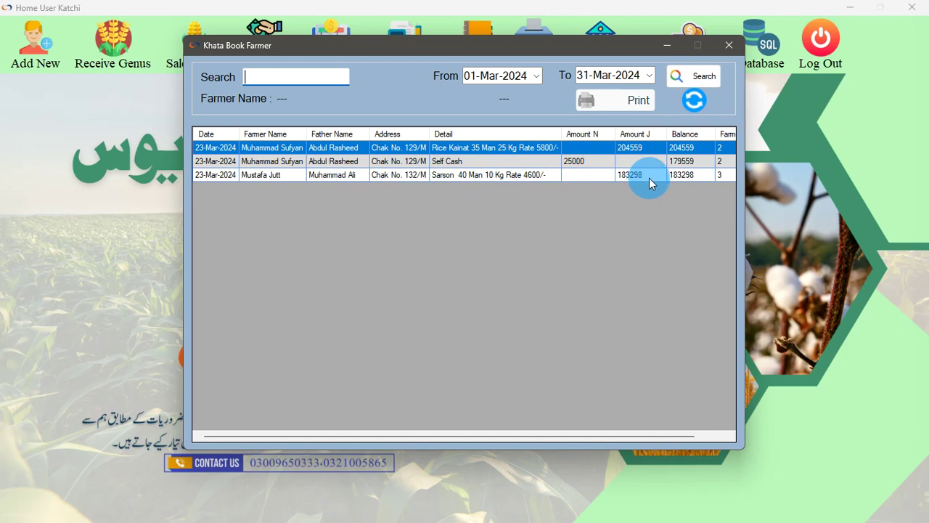
click(724, 48)
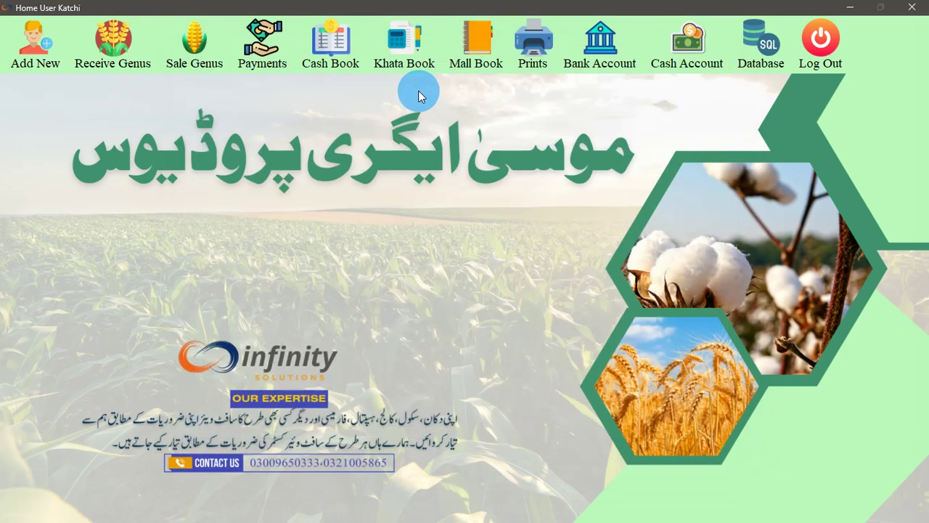
Check the labour ledger's 23-Mar-2024 Rice Kainat and Sarson charges of 524 per labourer
click(385, 64)
click(425, 133)
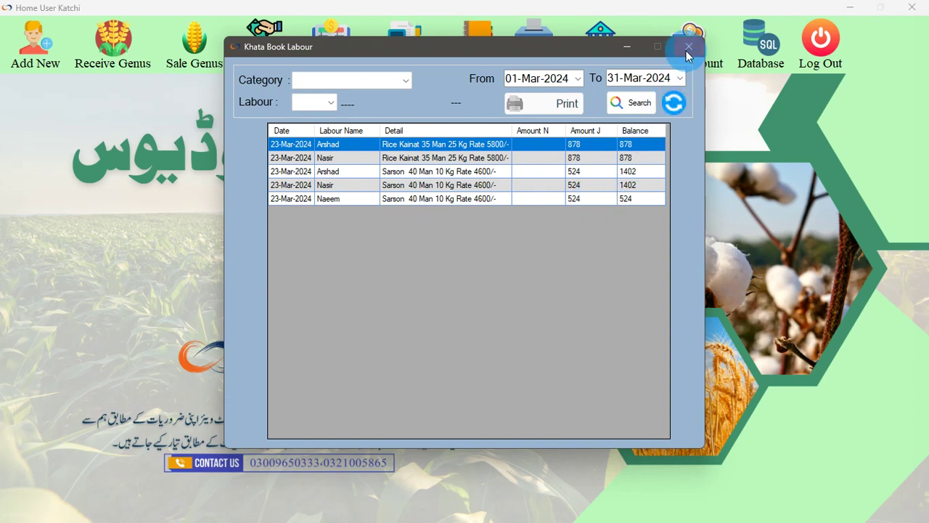
click(689, 46)
click(386, 45)
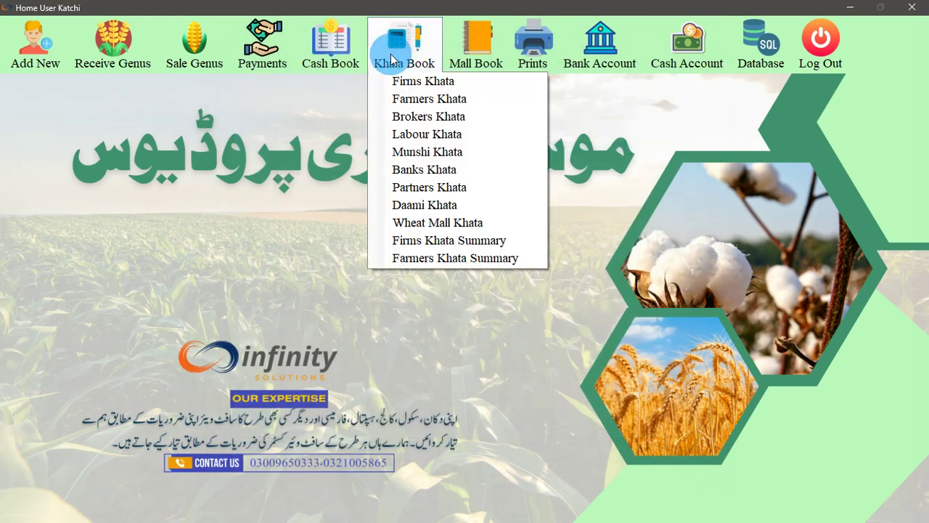
Look over the Munshi and Brokers ledgers, then reopen Sale Genus showing the pending Wheat and Cotton lots
click(428, 153)
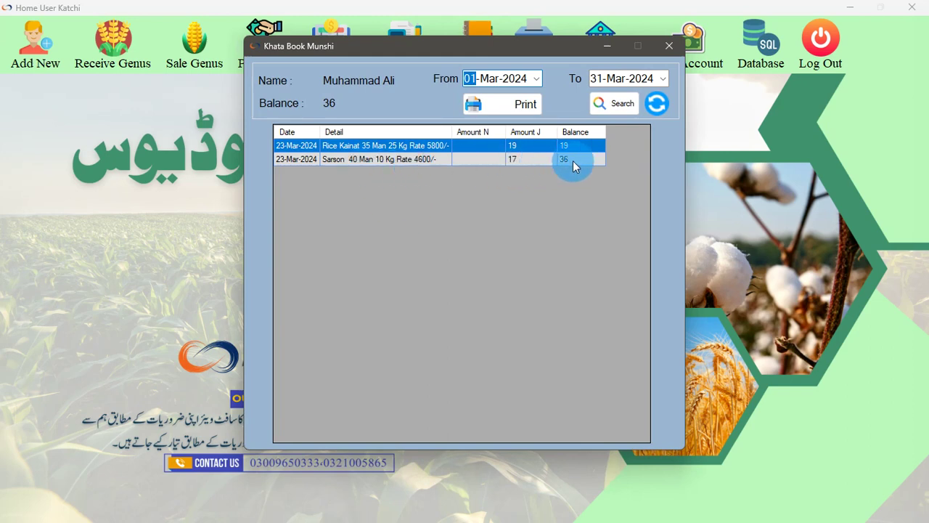
click(668, 45)
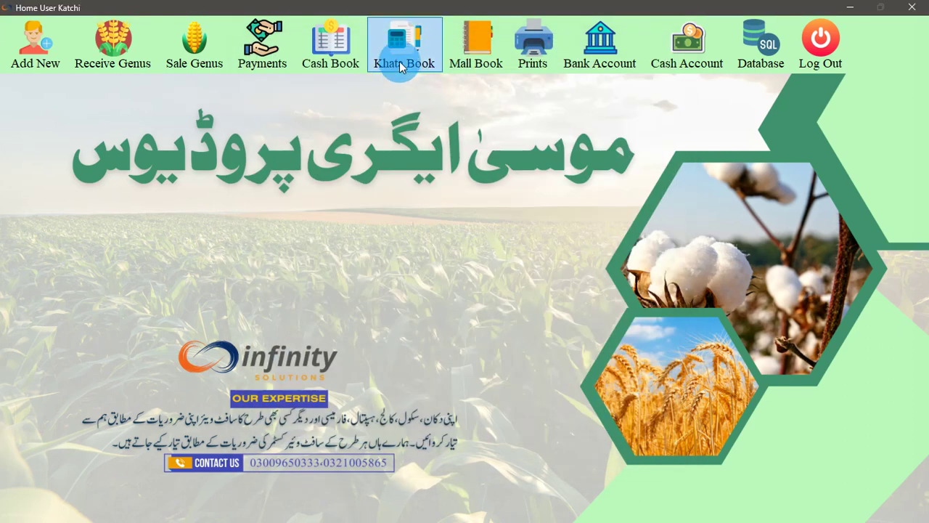
click(396, 44)
click(427, 116)
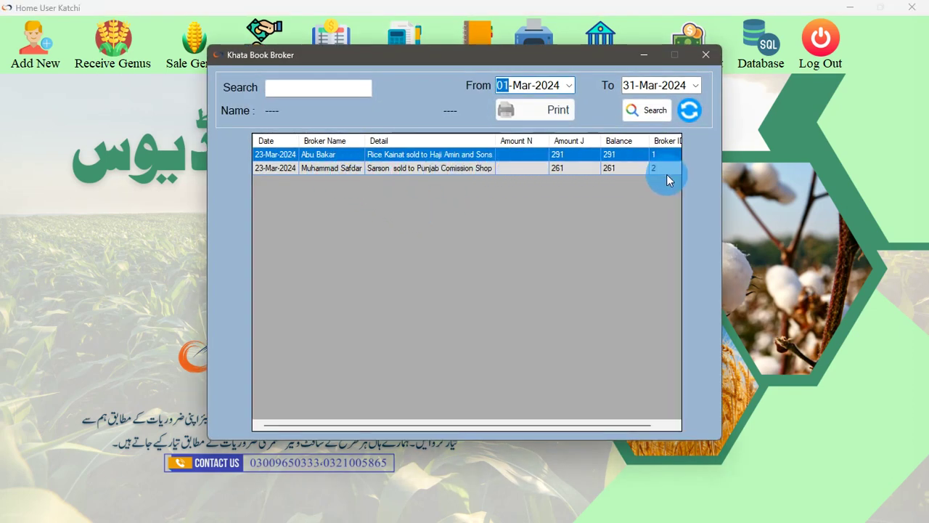
click(704, 55)
click(206, 58)
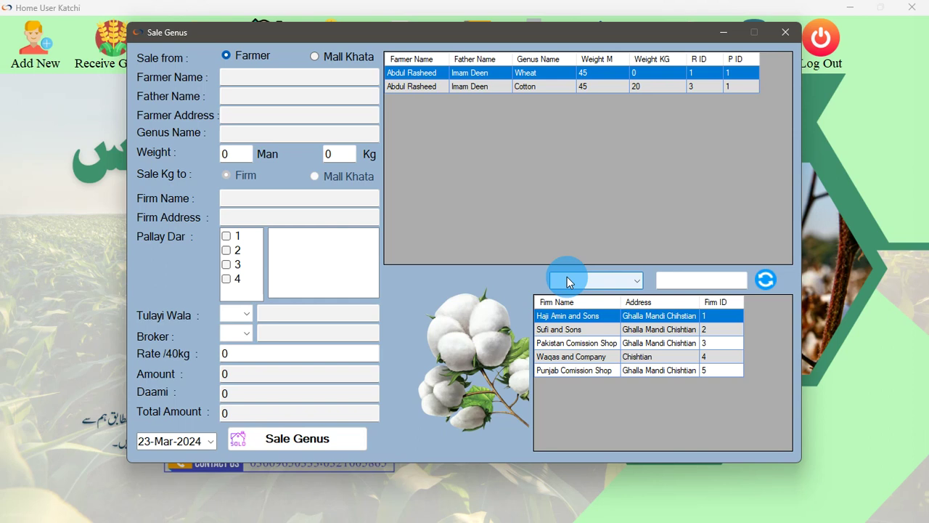
Close the Sale Genus form, glance at the payment types, and bring up the Prints menu
click(785, 32)
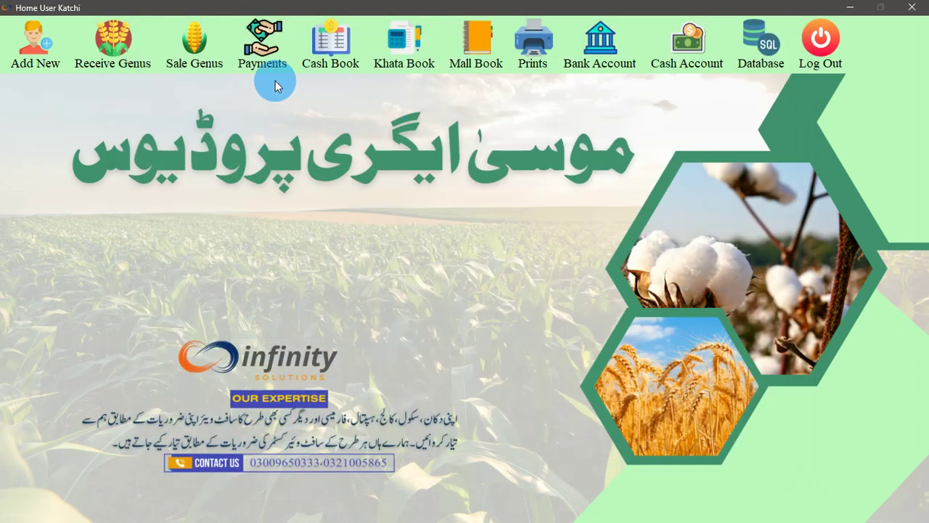
click(260, 66)
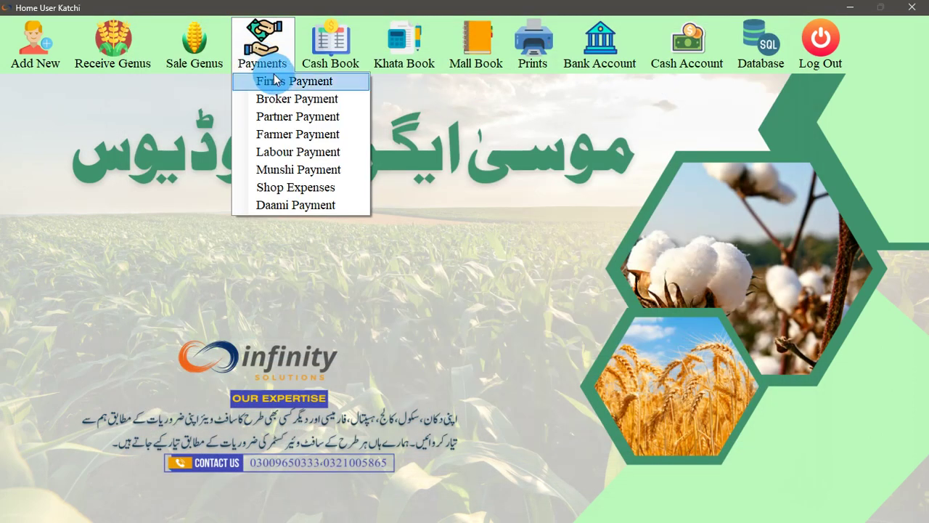
click(410, 234)
click(534, 58)
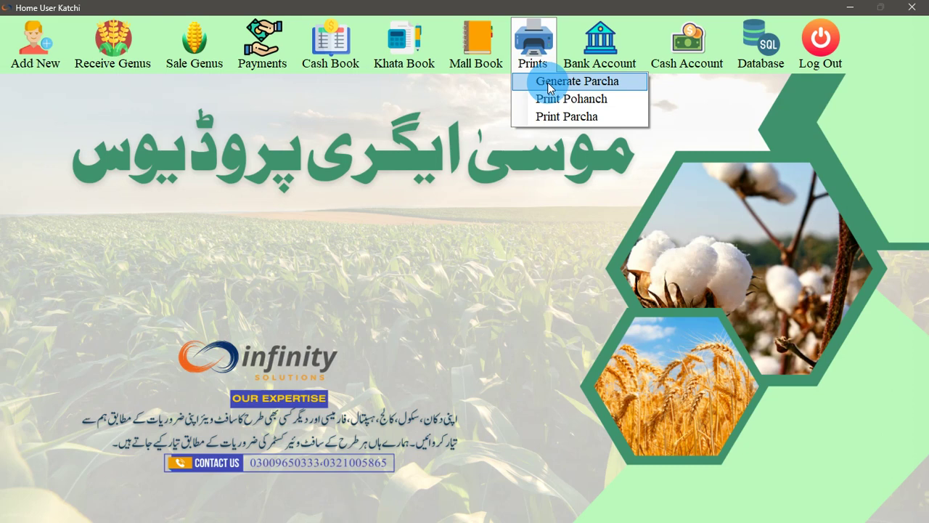
click(193, 61)
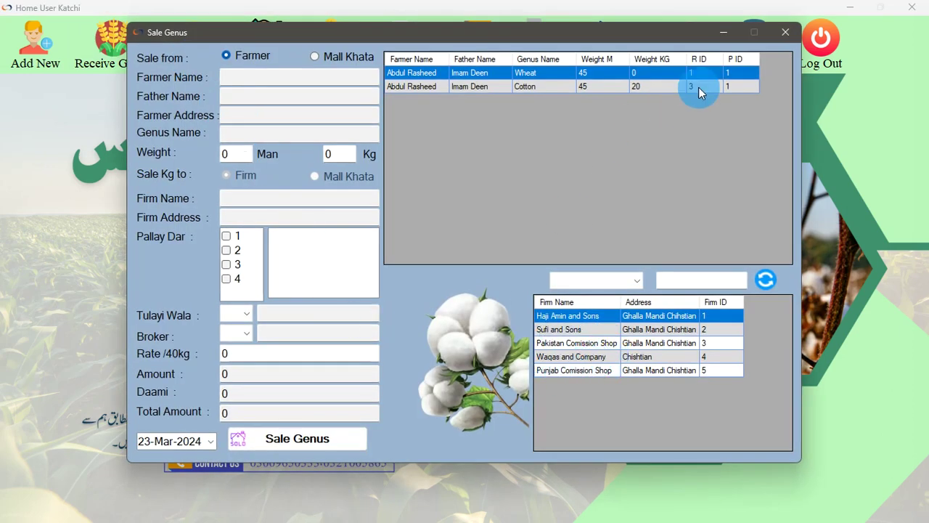
click(785, 32)
mouse_move(539, 67)
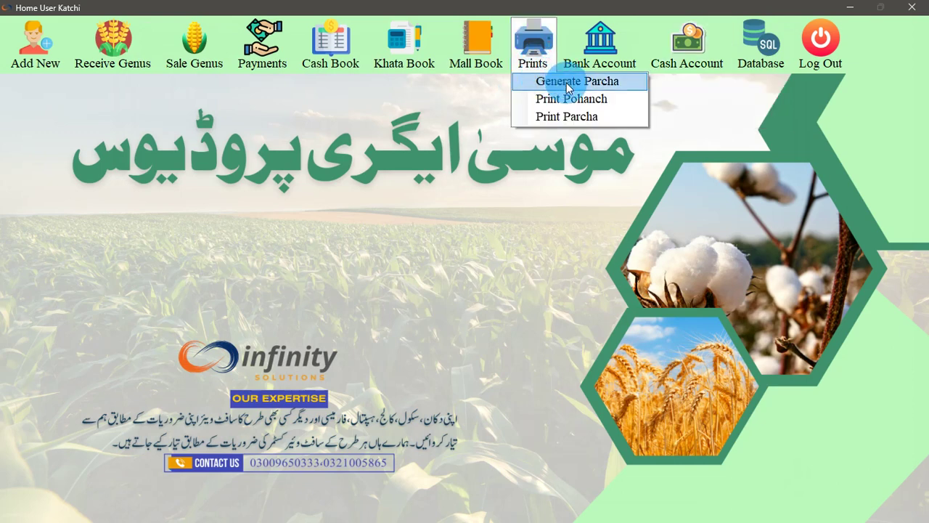
Generate a parcha for firm 1, Haji Amin and Sons' Rice Kainat sale
click(566, 82)
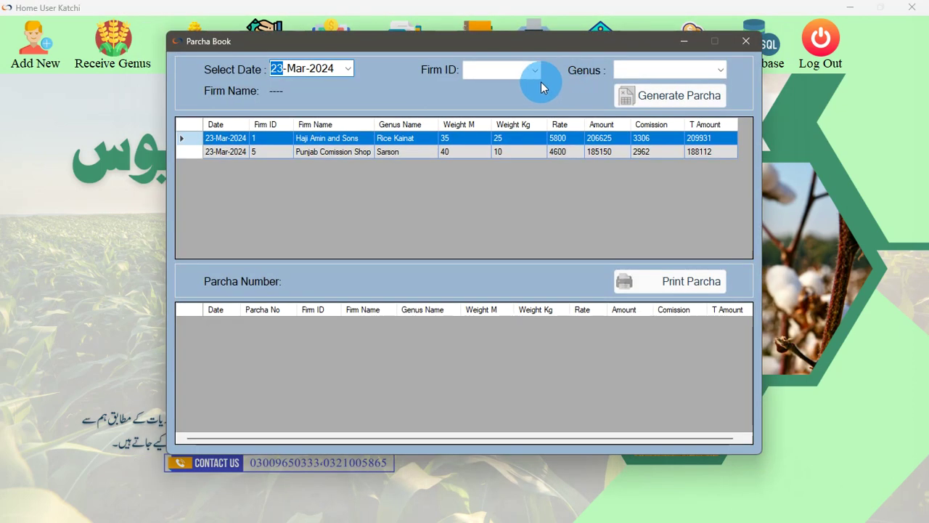
click(533, 73)
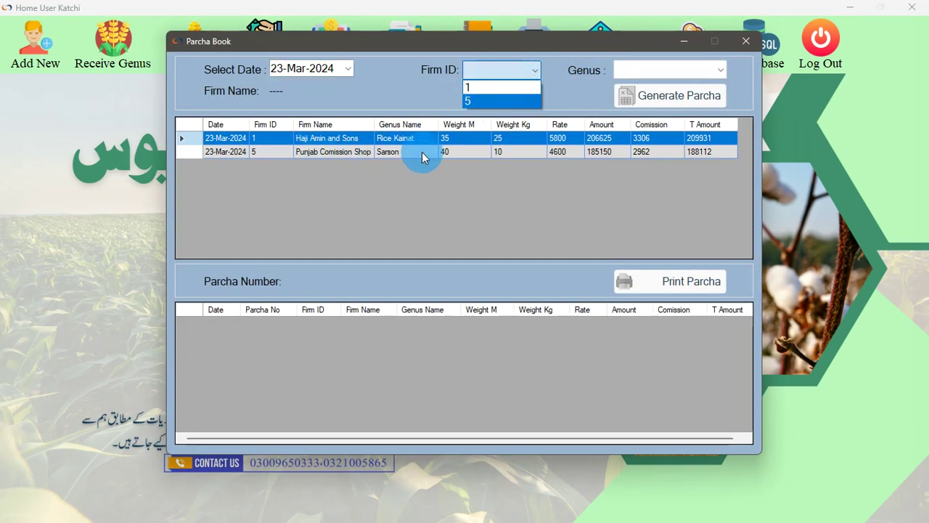
click(532, 87)
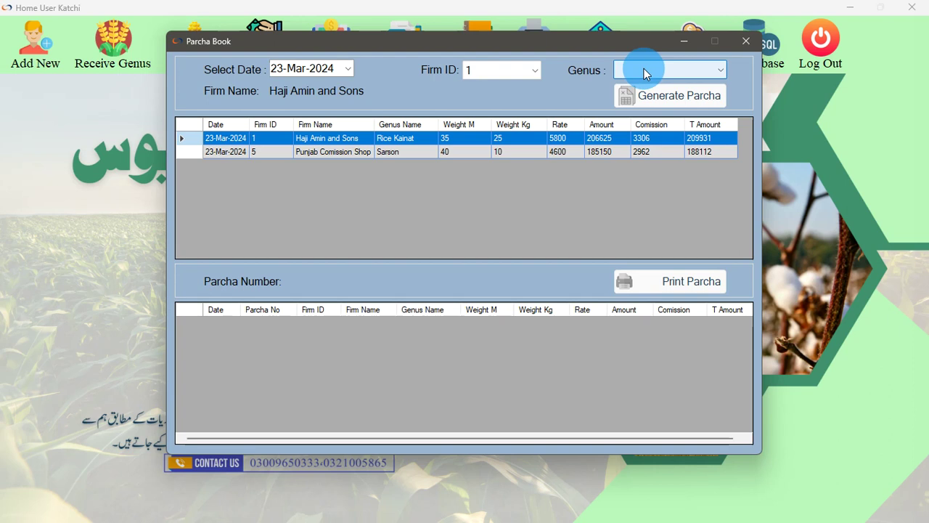
click(644, 68)
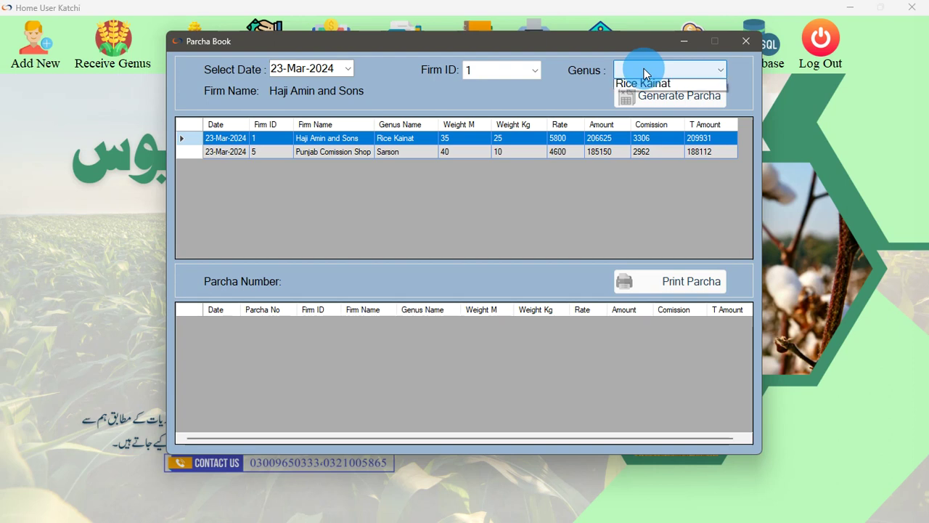
click(643, 80)
click(646, 100)
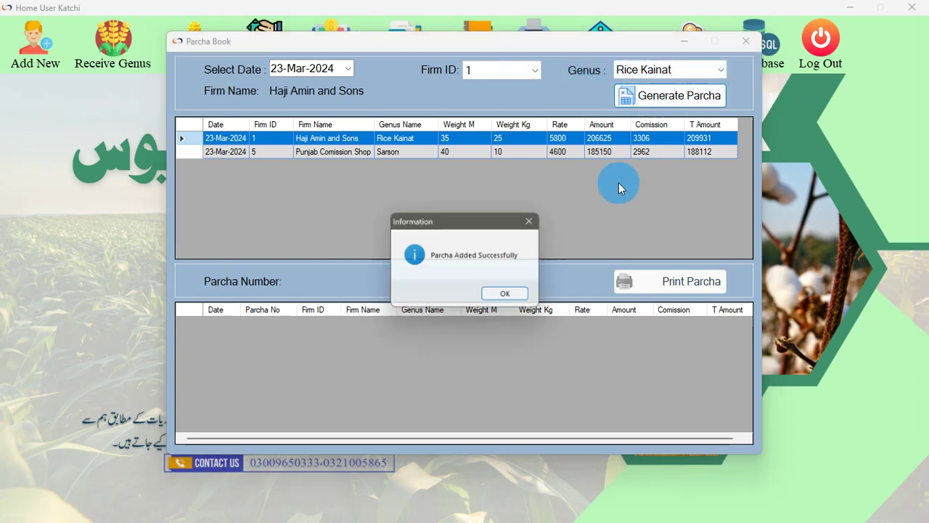
click(517, 293)
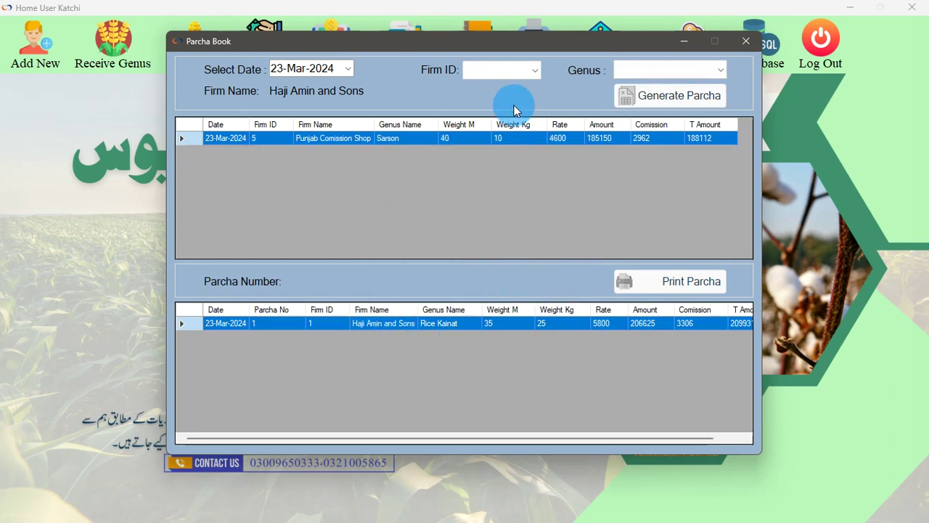
Generate a parcha for firm 5, Punjab Comission Shop's Sarson sale, and print parcha 2
click(515, 69)
click(508, 97)
click(624, 72)
click(628, 86)
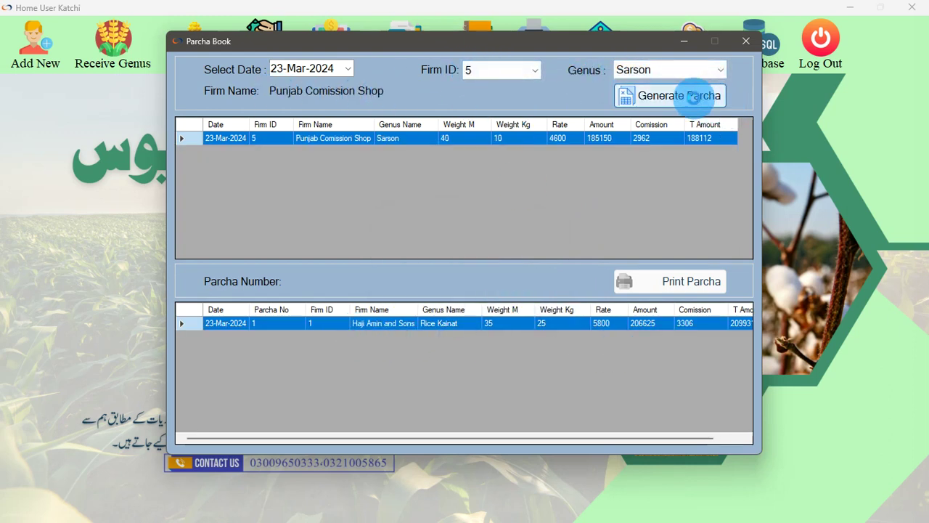
click(700, 95)
click(502, 294)
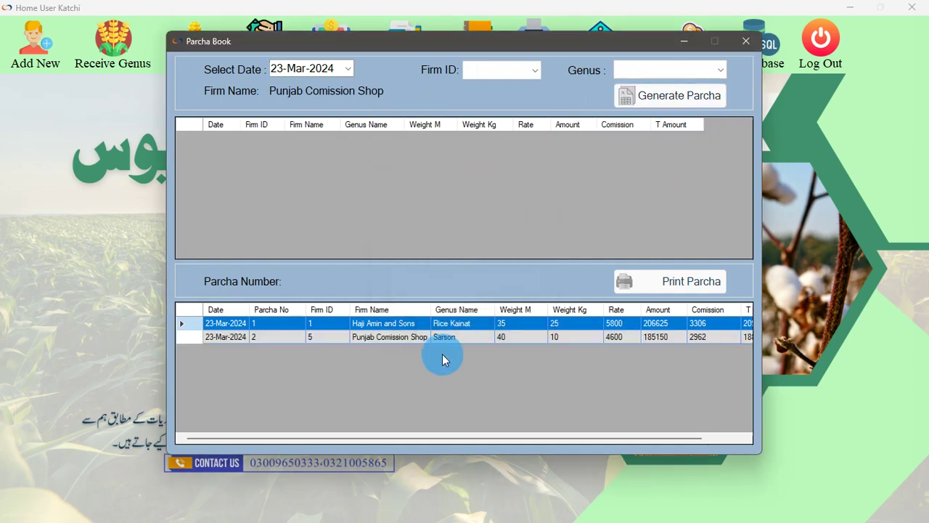
click(283, 340)
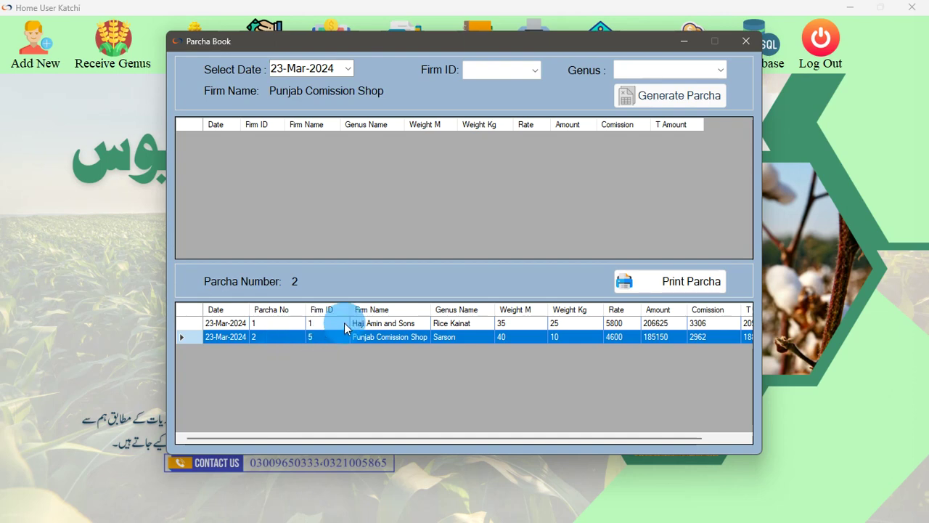
click(689, 288)
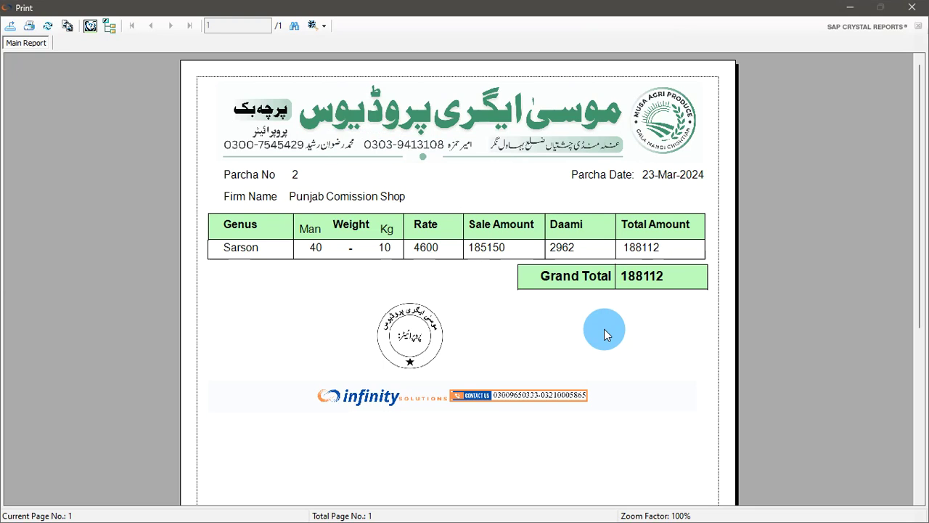
Review parcha 2's print preview with grand total 188112, then close it and the Parcha Book window
scroll(658, 334, down, 3)
scroll(658, 338, up, 3)
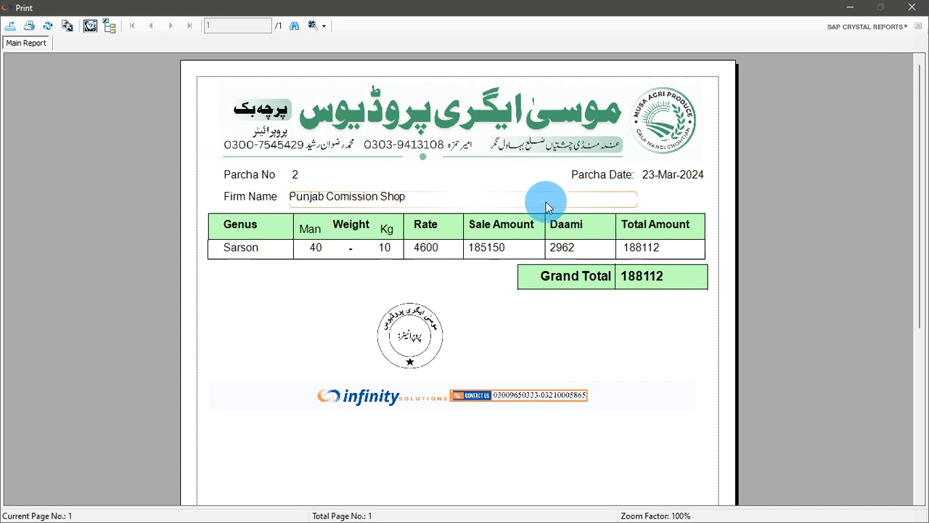
click(912, 7)
click(746, 40)
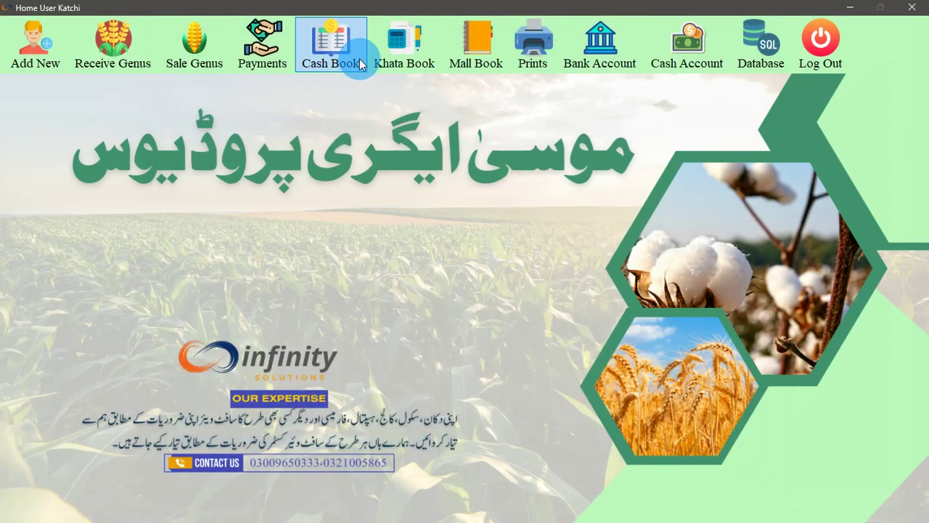
Search the Firms Khata for Haji Amin and Sons from 01-Mar-2024 to 31-Mar-2024, ending at 1930632
click(419, 64)
click(424, 81)
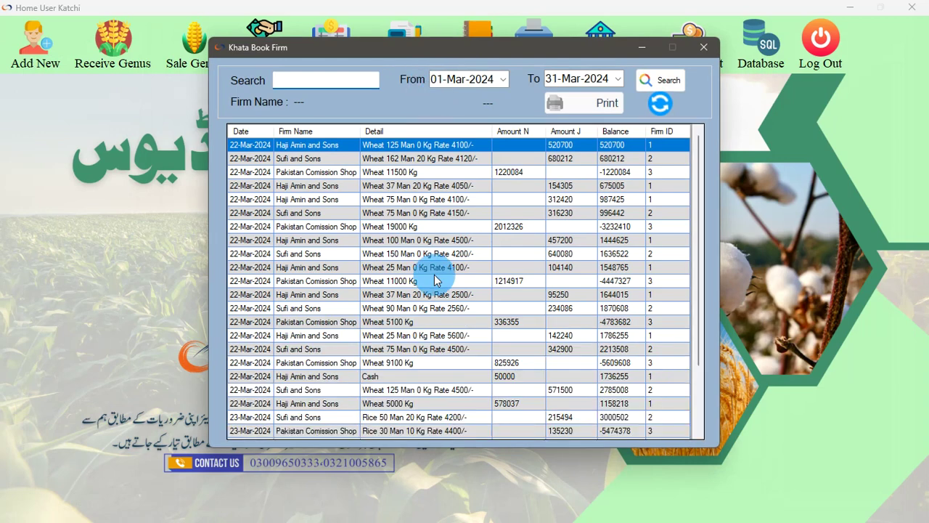
scroll(437, 347, down, 2)
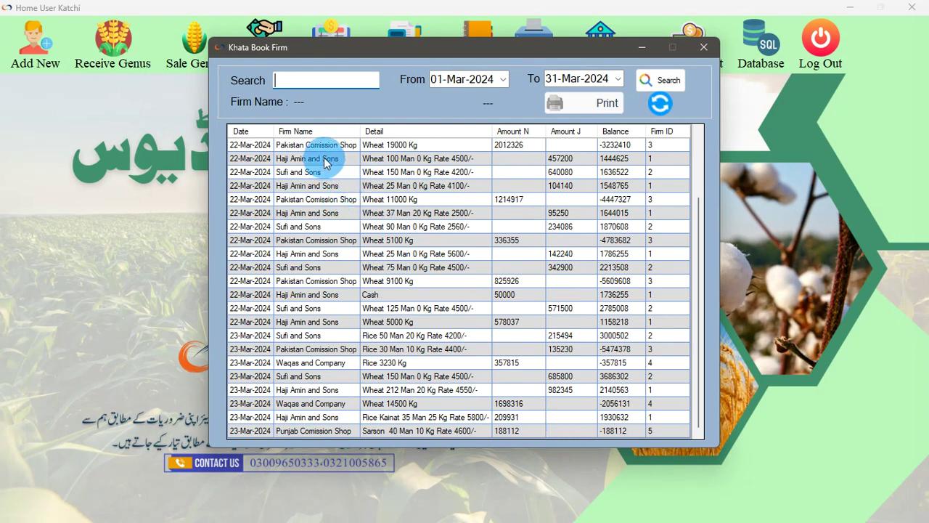
click(337, 354)
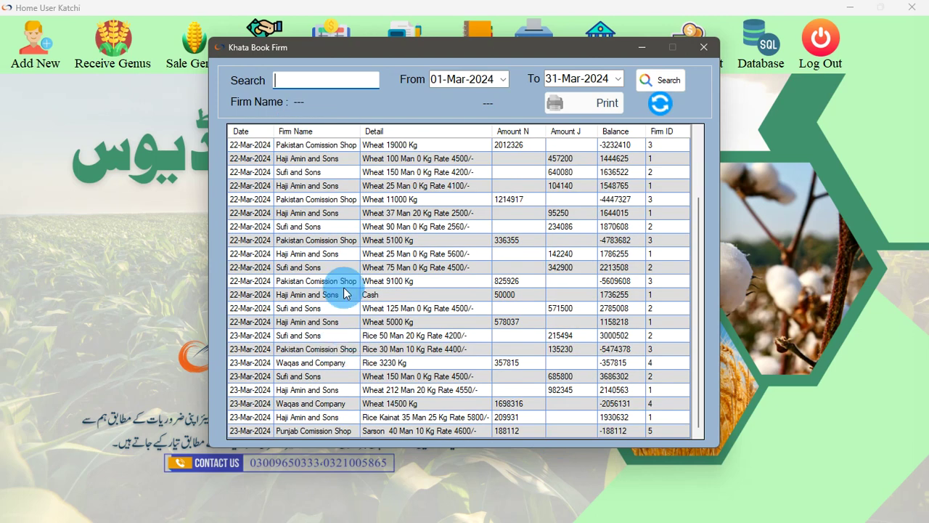
text(0)
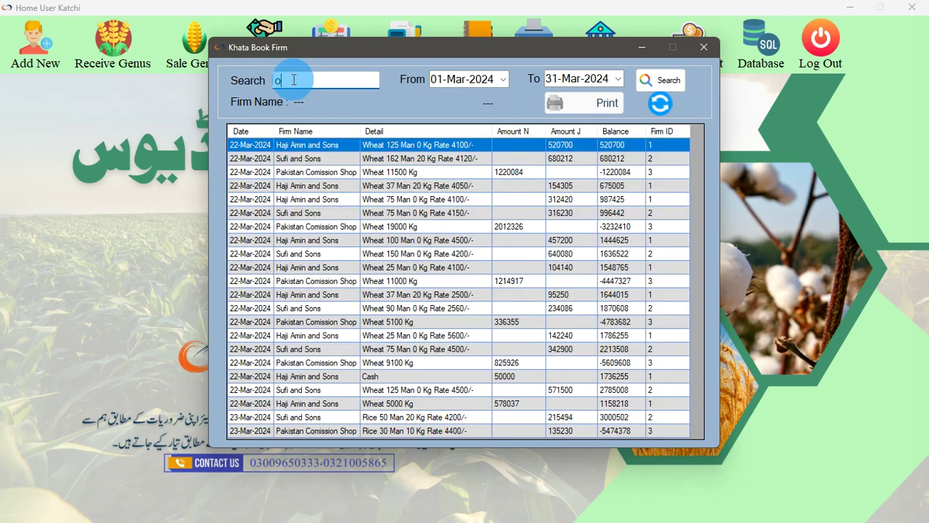
text(u)
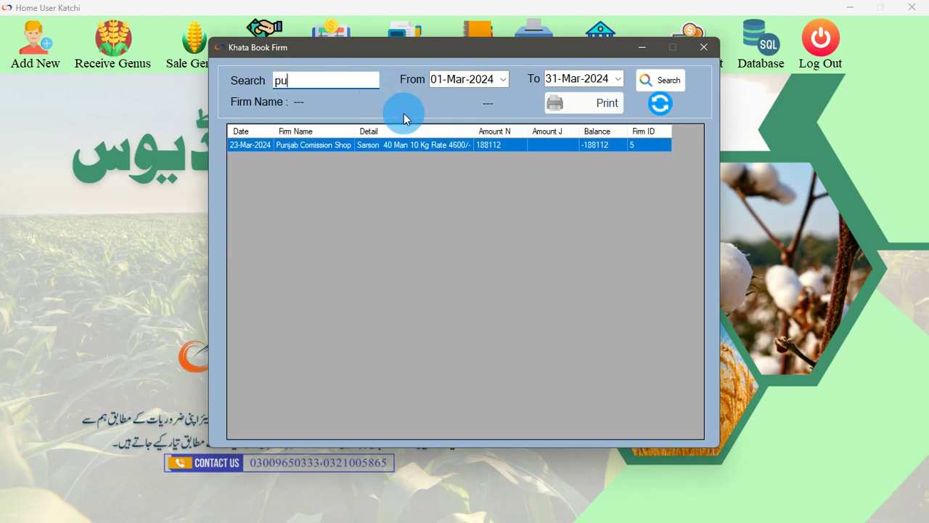
drag(311, 81, 242, 80)
text(haj)
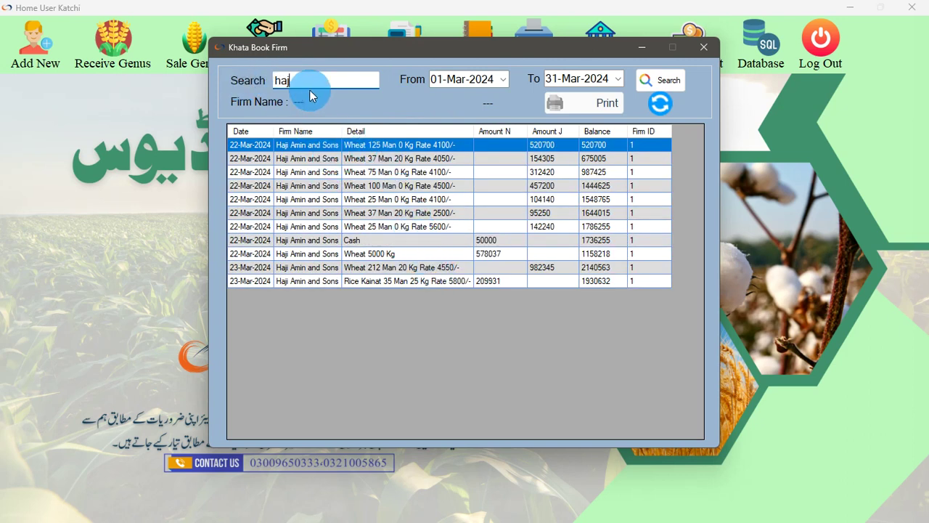
click(311, 146)
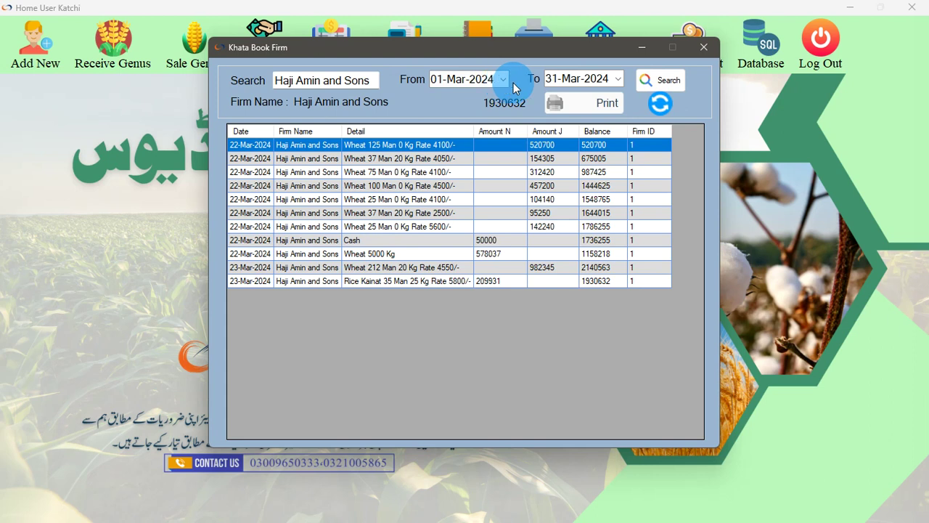
click(554, 87)
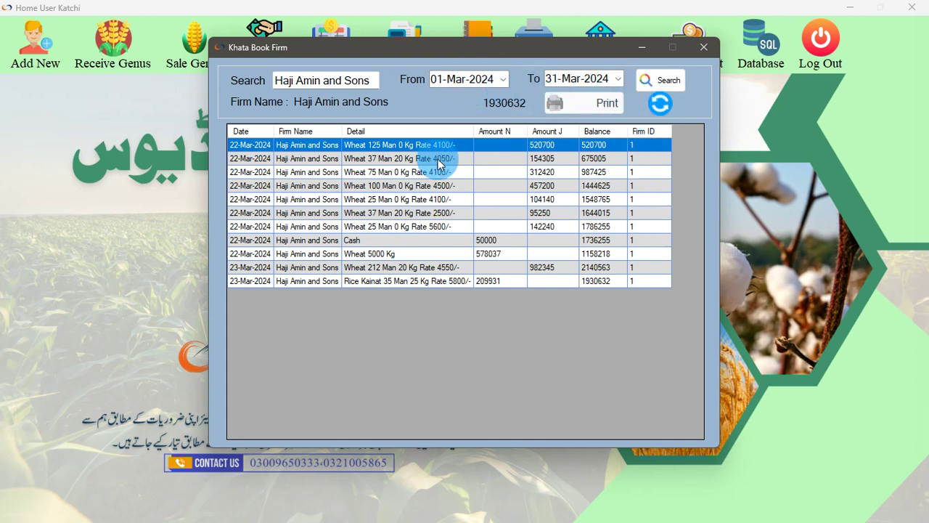
click(652, 80)
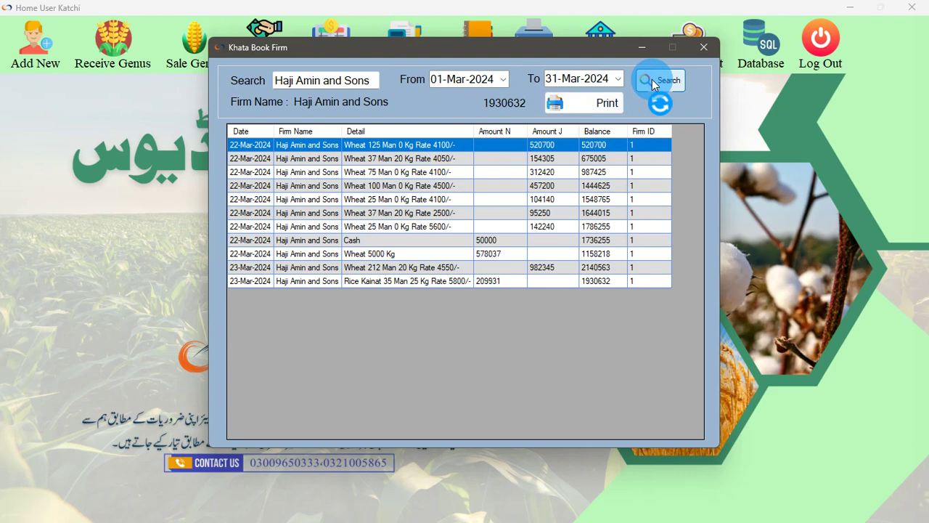
Preview Haji Amin and Sons' printable ledger report closing at 1930632, then close it and the firm ledger
click(593, 101)
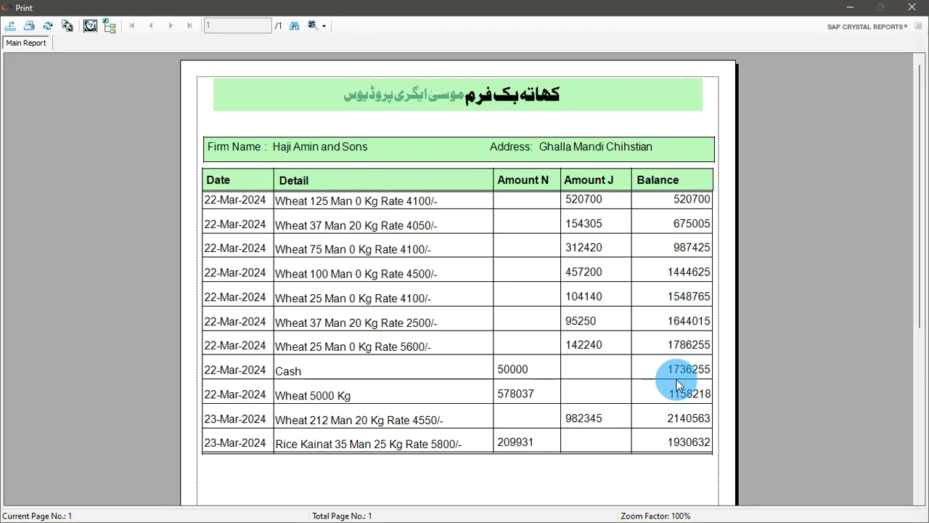
scroll(676, 385, down, 1)
scroll(676, 385, down, 1)
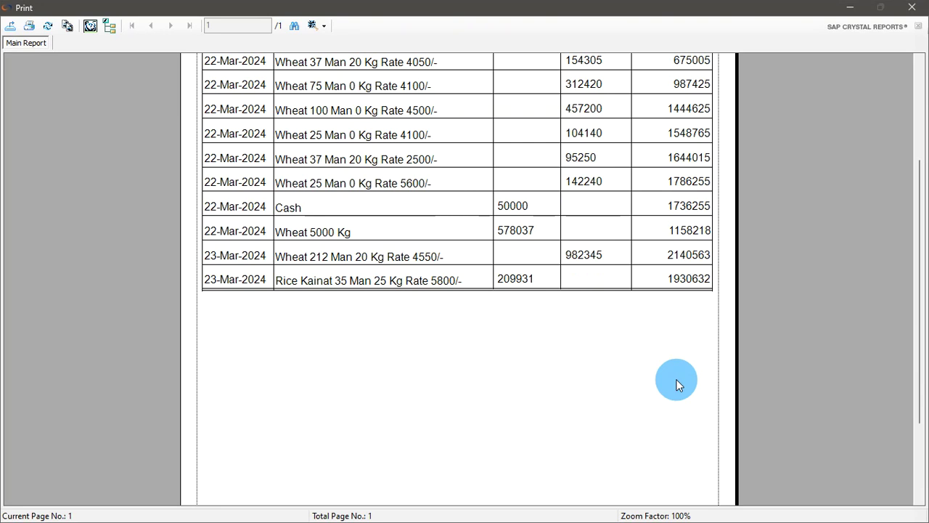
scroll(676, 385, up, 1)
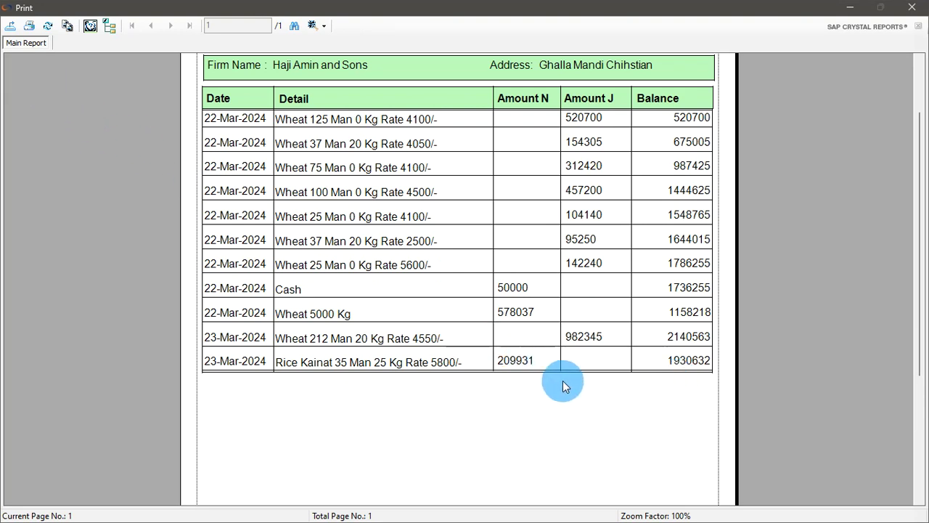
scroll(596, 335, up, 1)
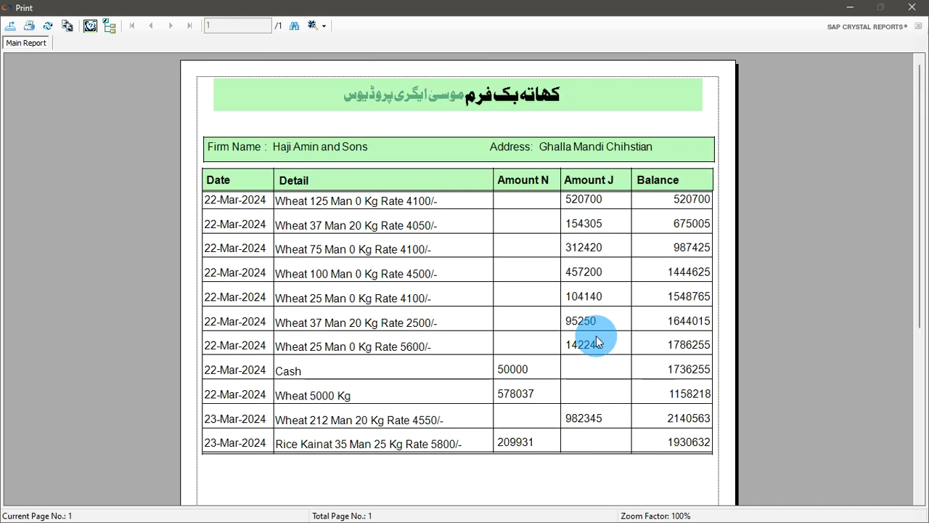
scroll(596, 335, down, 3)
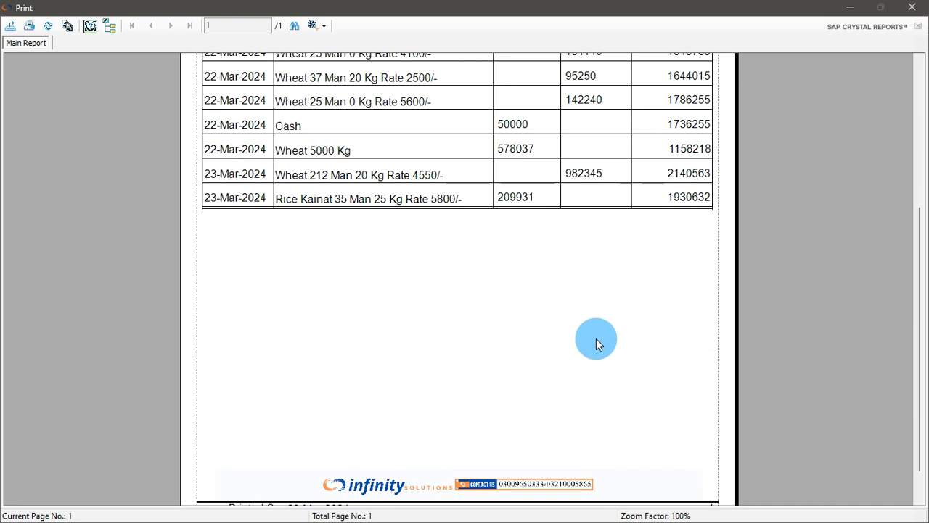
scroll(596, 338, down, 1)
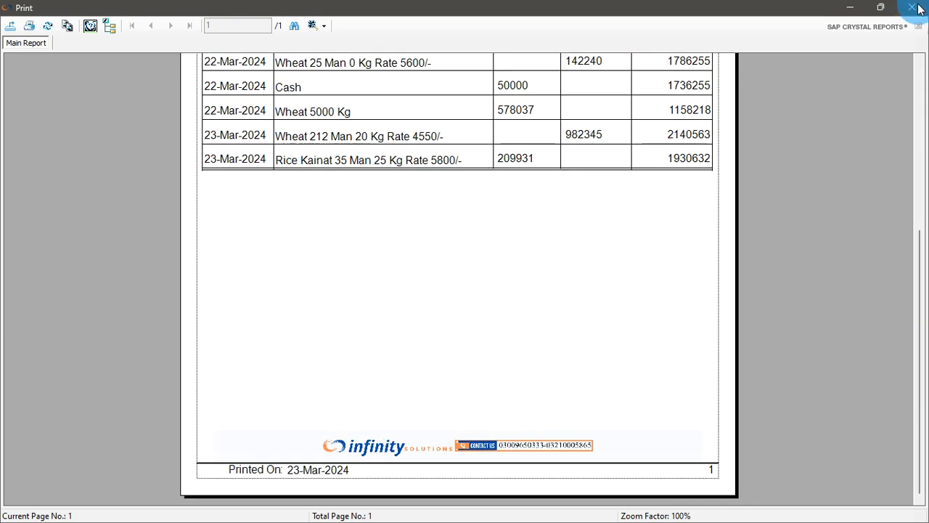
click(912, 7)
click(702, 48)
click(404, 44)
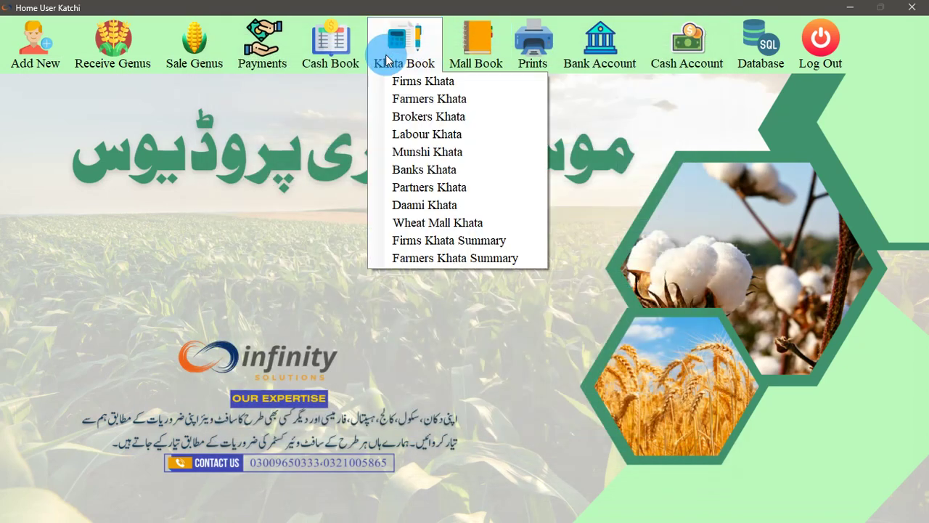
Filter the Farmers Khata to the Chak No. 129/M farmer and preview the report ending at 179559
click(407, 101)
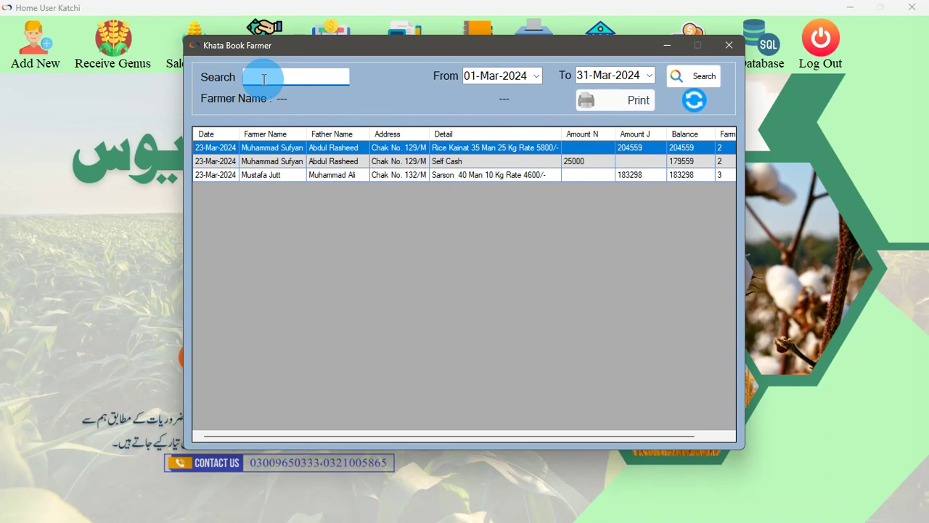
click(319, 161)
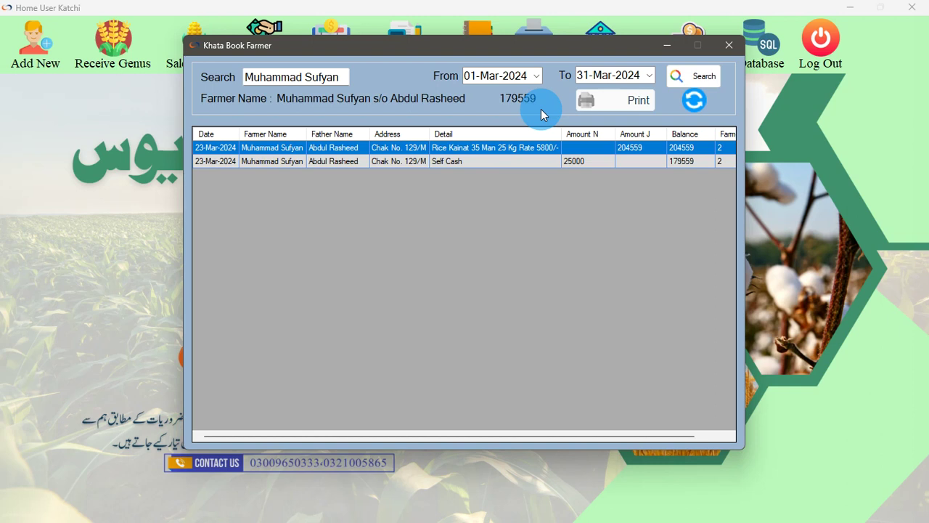
click(633, 100)
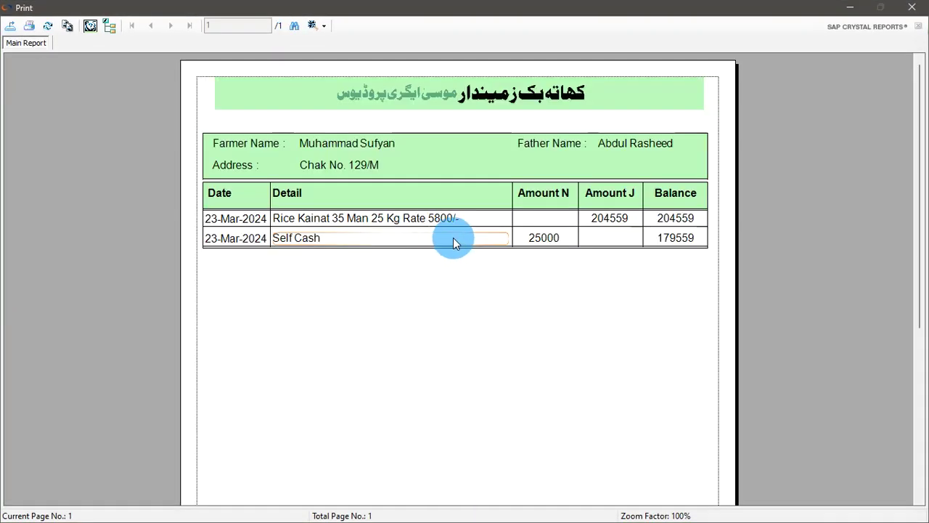
click(912, 7)
click(730, 46)
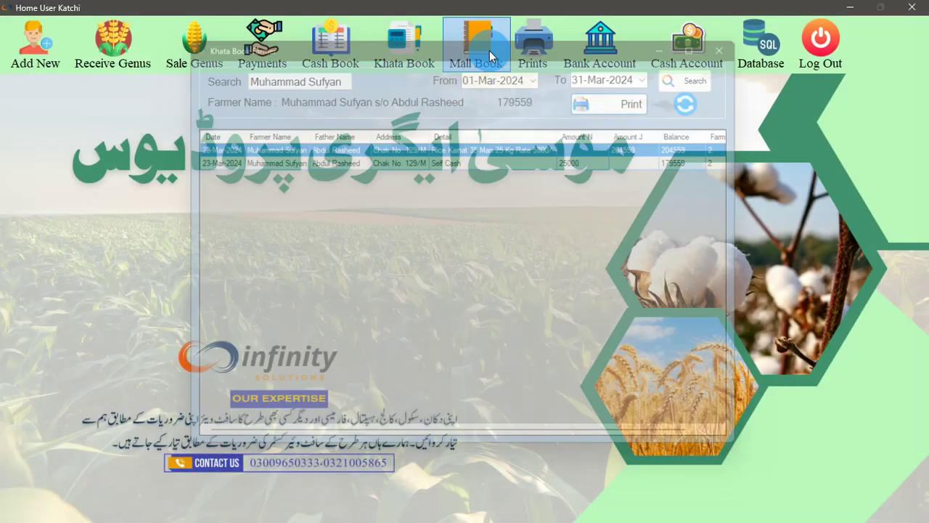
Look over the Labour Khata, then open the Farmer Account Summary showing balances 0, 179559 and 183298
click(405, 44)
click(425, 135)
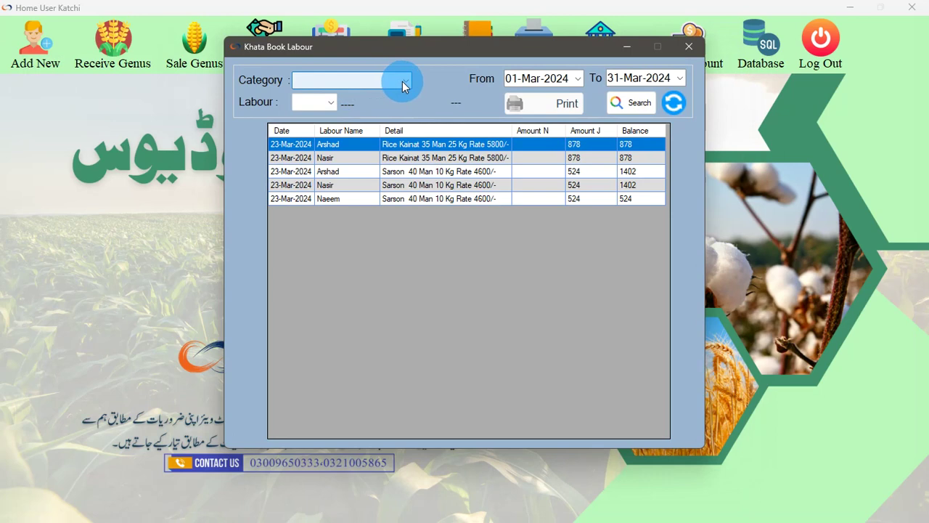
click(689, 46)
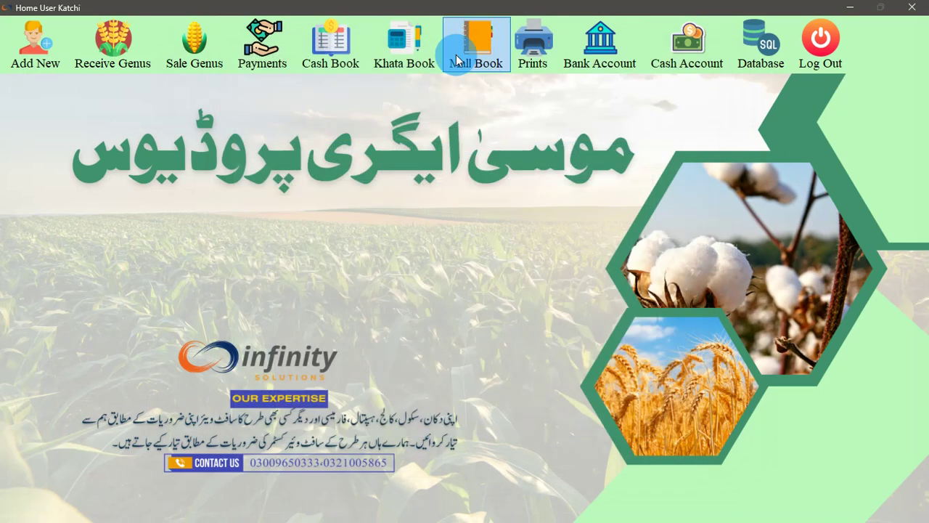
click(404, 55)
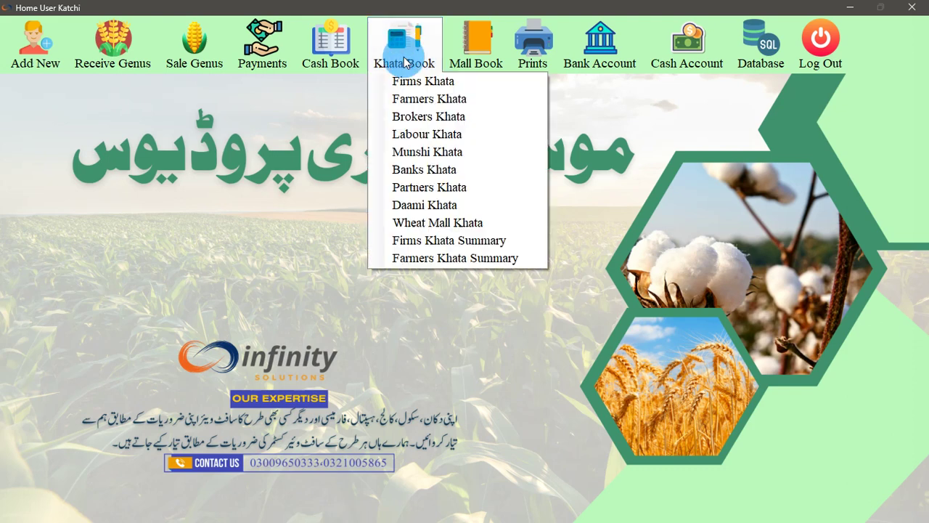
click(496, 260)
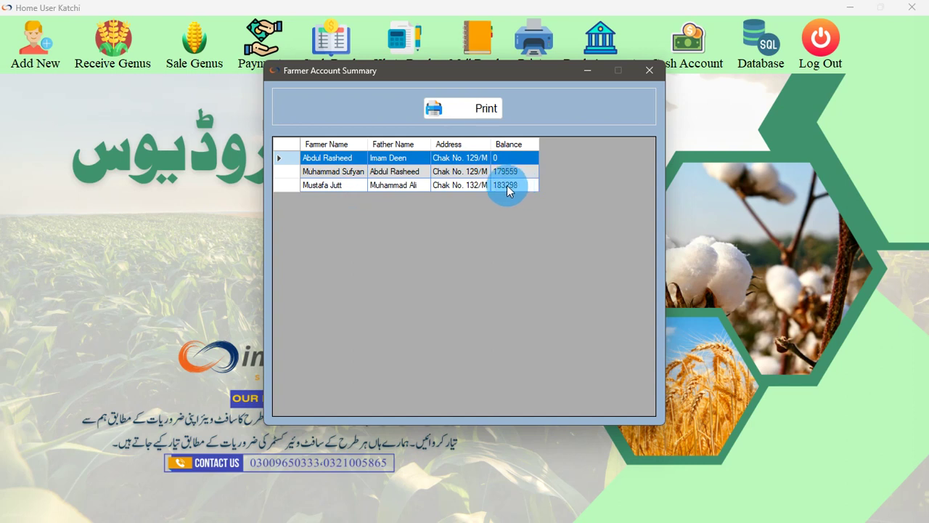
Preview the Farmers Khata Summary printout, then close the preview
click(469, 109)
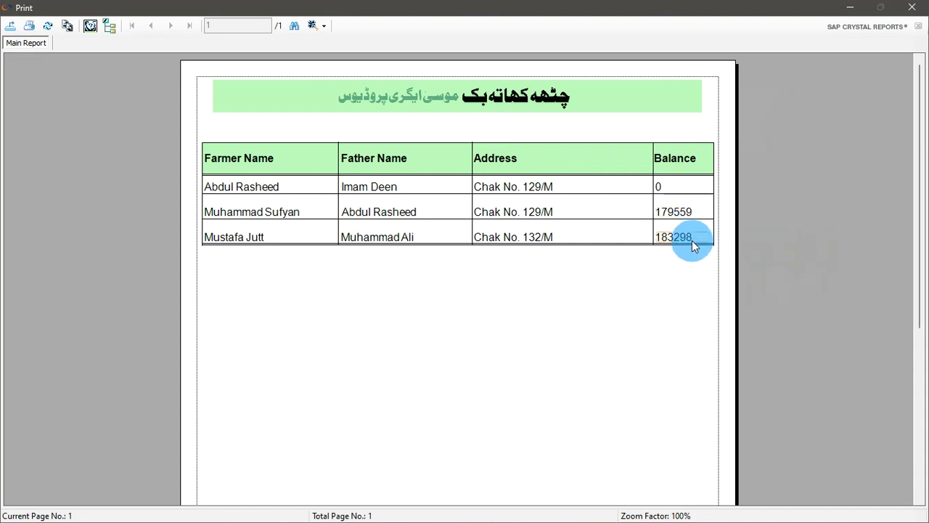
click(693, 188)
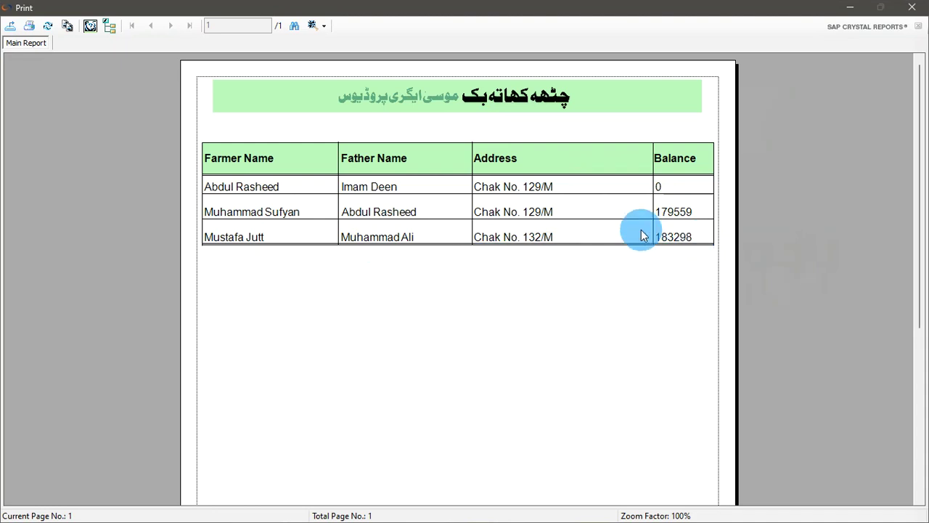
click(911, 7)
Close the farmer summary and open Khata Book > Firms Khata Summary
click(640, 77)
click(405, 44)
click(462, 241)
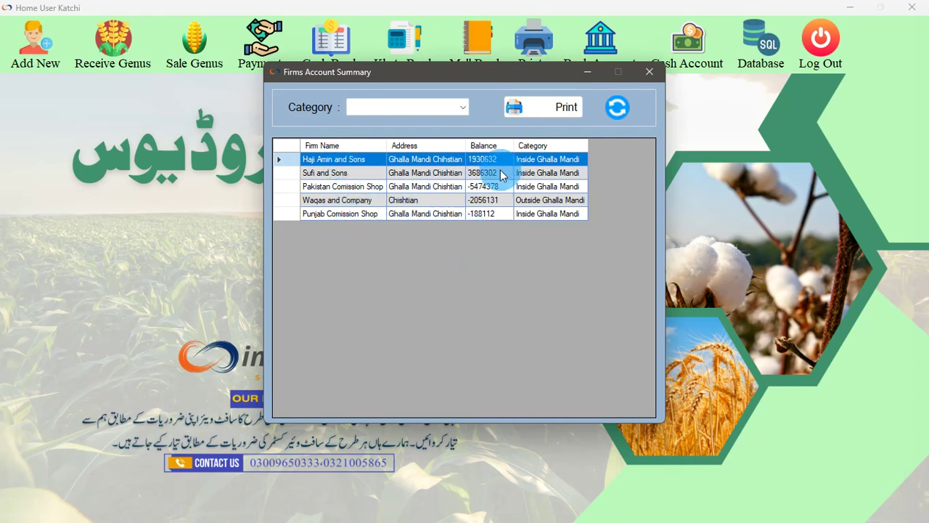
Preview the firms balance summary printout, then close the preview and the Firms Account Summary
click(540, 114)
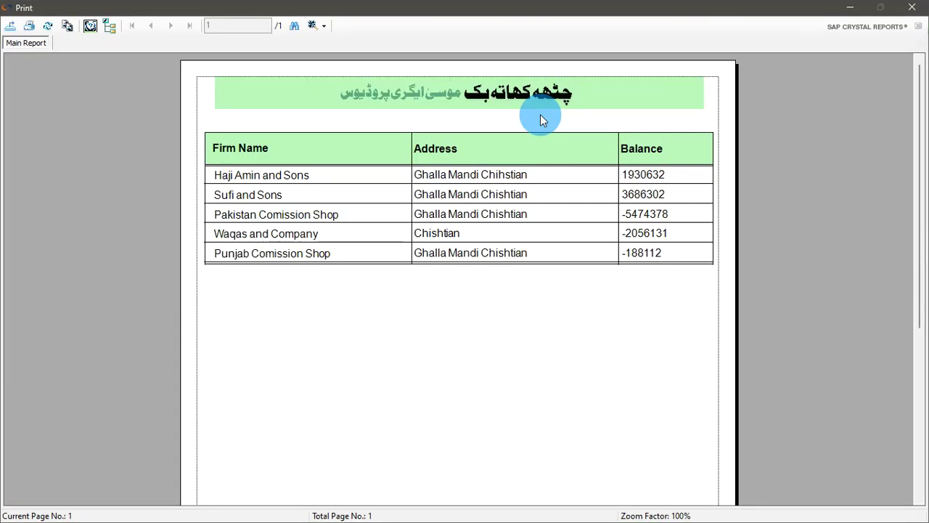
click(639, 234)
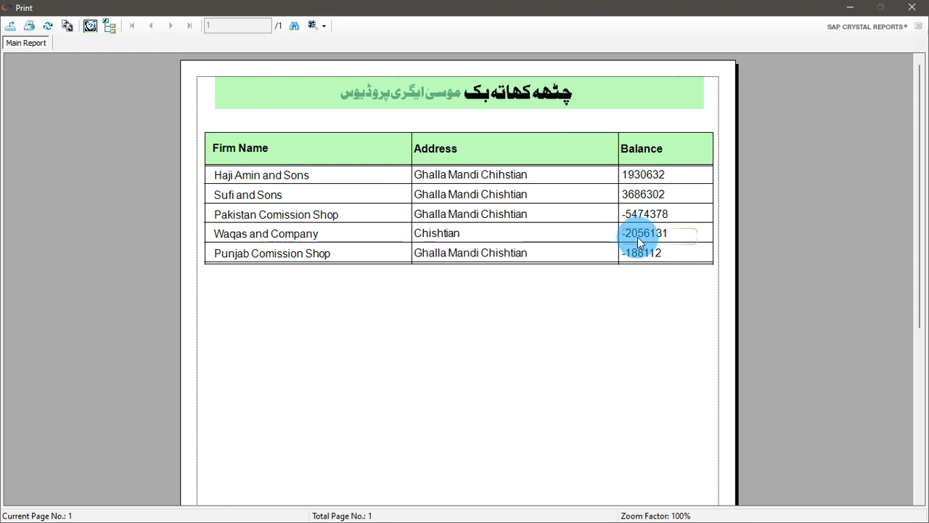
click(912, 7)
click(650, 72)
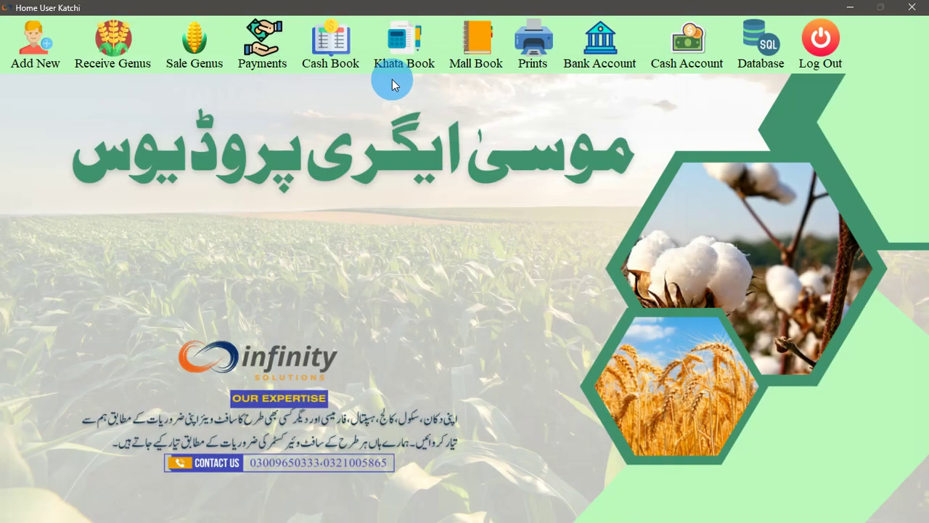
Open the Firms Payment form with the category set to paying a firm
click(271, 64)
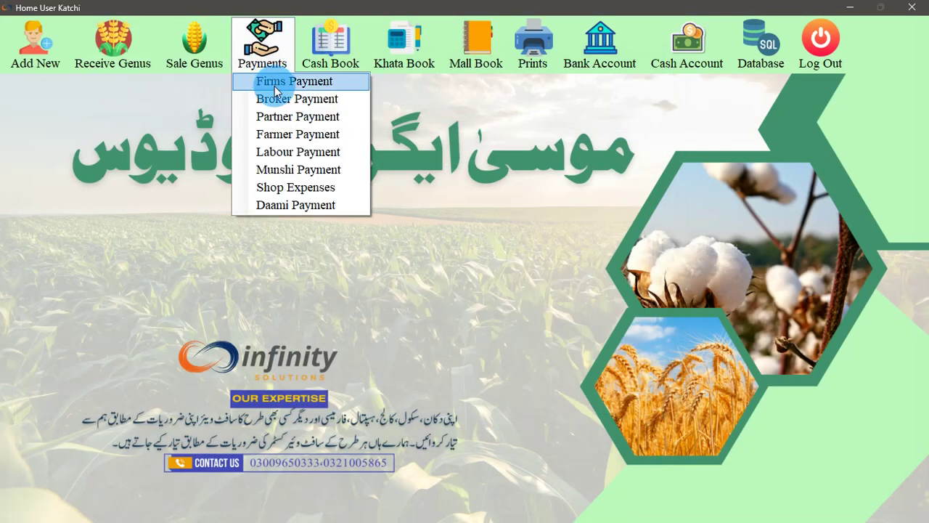
click(276, 88)
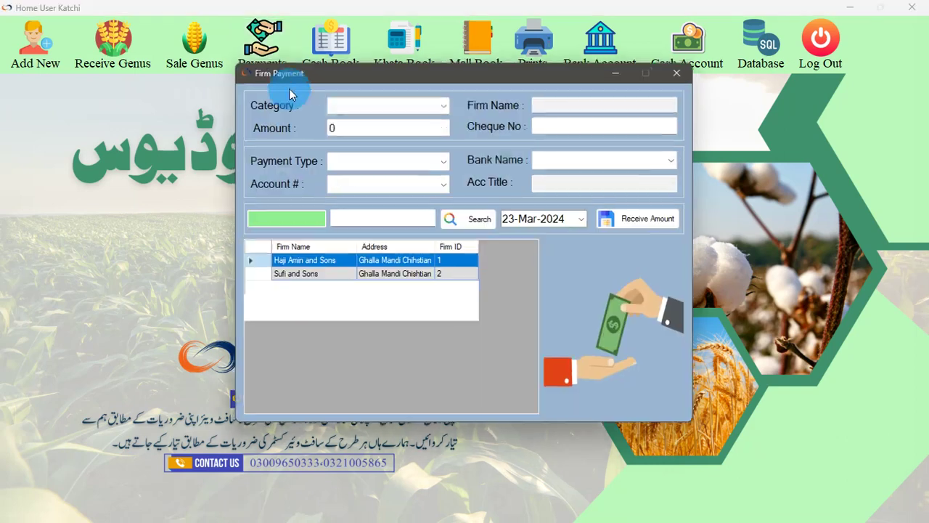
click(421, 106)
click(373, 122)
click(391, 105)
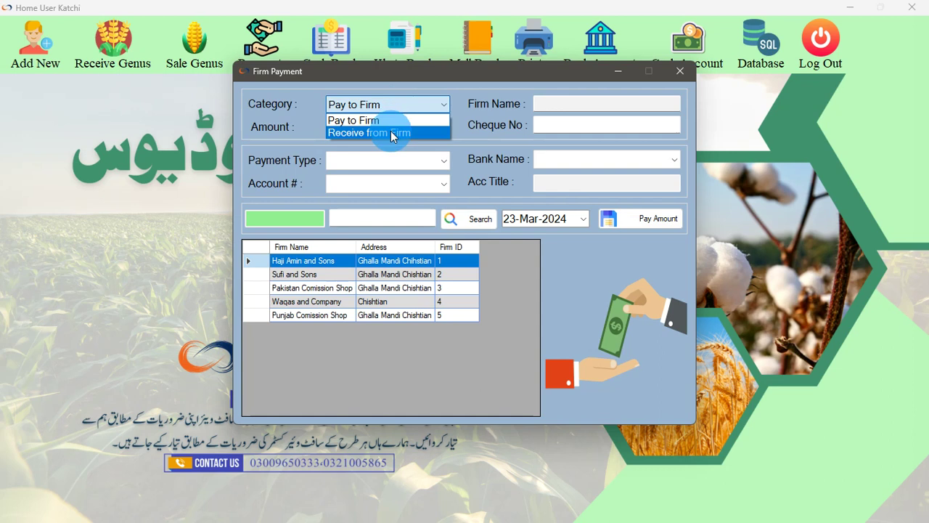
click(391, 134)
click(410, 106)
click(394, 121)
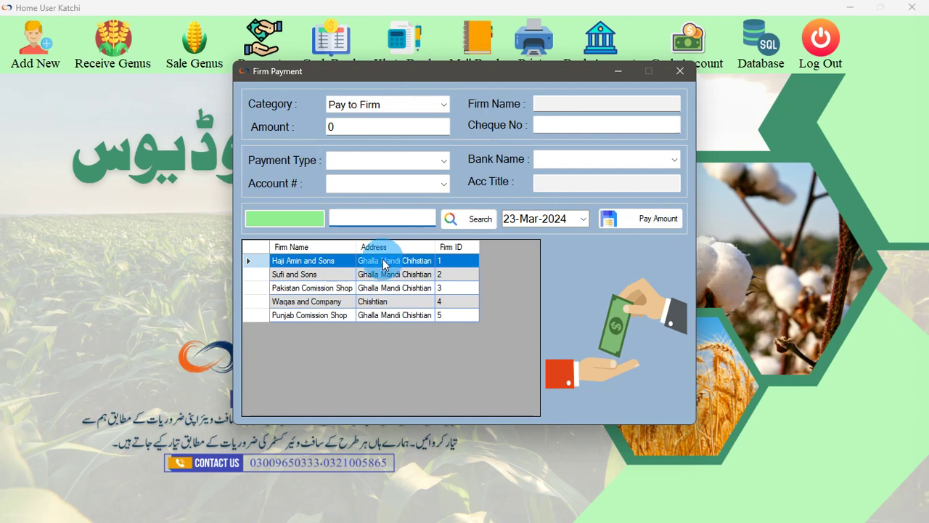
Select Punjab Comission Shop, enter amount 50000 and choose payment type Cash
click(377, 217)
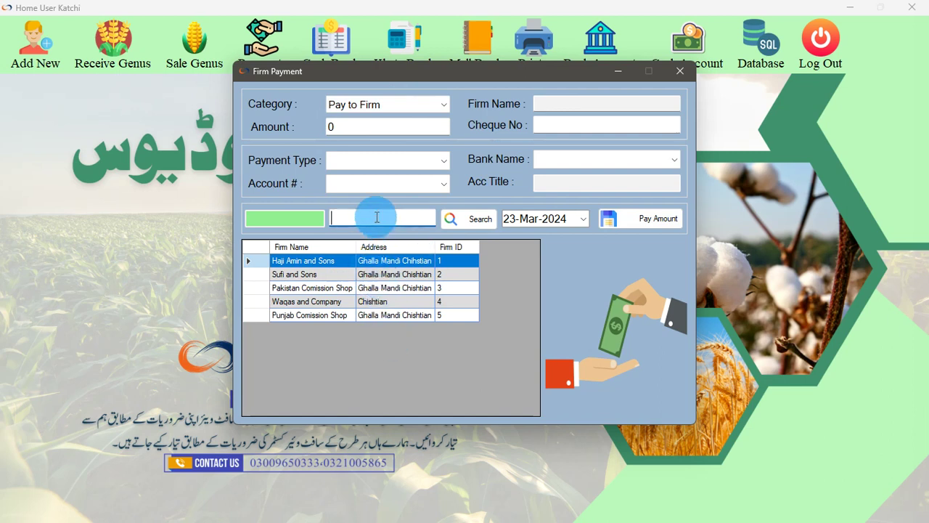
click(369, 287)
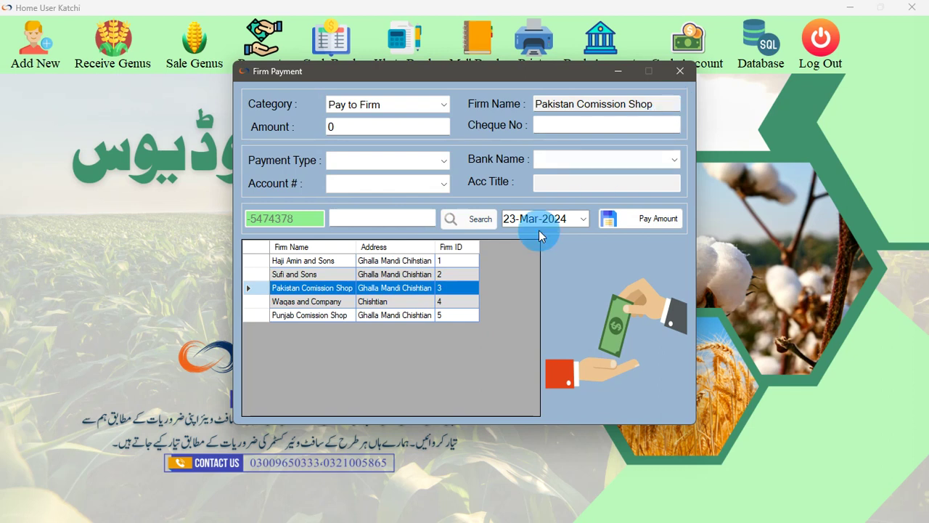
click(333, 315)
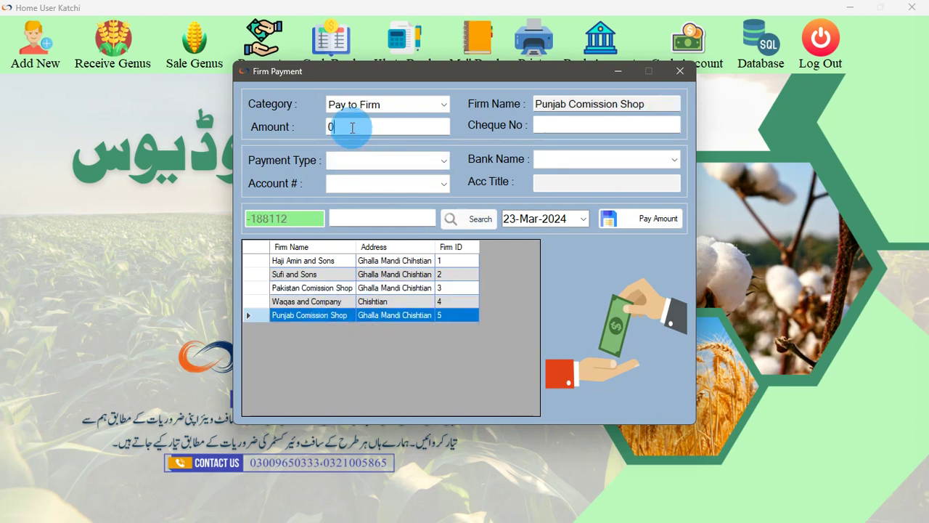
click(332, 126)
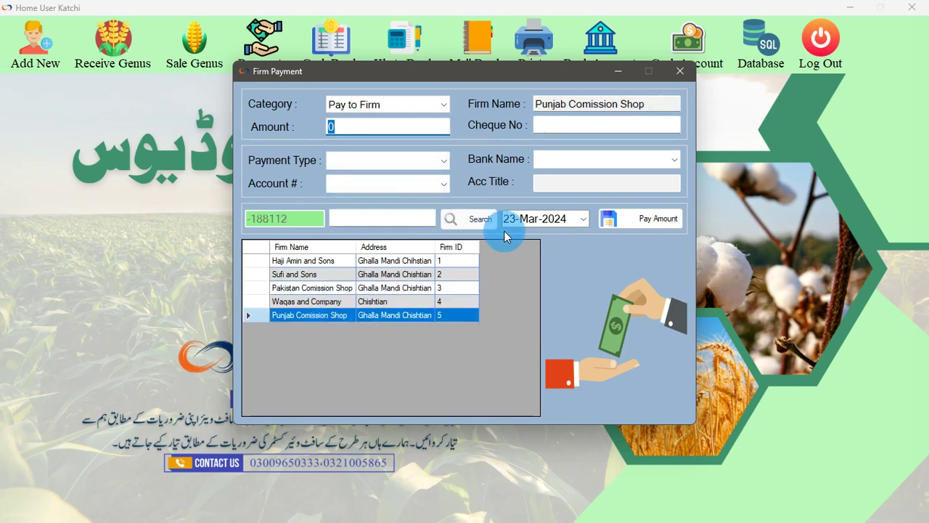
text(50000)
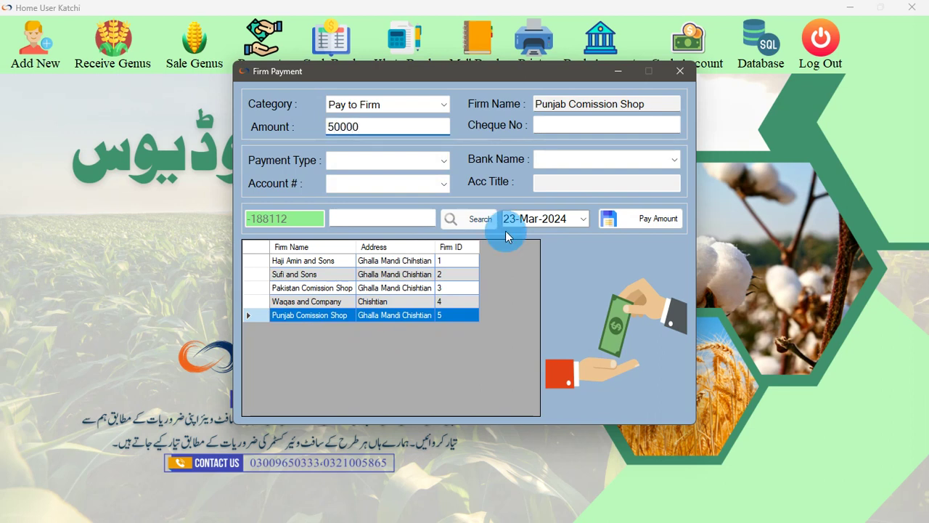
click(386, 161)
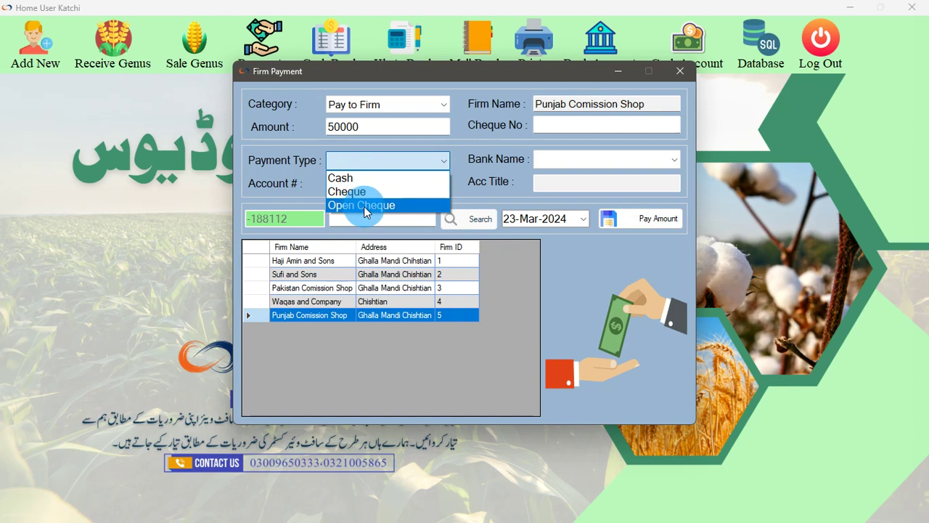
click(365, 181)
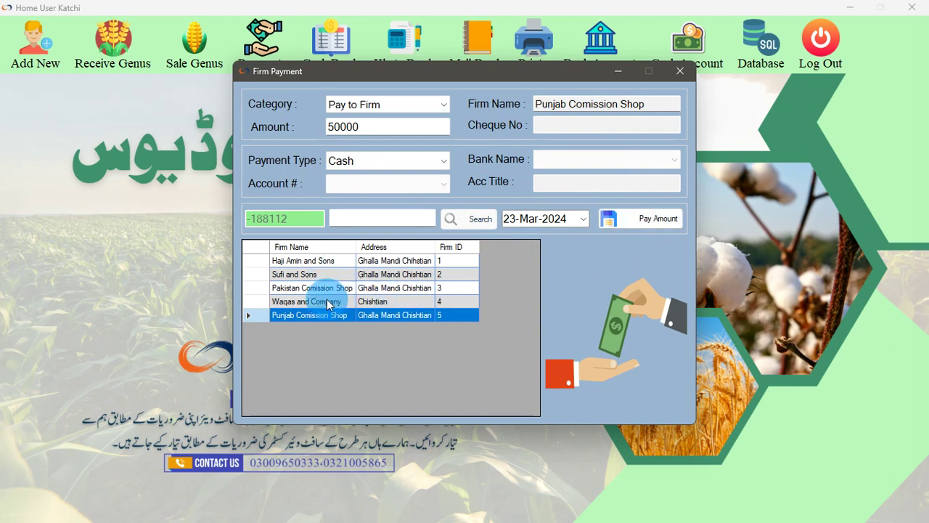
Save the 50000 cash payment, acknowledge the confirmation, and close the Firm Payment form
click(272, 228)
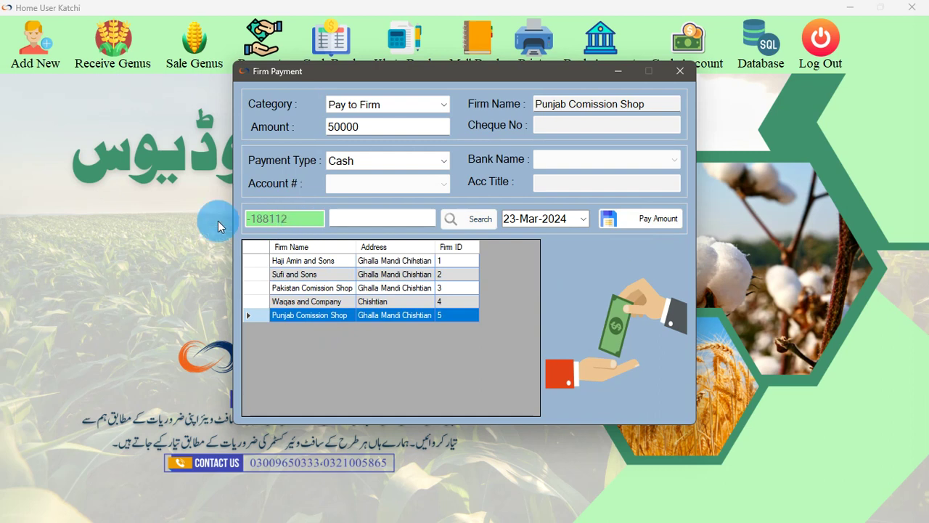
click(252, 222)
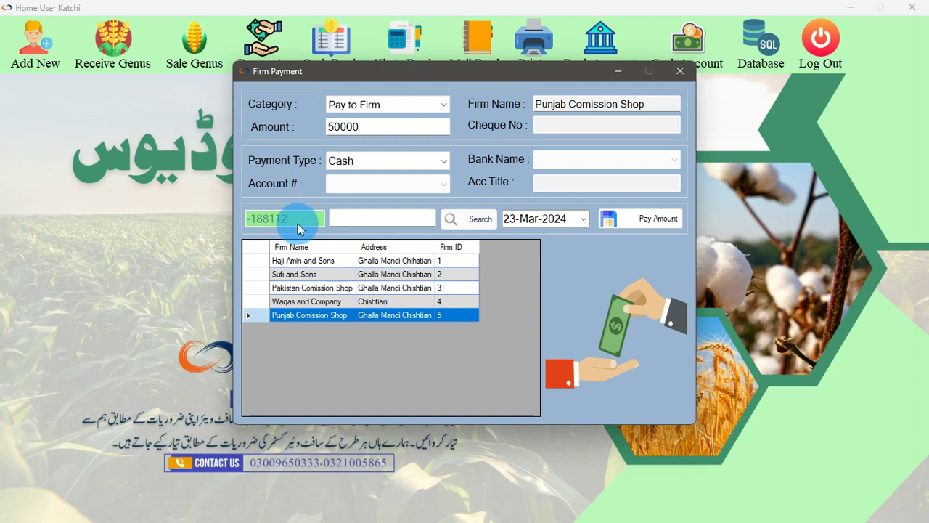
click(652, 218)
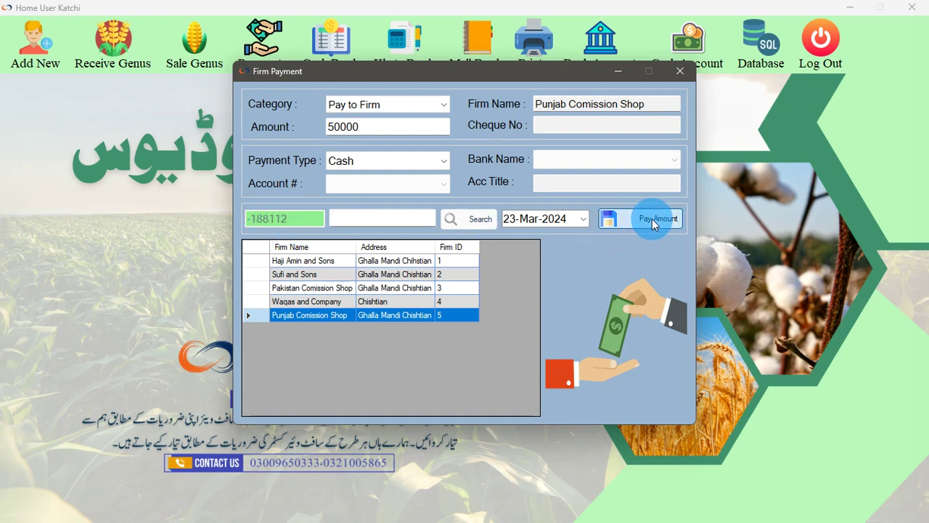
click(530, 296)
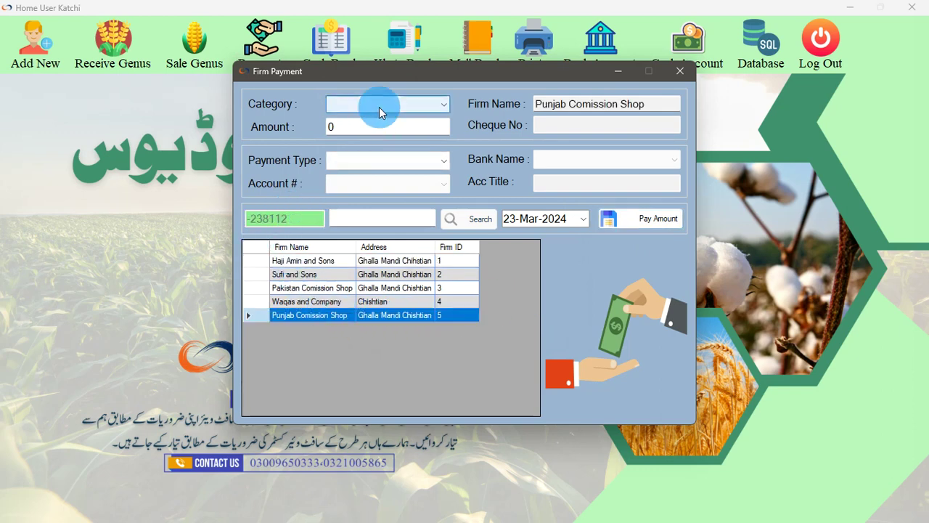
click(680, 71)
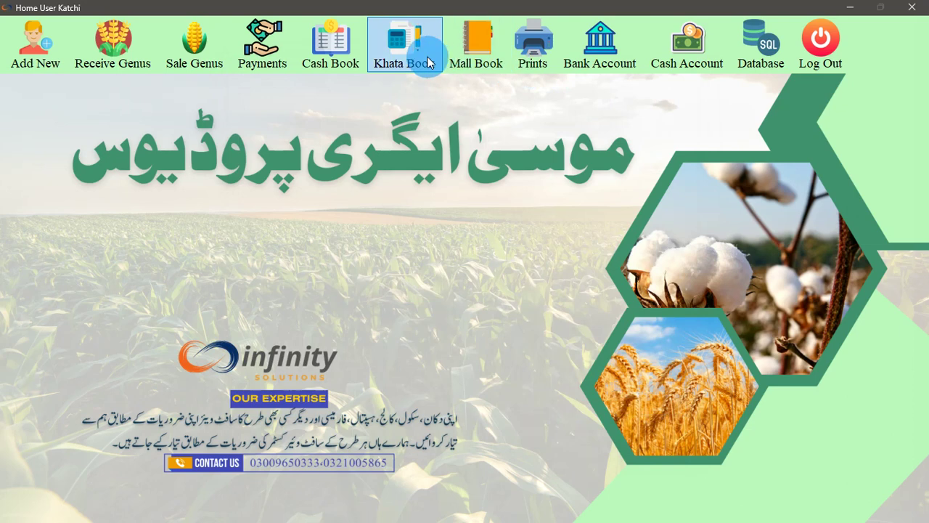
Review the Cash Book, then open Firms Payment with category Receive from Firm
click(358, 60)
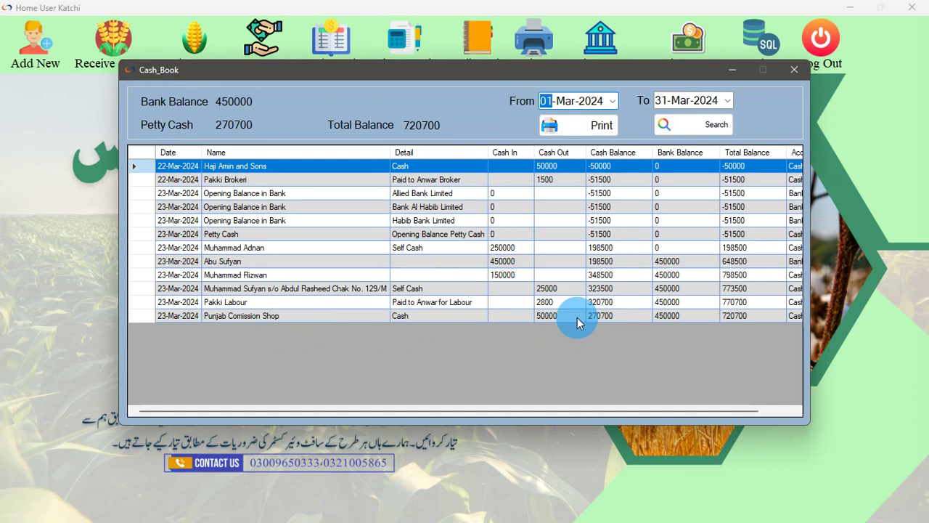
click(795, 69)
click(263, 44)
click(281, 82)
click(365, 106)
click(366, 130)
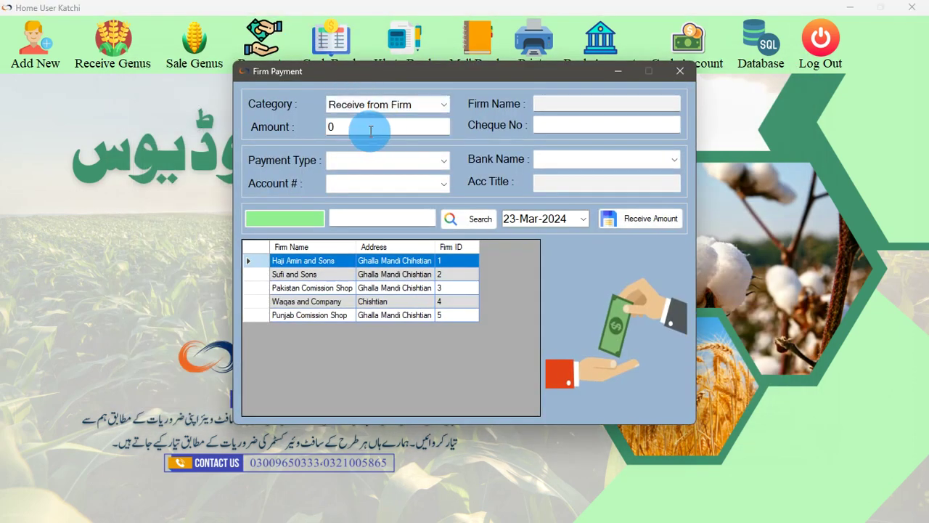
Enter amount 70000 from Punjab Comission Shop with payment type Cheque
double_click(388, 129)
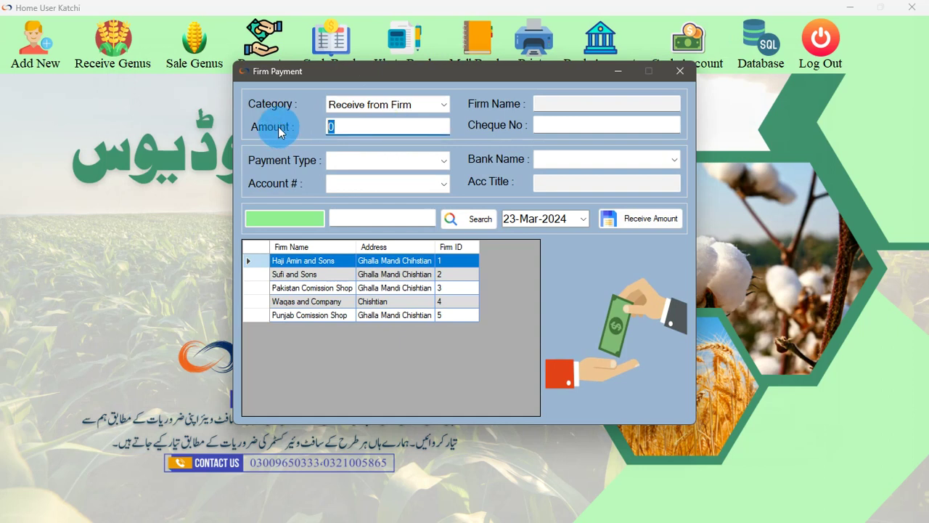
text(70000)
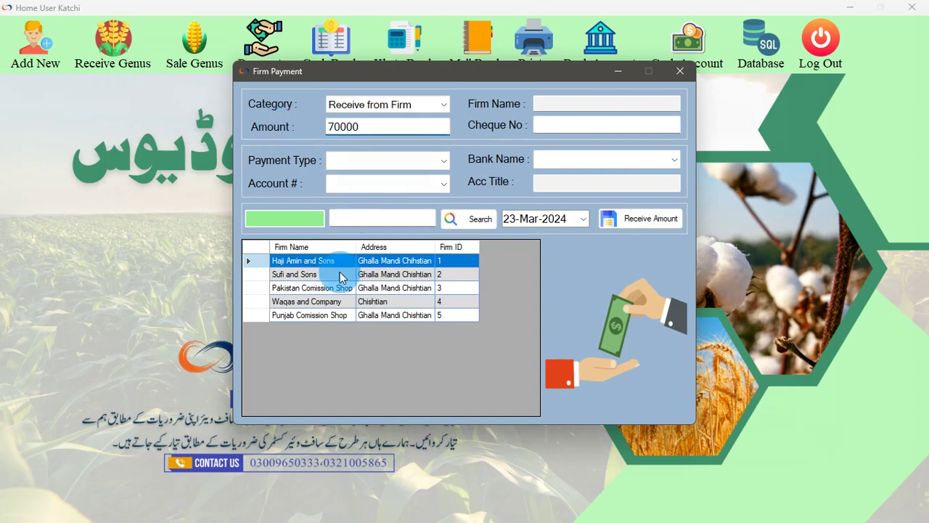
click(310, 315)
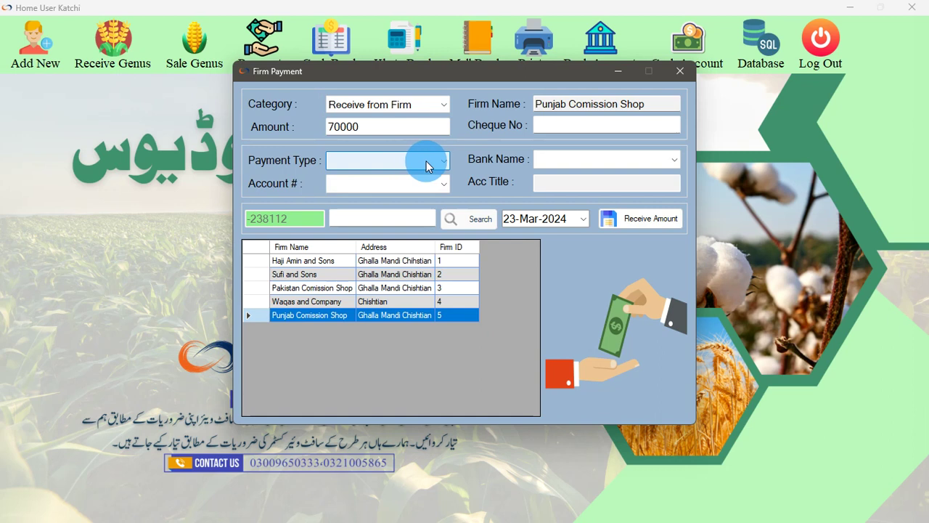
click(427, 160)
click(352, 178)
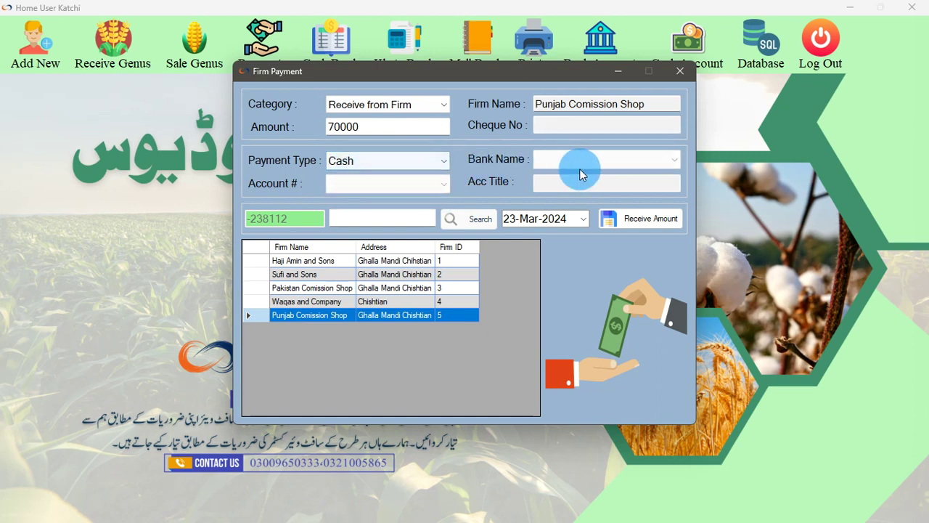
click(403, 162)
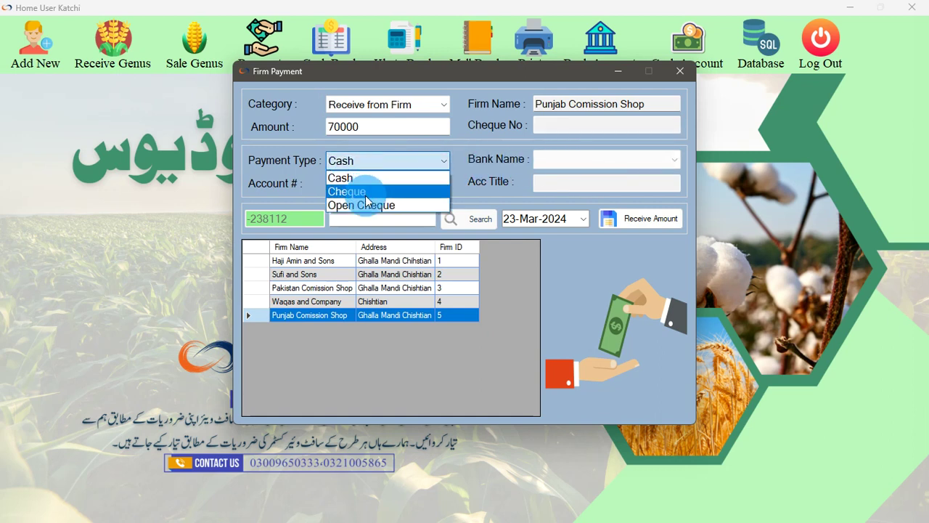
click(365, 196)
Enter cheque number 4546, bank Allied Bank Limited, and its account number
click(564, 126)
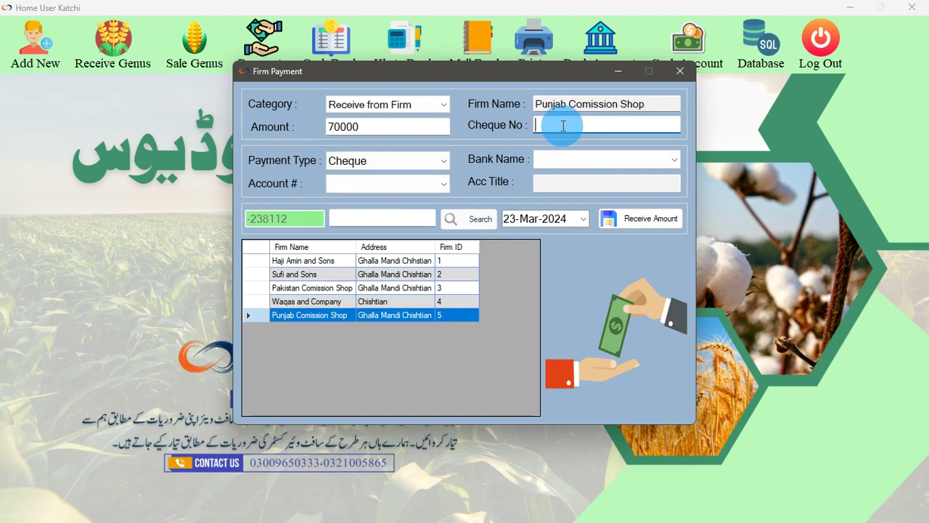
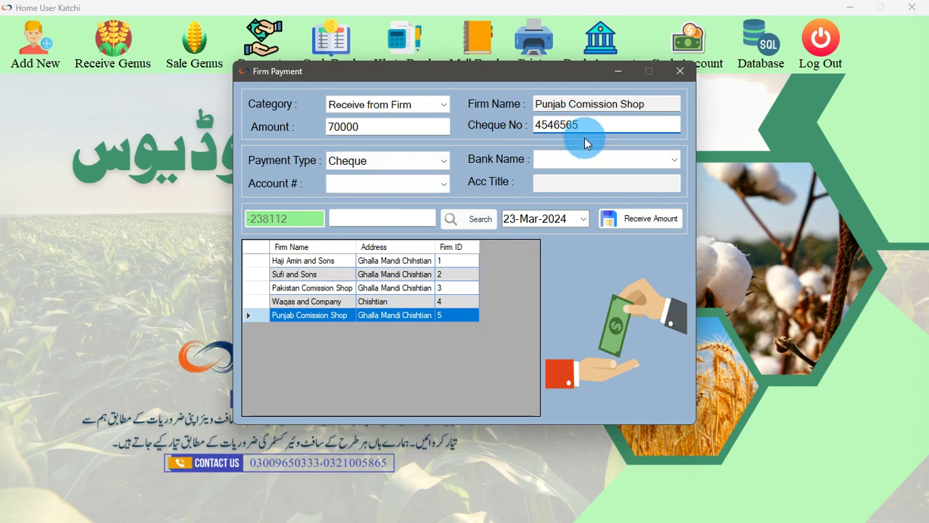
click(581, 159)
click(566, 175)
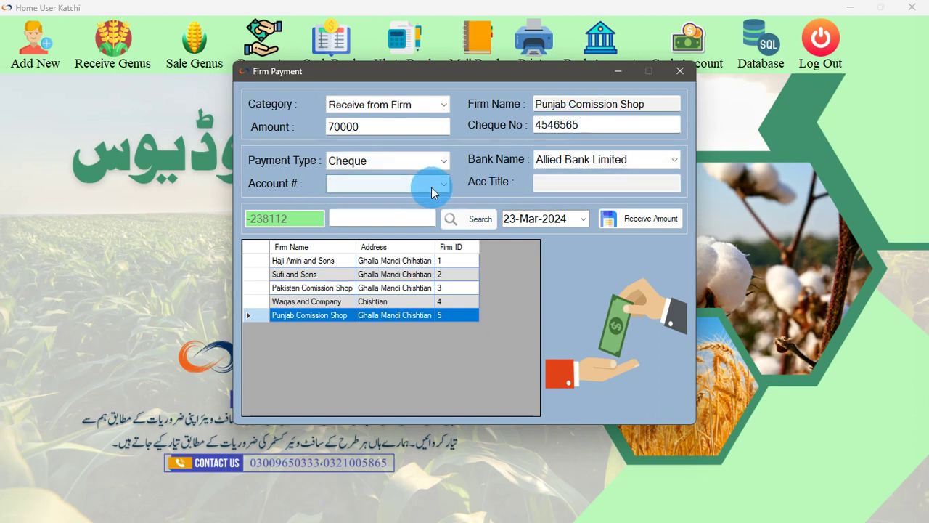
click(429, 186)
click(588, 164)
click(590, 159)
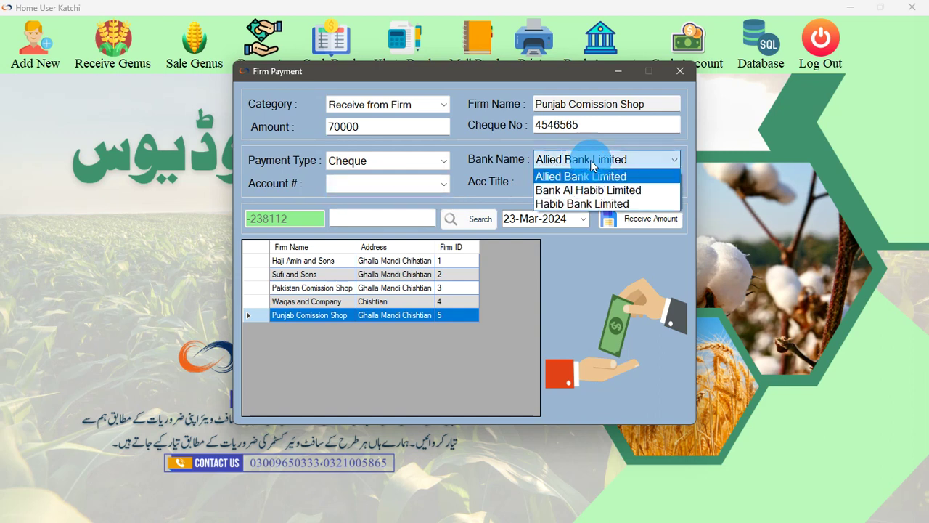
click(589, 160)
click(419, 186)
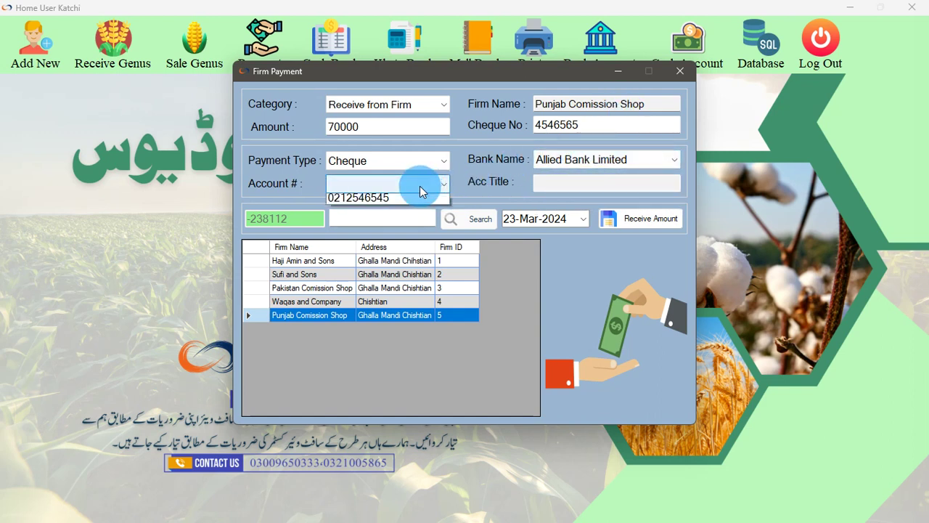
click(394, 197)
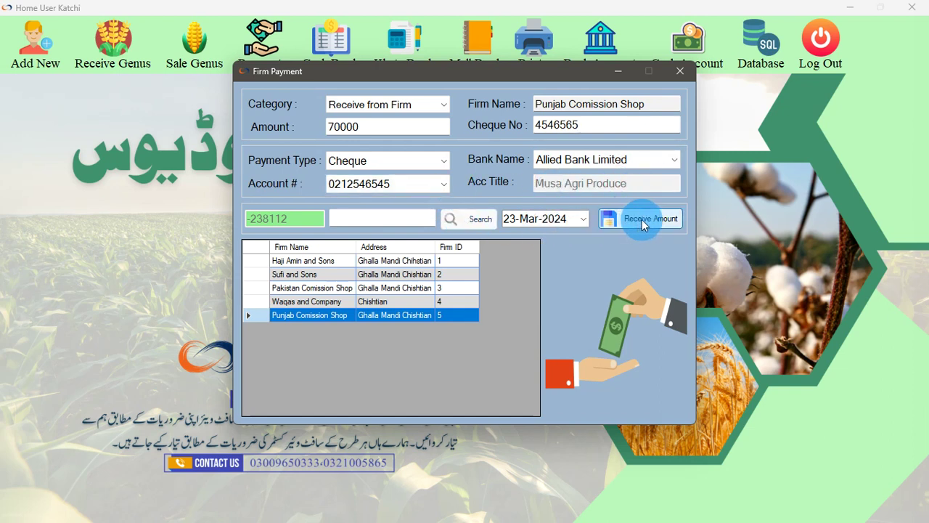
Keep receipt date 23-Mar-2024, save the 70000 cheque receipt, confirm, and close the form
click(583, 220)
click(581, 220)
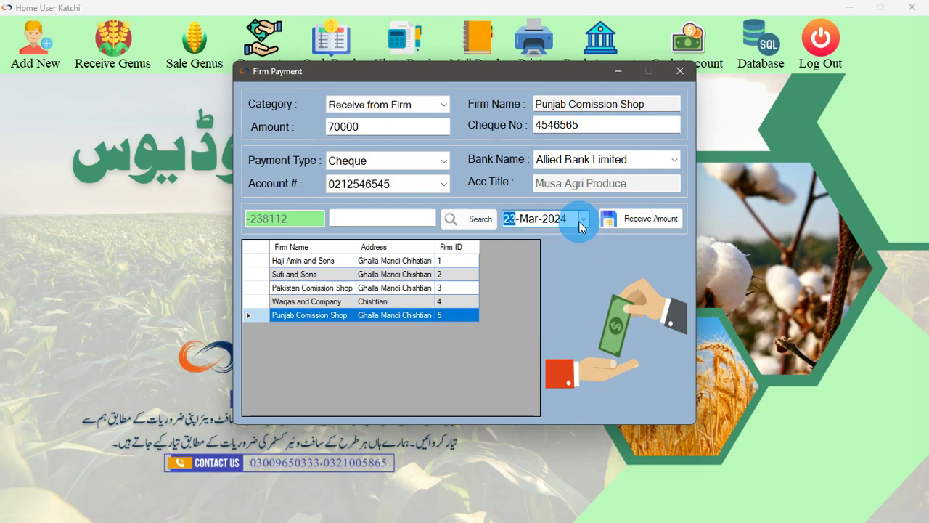
click(637, 227)
click(543, 293)
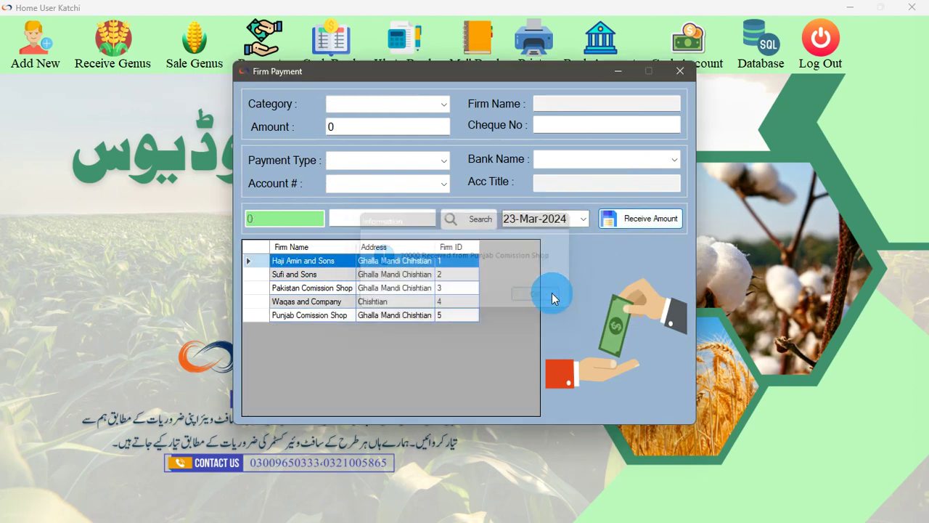
click(670, 80)
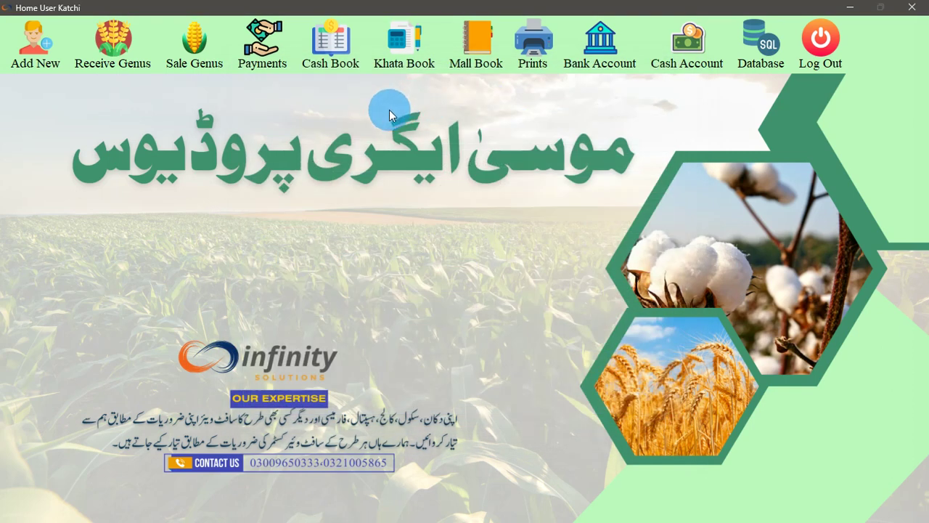
Check Punjab Comission Shop's updated balance in Firms Payment, then open the Cash Book
click(267, 58)
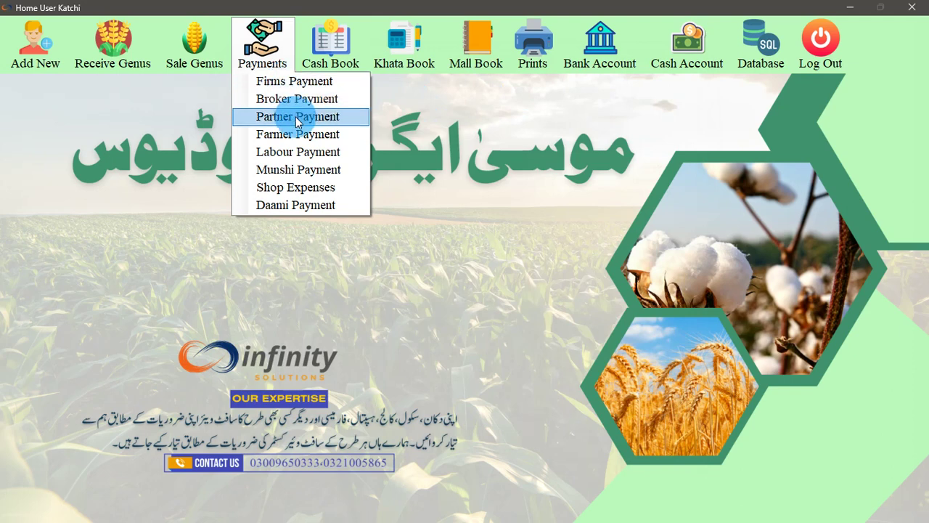
click(296, 87)
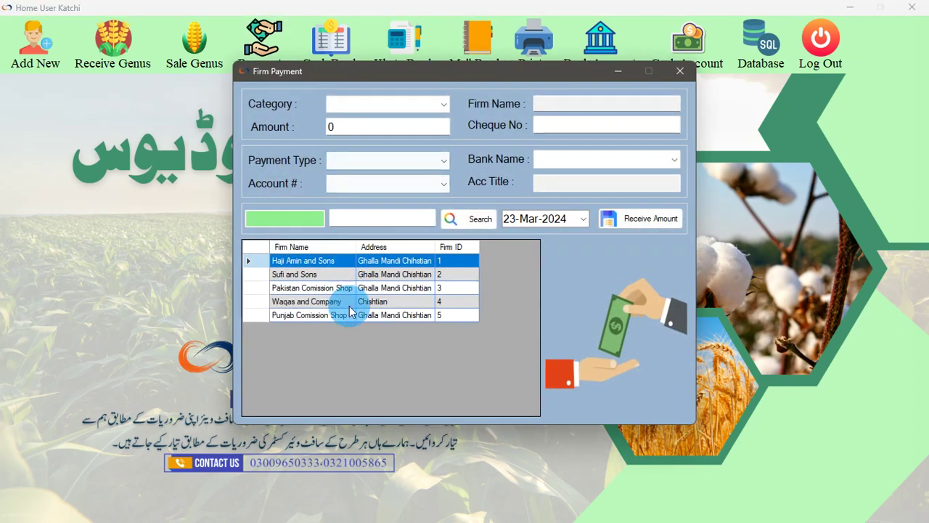
click(328, 315)
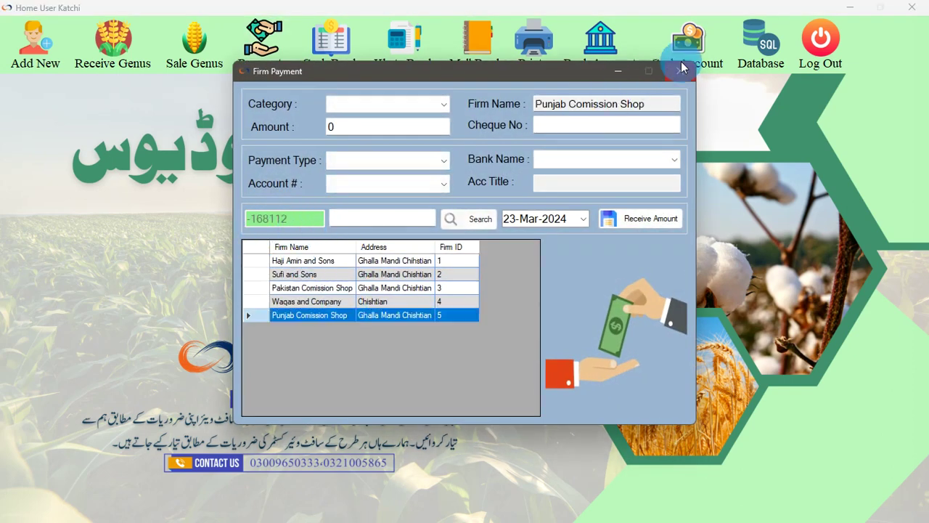
click(680, 70)
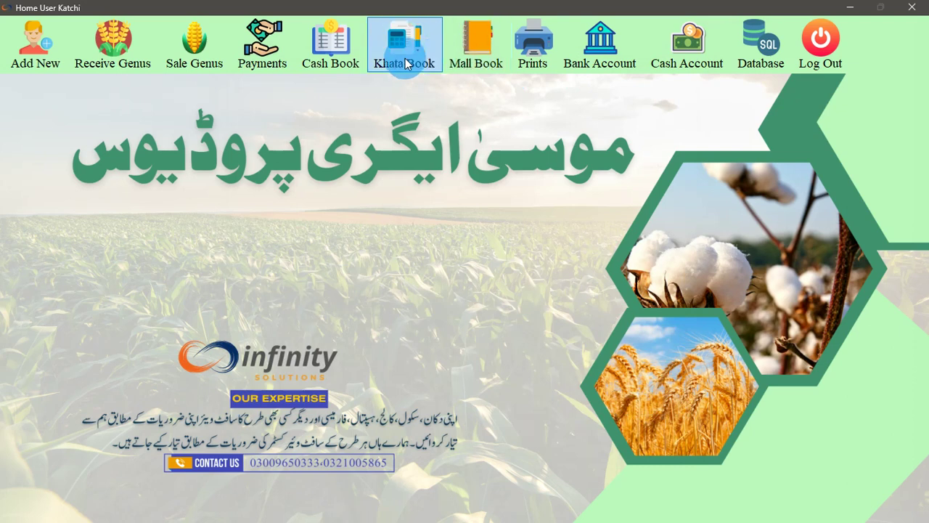
click(353, 69)
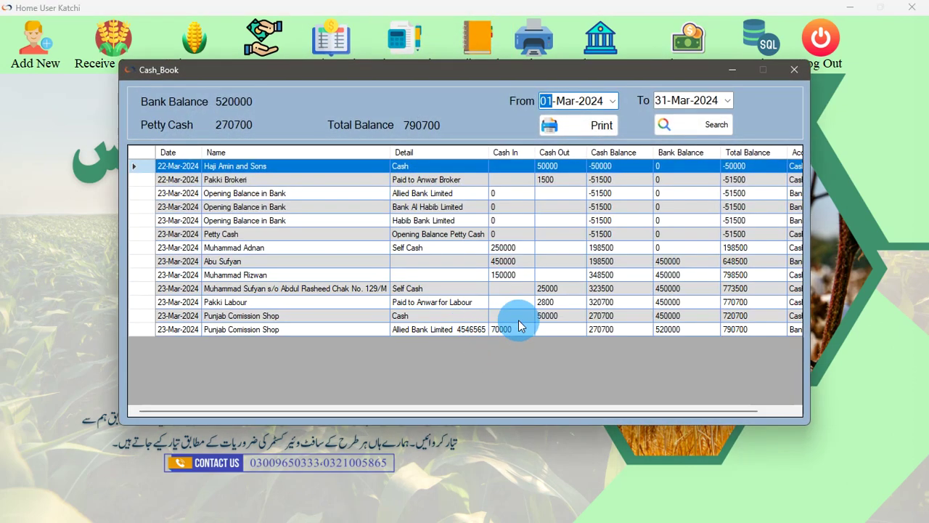
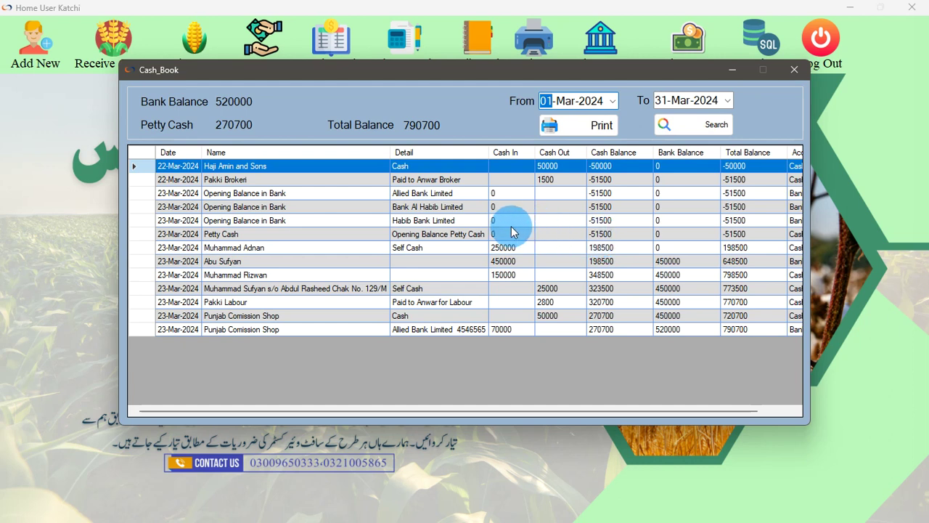
Close the Cash Book, reopen it to check March's 790700 balance, and close it again
click(794, 69)
click(261, 42)
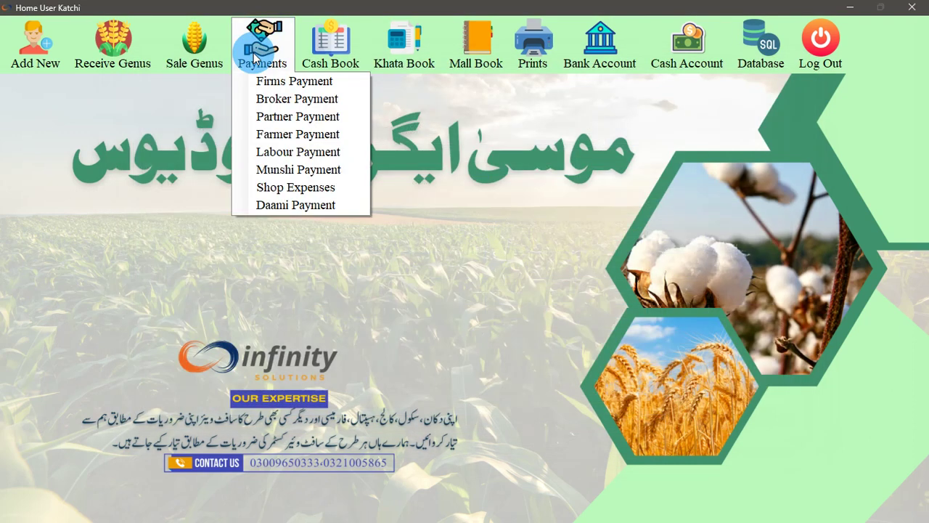
click(277, 64)
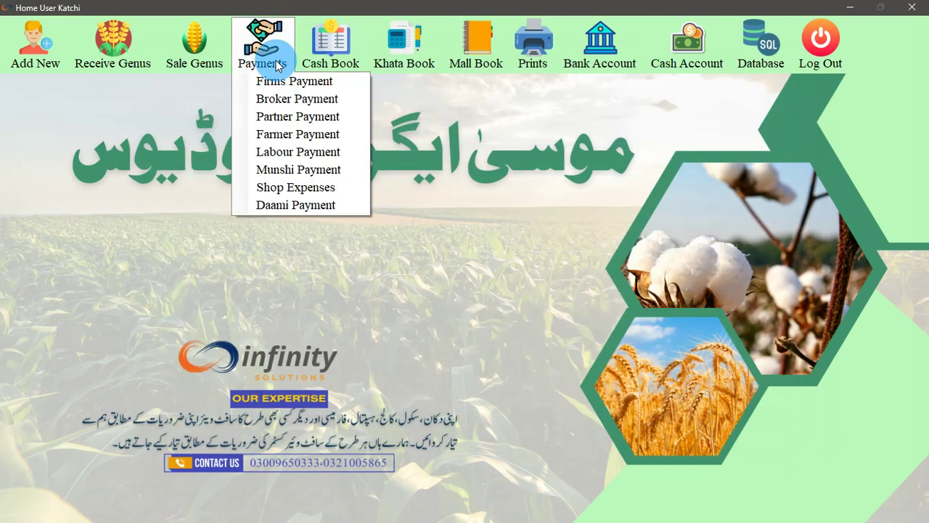
click(317, 61)
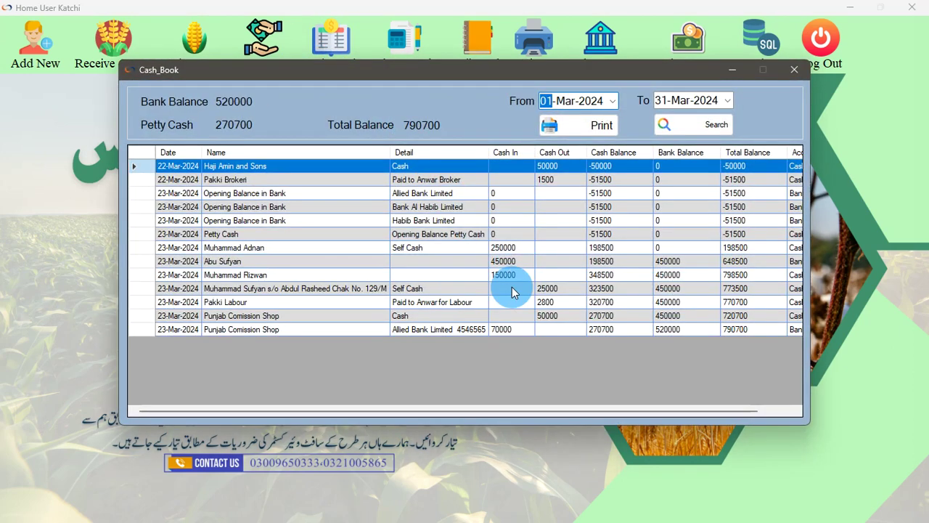
click(793, 70)
click(261, 48)
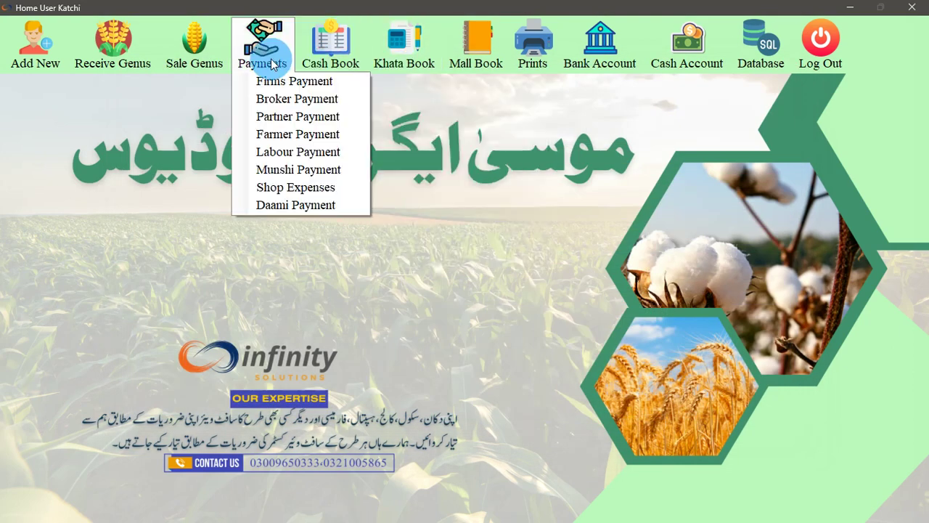
click(405, 45)
click(396, 83)
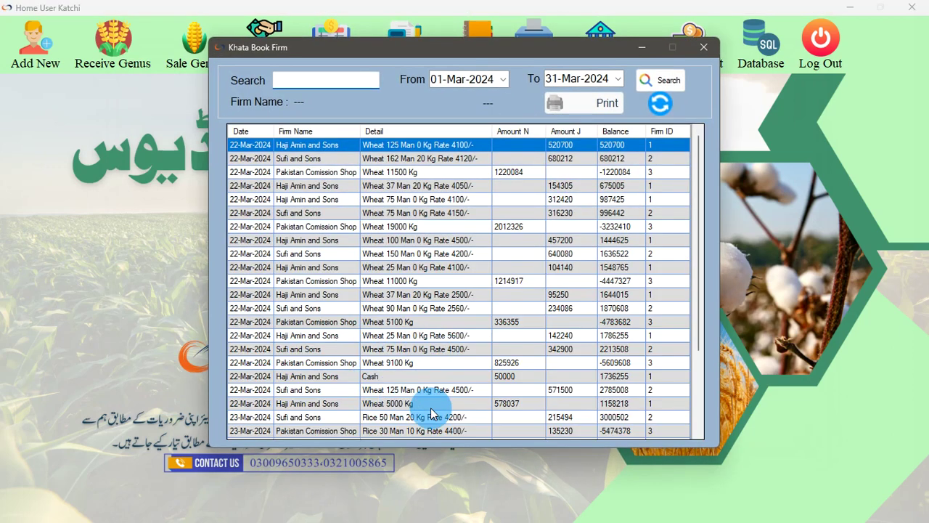
scroll(435, 392, down, 3)
click(346, 435)
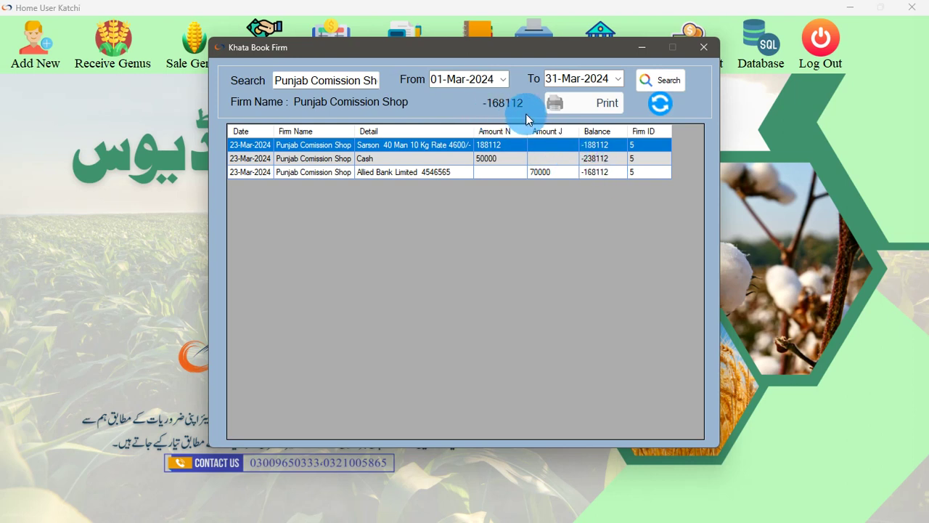
click(660, 82)
click(602, 102)
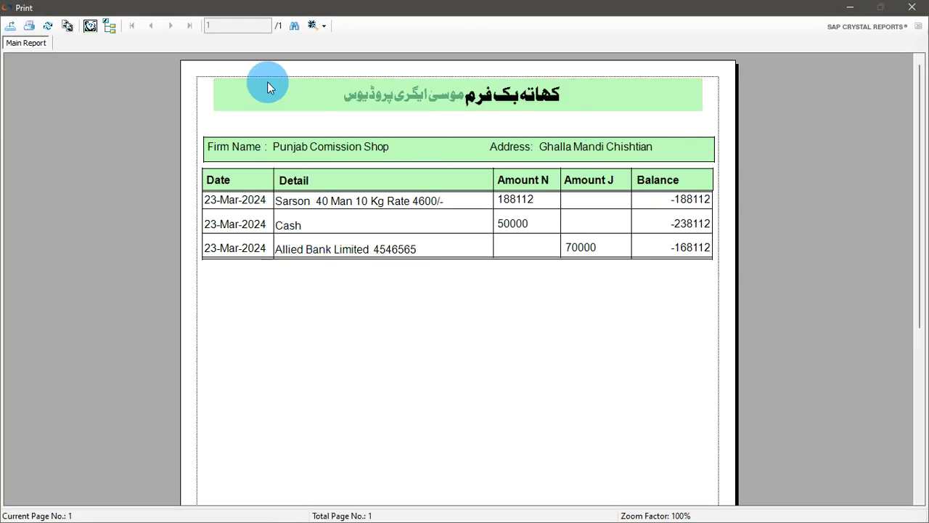
click(916, 7)
click(704, 41)
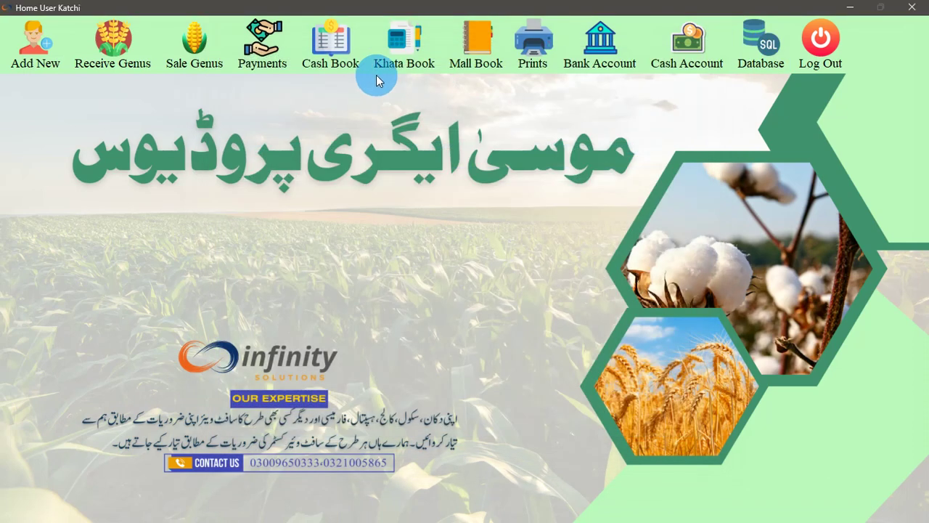
click(318, 65)
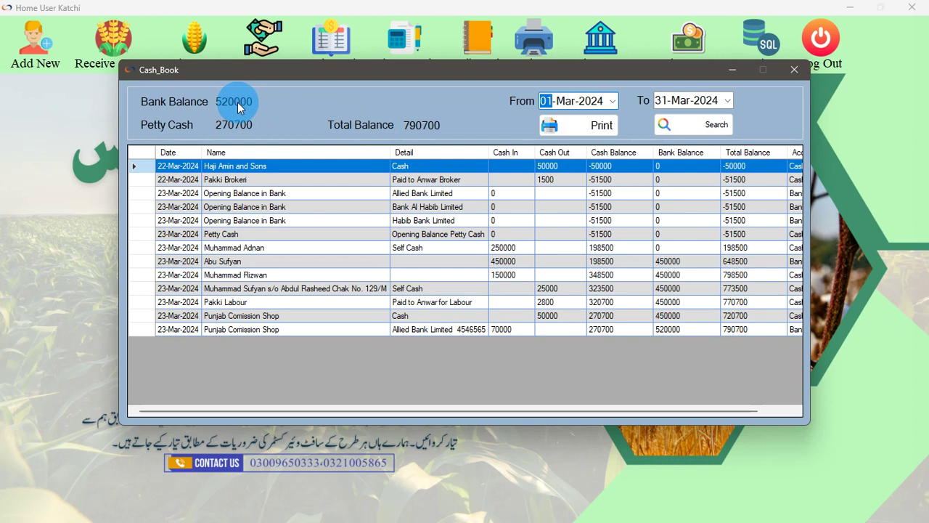
drag(741, 410, 775, 405)
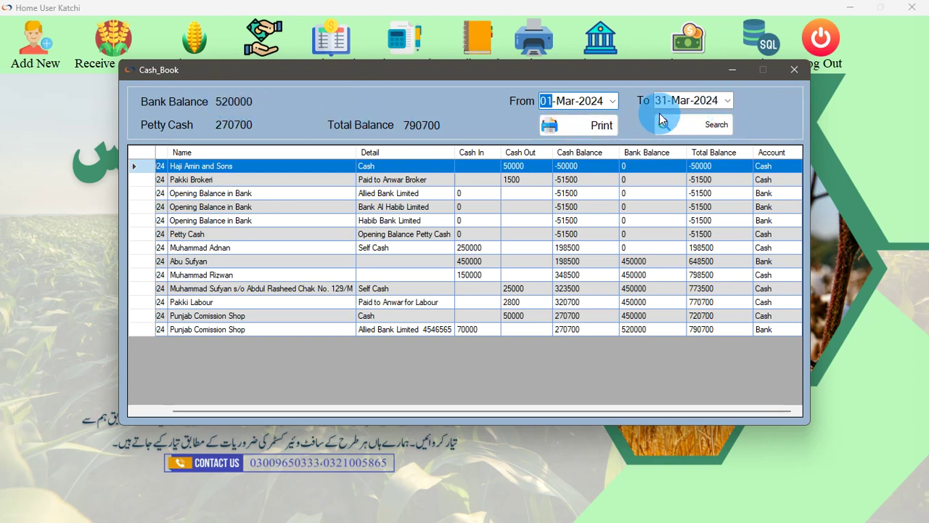
click(574, 127)
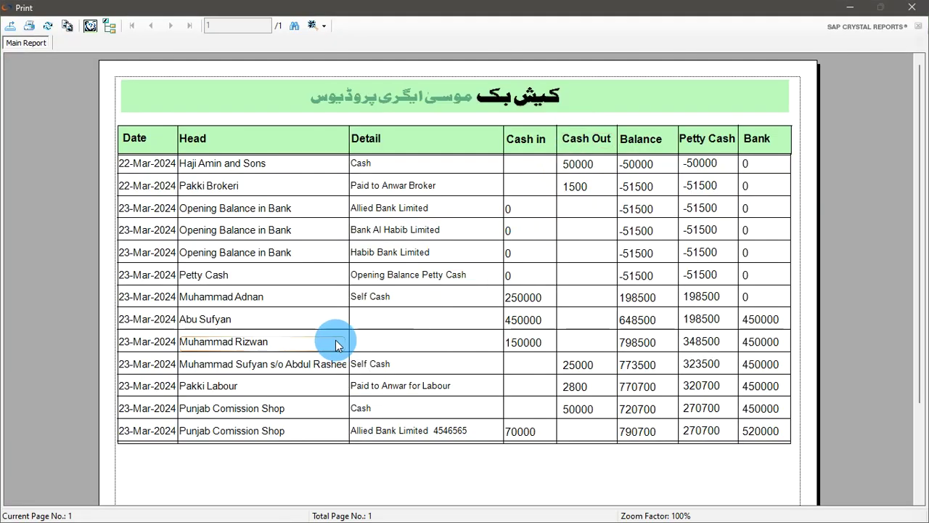
scroll(337, 326, down, 3)
scroll(338, 326, up, 1)
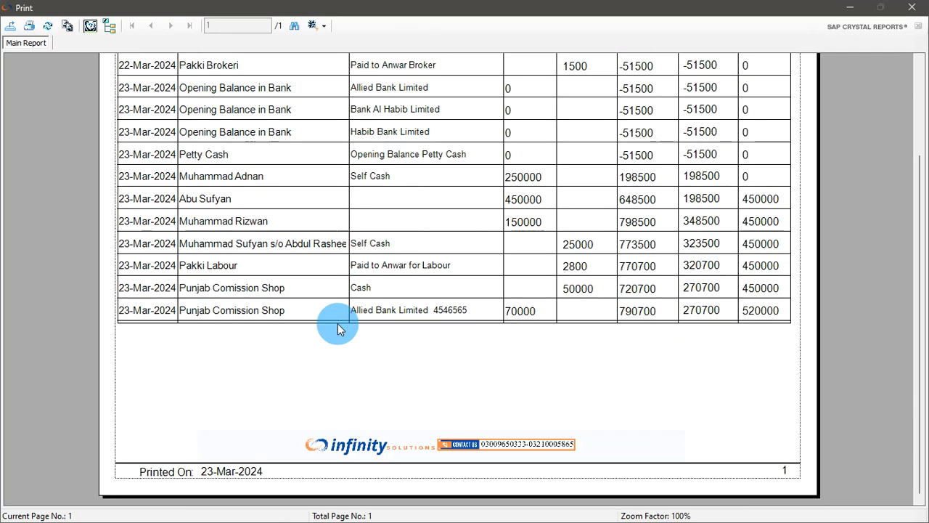
click(912, 7)
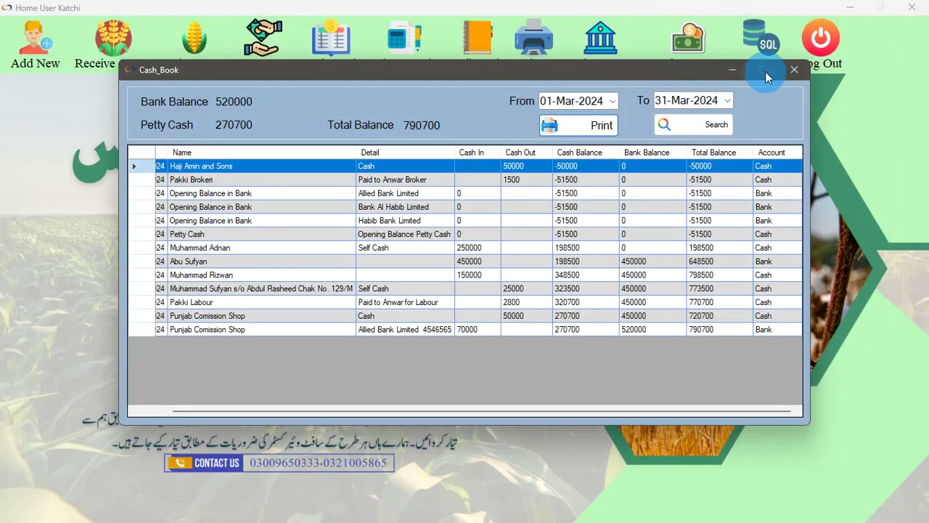
click(773, 72)
click(270, 43)
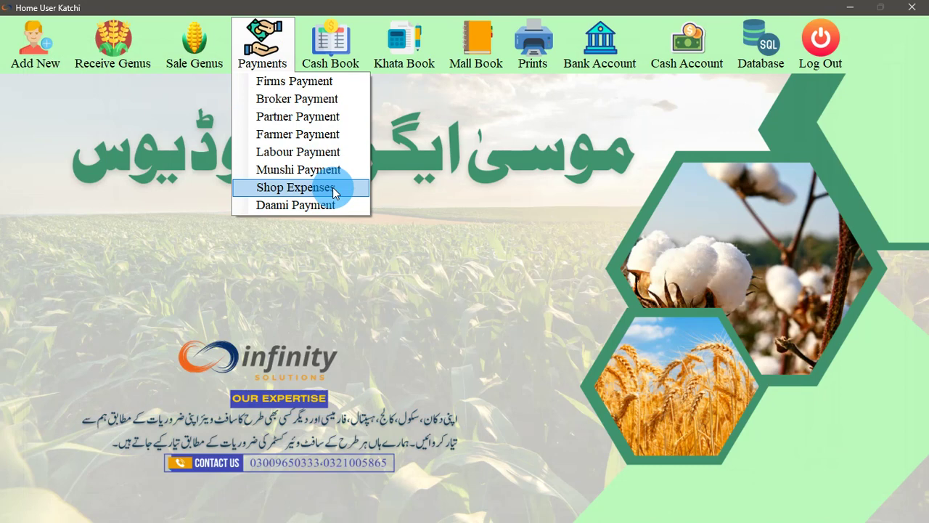
Record a 5000 shop expense with detail 'Shop rent' and confirm the save
click(295, 187)
click(459, 133)
click(460, 99)
text(5000)
click(435, 122)
text(S)
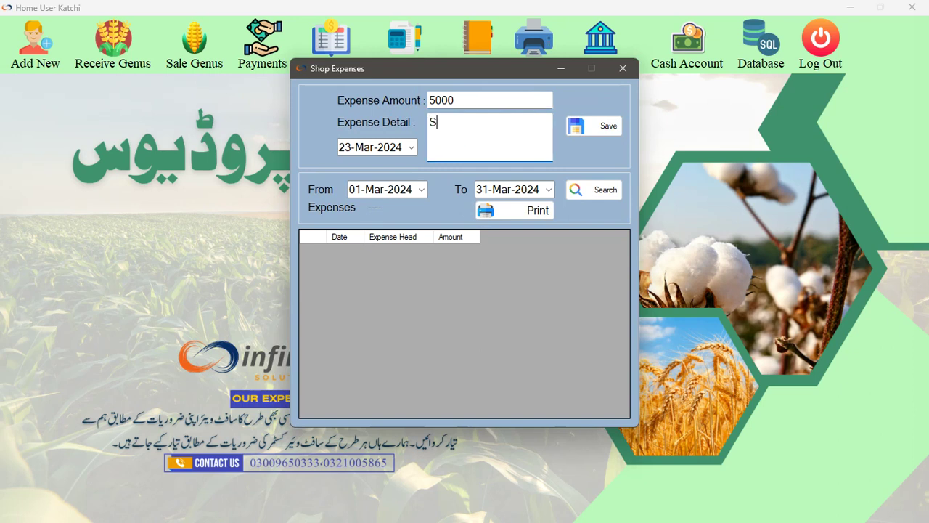
text(hop rent)
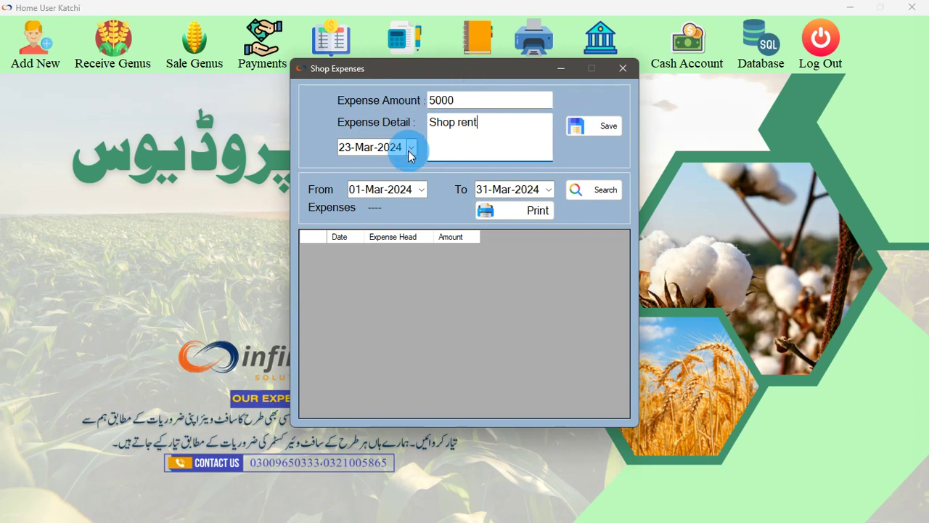
click(587, 134)
click(517, 295)
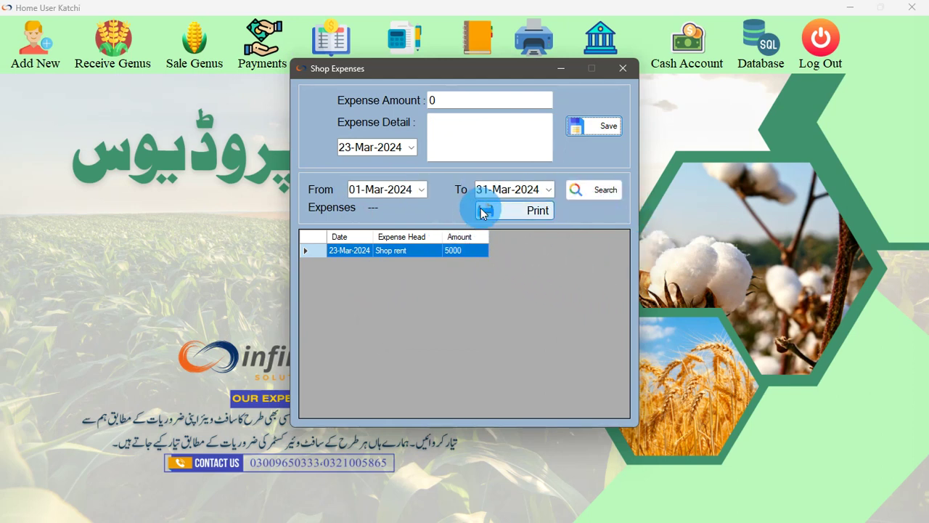
Total March's shop expenses, preview the 5000 report, and close the form
click(594, 190)
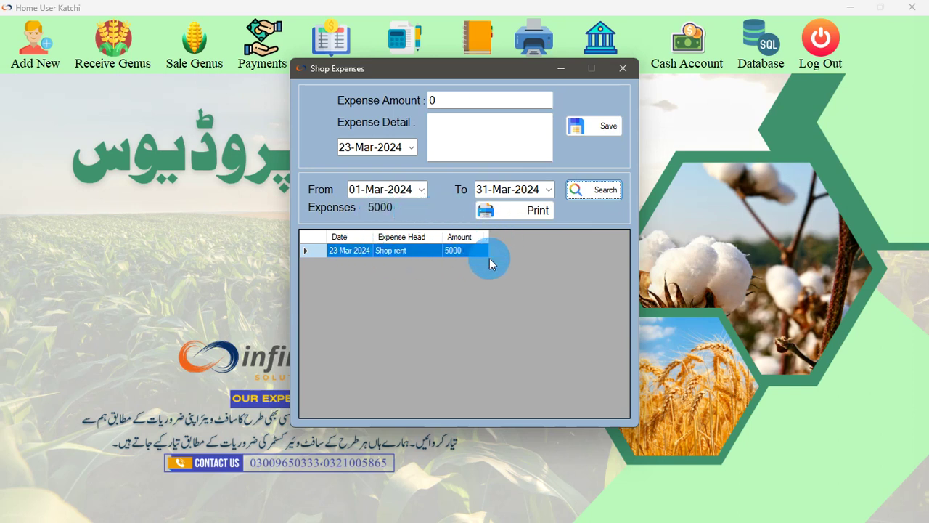
click(525, 213)
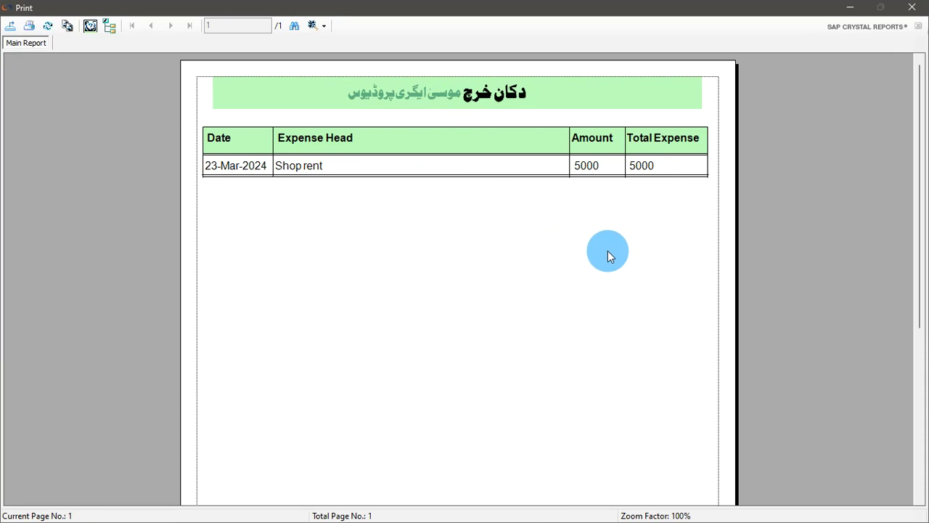
click(912, 6)
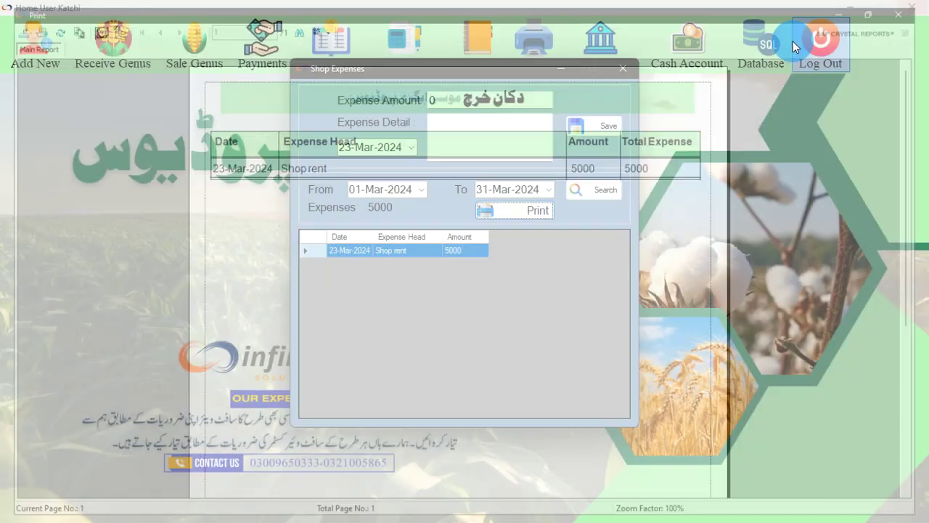
click(623, 68)
click(292, 56)
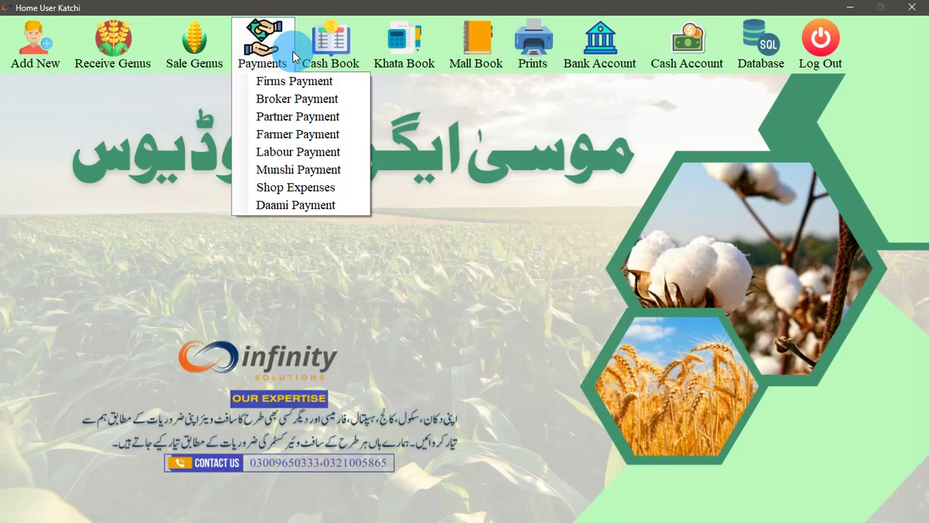
click(319, 205)
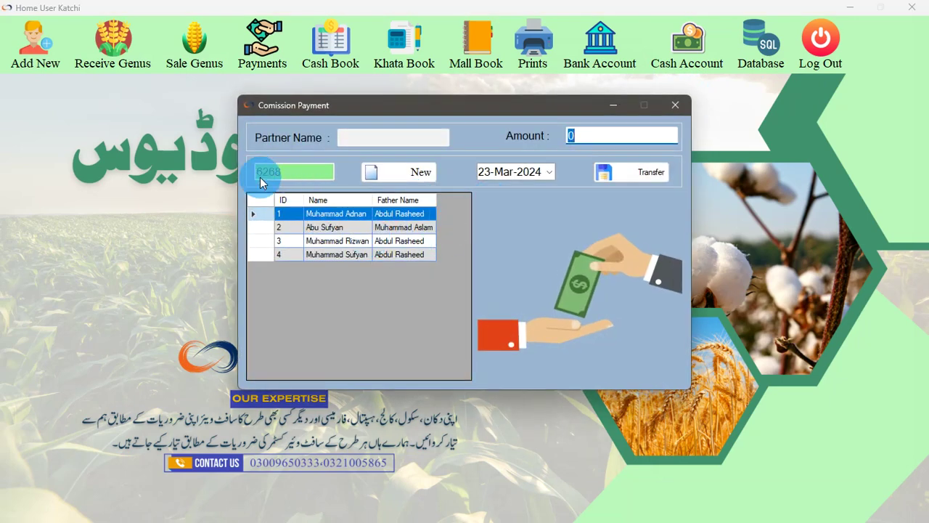
click(676, 104)
click(404, 51)
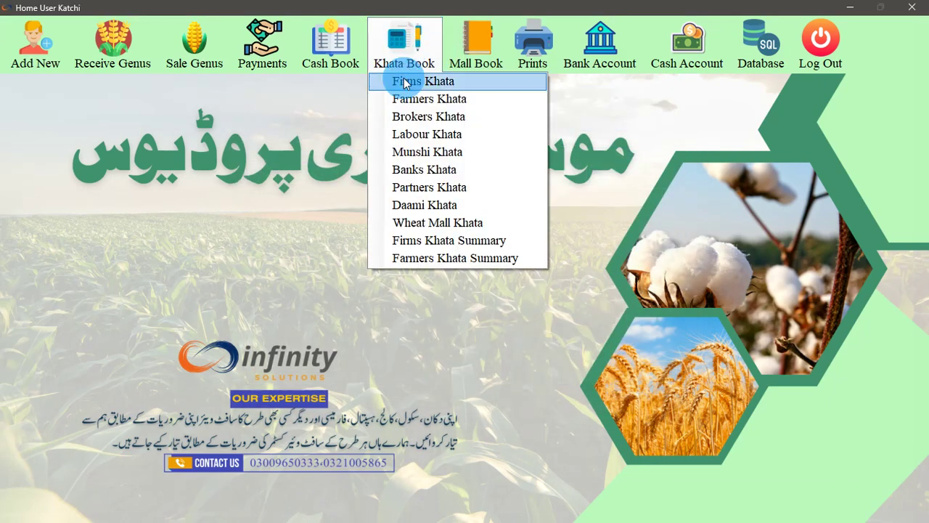
click(430, 222)
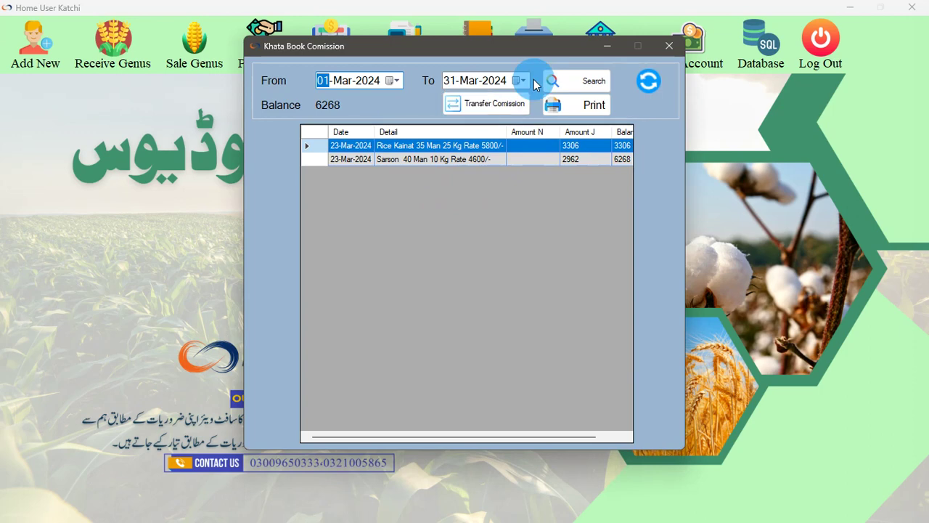
click(509, 104)
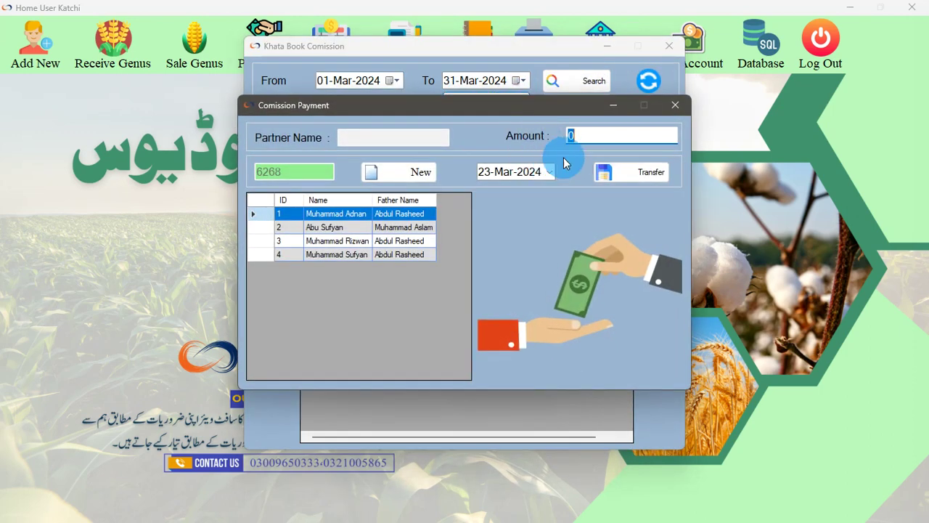
click(673, 109)
click(668, 46)
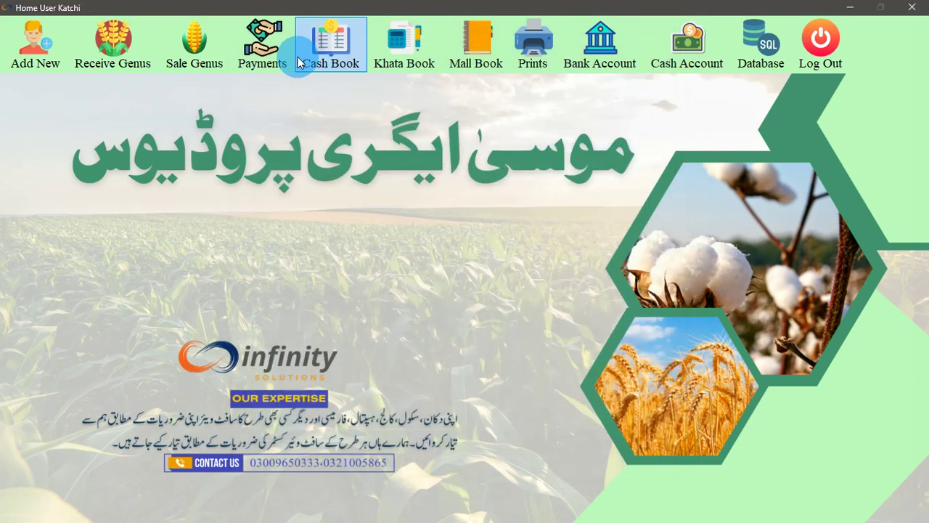
click(262, 45)
click(288, 205)
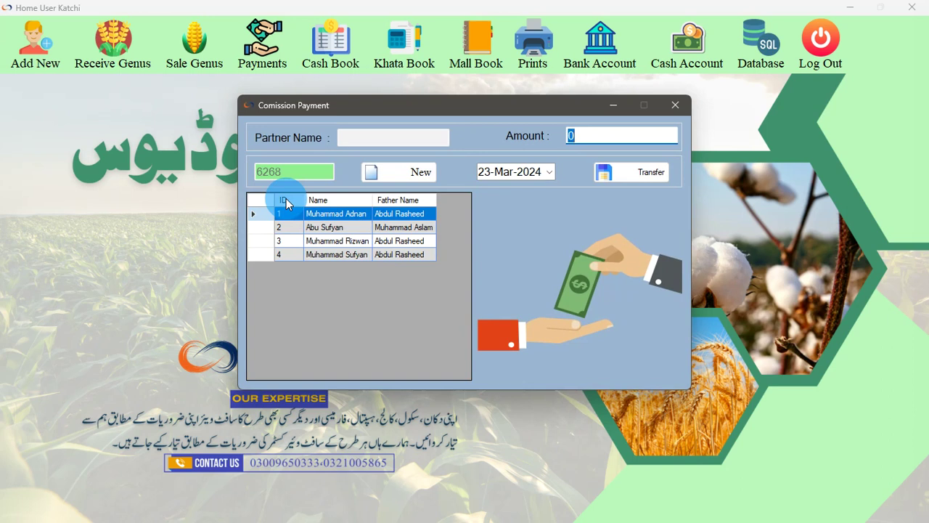
click(332, 229)
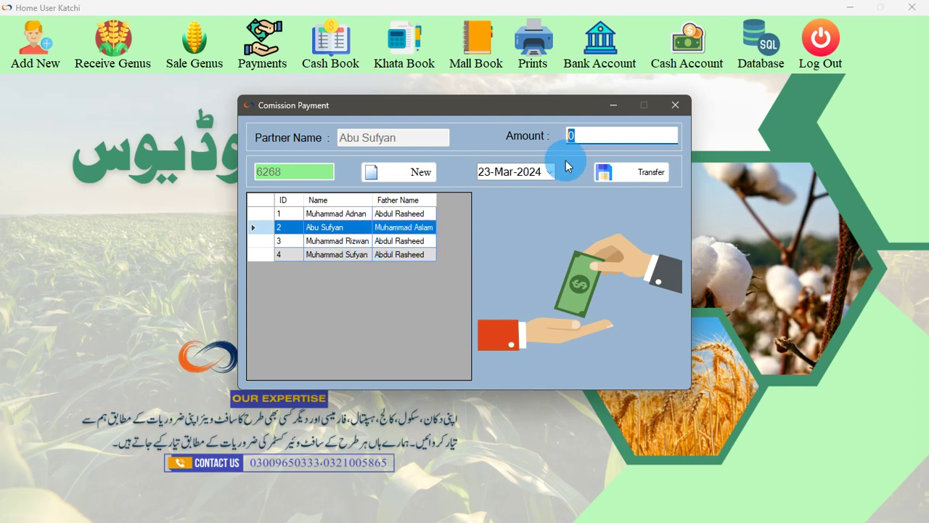
click(675, 106)
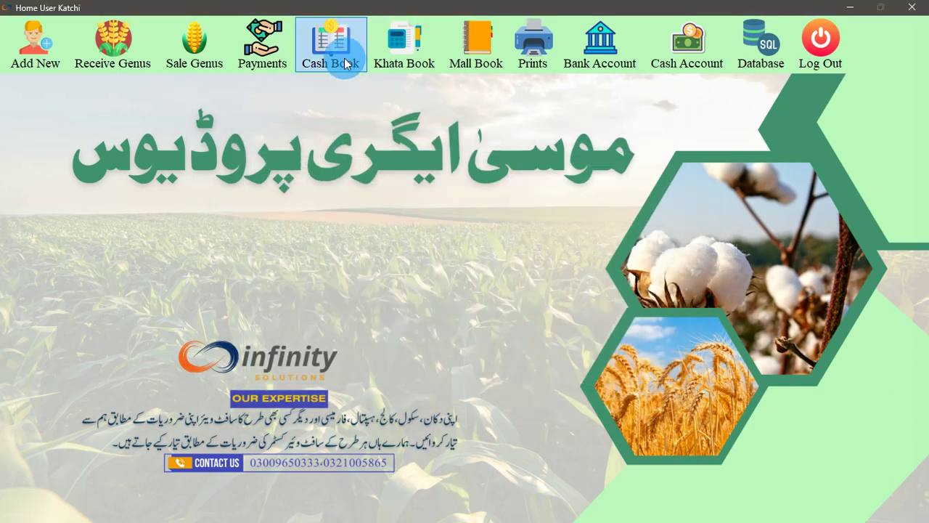
click(346, 64)
click(805, 68)
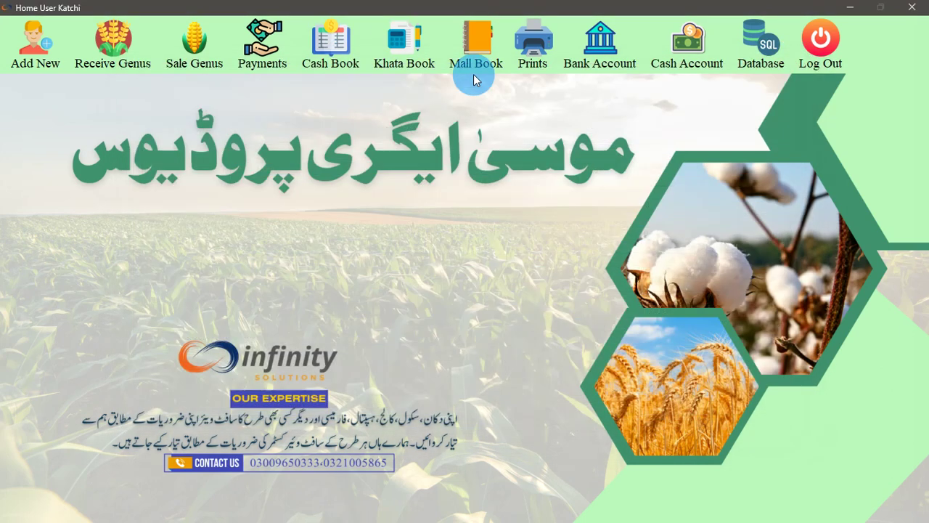
click(385, 64)
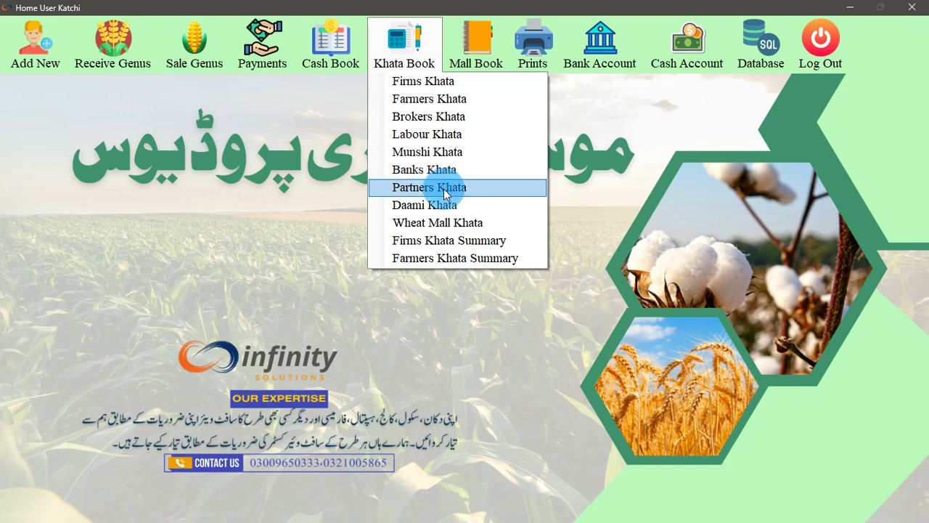
click(445, 190)
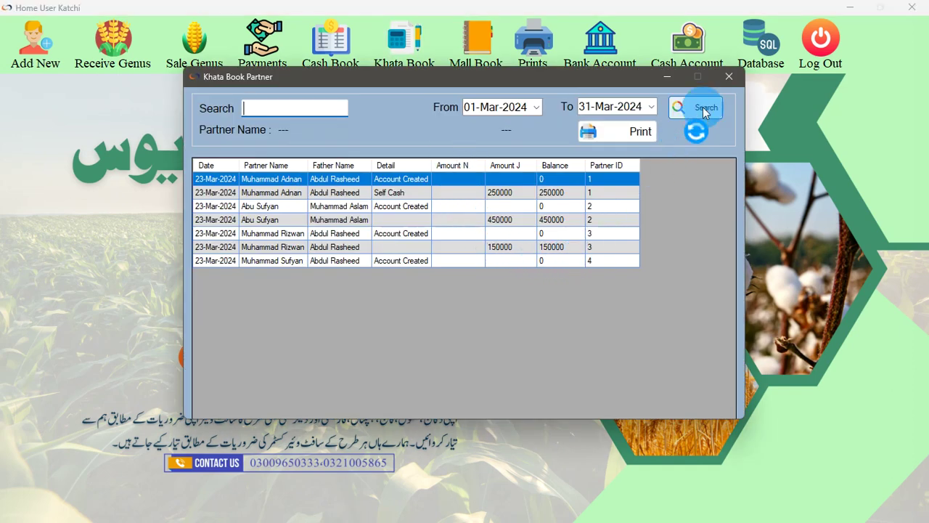
click(729, 77)
click(420, 55)
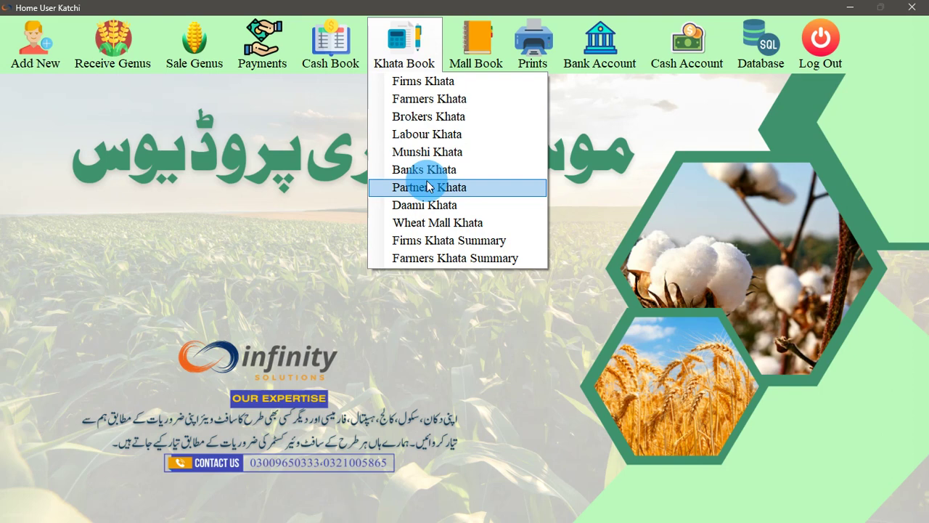
click(431, 204)
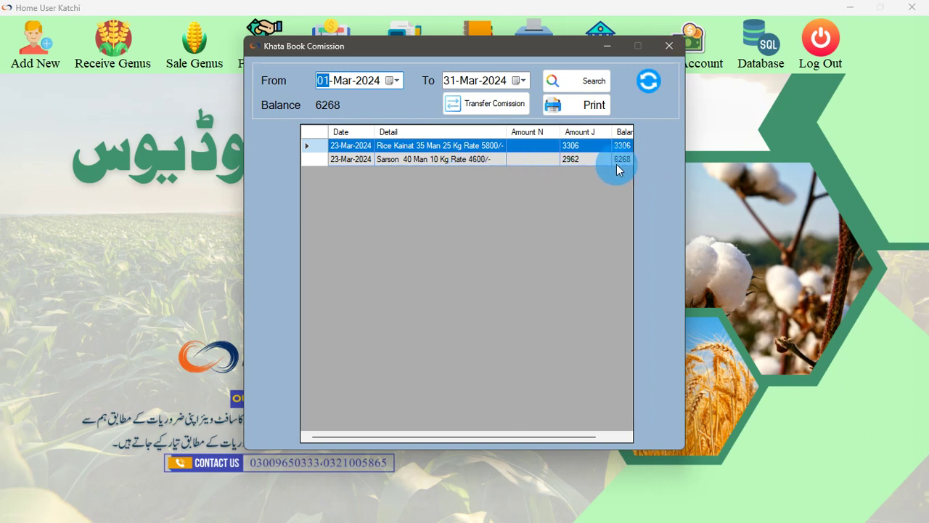
click(582, 105)
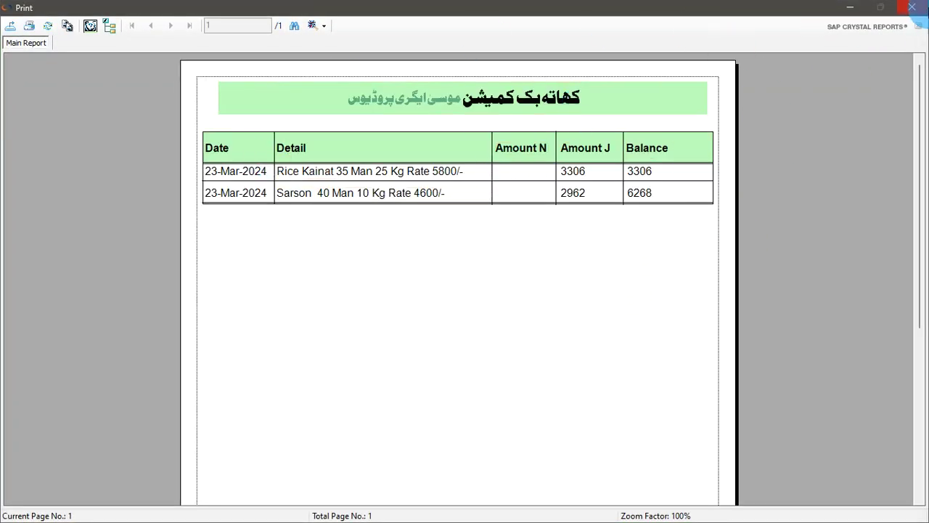
click(912, 7)
click(670, 48)
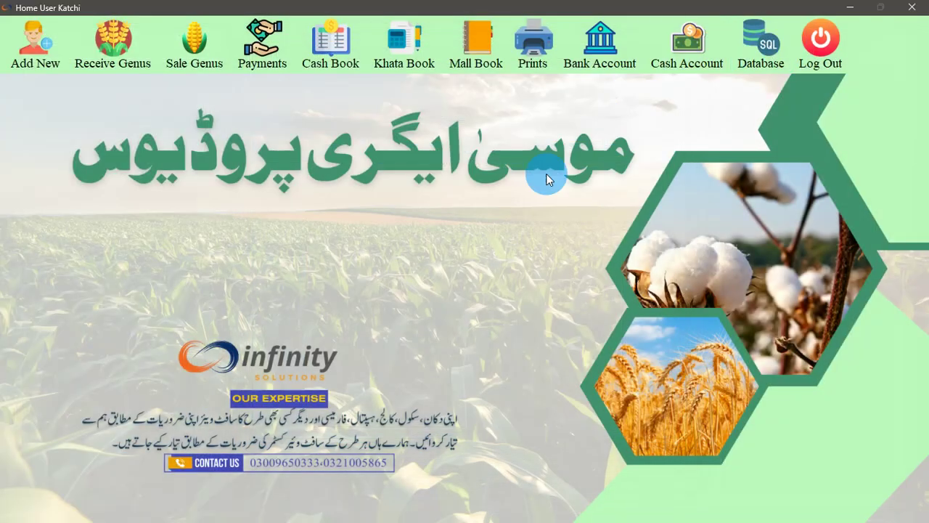
click(396, 54)
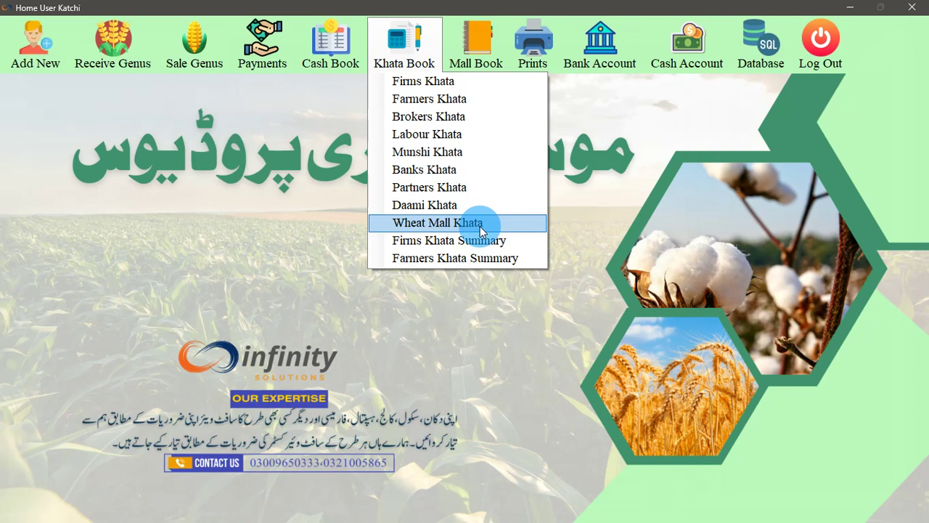
click(468, 225)
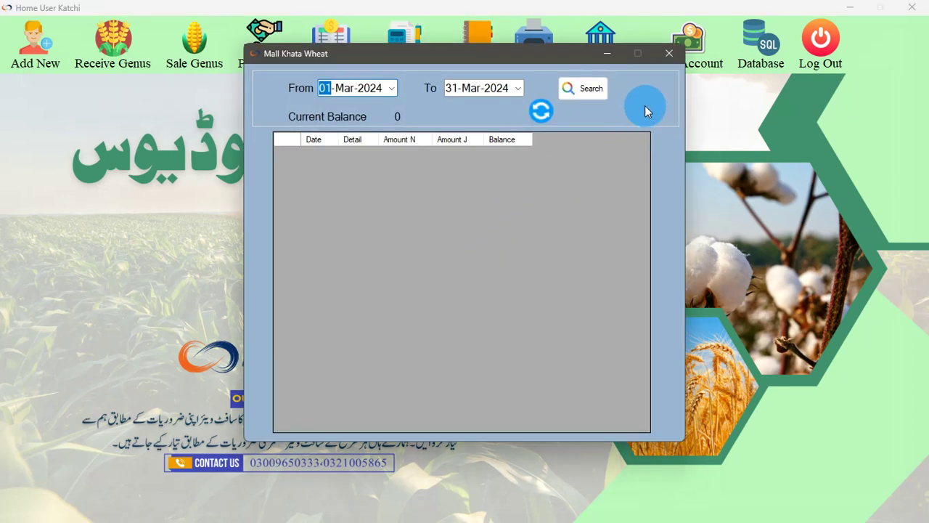
click(669, 54)
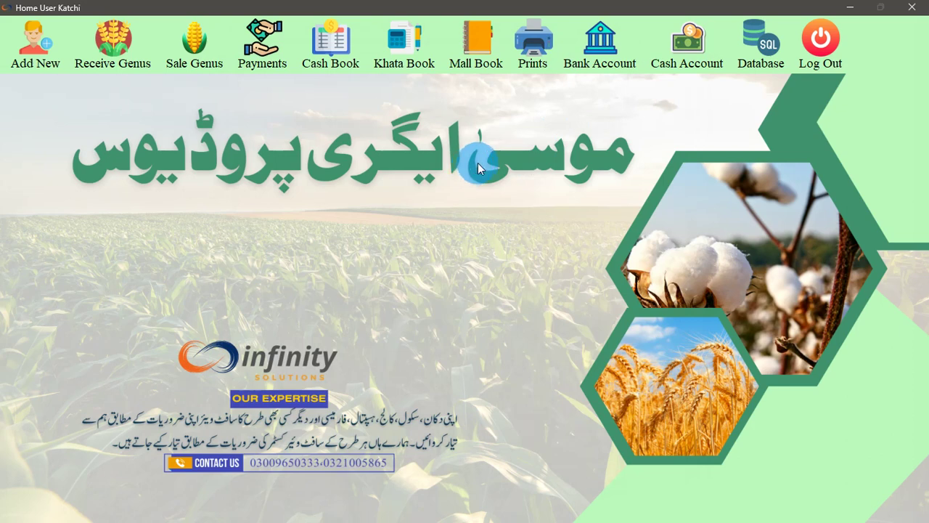
click(414, 64)
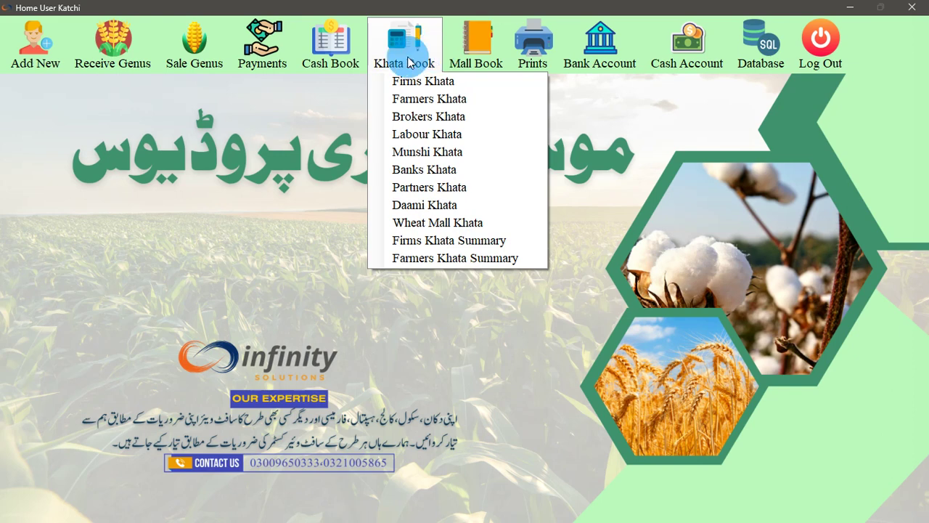
click(483, 61)
click(483, 62)
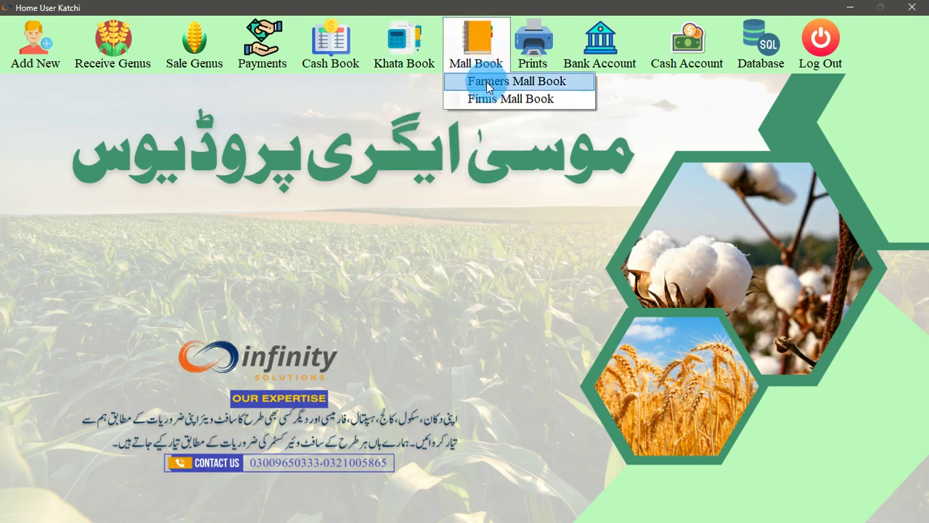
click(487, 84)
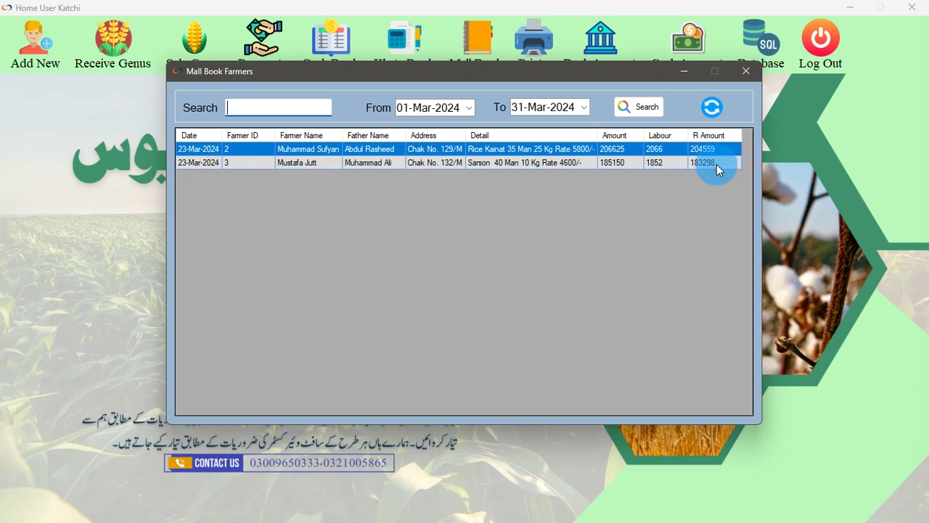
click(747, 71)
click(404, 56)
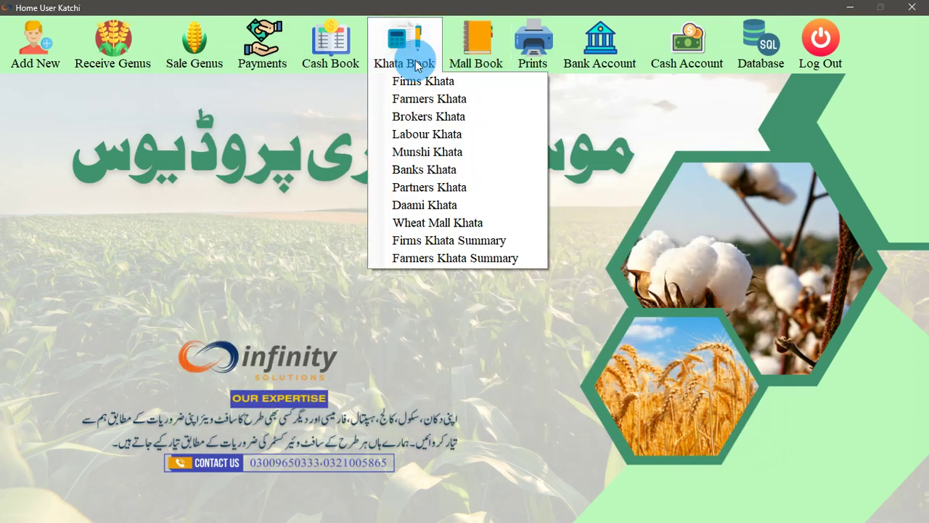
mouse_move(471, 62)
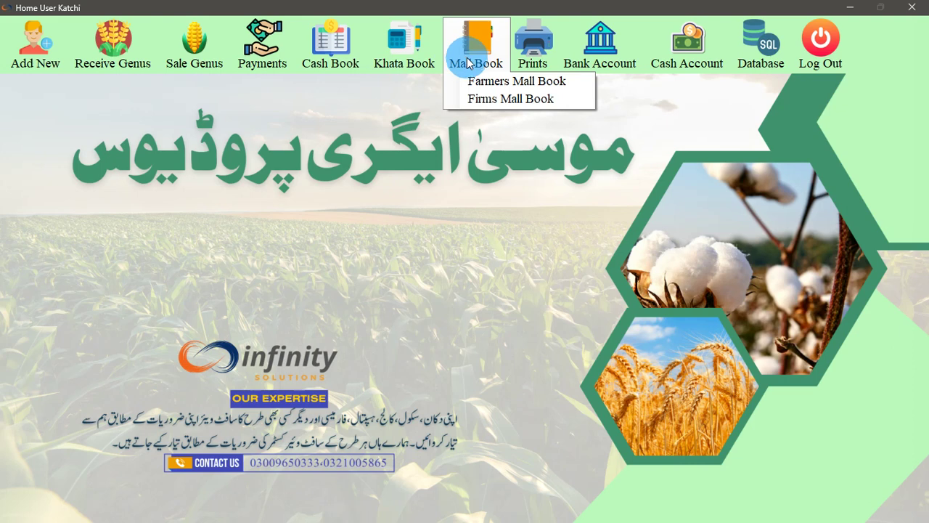
mouse_move(532, 62)
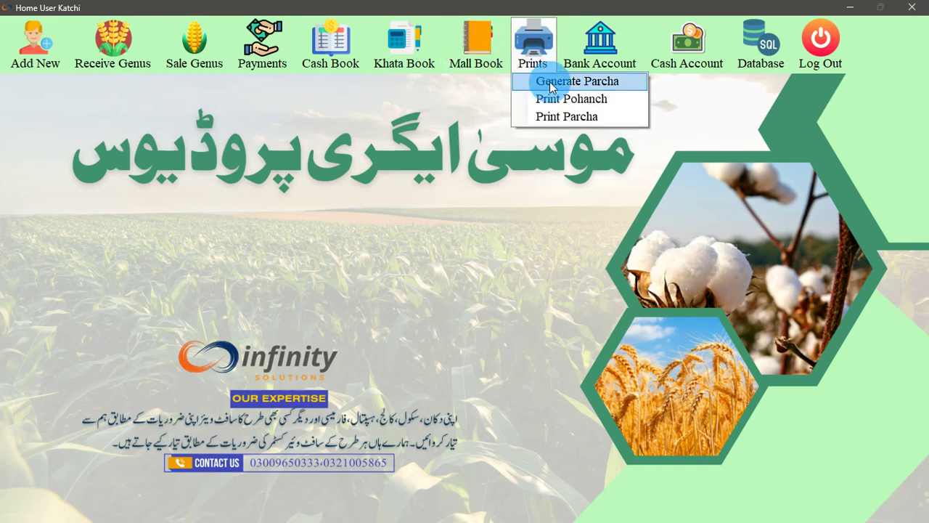
click(577, 81)
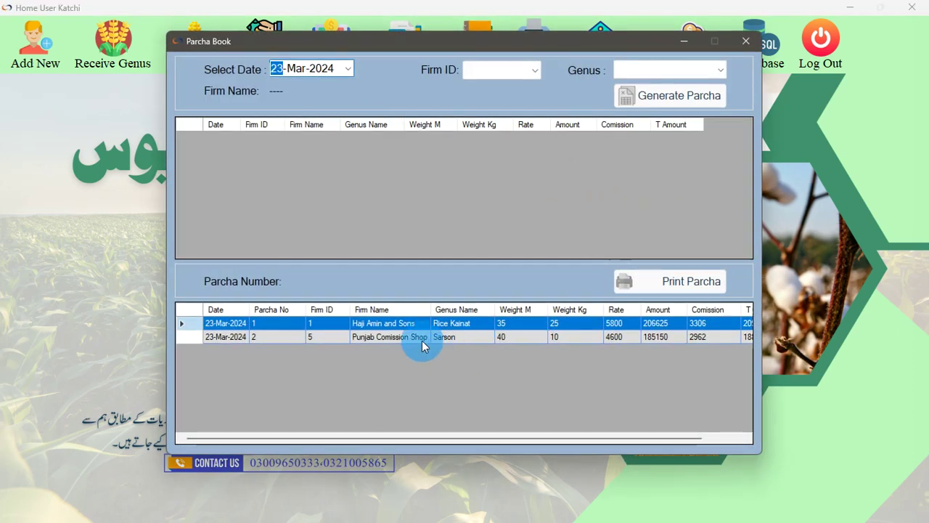
click(745, 40)
mouse_move(532, 45)
click(550, 99)
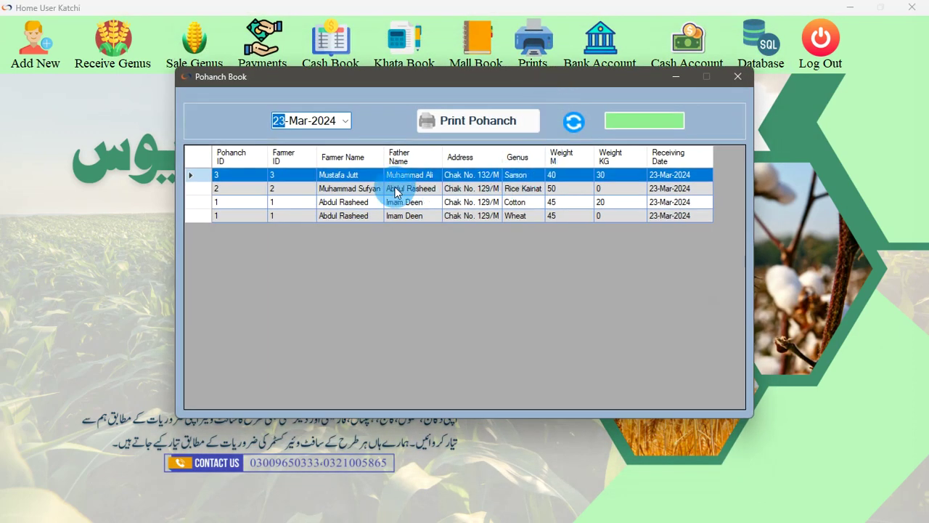
click(345, 125)
click(343, 124)
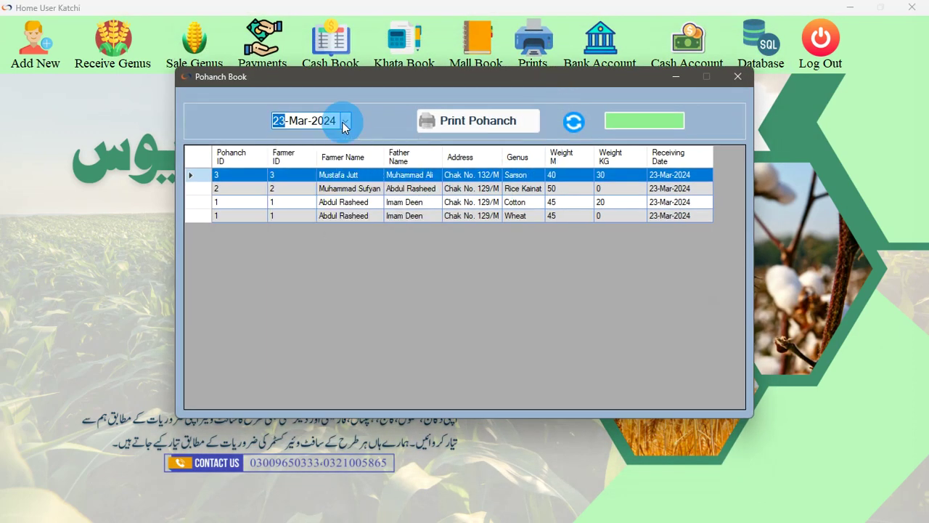
click(406, 189)
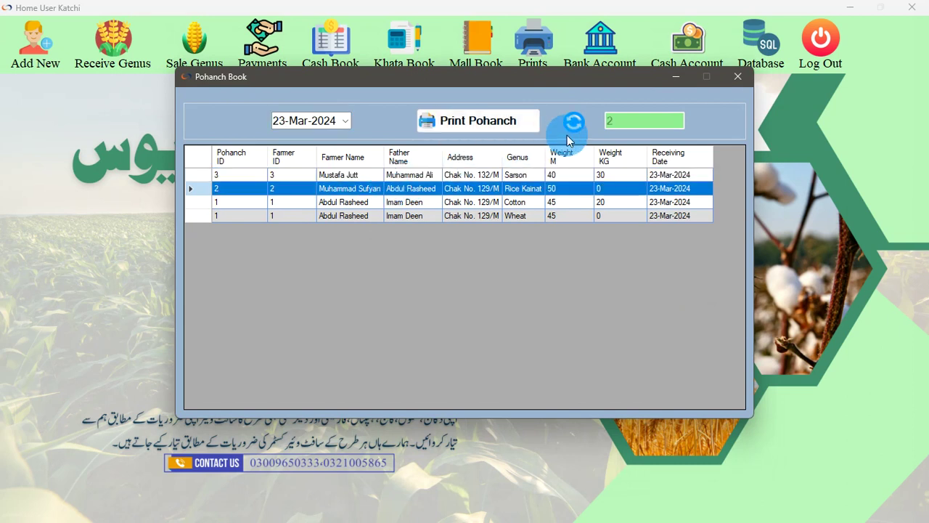
click(413, 206)
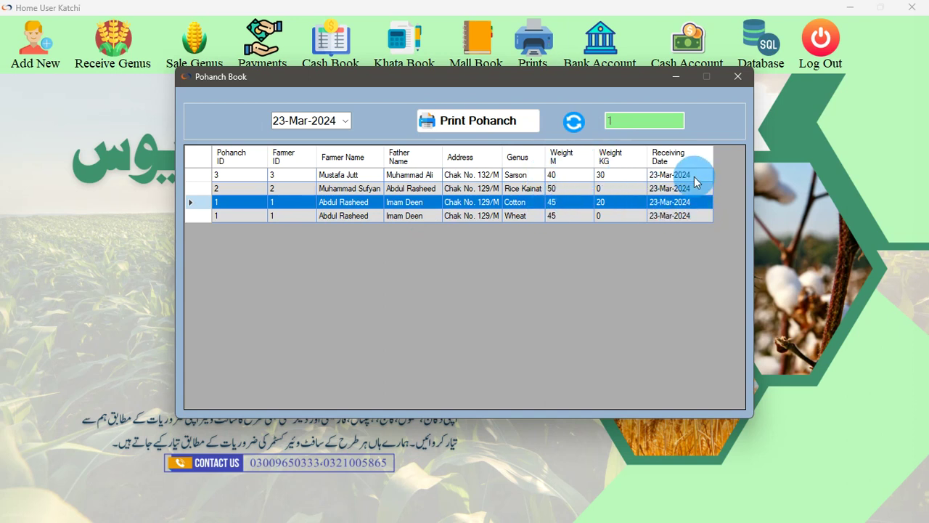
click(486, 121)
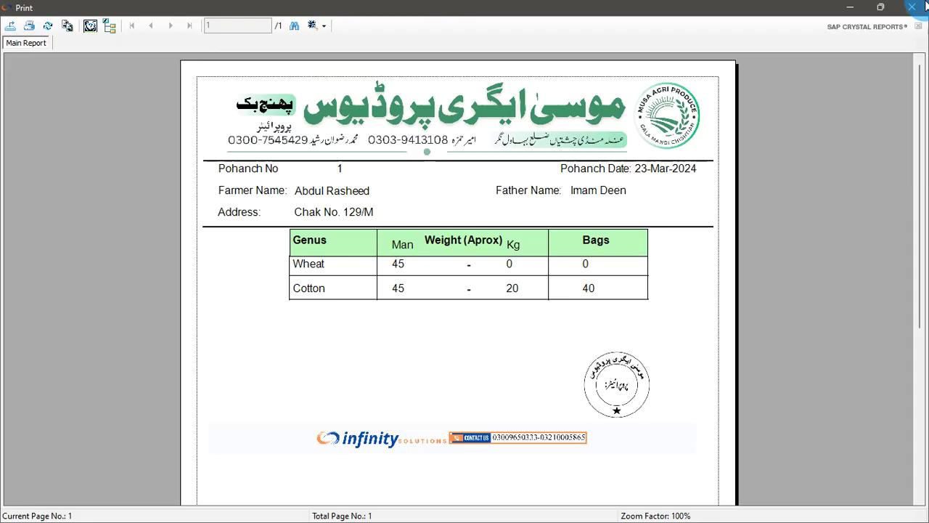
click(912, 7)
click(737, 76)
click(533, 45)
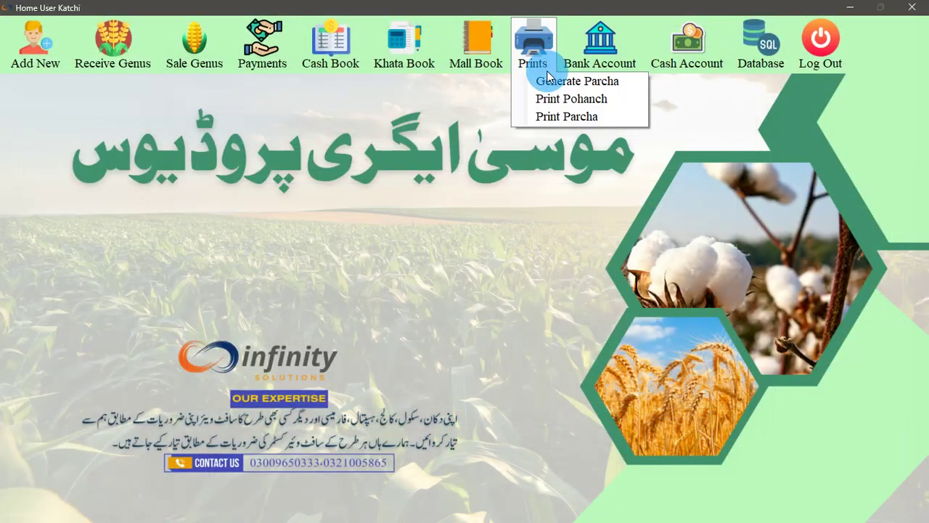
click(568, 116)
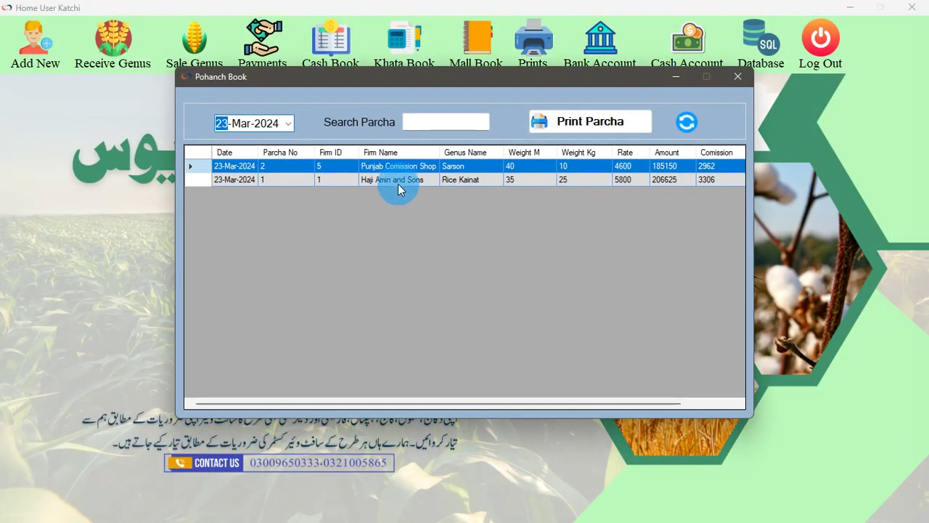
click(416, 121)
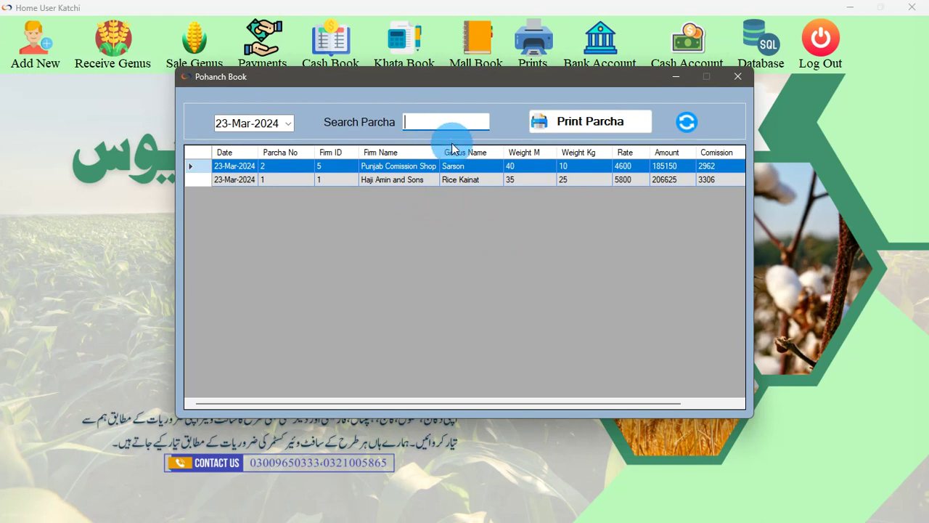
text(5)
key(BackSpace)
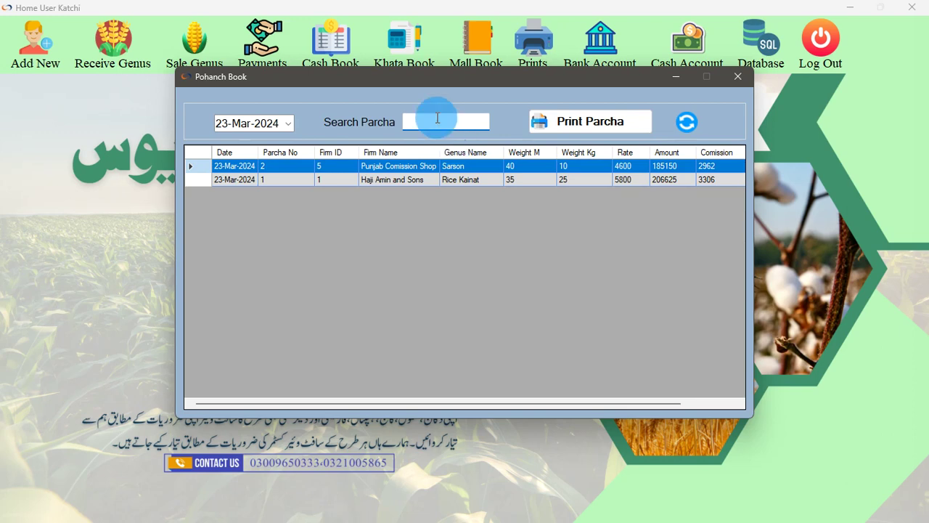
text(p)
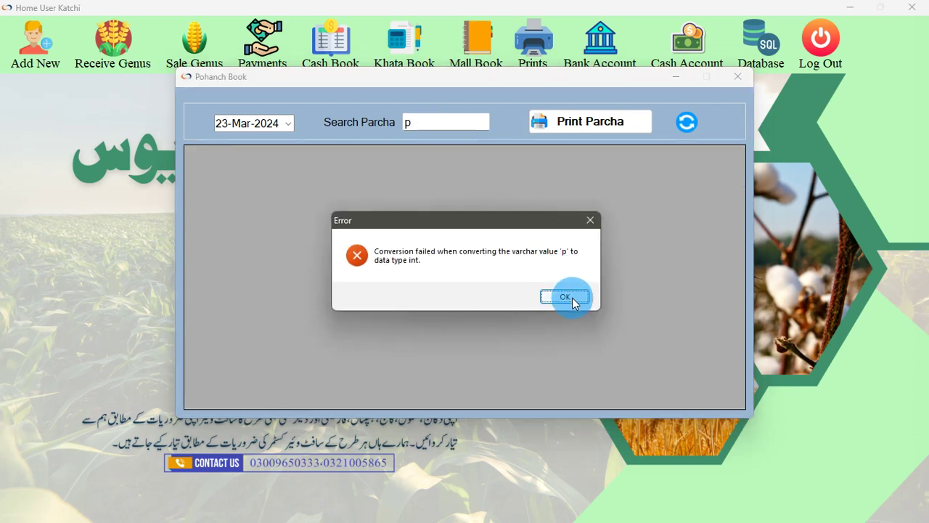
click(565, 297)
click(735, 80)
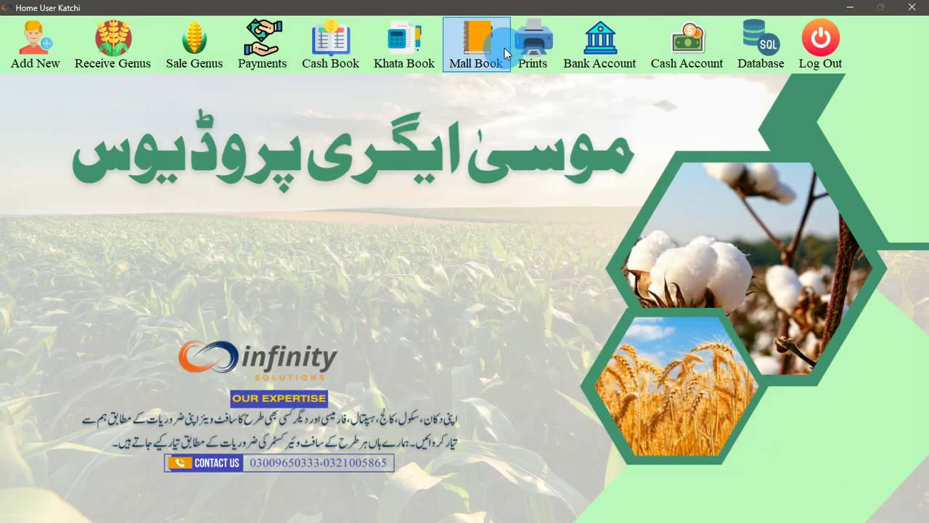
click(533, 50)
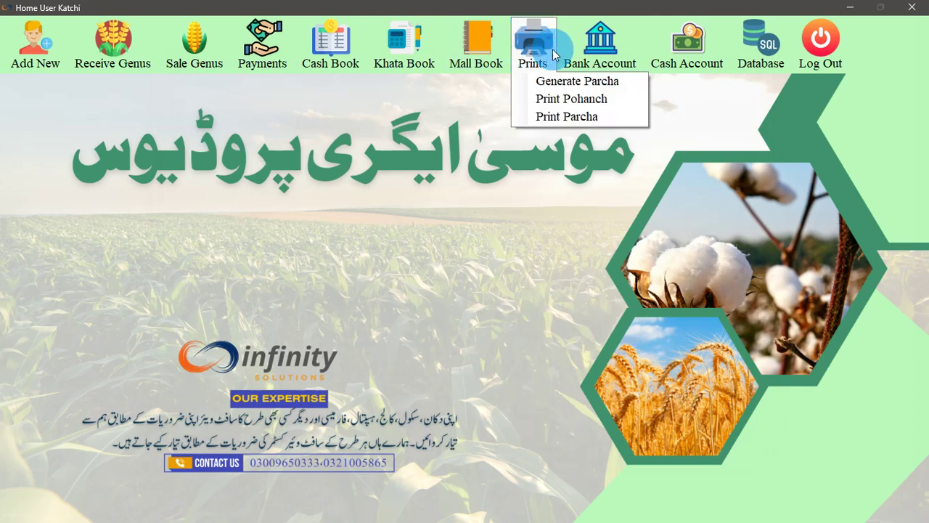
Start a new bank account with bank JS Bank Limited and branch Ghalla Mandi
click(583, 55)
click(590, 87)
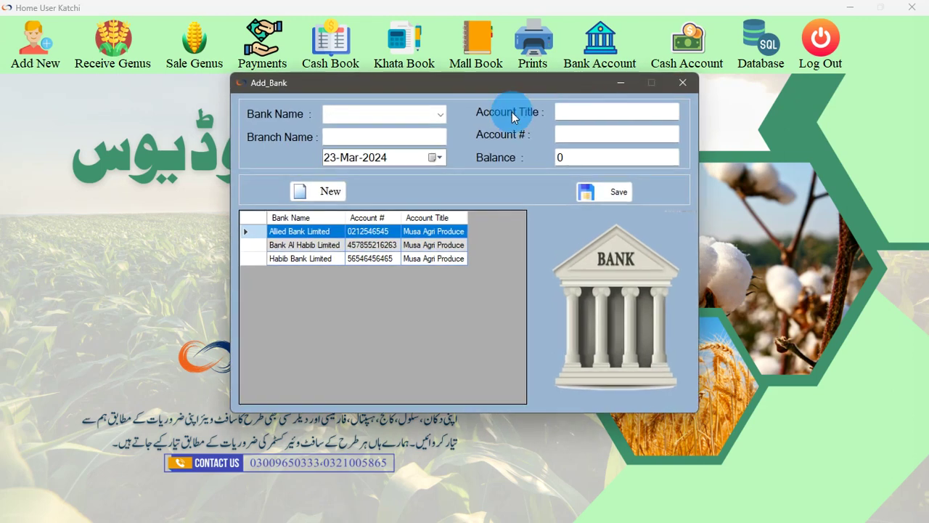
click(421, 114)
click(403, 219)
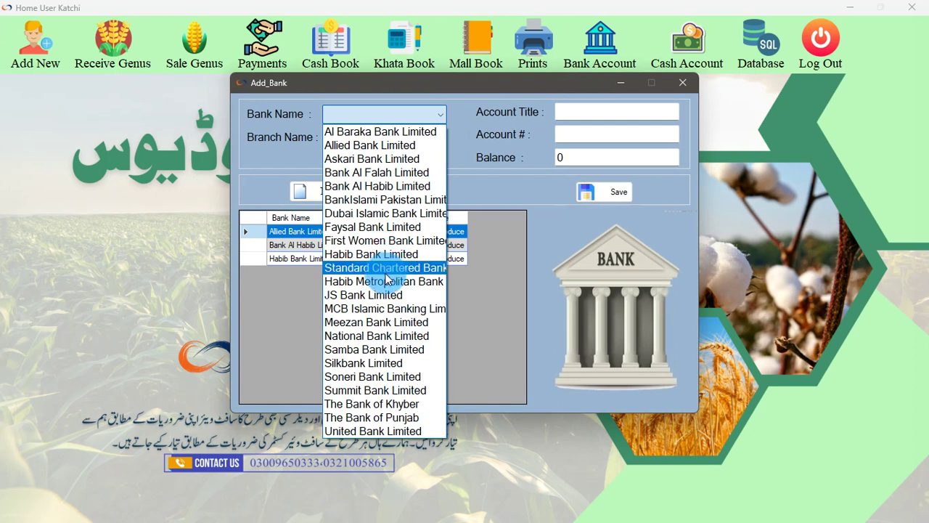
click(392, 296)
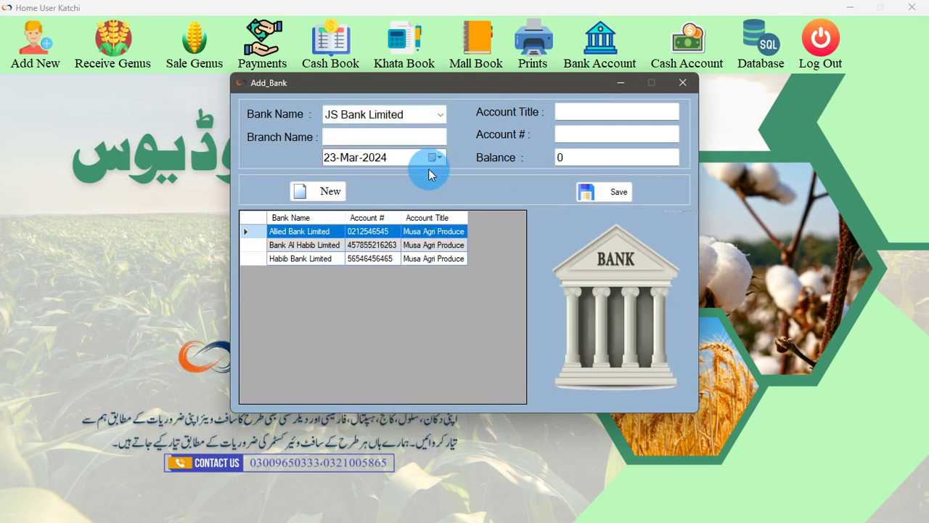
click(376, 138)
text(Ghalla Mandi)
key(Tab)
key(Tab)
Title the account 'Musa Agri Produce', enter its account number, save, and close the form
text(Mus)
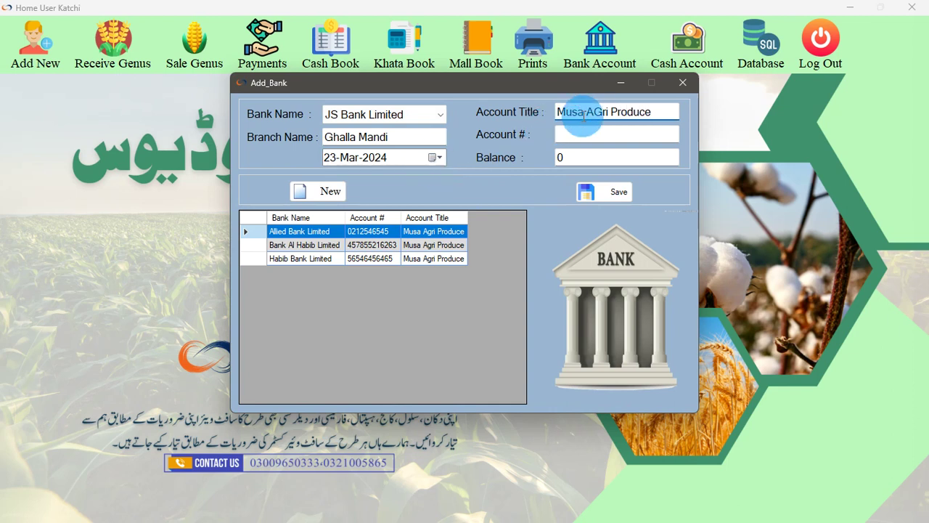
click(602, 114)
key(BackSpace)
text(g)
click(597, 133)
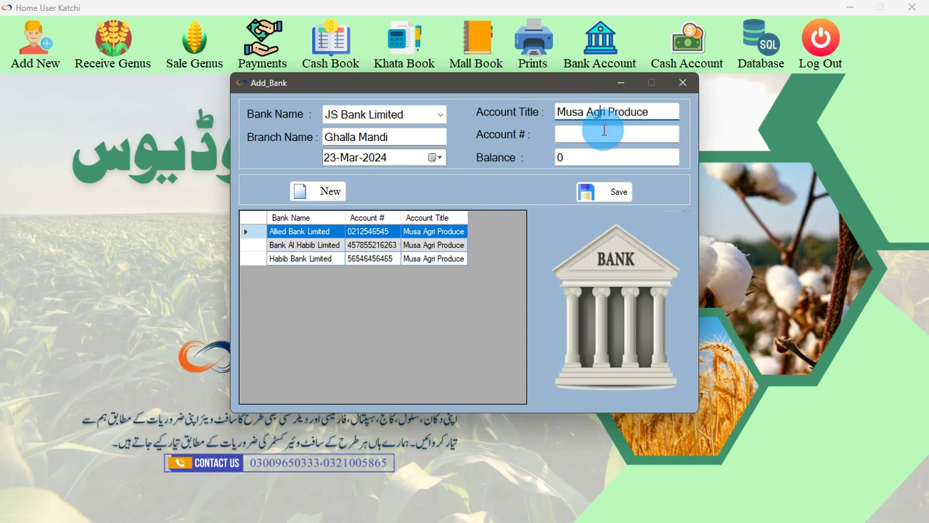
click(594, 156)
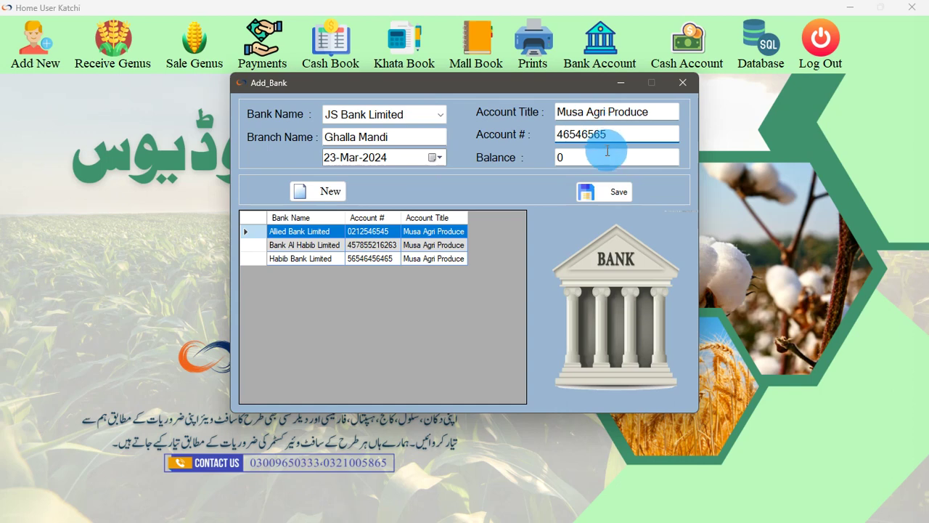
click(606, 191)
click(523, 296)
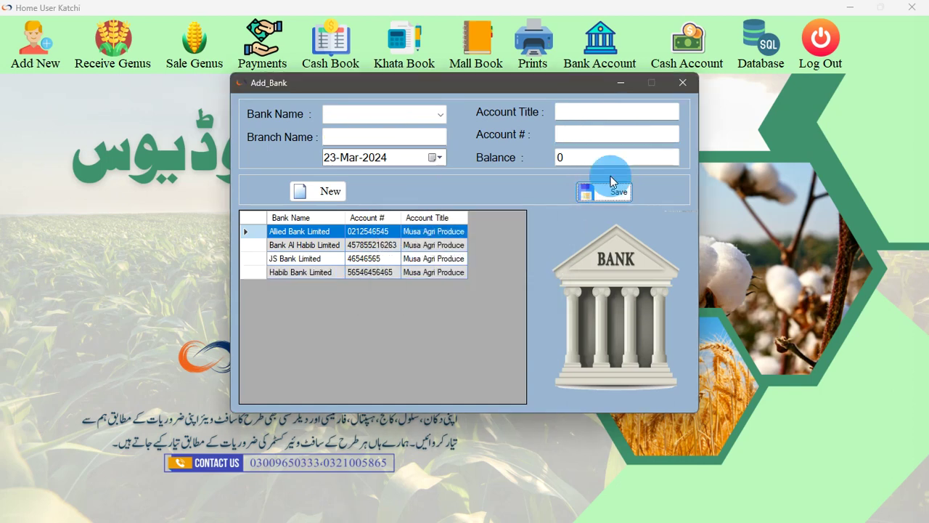
click(682, 82)
click(600, 50)
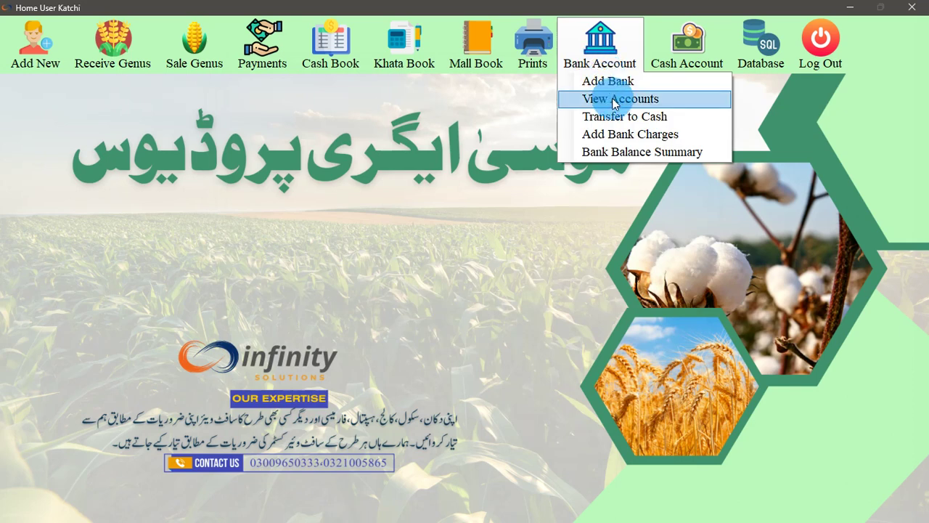
click(614, 98)
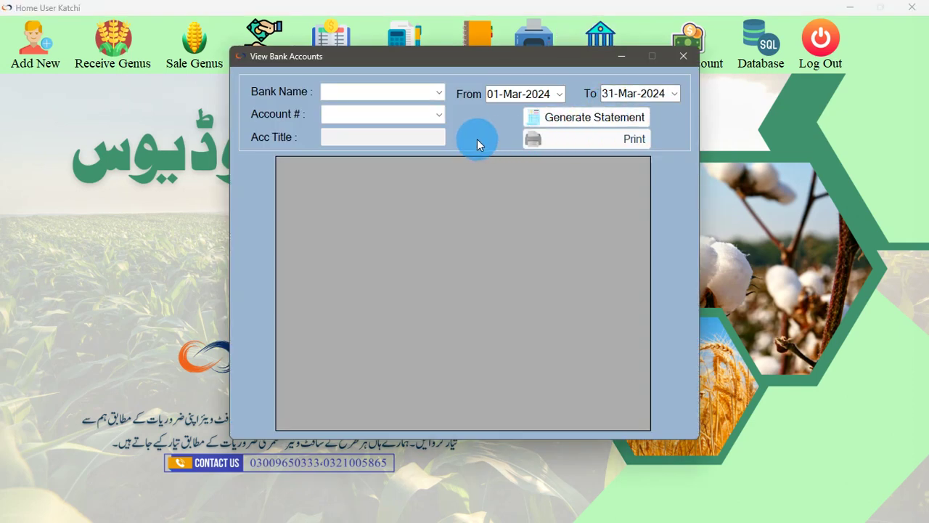
click(437, 92)
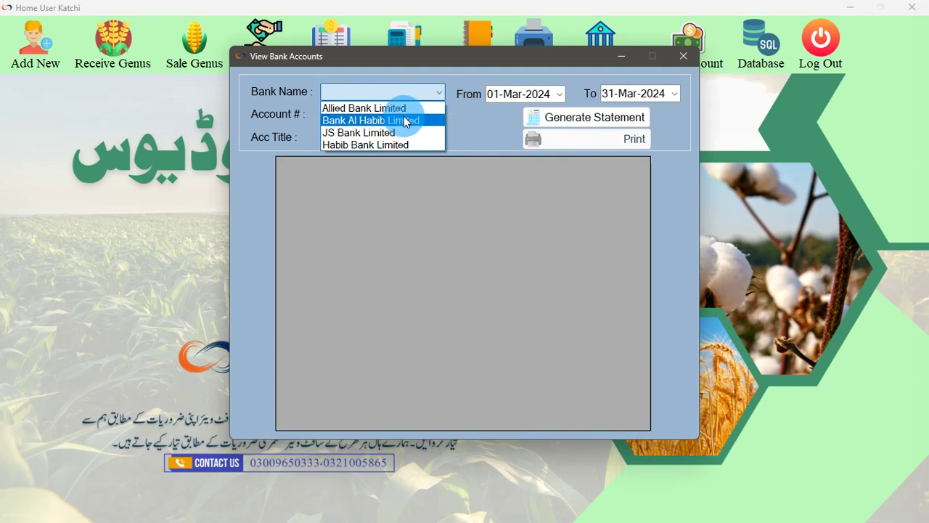
click(402, 107)
click(411, 114)
click(381, 127)
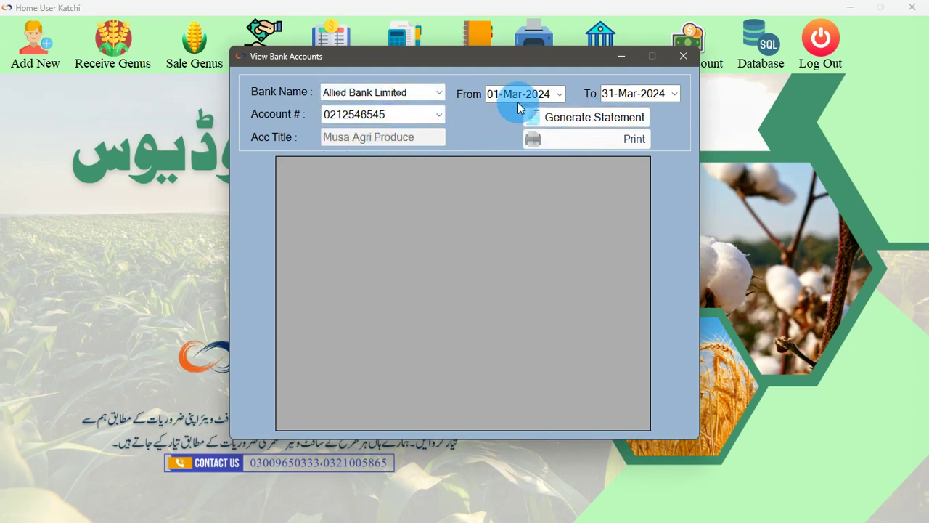
click(628, 119)
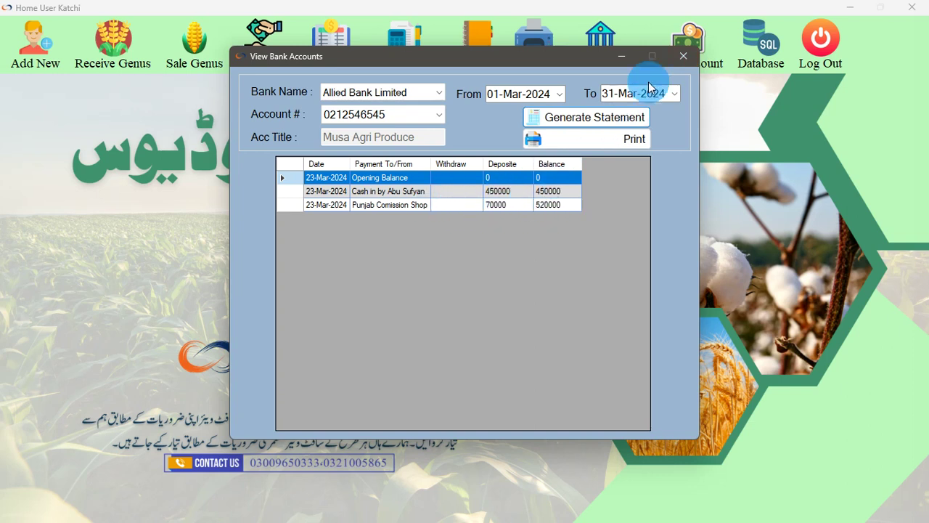
click(631, 142)
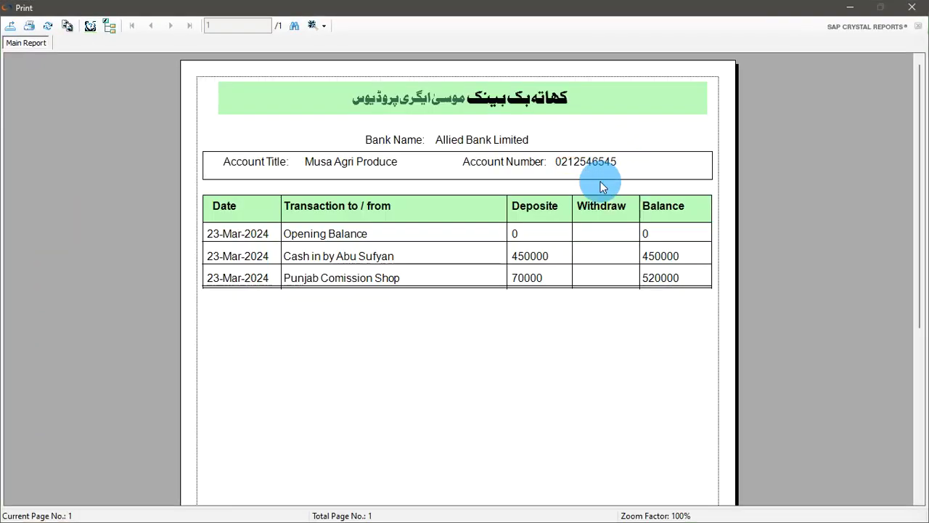
click(912, 8)
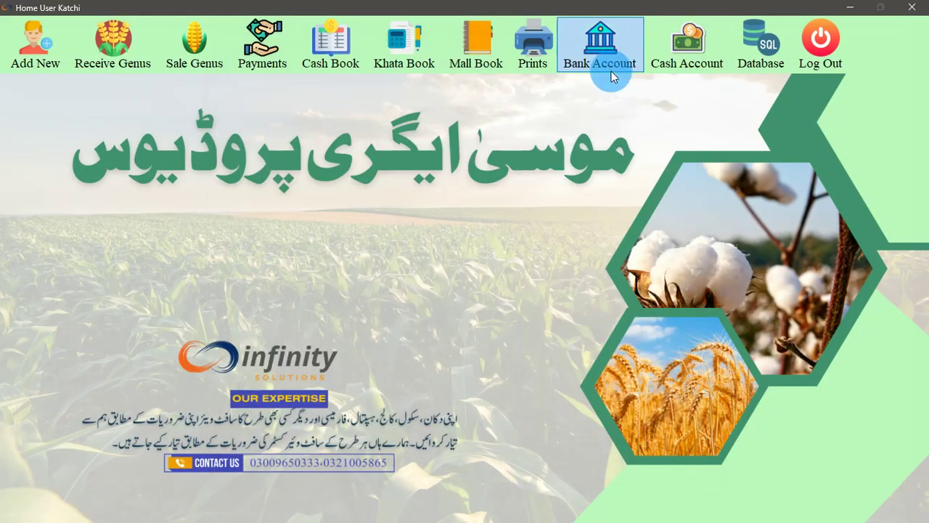
Transfer 50000 from the Allied Bank Limited account to cash
click(604, 64)
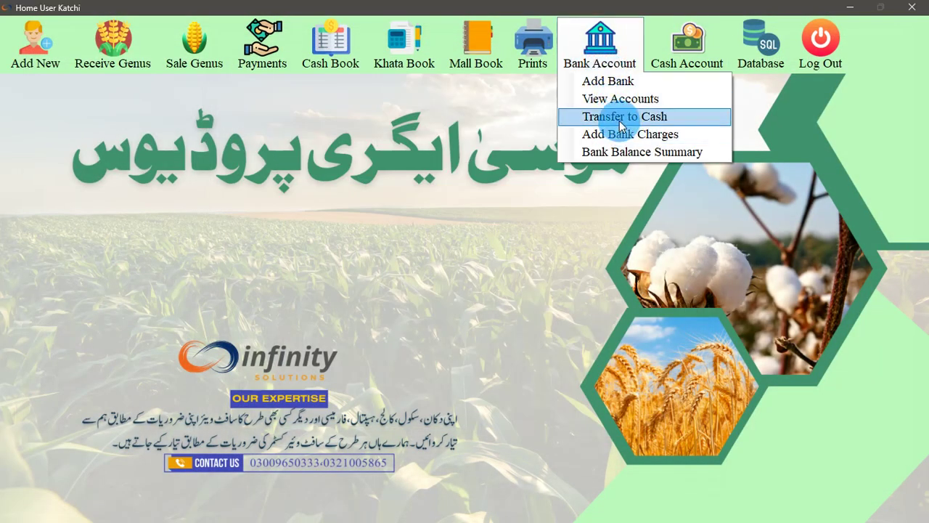
click(621, 118)
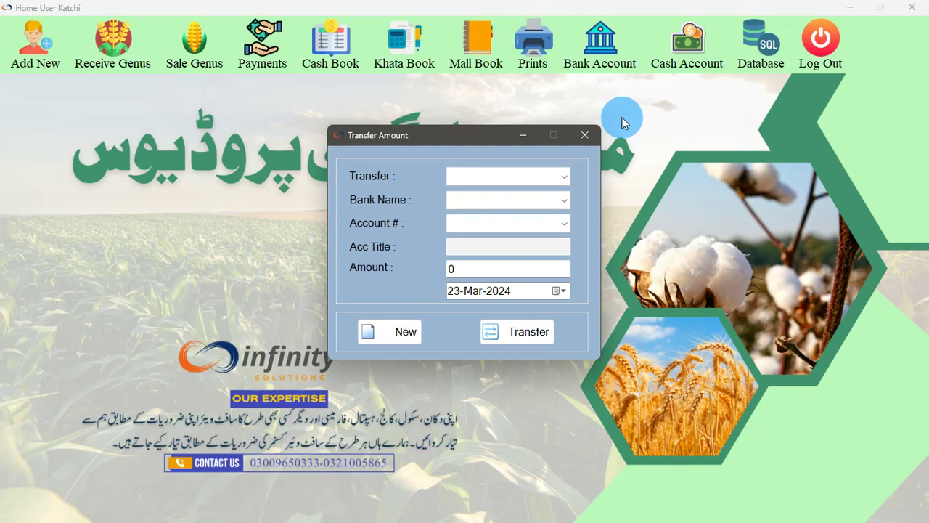
click(528, 176)
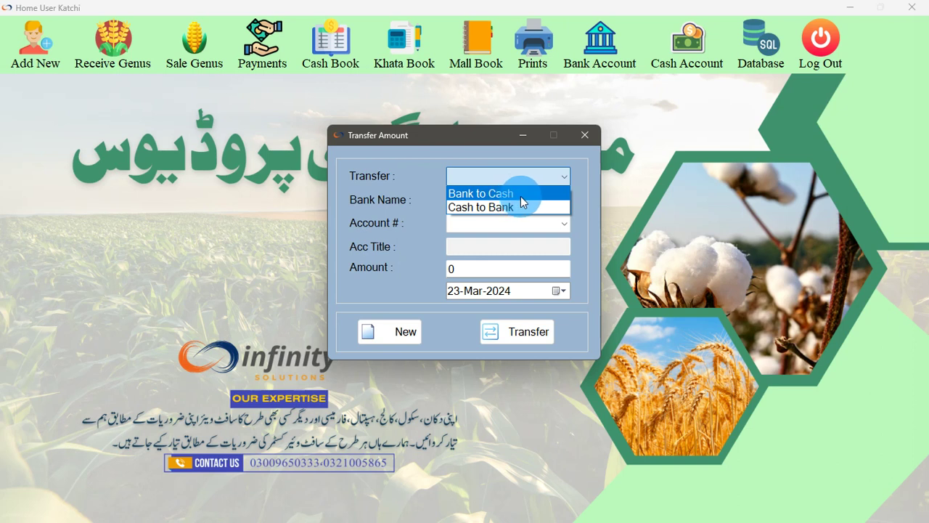
click(517, 194)
click(503, 201)
click(499, 217)
click(501, 223)
click(491, 246)
drag(484, 268, 452, 270)
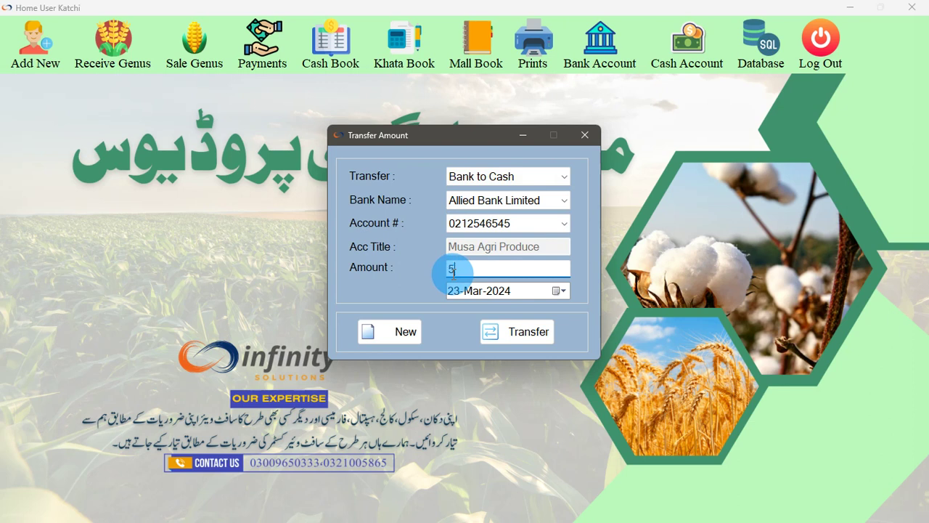
text(50000)
click(527, 332)
click(532, 297)
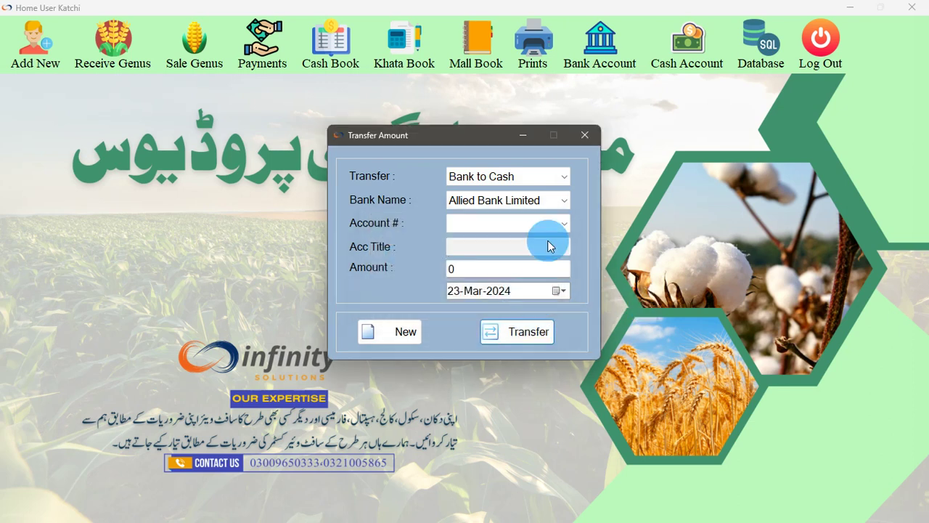
click(585, 135)
Regenerate the Allied Bank Limited statement to confirm the cash withdrawal
click(592, 64)
click(623, 106)
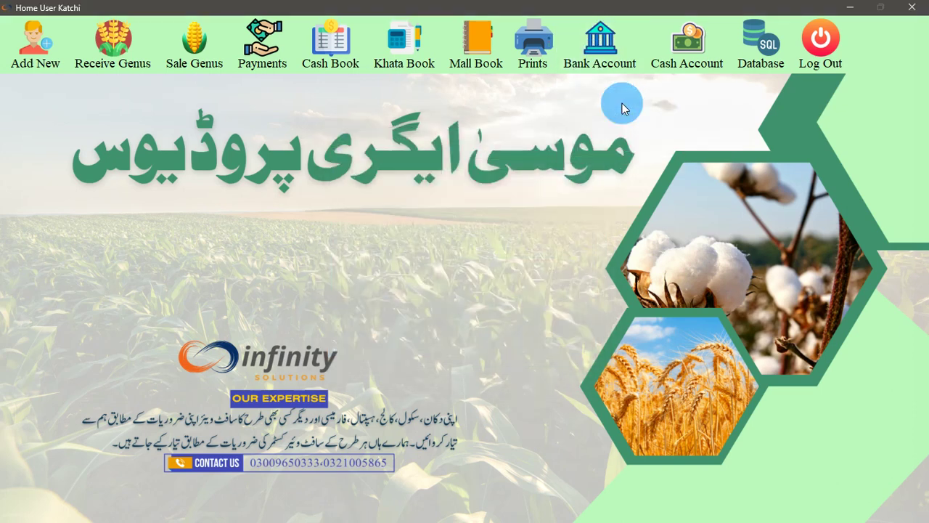
click(429, 92)
click(403, 107)
click(402, 115)
click(400, 125)
click(584, 118)
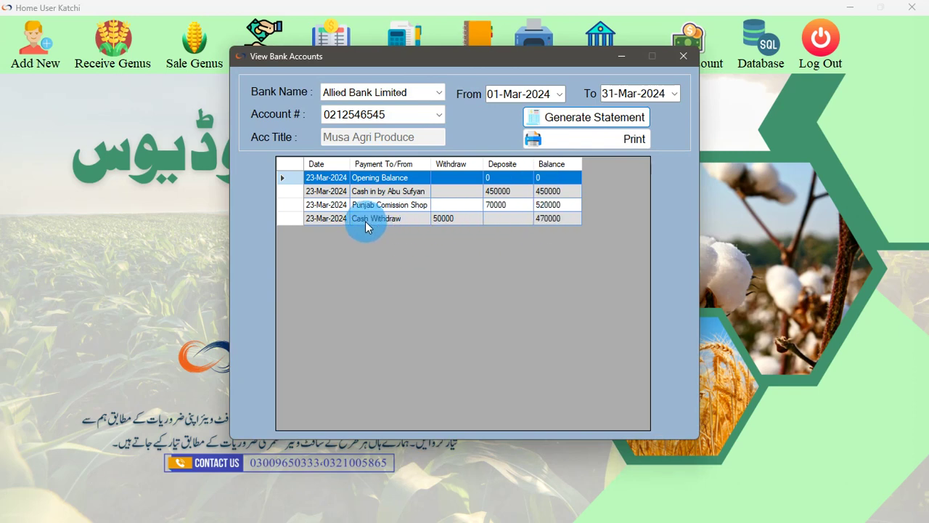
click(682, 57)
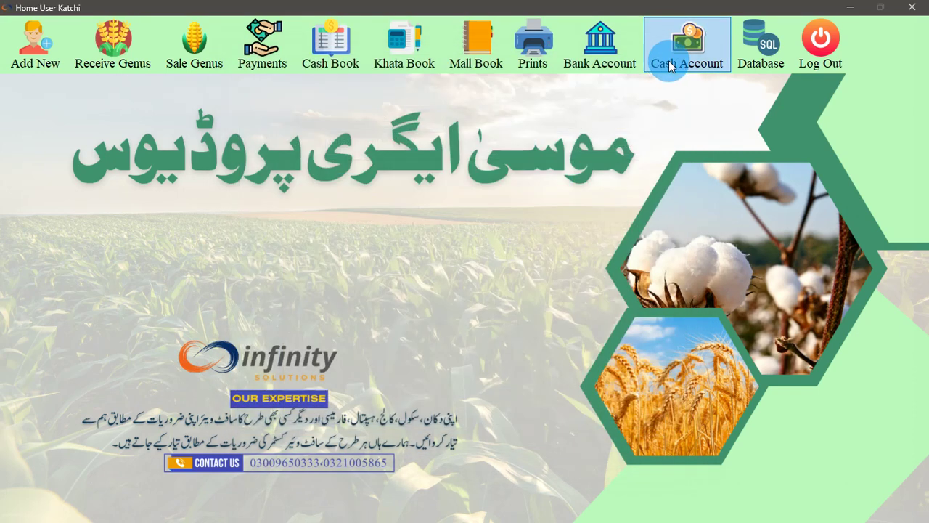
Generate the Cash Account statement showing the 50000 deposit and 367200 total
click(686, 44)
click(694, 101)
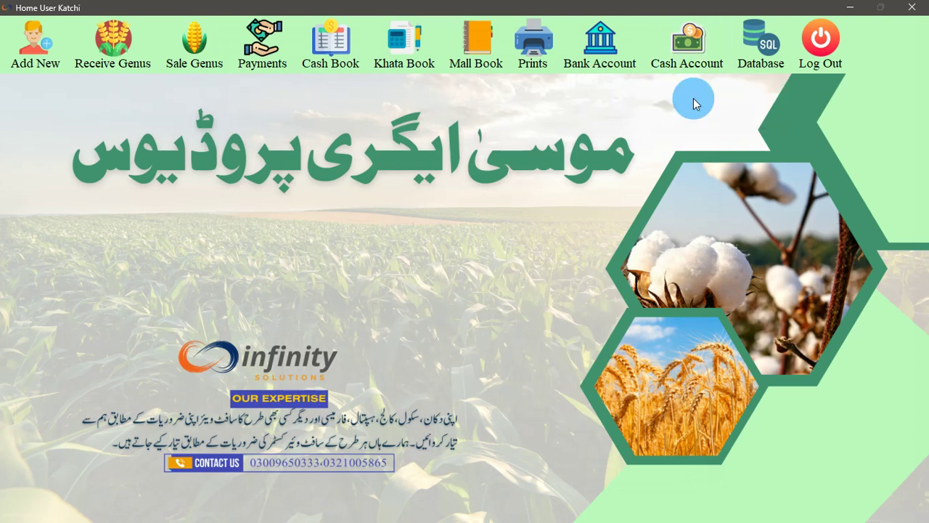
click(587, 100)
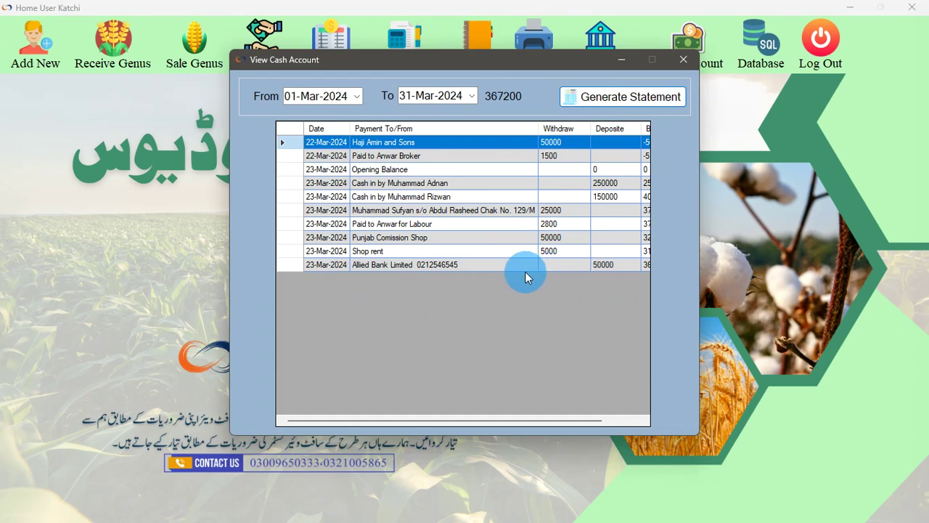
Close the cash account statement, review the Cash Book, then open Add Bank Charges
click(683, 59)
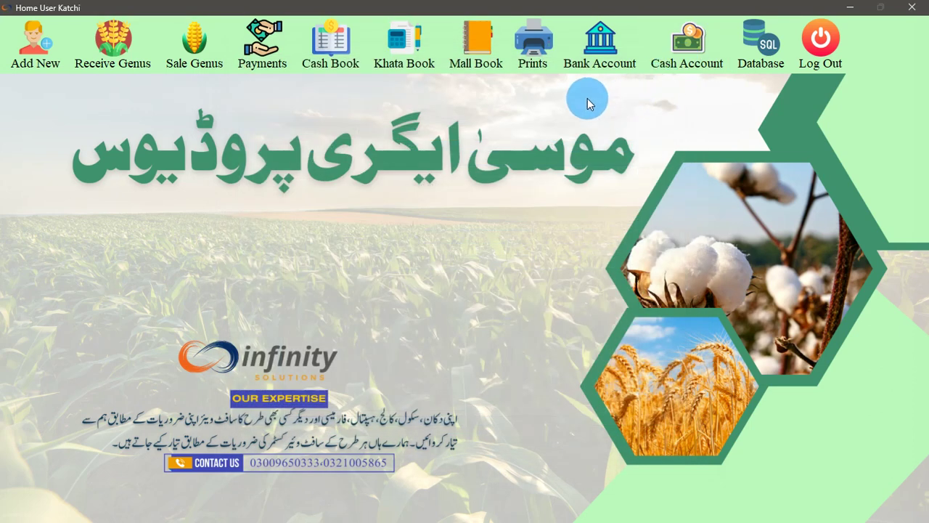
click(354, 62)
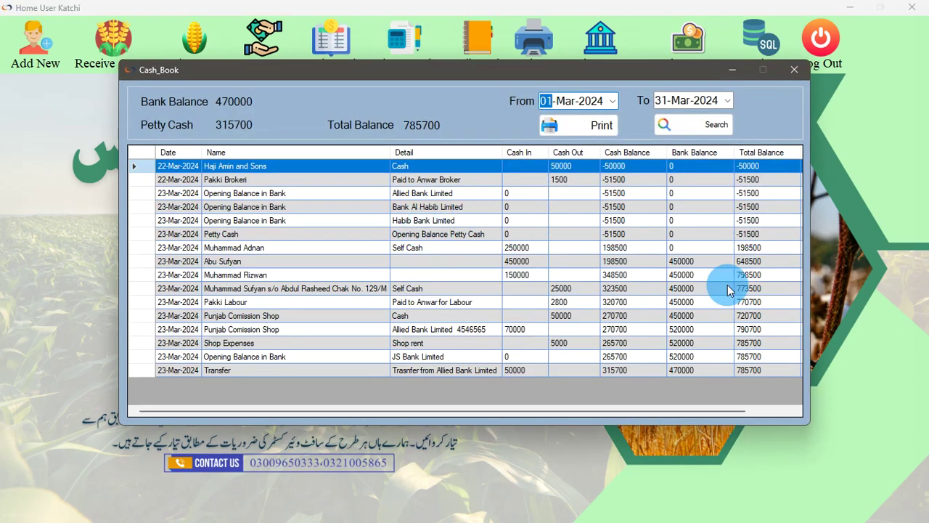
click(795, 69)
click(662, 69)
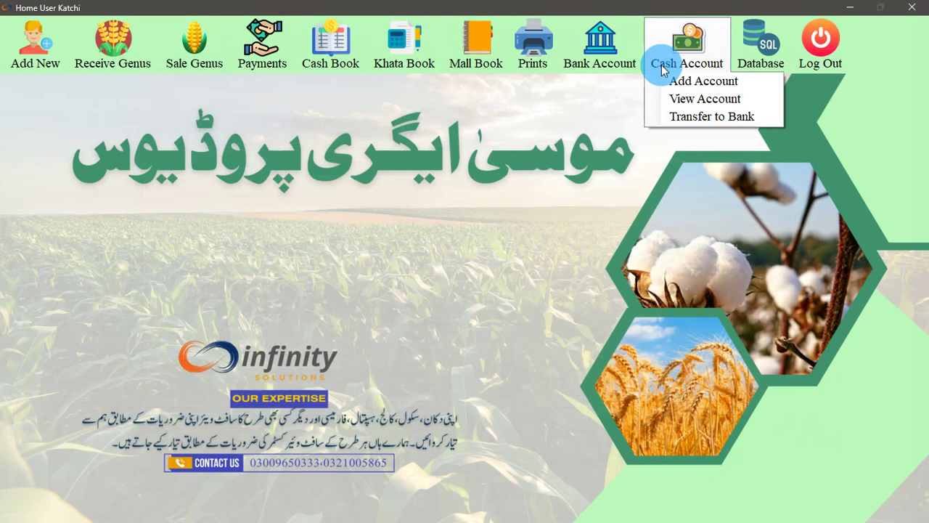
mouse_move(618, 63)
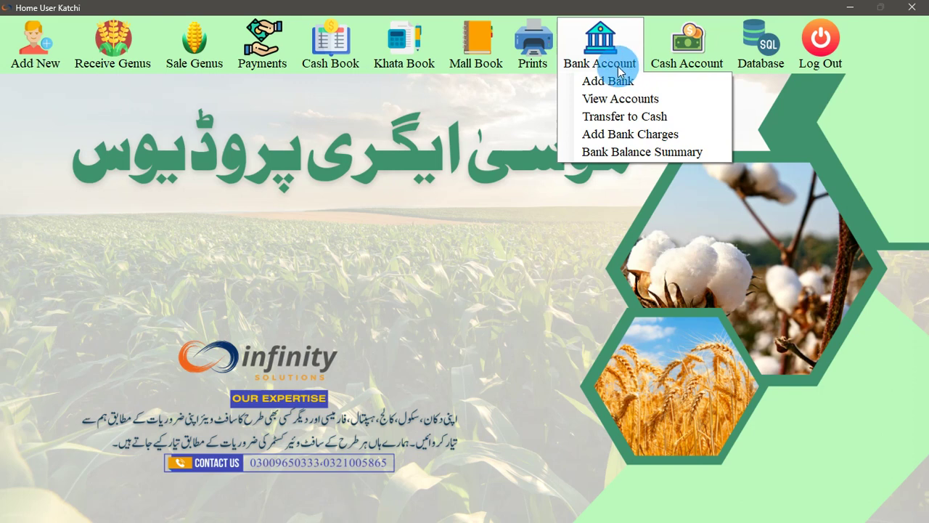
click(630, 135)
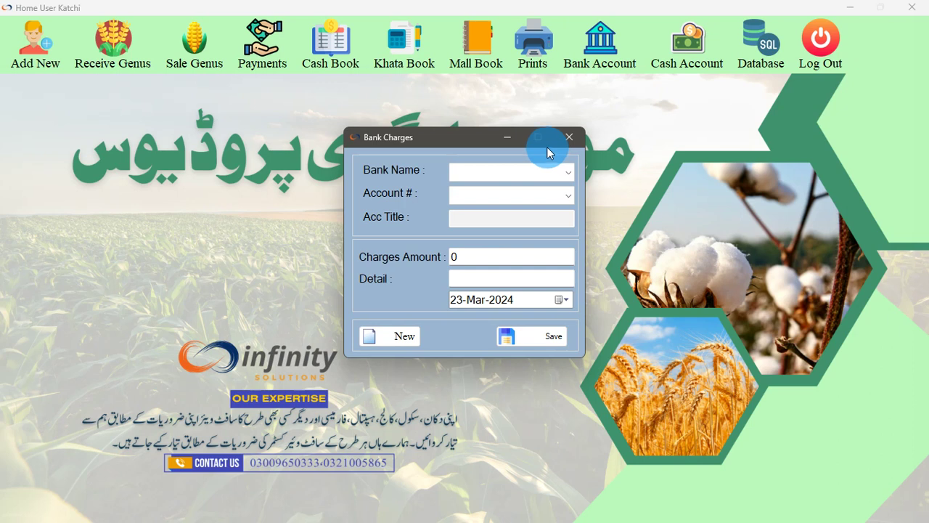
Enter a 500 charge on the Allied Bank Limited account, save it, and close the form
click(538, 171)
click(508, 186)
click(483, 196)
click(468, 213)
double_click(453, 256)
text(500)
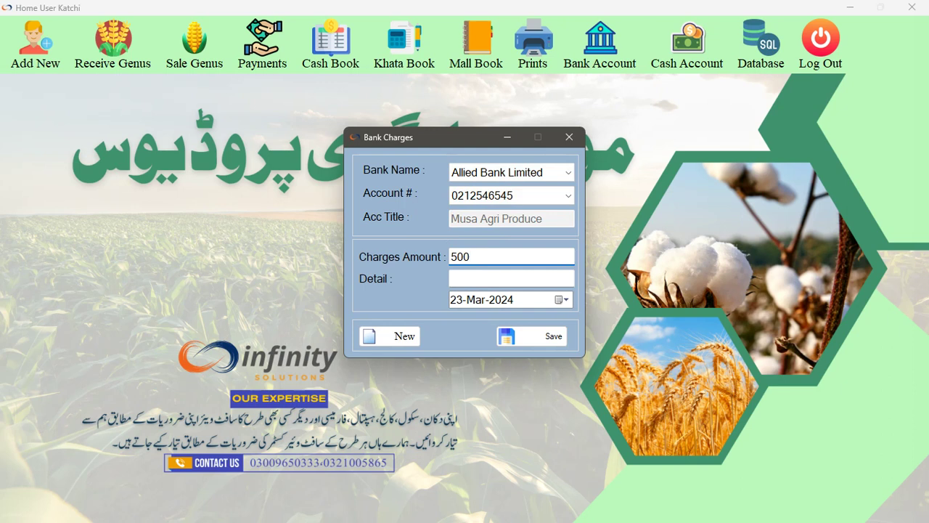
click(489, 278)
text(TM)
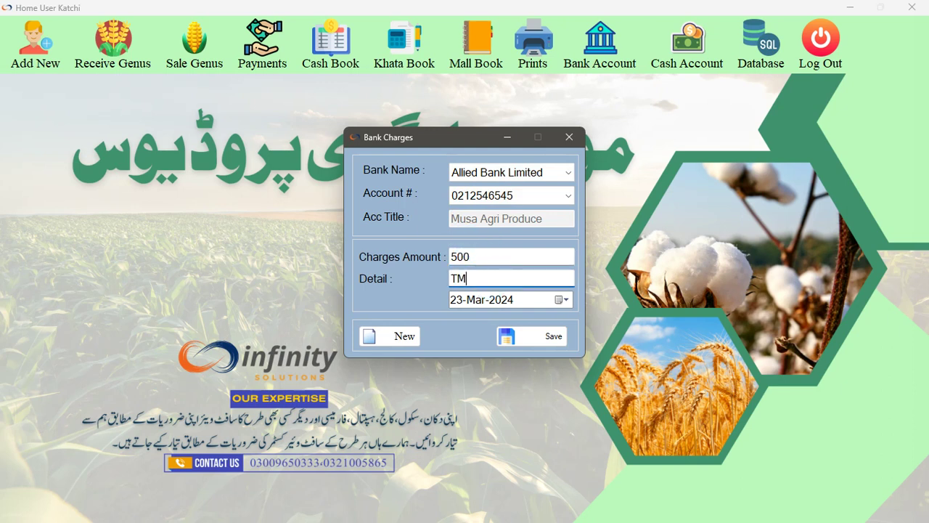
click(546, 336)
click(518, 299)
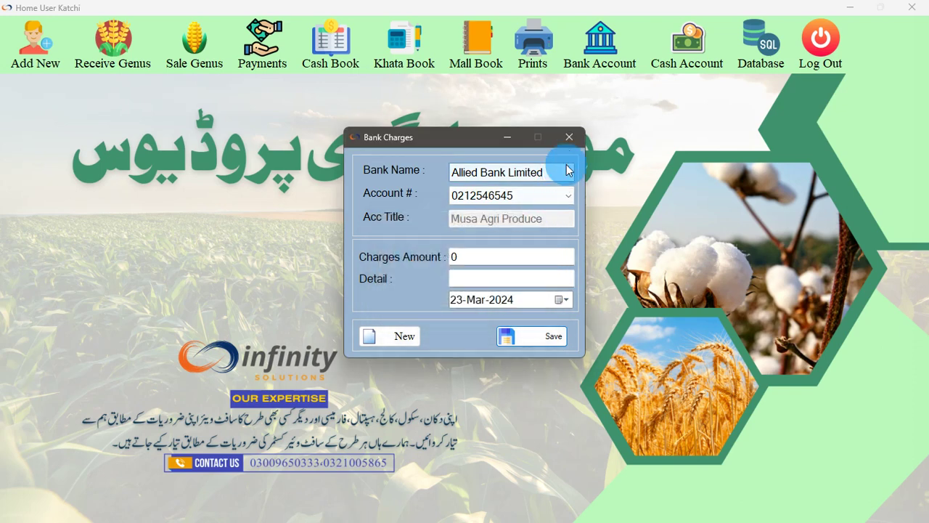
click(569, 136)
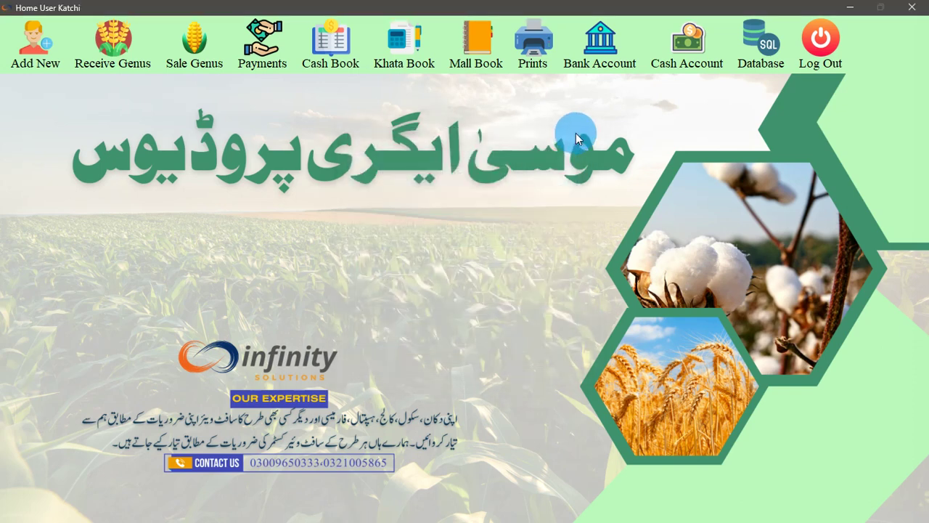
click(590, 66)
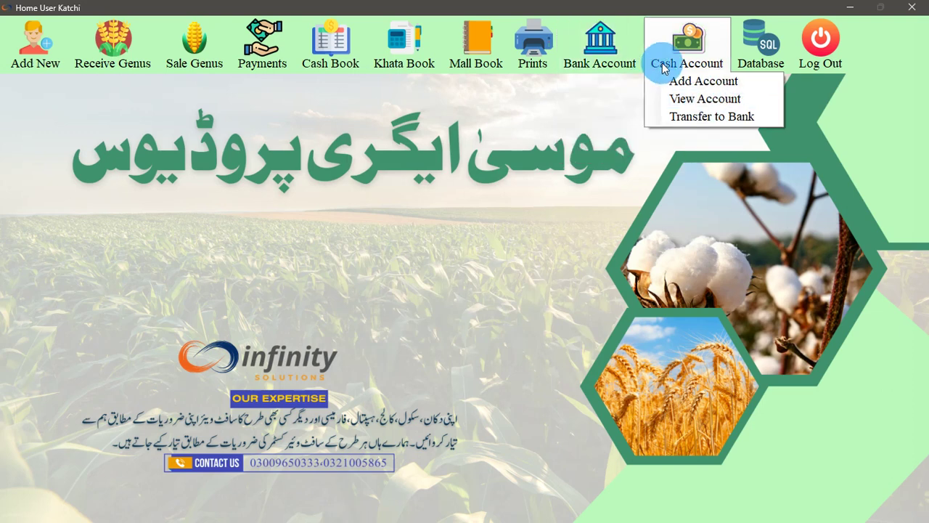
Review each of the four banks in the Bank Accounts Summary, ending on Allied Bank at 469500
click(615, 150)
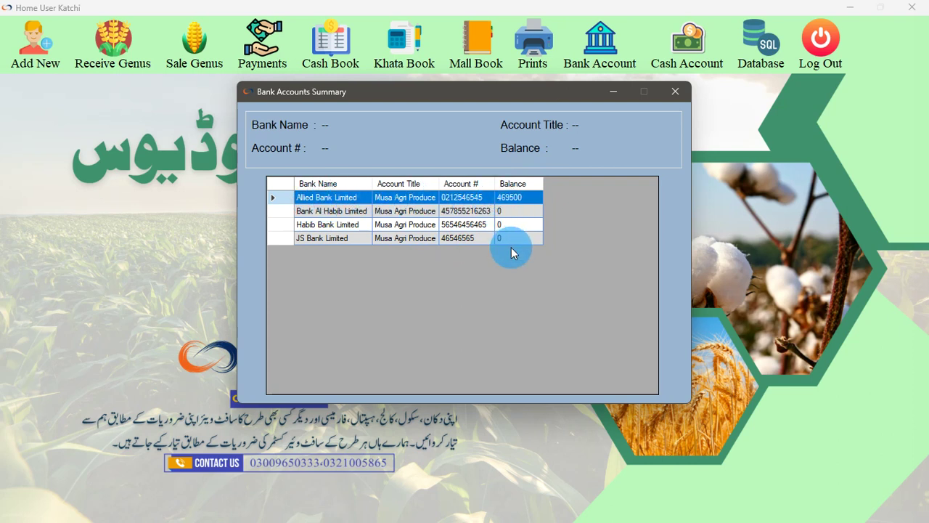
click(317, 202)
click(319, 211)
click(323, 225)
click(321, 238)
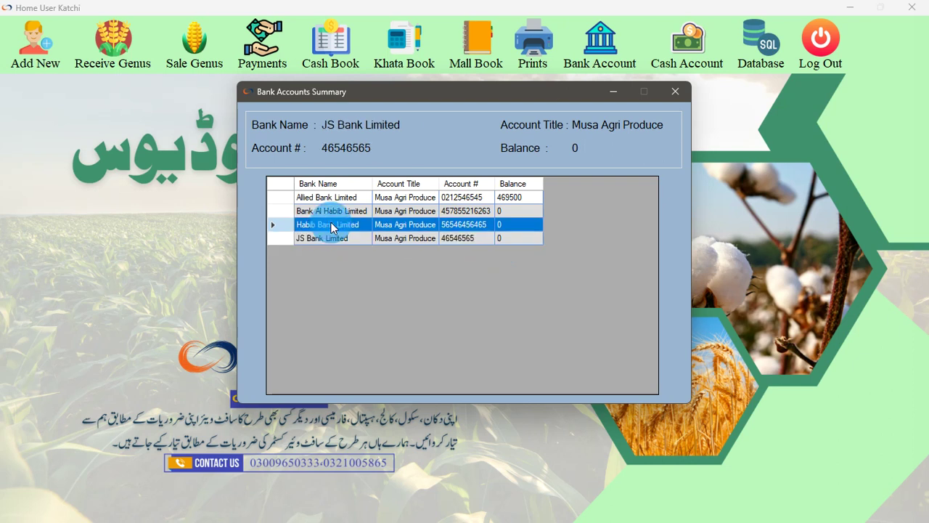
click(336, 211)
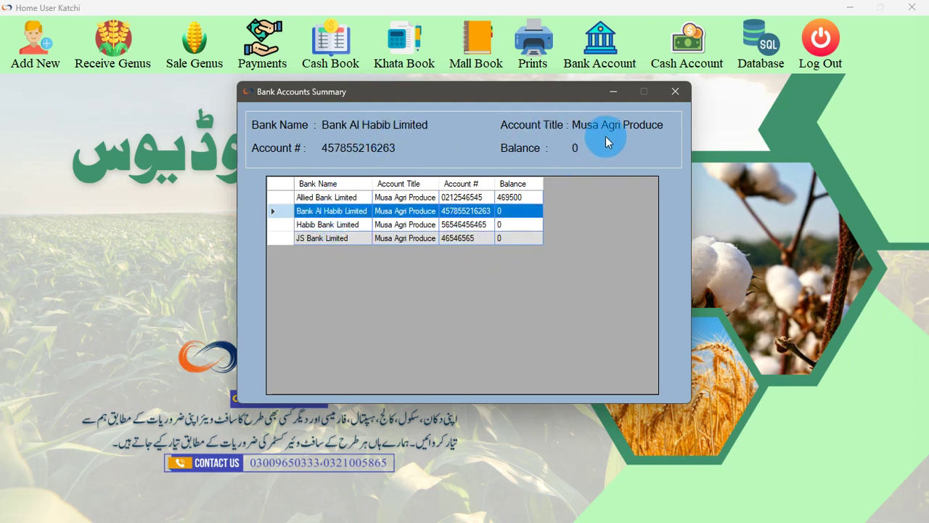
click(363, 197)
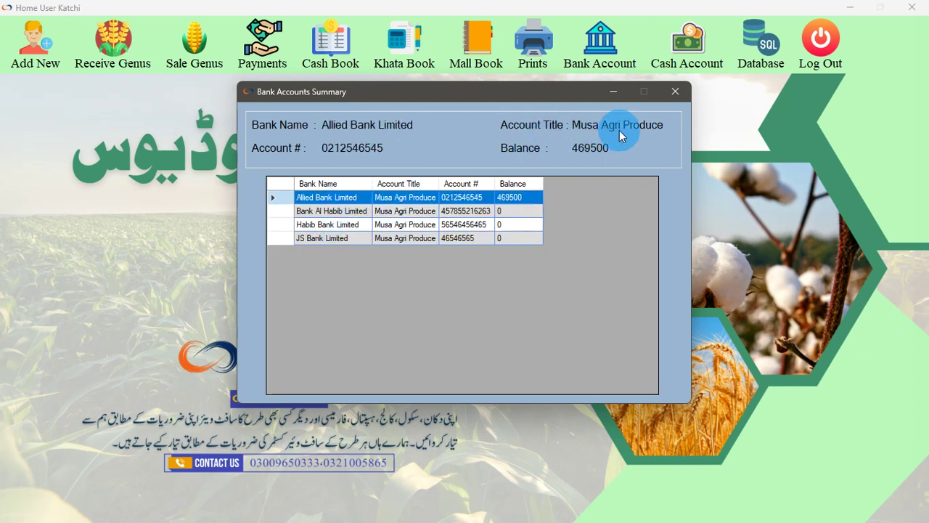
click(675, 93)
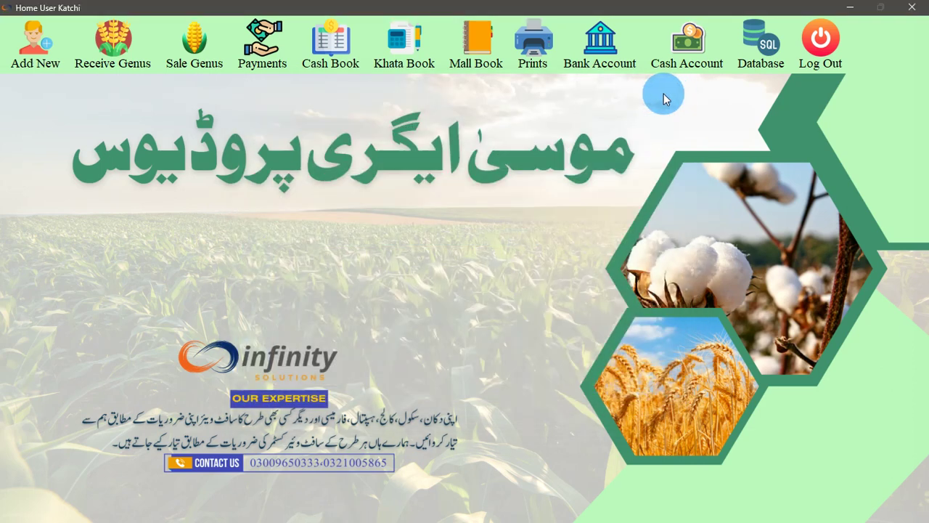
click(600, 67)
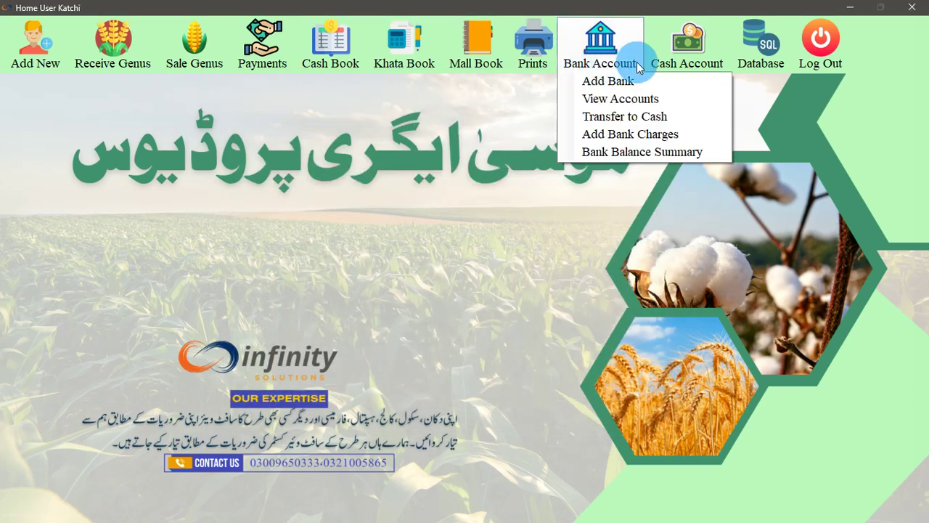
mouse_move(664, 56)
click(687, 81)
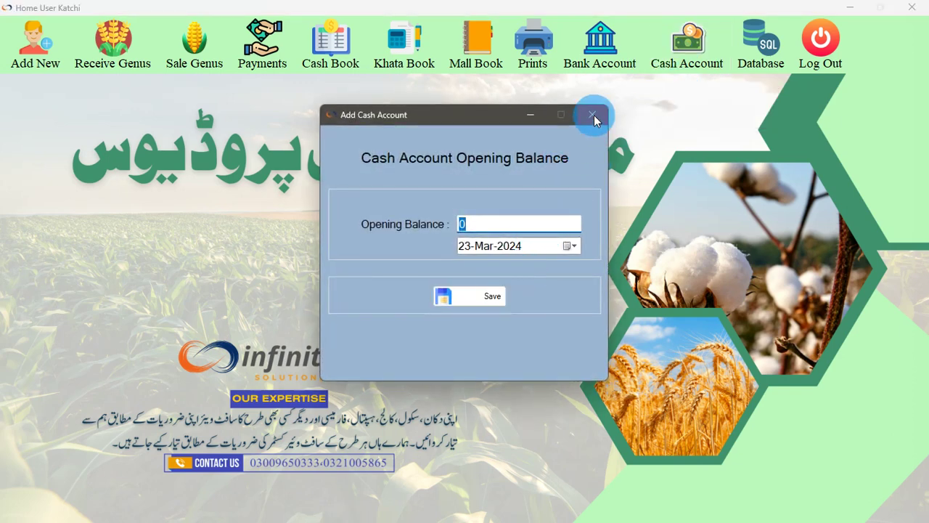
click(592, 114)
mouse_move(688, 48)
click(695, 100)
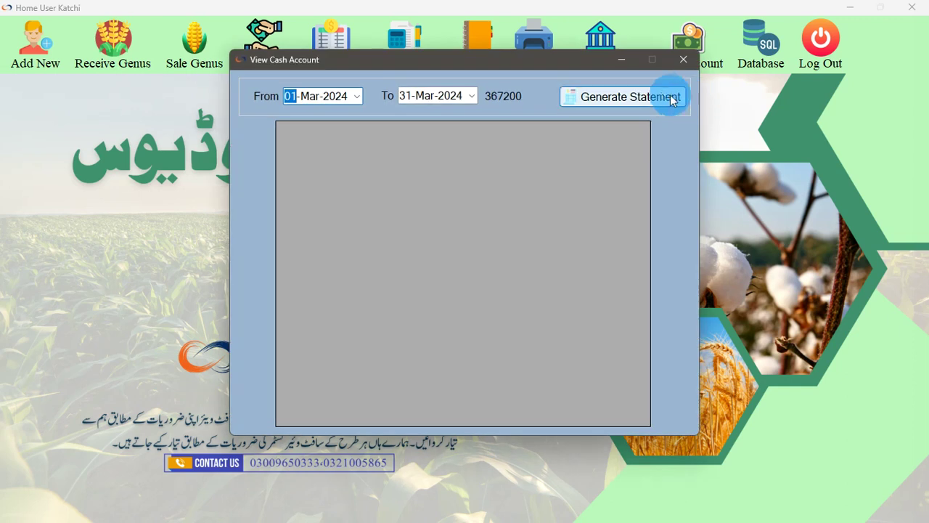
click(566, 105)
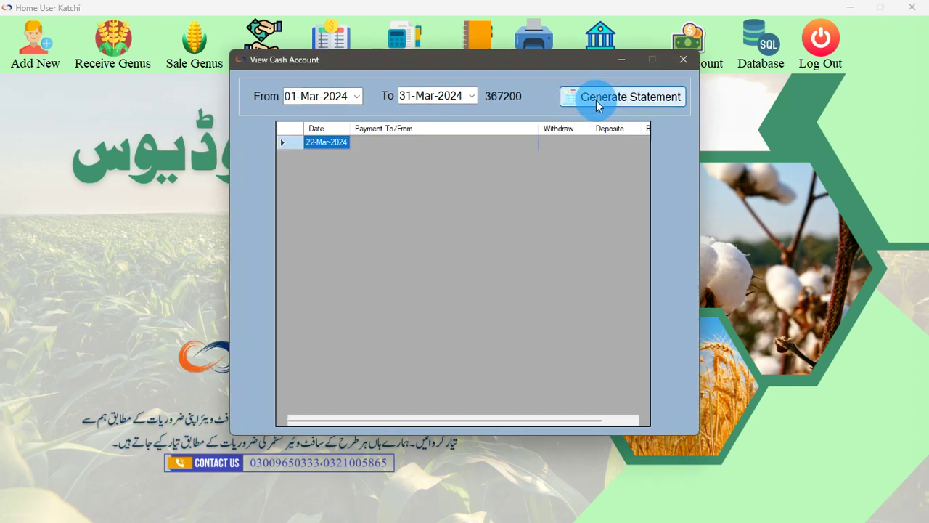
drag(554, 419, 599, 419)
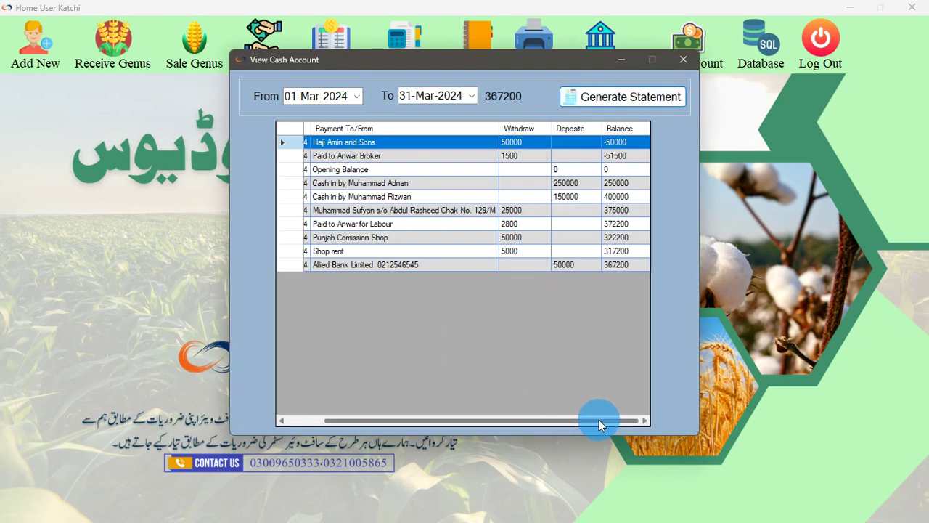
click(296, 105)
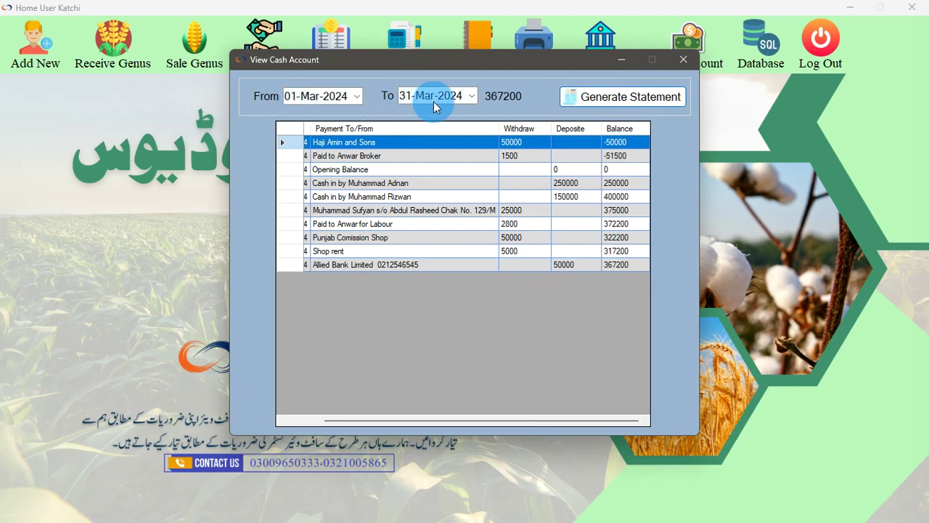
click(684, 60)
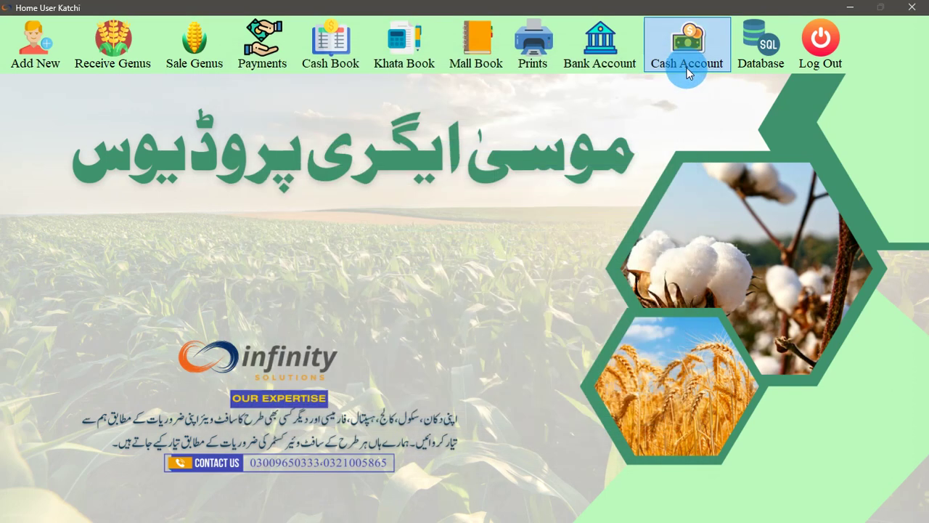
click(687, 47)
click(709, 117)
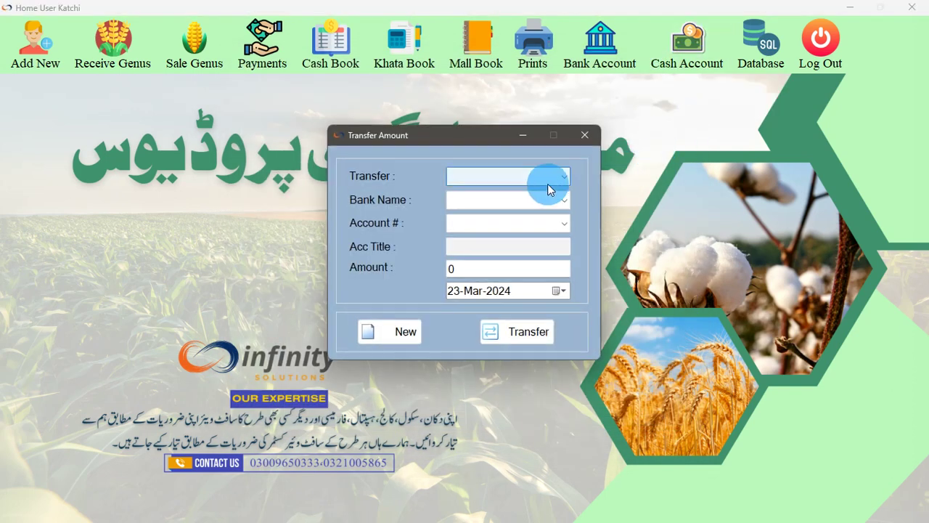
click(506, 178)
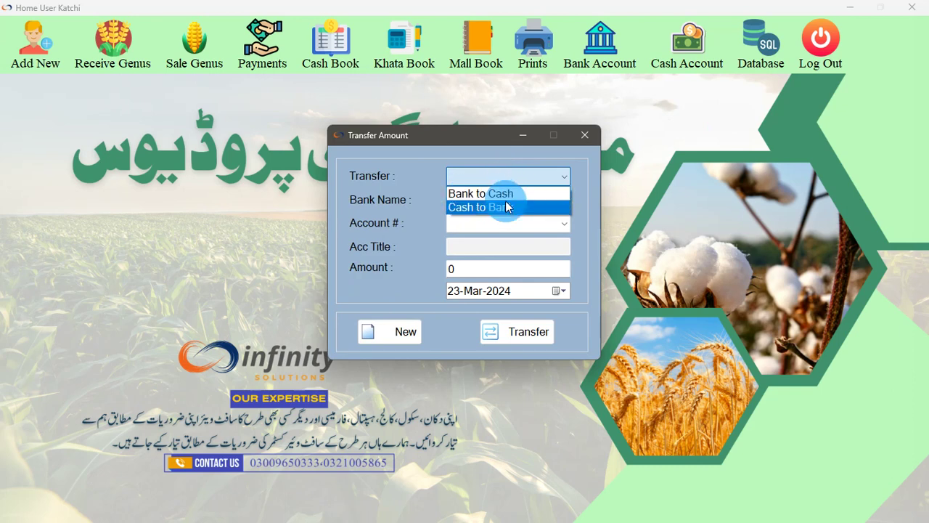
click(586, 136)
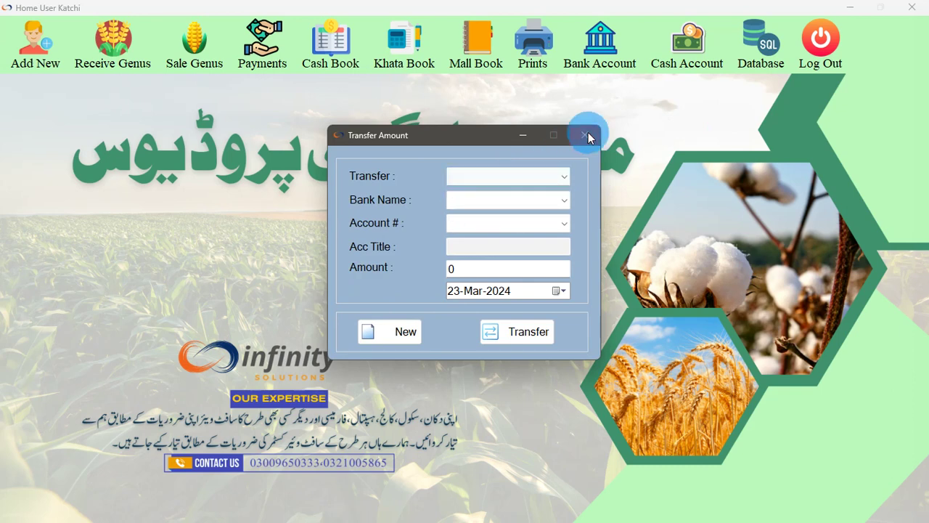
click(585, 136)
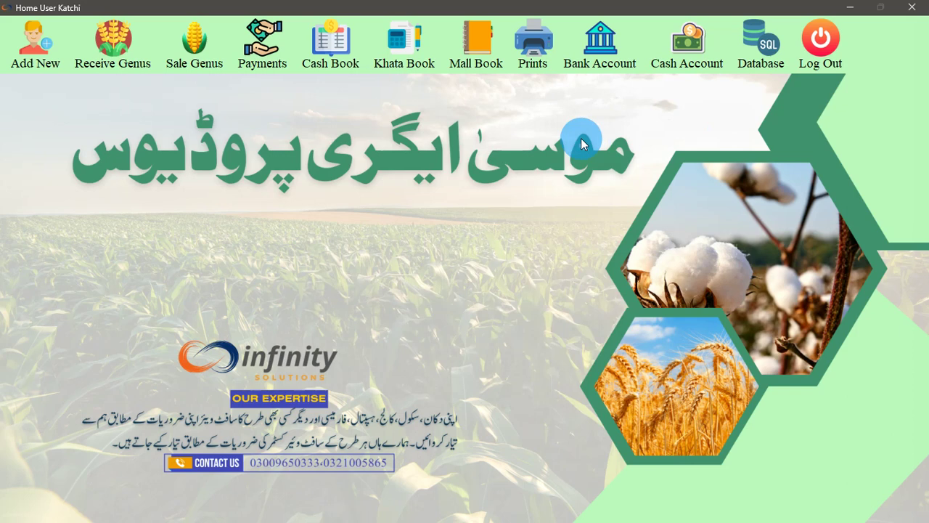
Log out of the Katchi user and log back in with the Pakki user's password
click(818, 62)
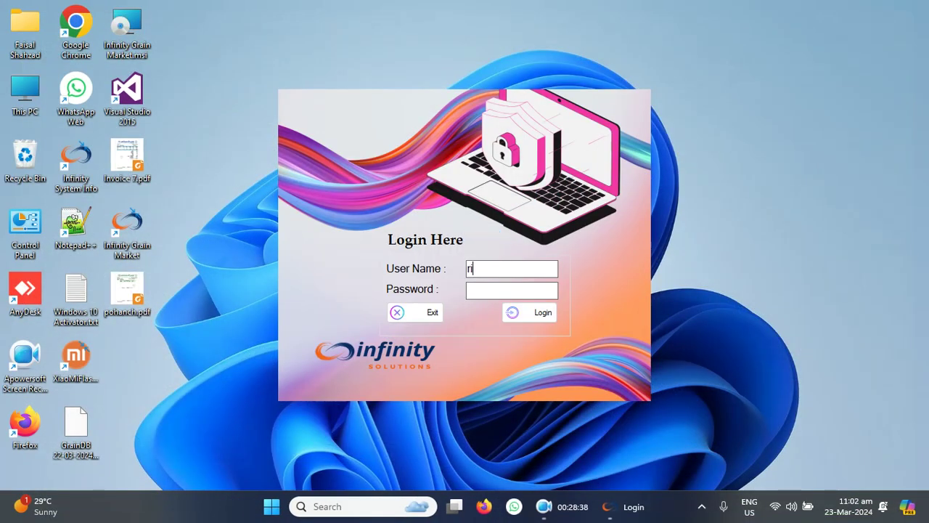
key(Tab)
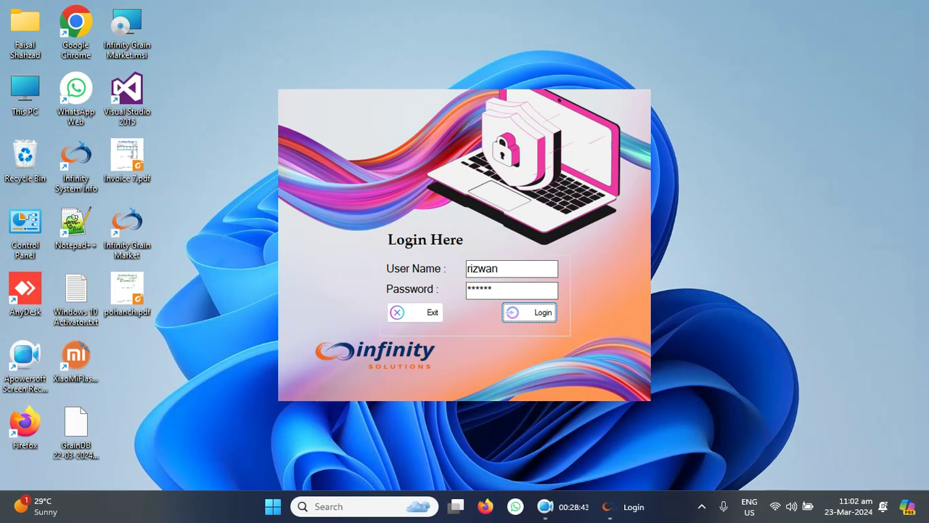
key(Return)
click(34, 45)
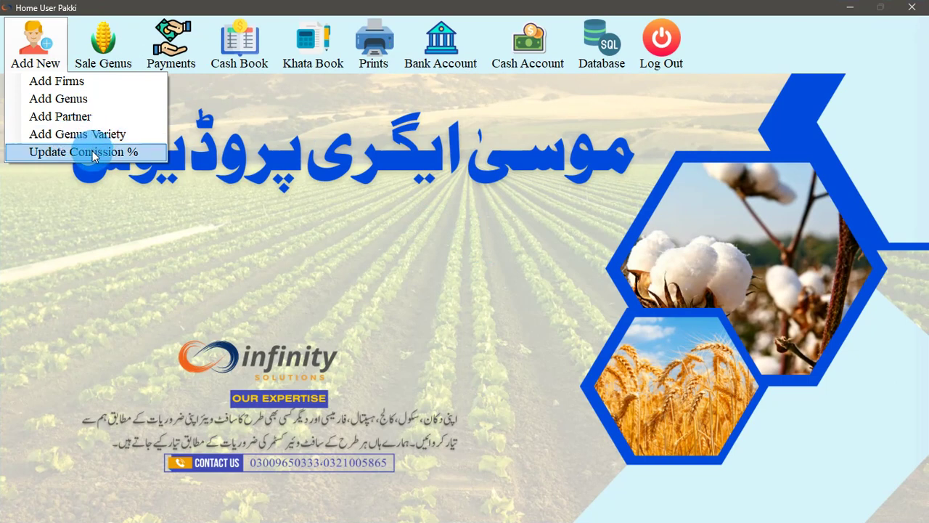
Open the sale-out commission rates and inspect Market Fee, Brokeri, Comission, Sutli and Labour Cotton
click(94, 153)
drag(425, 110, 467, 112)
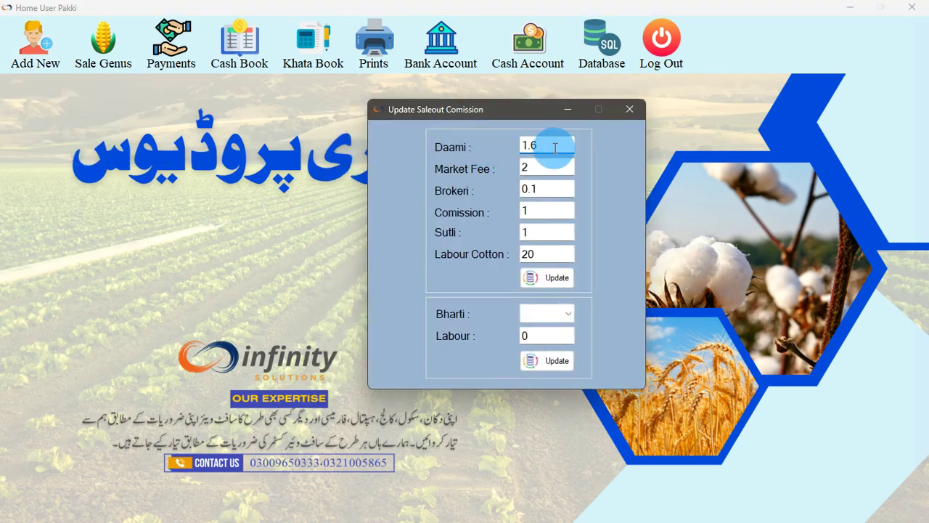
click(543, 170)
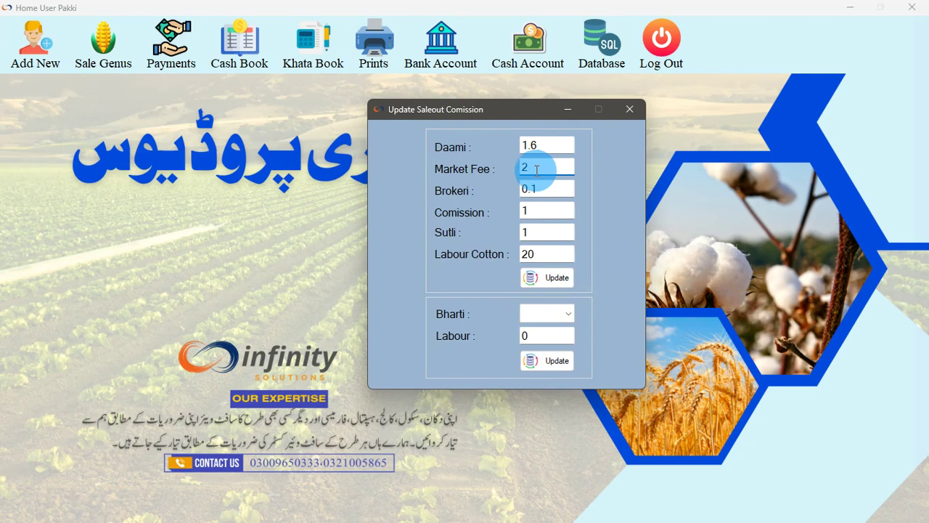
drag(559, 189, 515, 188)
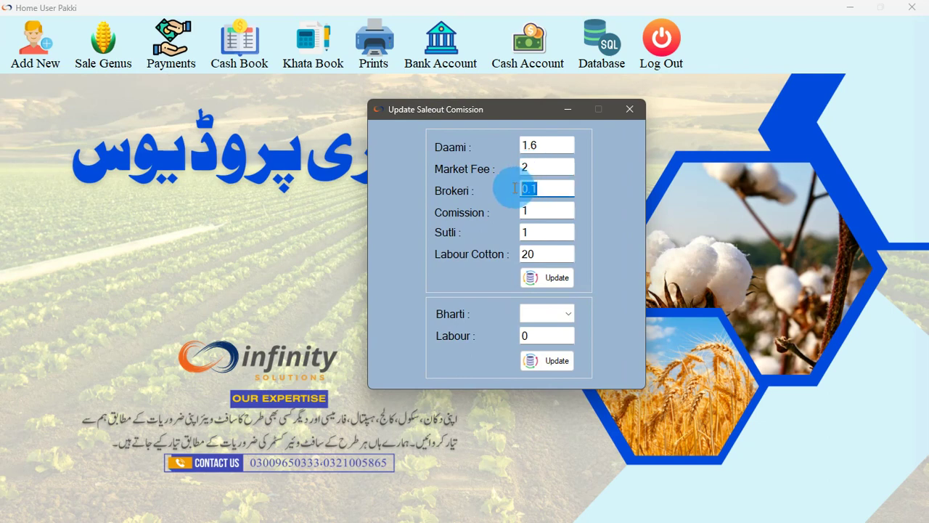
double_click(529, 167)
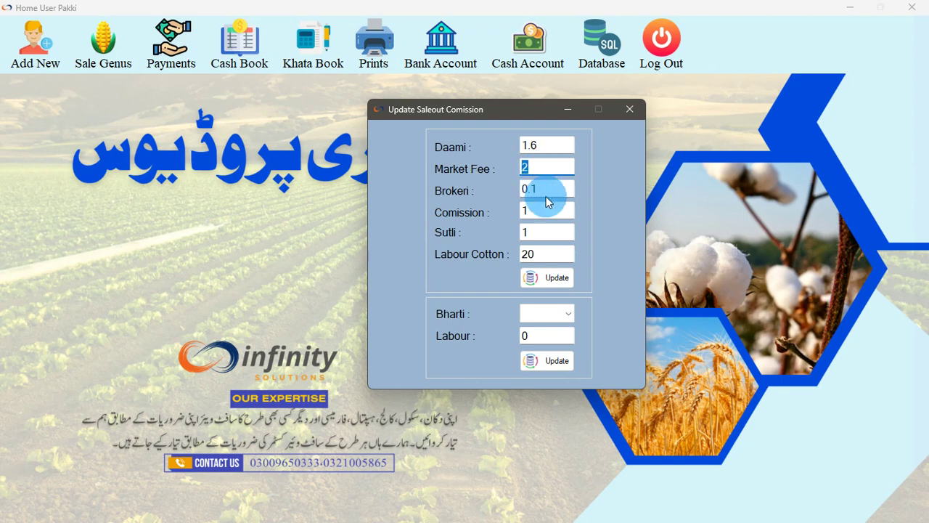
double_click(534, 190)
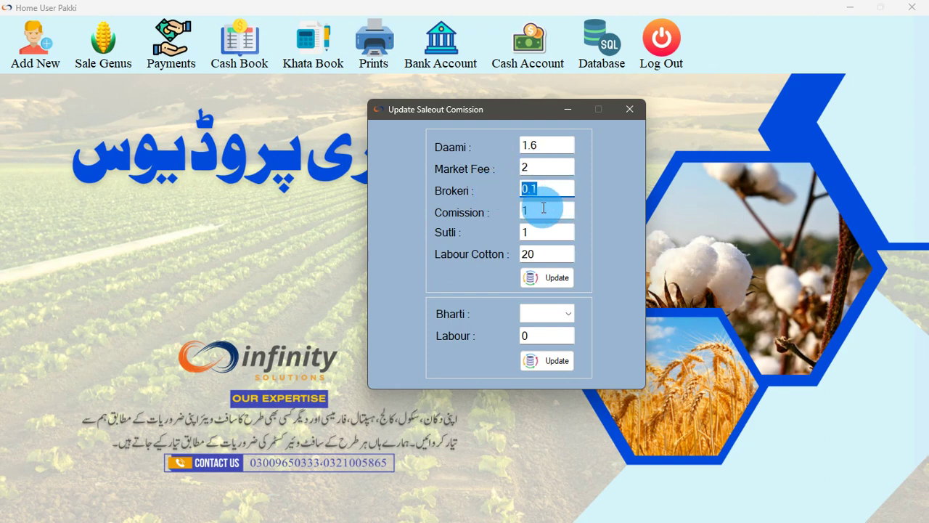
double_click(539, 211)
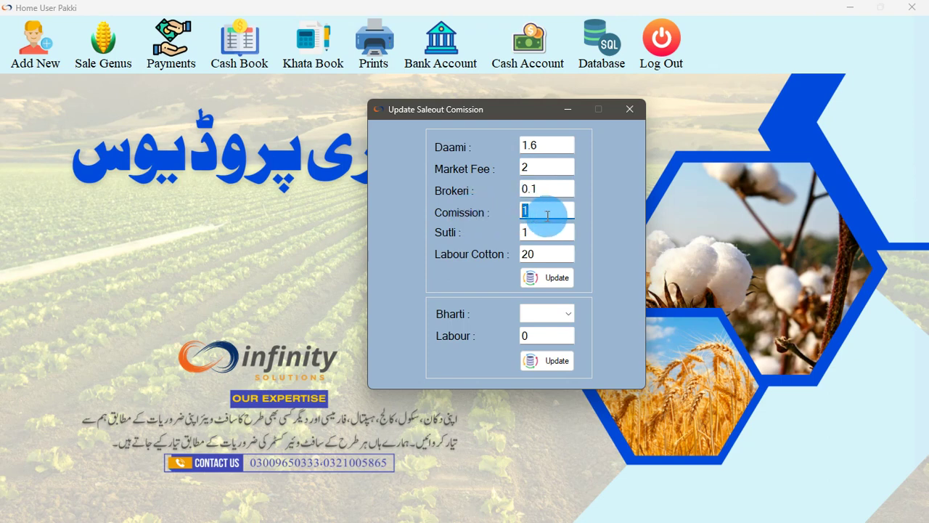
double_click(523, 232)
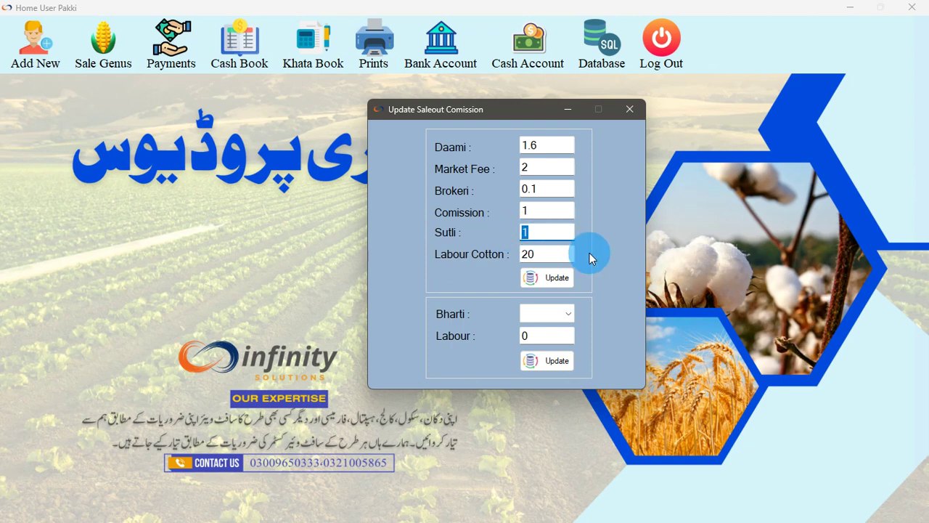
drag(541, 254, 498, 255)
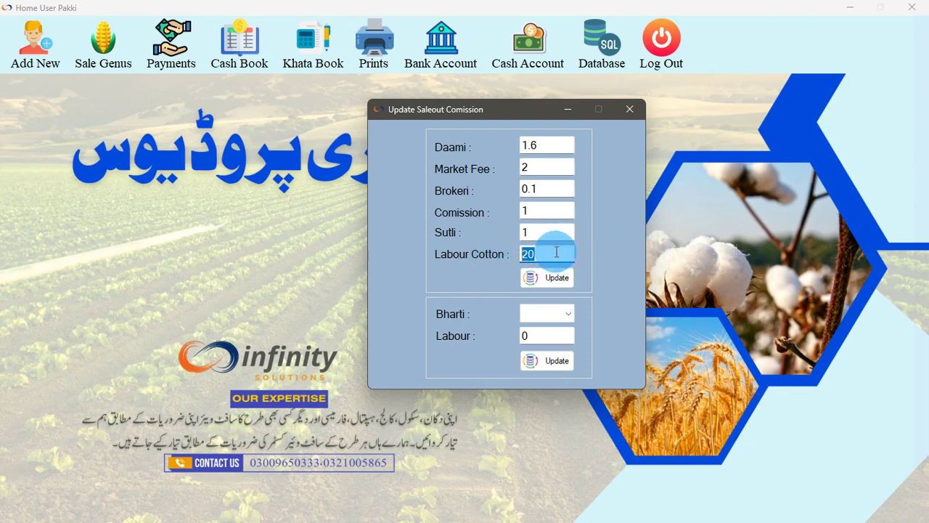
Compare labour rates for Bharti 45, 55, 60, 65 and 75, then close the settings
click(548, 315)
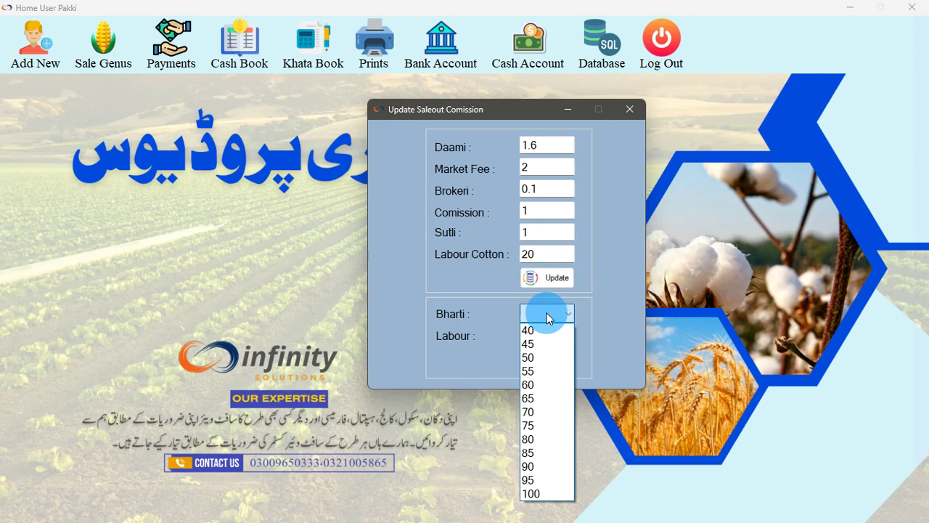
click(548, 315)
click(549, 315)
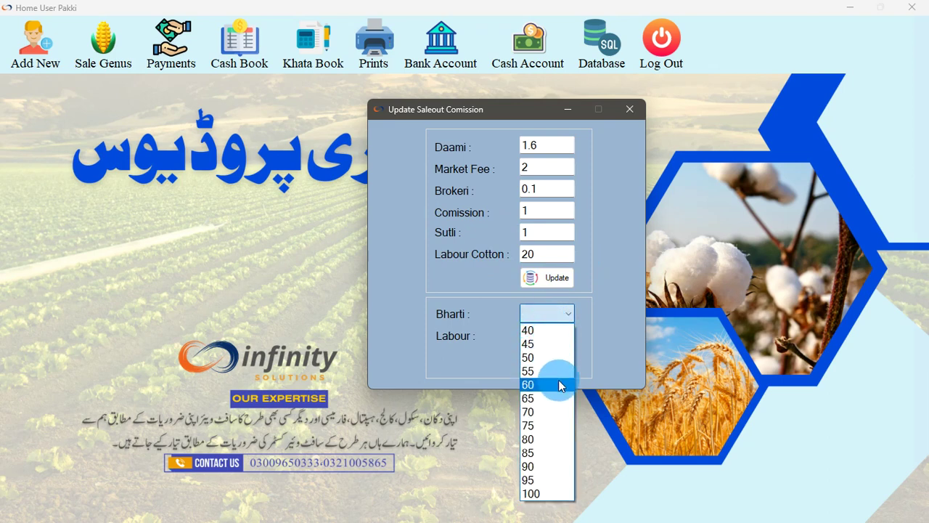
click(484, 363)
click(552, 315)
click(537, 343)
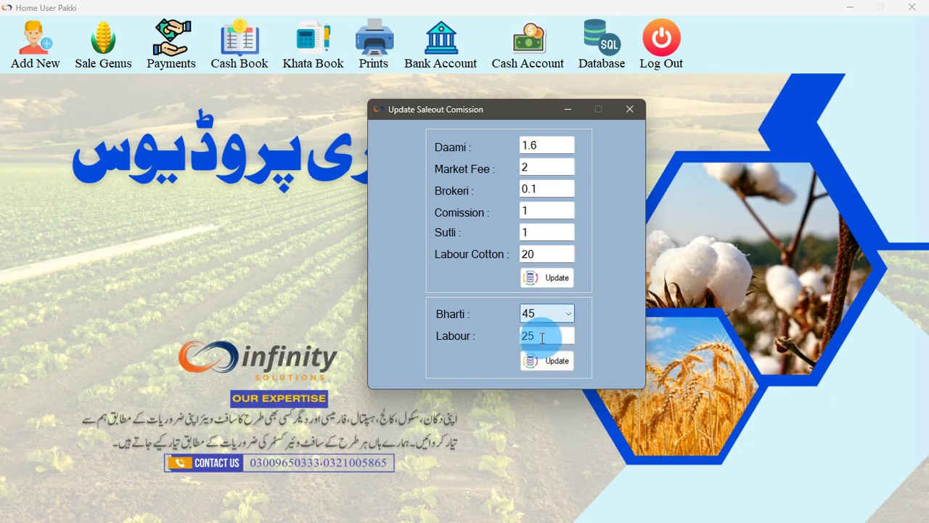
click(546, 315)
click(546, 371)
click(550, 313)
click(546, 384)
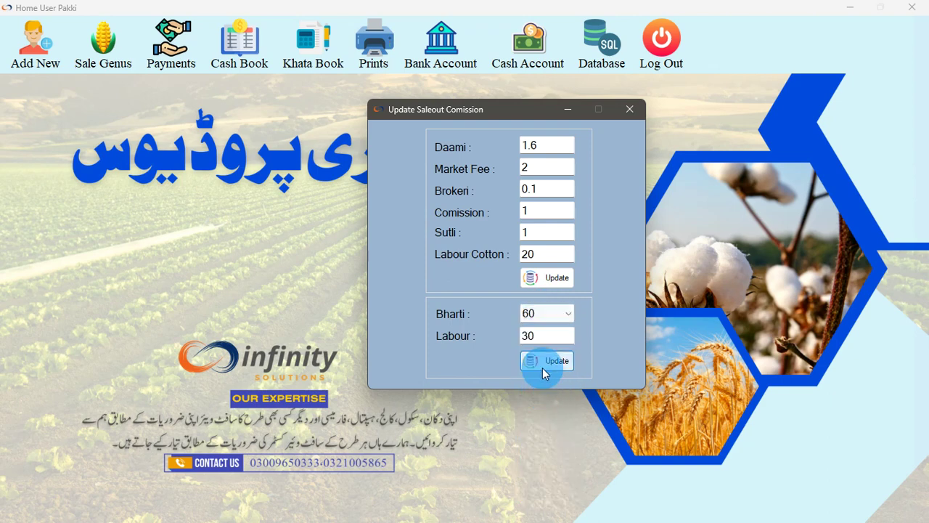
click(546, 312)
click(545, 394)
click(556, 320)
click(544, 423)
click(552, 358)
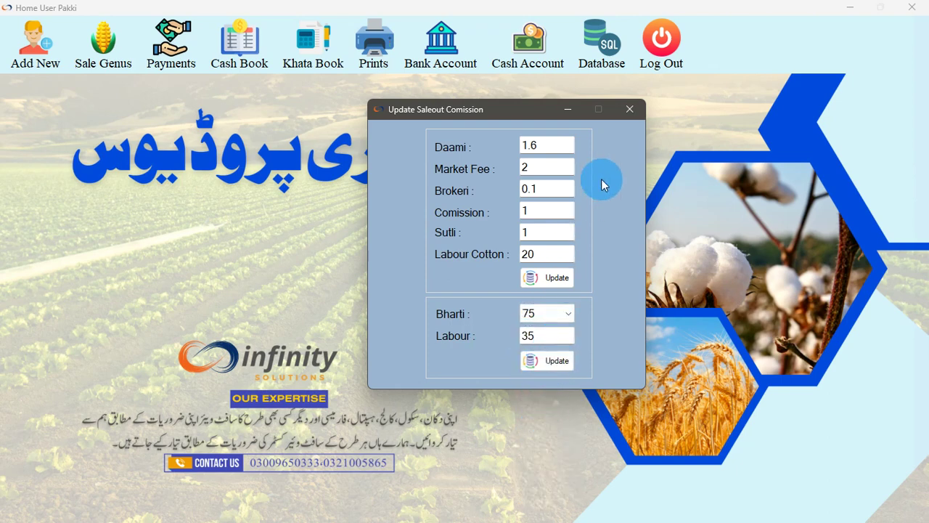
click(629, 109)
click(125, 62)
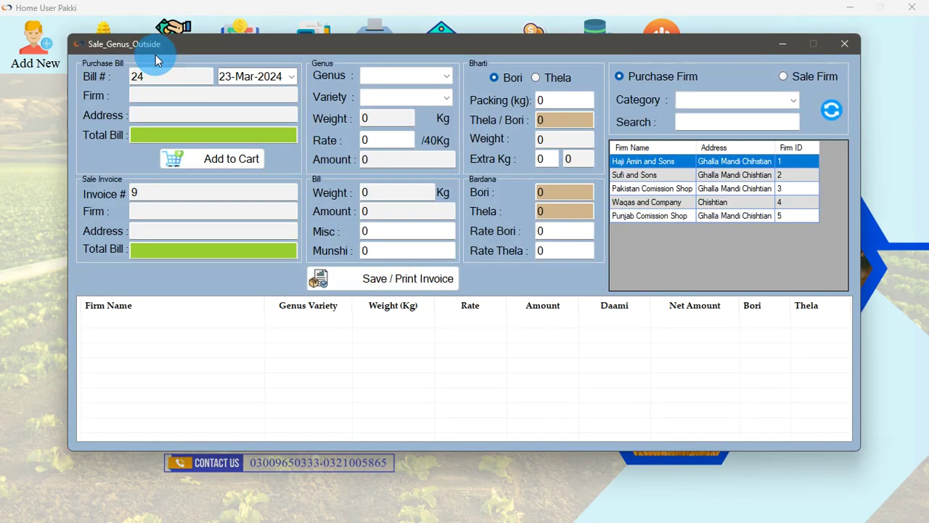
Select Sufi and Sons as the purchase firm and Wheat as the grain
drag(301, 45, 320, 70)
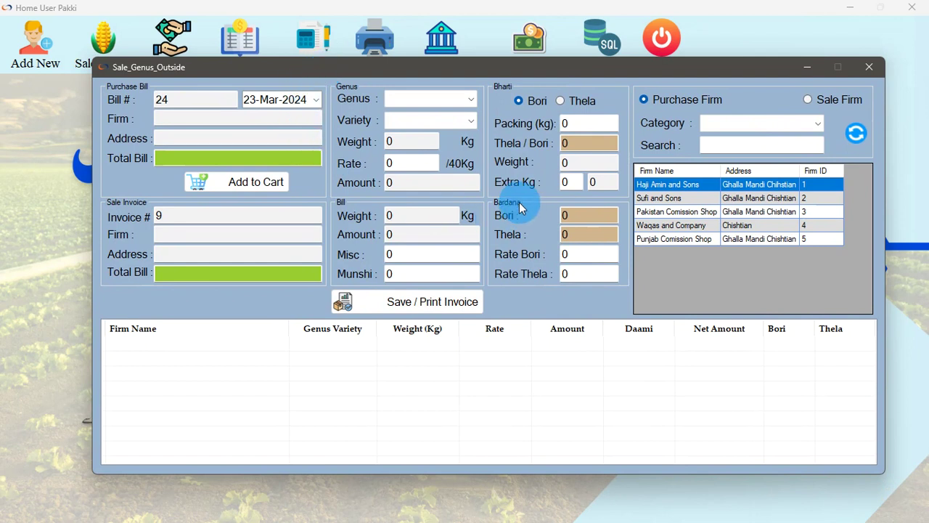
click(671, 199)
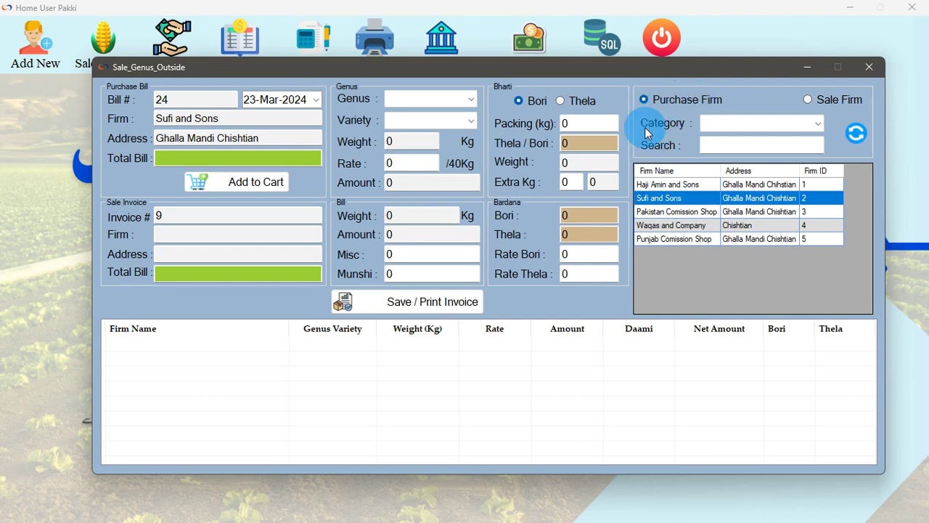
click(664, 185)
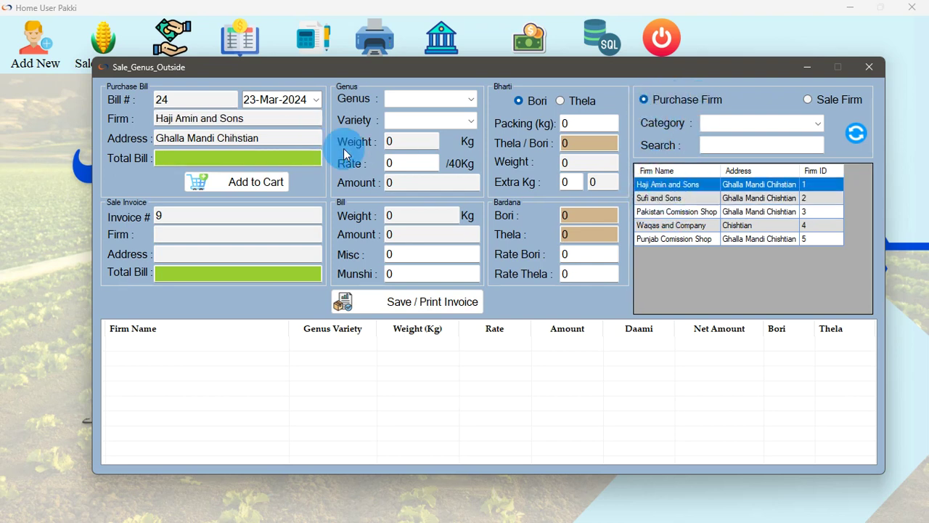
click(660, 200)
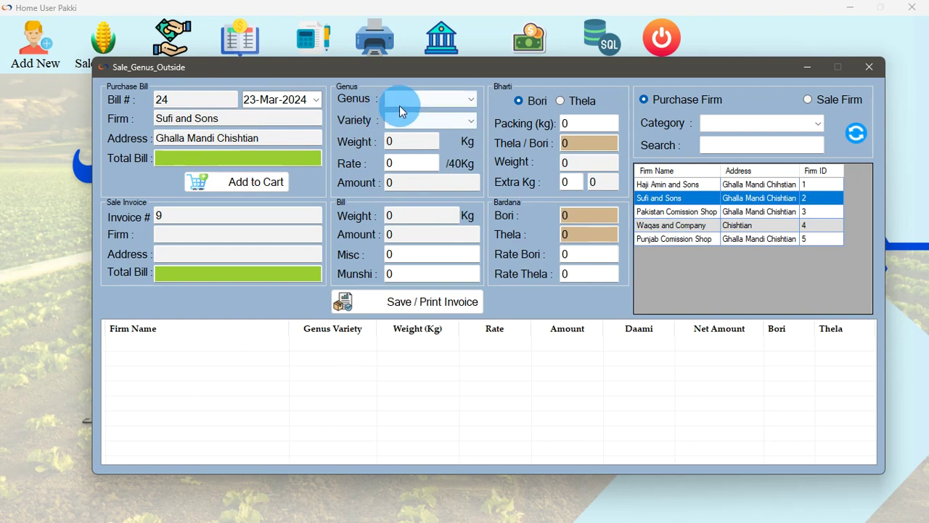
click(413, 100)
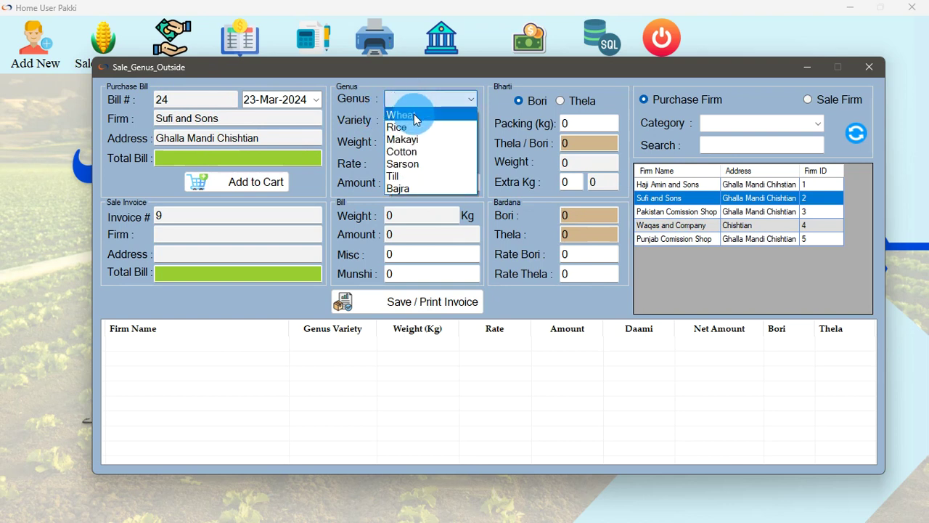
click(414, 114)
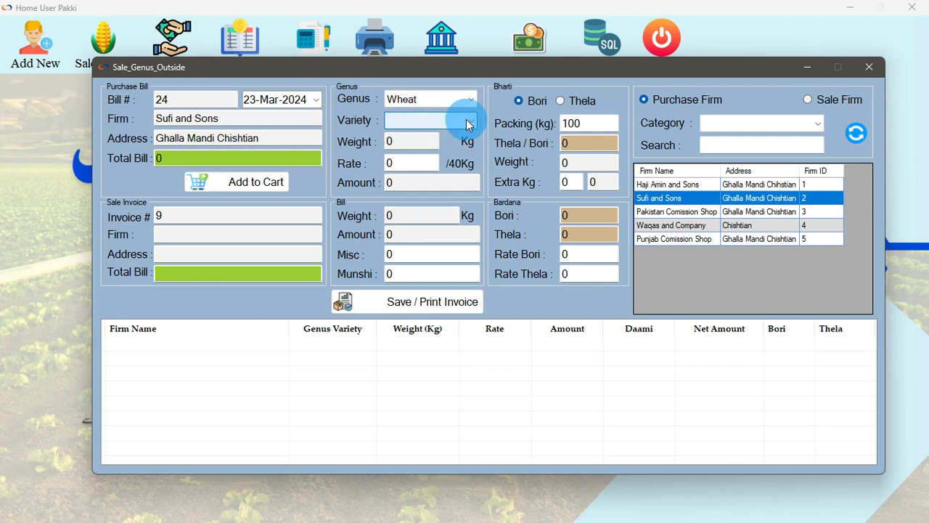
Enter packing 90, 45 bags, 20 extra kg and rate 4200, then add the line to the cart
double_click(589, 125)
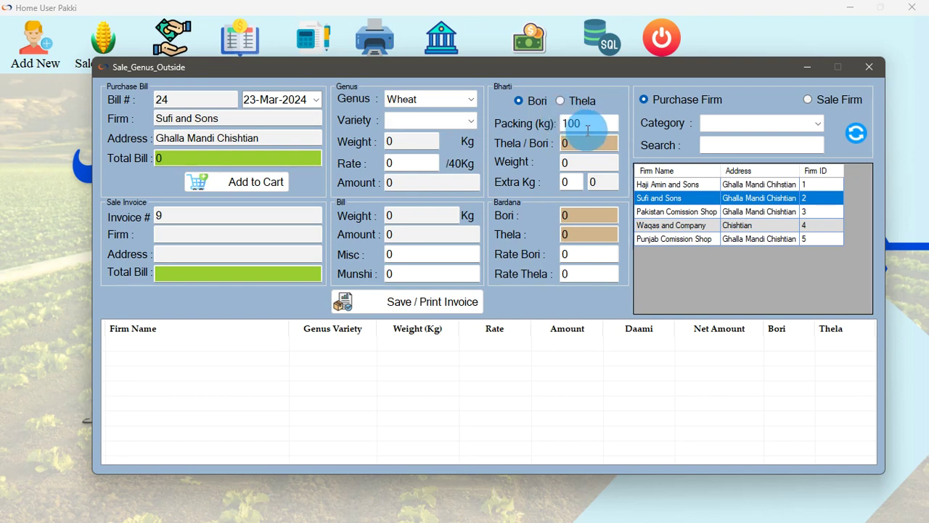
drag(588, 124, 525, 125)
text(90)
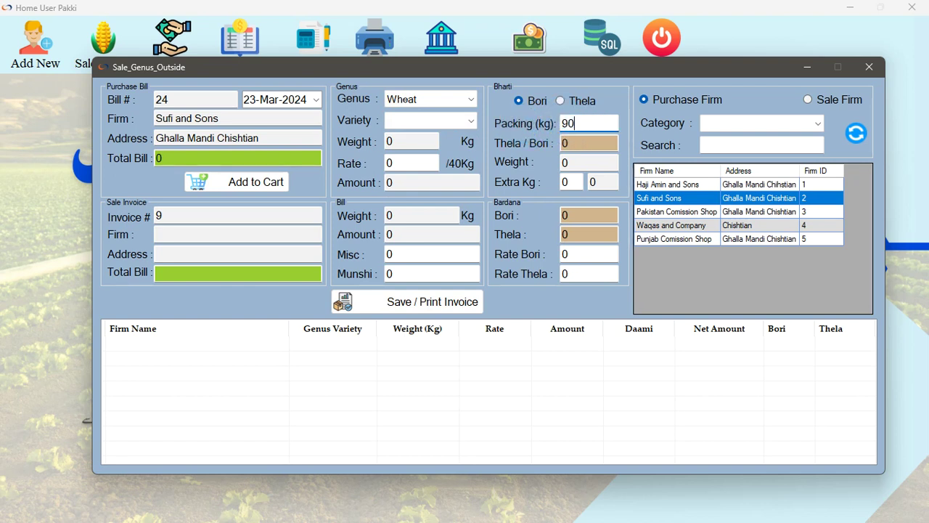
drag(600, 146, 541, 147)
text(45)
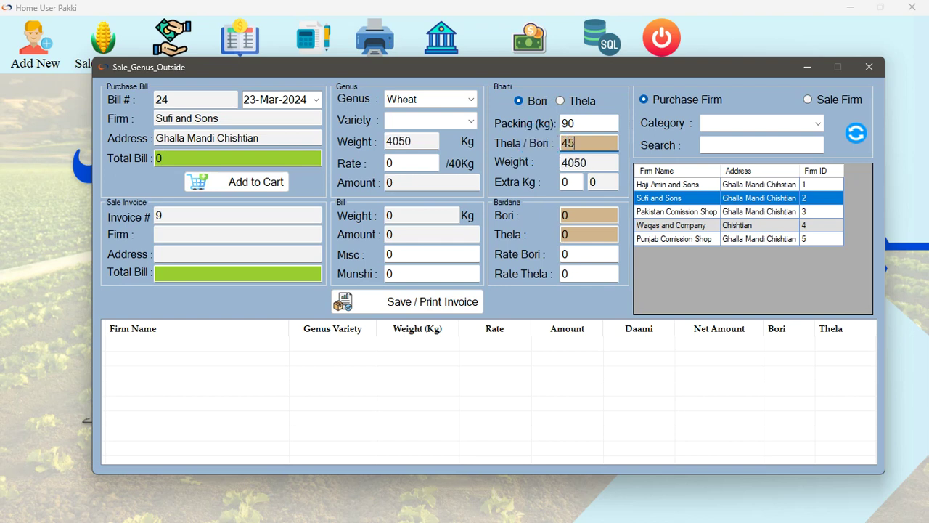
click(570, 181)
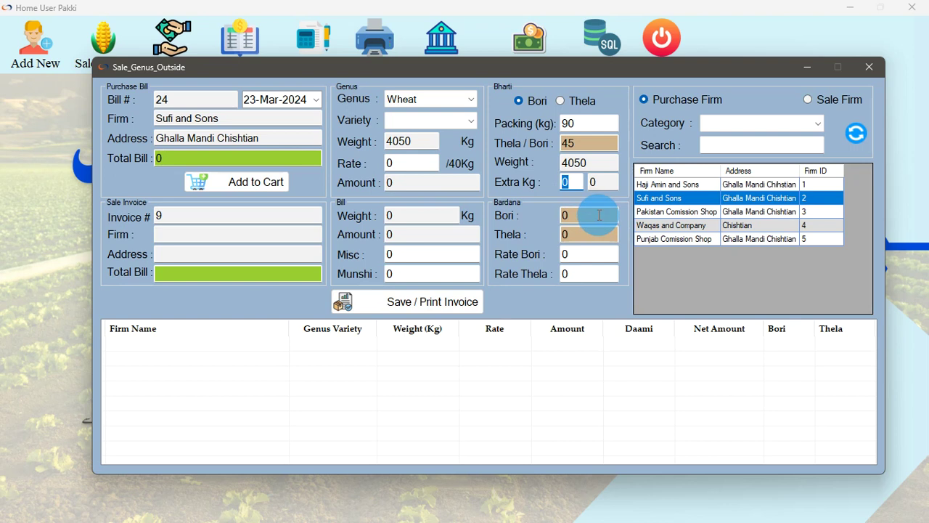
text(2)
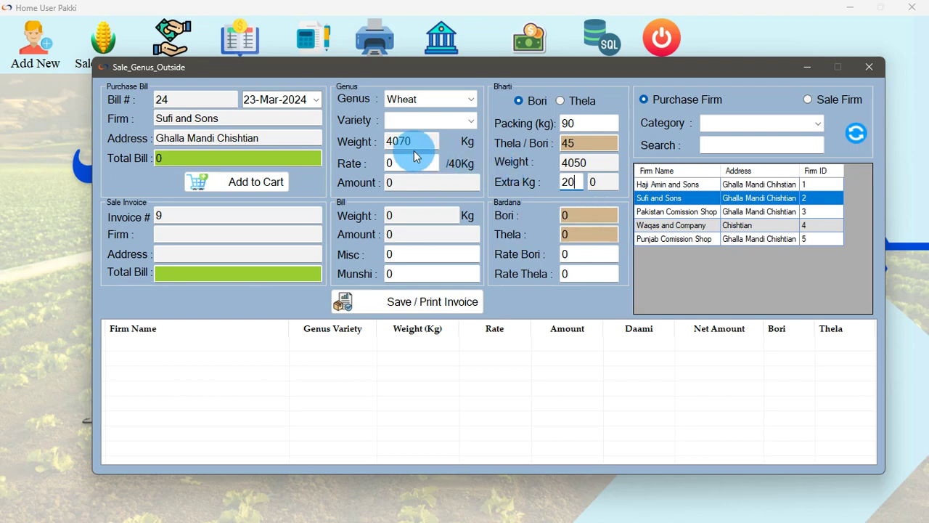
click(406, 163)
text(4200)
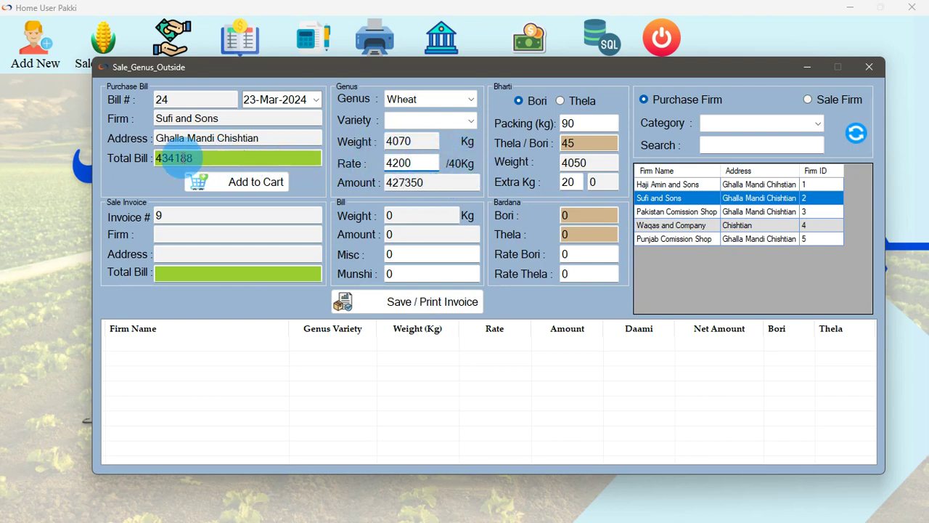
click(247, 182)
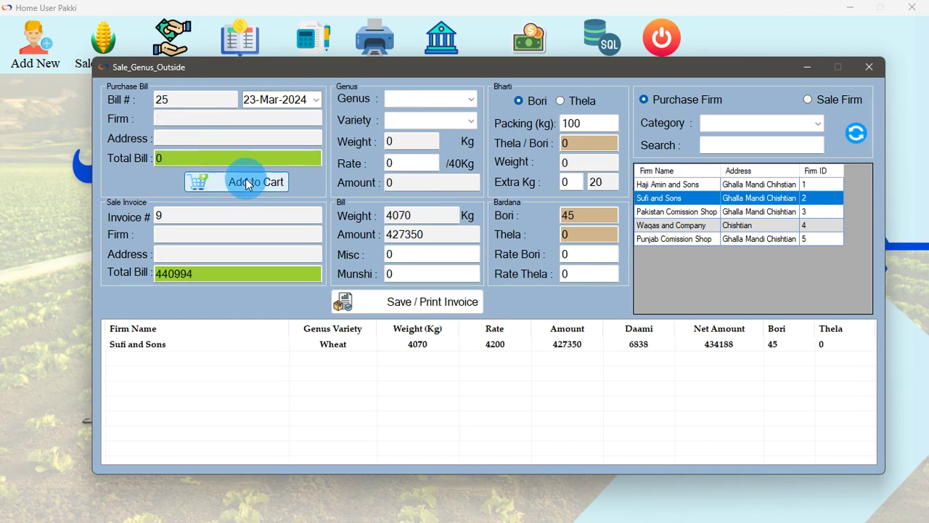
Add Haji Amin and Sons wheat to the cart: packing 90, 30 bags, 10 extra kg, rate 4150
click(641, 182)
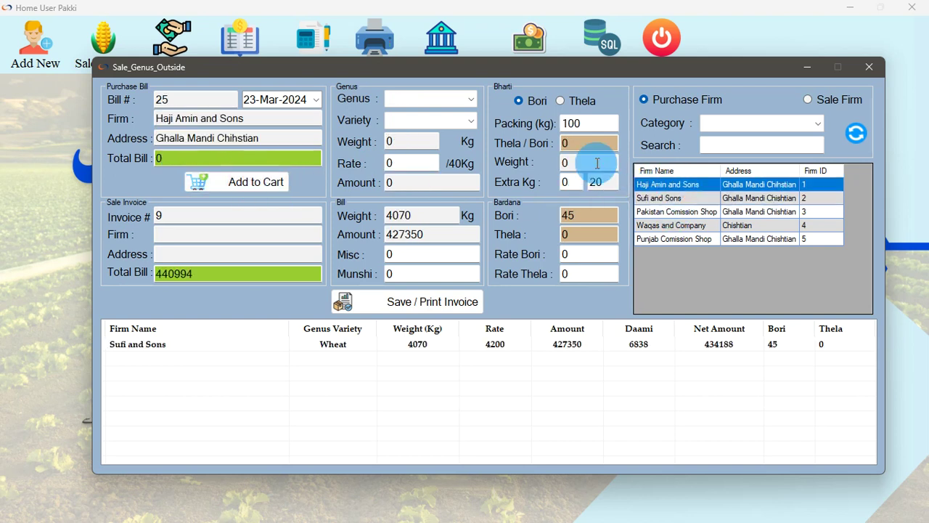
click(444, 103)
click(423, 116)
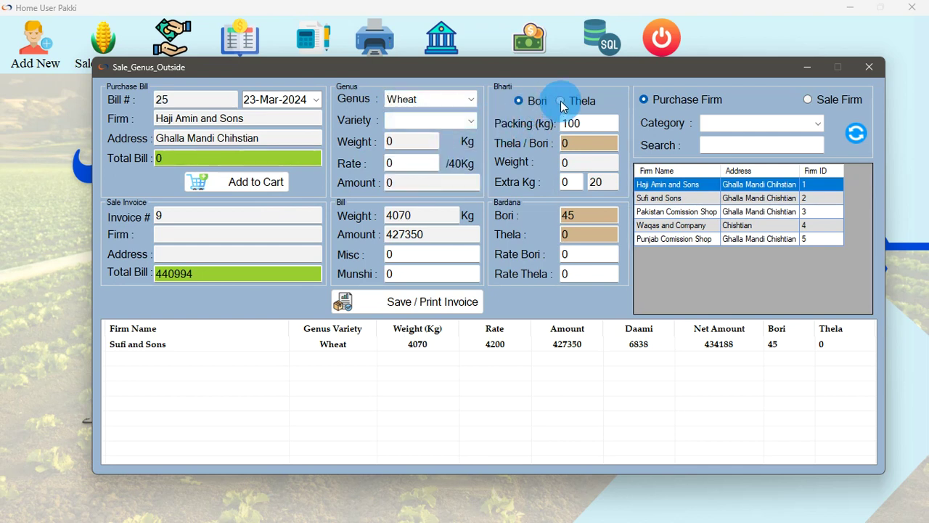
double_click(585, 123)
text(90)
key(Return)
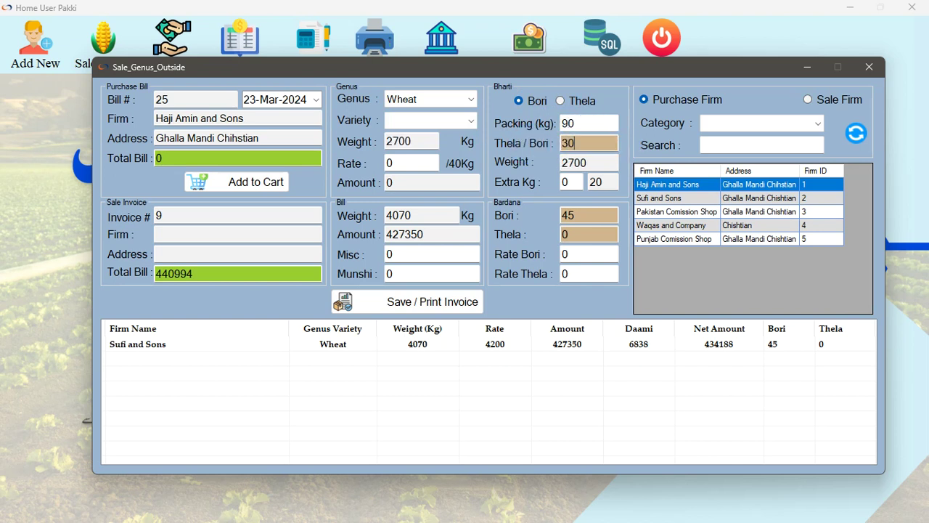
click(561, 182)
text(10)
double_click(409, 163)
text(415)
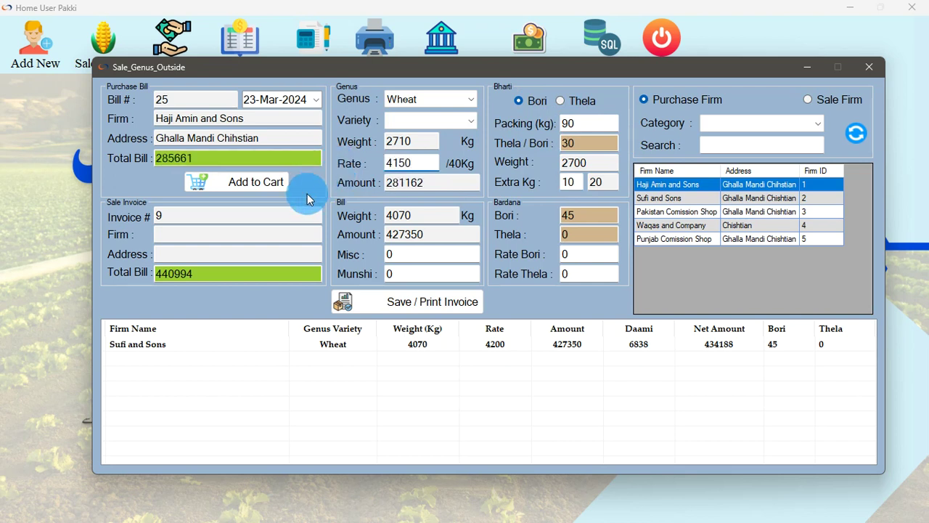
click(247, 182)
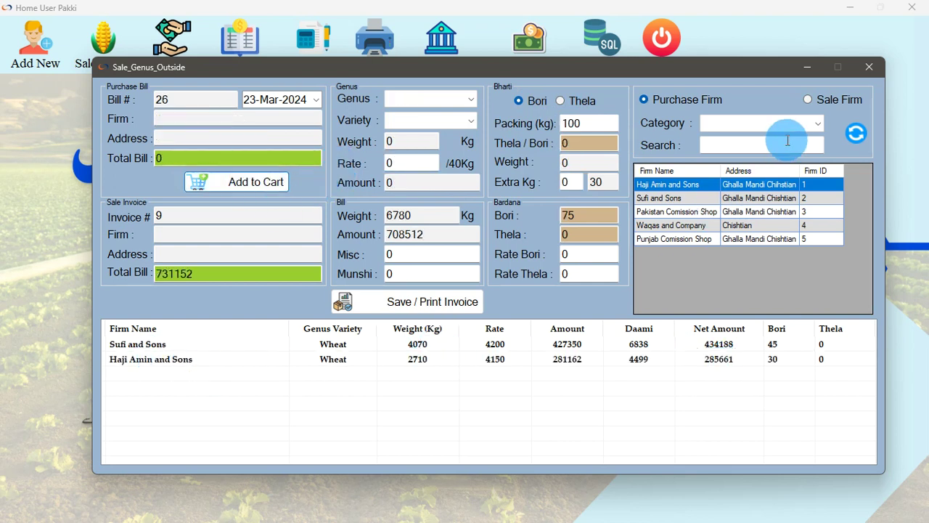
click(808, 100)
Bill Waqas and Company for the 6780 kg cart with bori rate 50, misc 300, munshi 250, and save
click(672, 227)
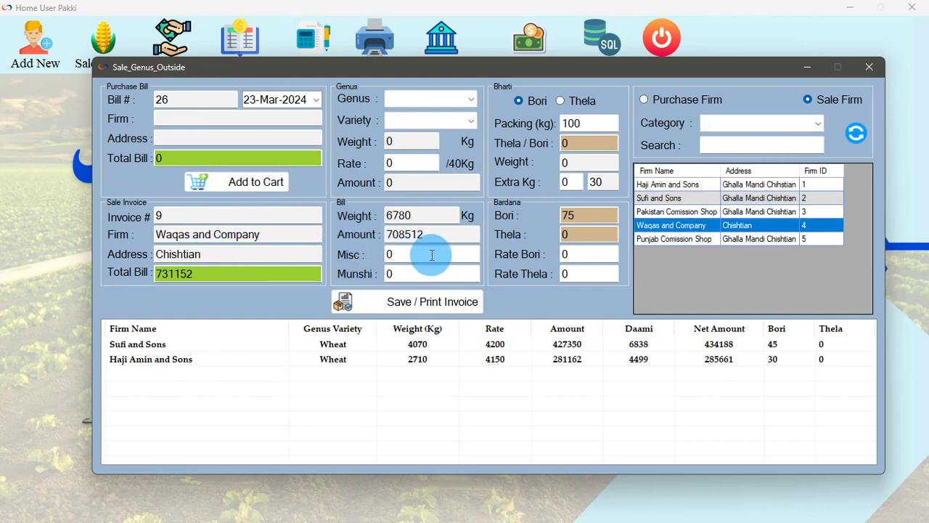
drag(419, 217, 369, 215)
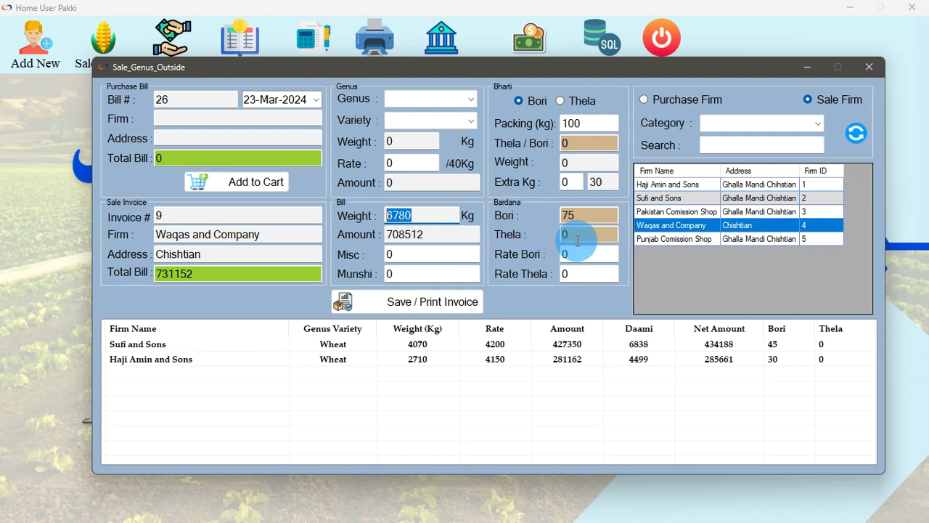
click(581, 252)
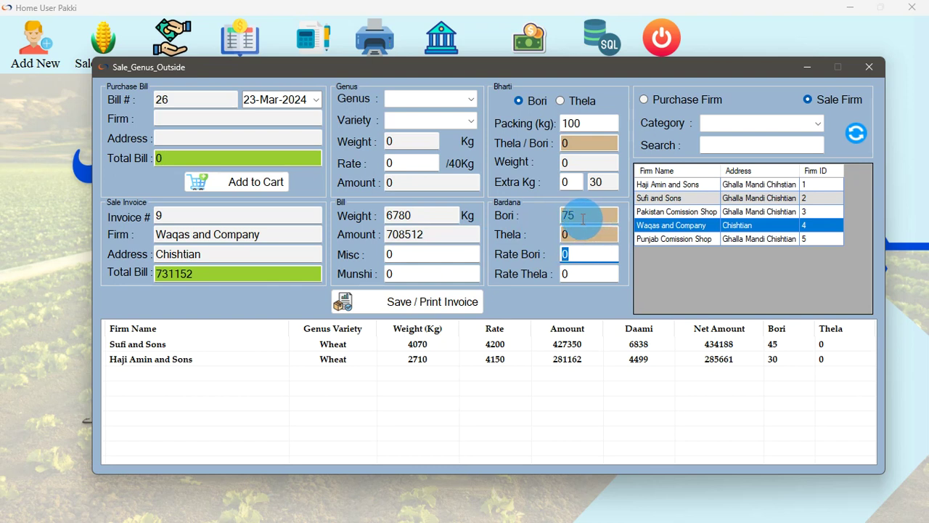
text(50)
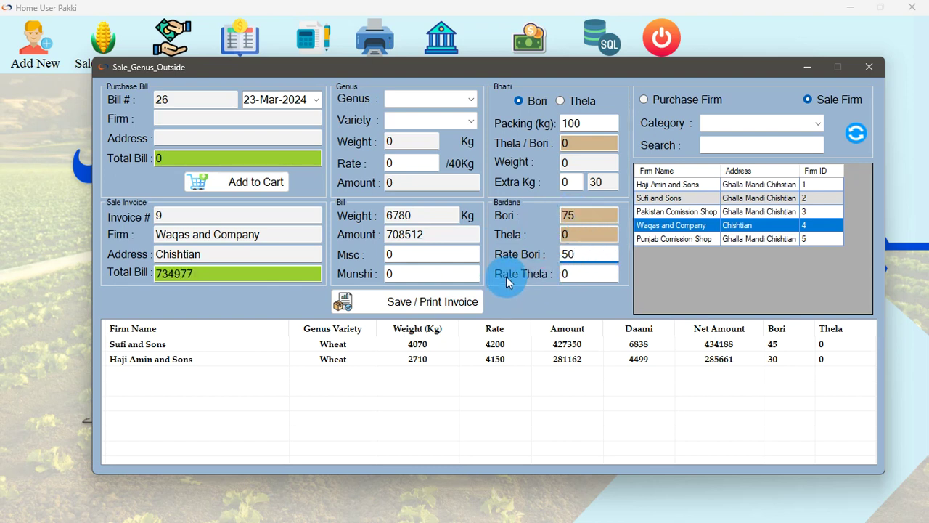
click(437, 260)
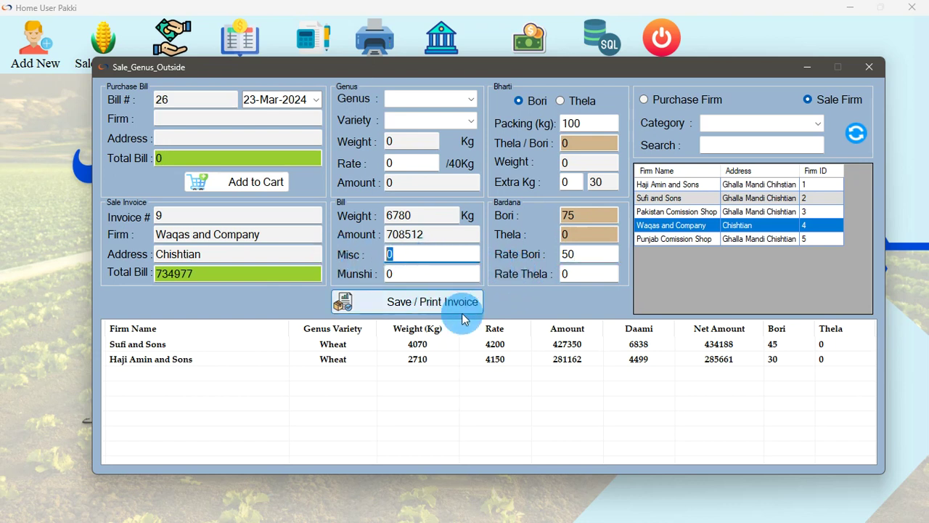
text(300)
click(406, 274)
text(250)
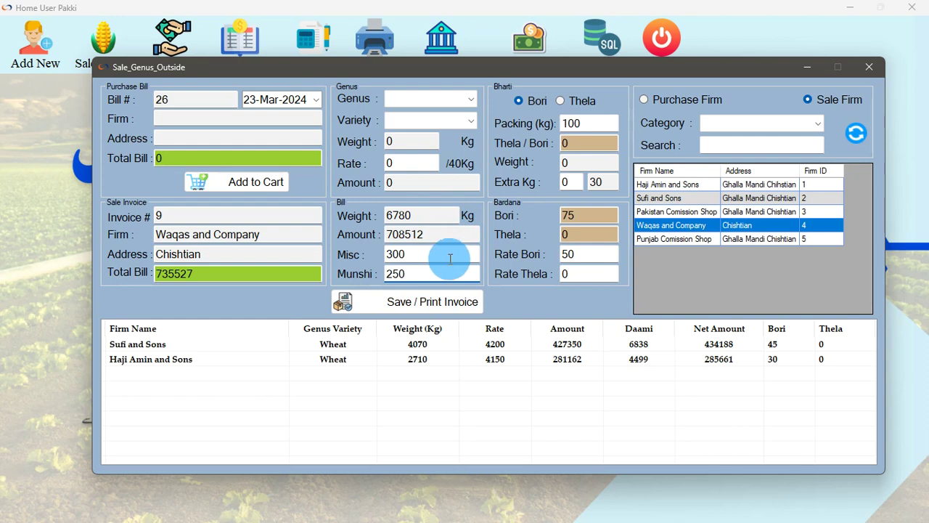
click(400, 309)
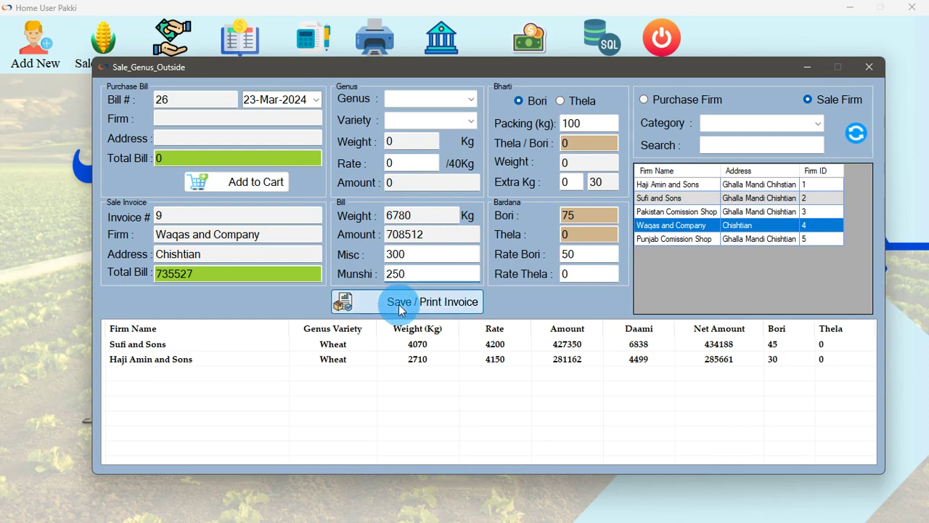
click(543, 294)
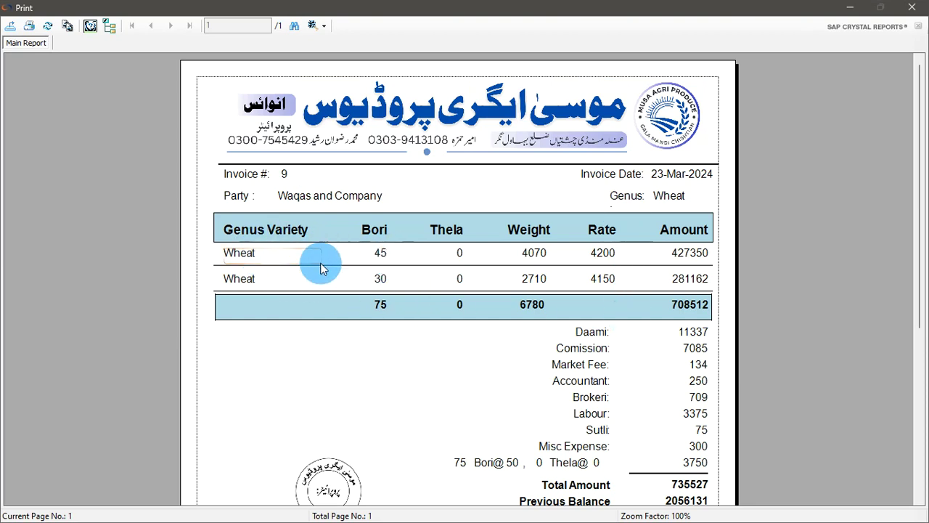
Check invoice 9's commission 7085, total 735527 and previous balance 2056131
click(646, 354)
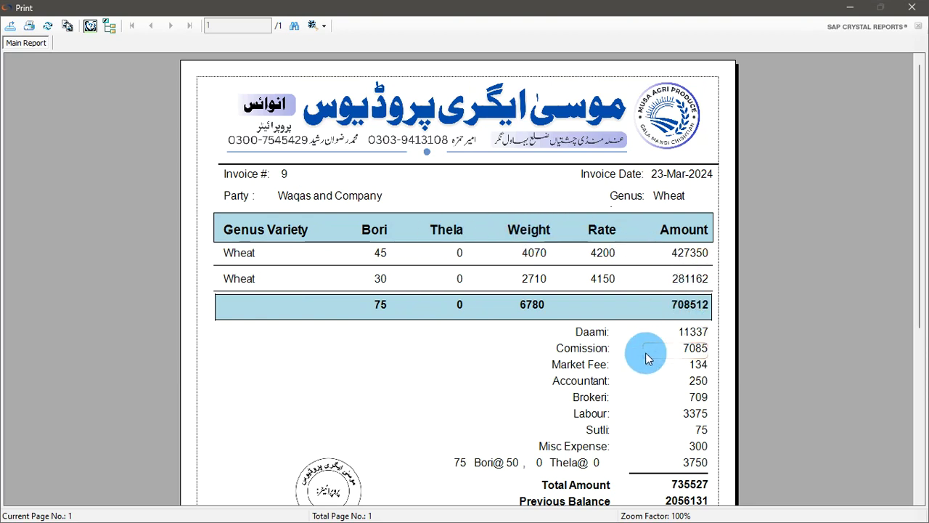
scroll(646, 354, down, 3)
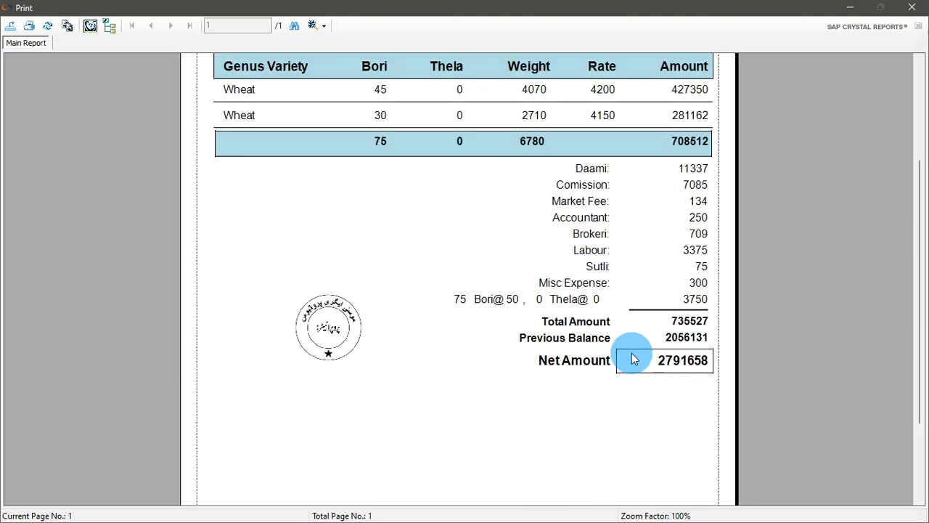
click(634, 336)
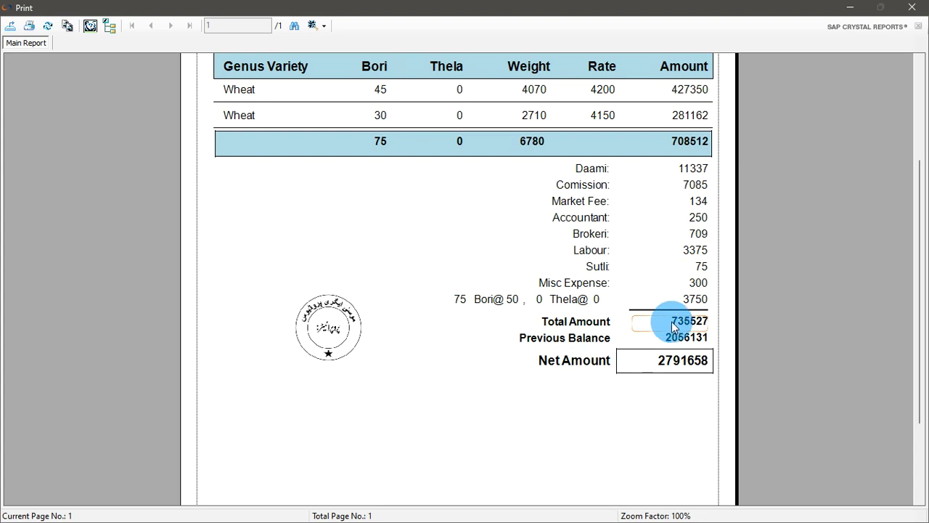
click(697, 324)
click(578, 346)
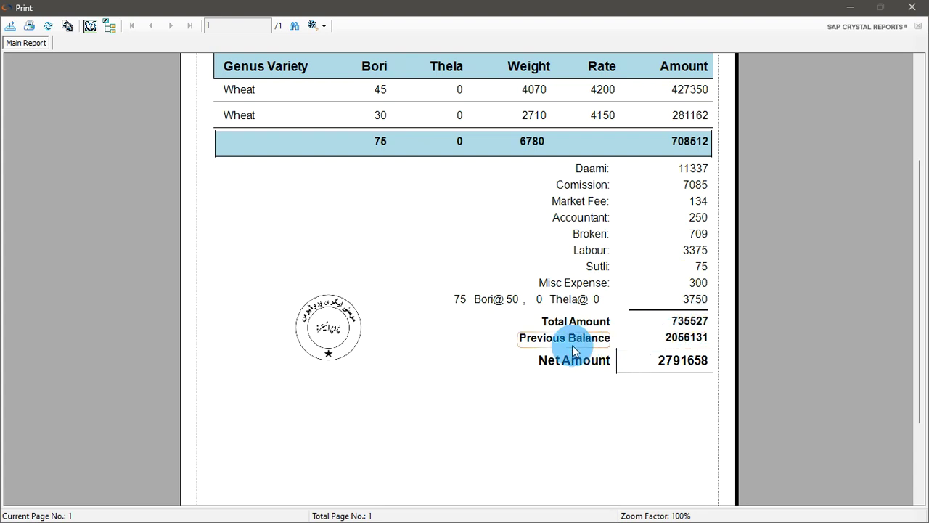
click(656, 343)
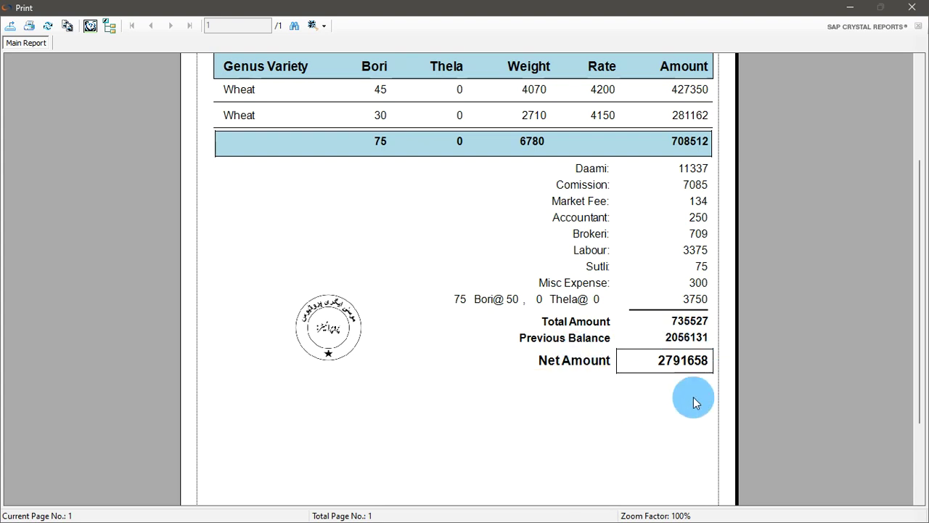
click(631, 392)
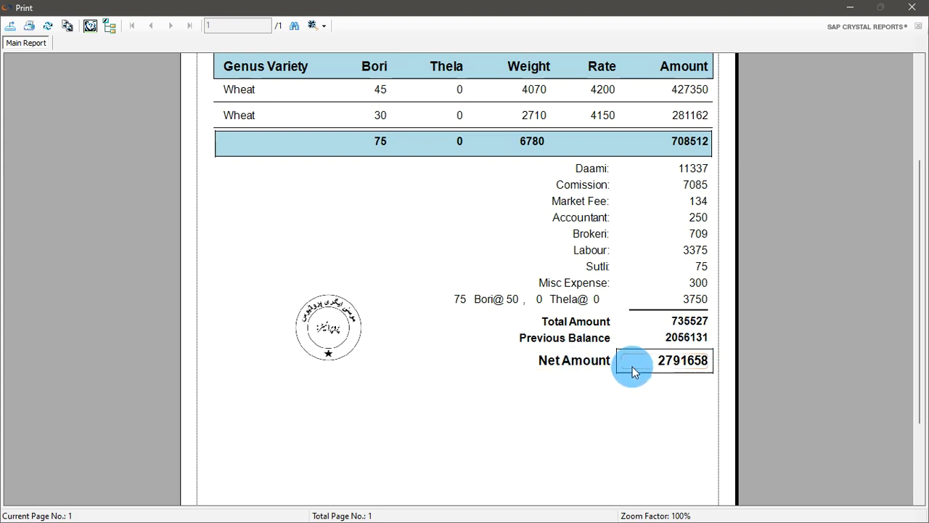
Confirm the 2791658 net amount on invoice 9 and close the preview
click(691, 321)
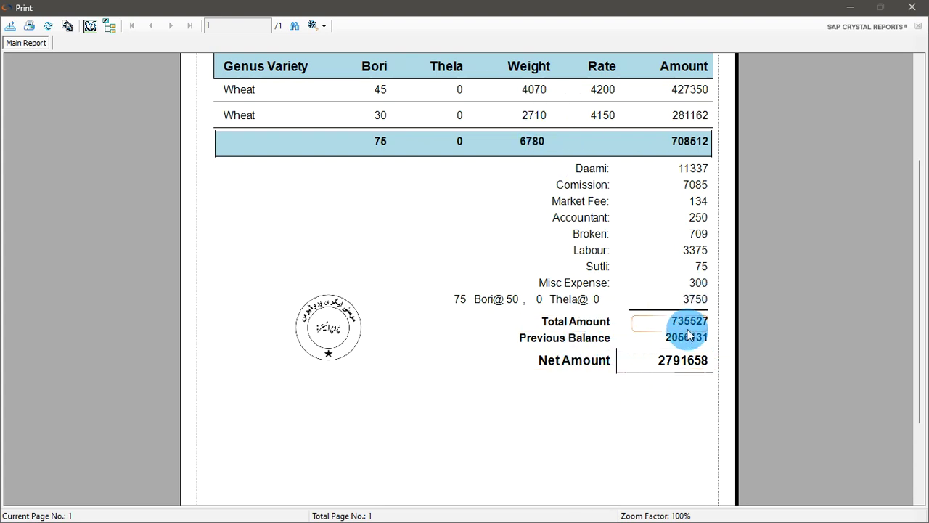
click(599, 341)
click(679, 338)
click(552, 363)
click(672, 365)
scroll(406, 328, up, 3)
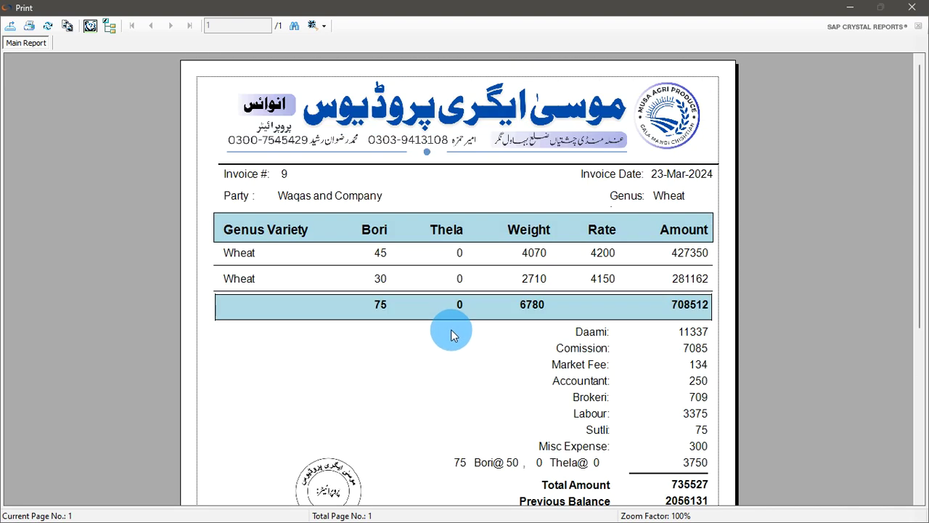
scroll(474, 331, down, 5)
scroll(474, 332, up, 5)
click(912, 7)
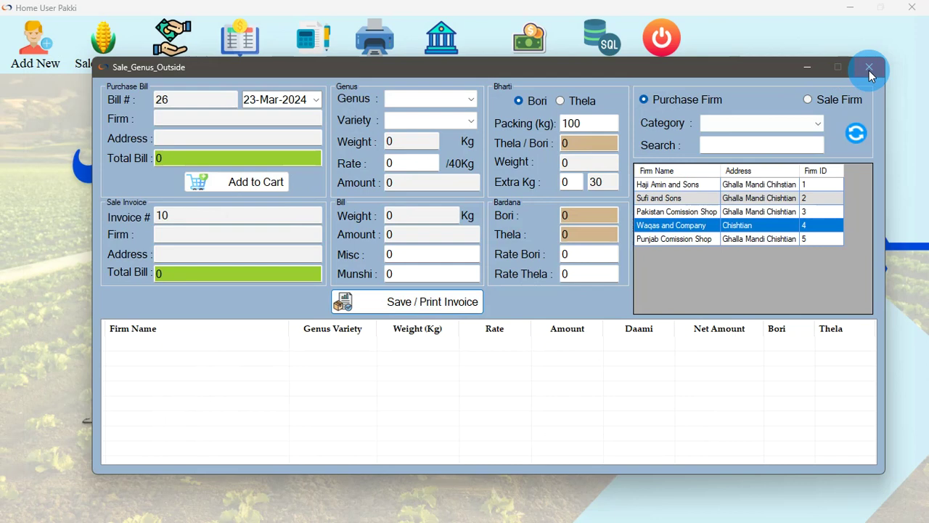
Close the sale form and preview saved invoice 9 from the invoice list
click(869, 66)
click(373, 50)
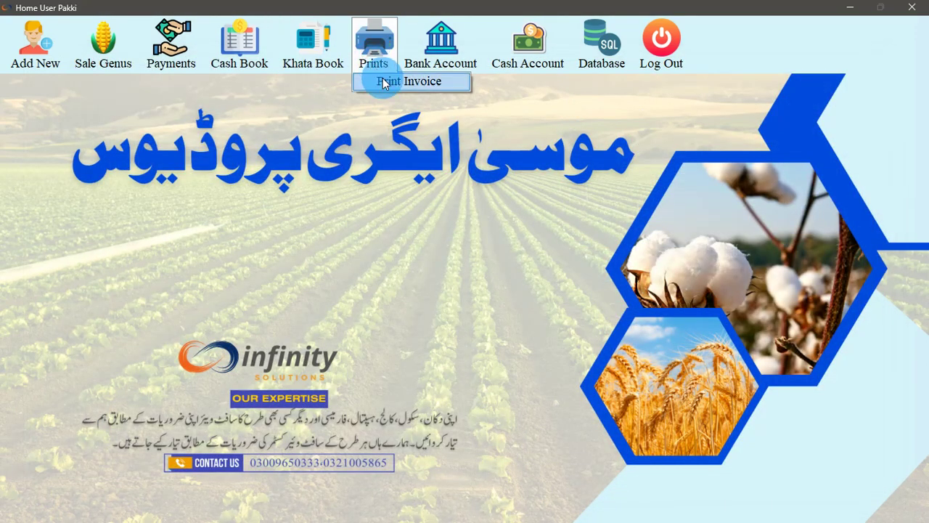
click(385, 84)
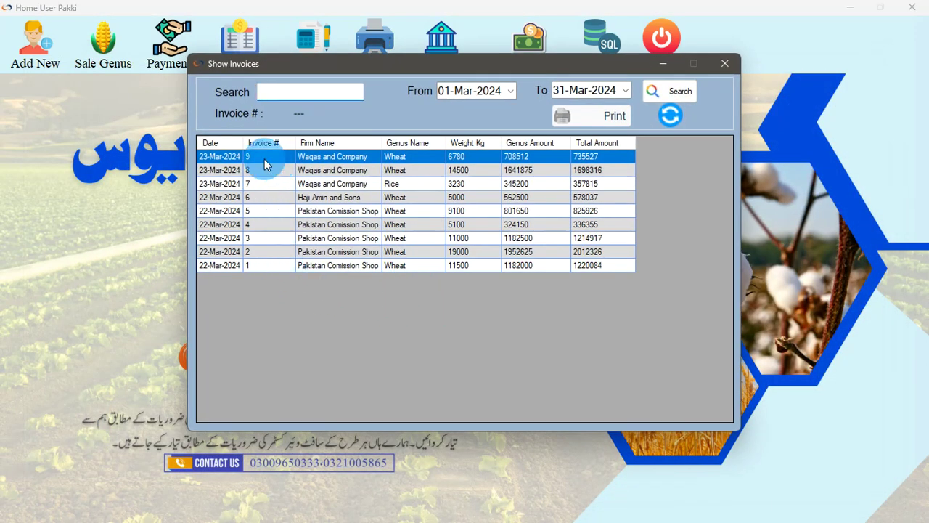
click(377, 162)
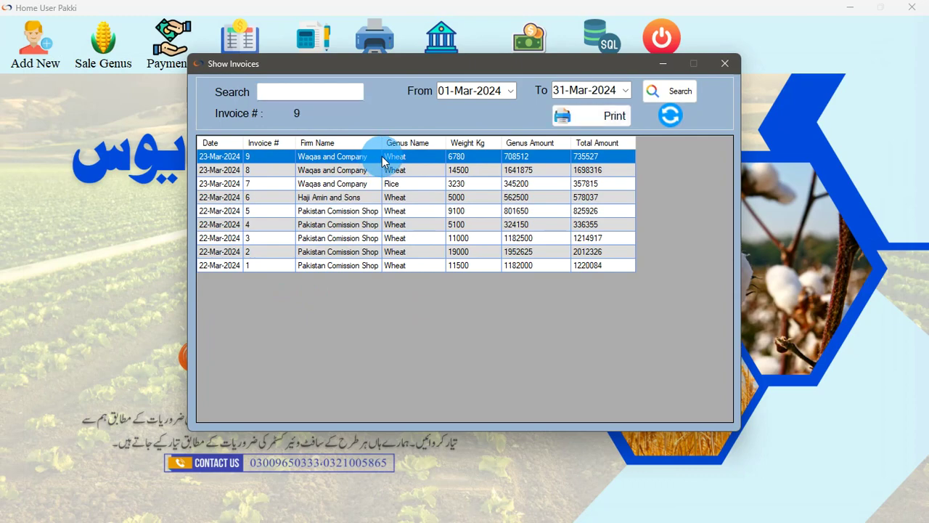
click(602, 117)
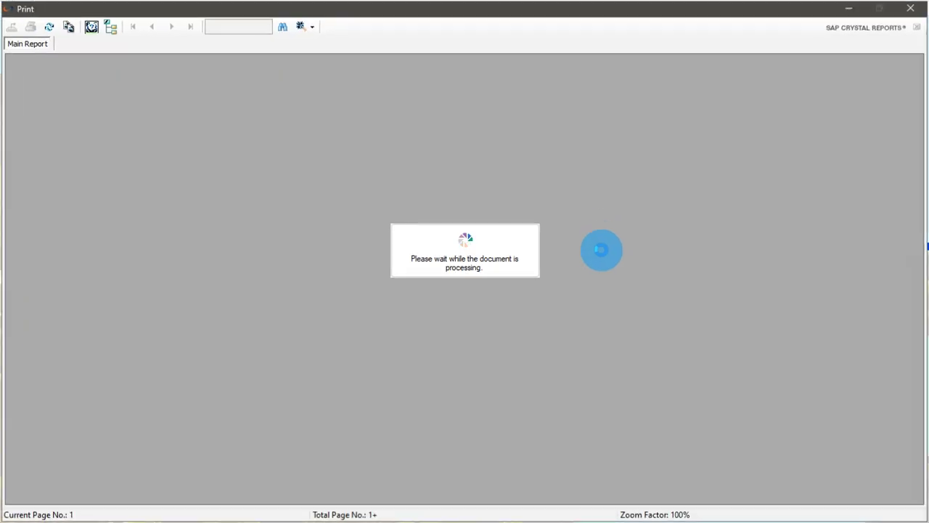
click(910, 8)
Preview saved invoice 8 for Waqas and Company, total 1698316, then close the invoice list
click(404, 173)
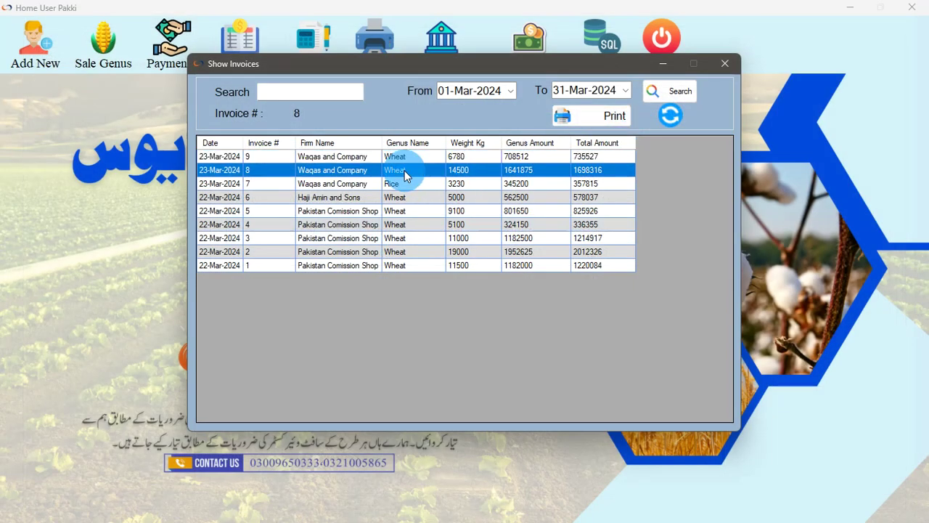
click(584, 115)
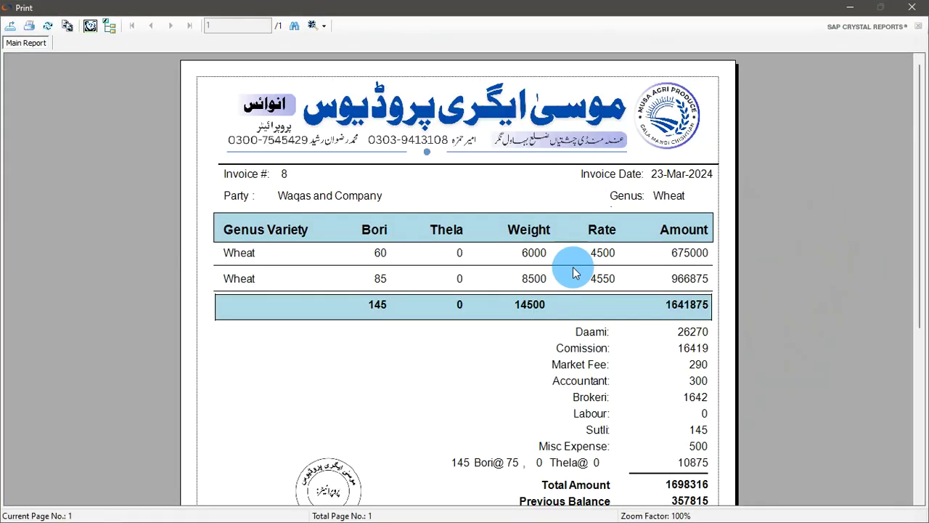
click(912, 7)
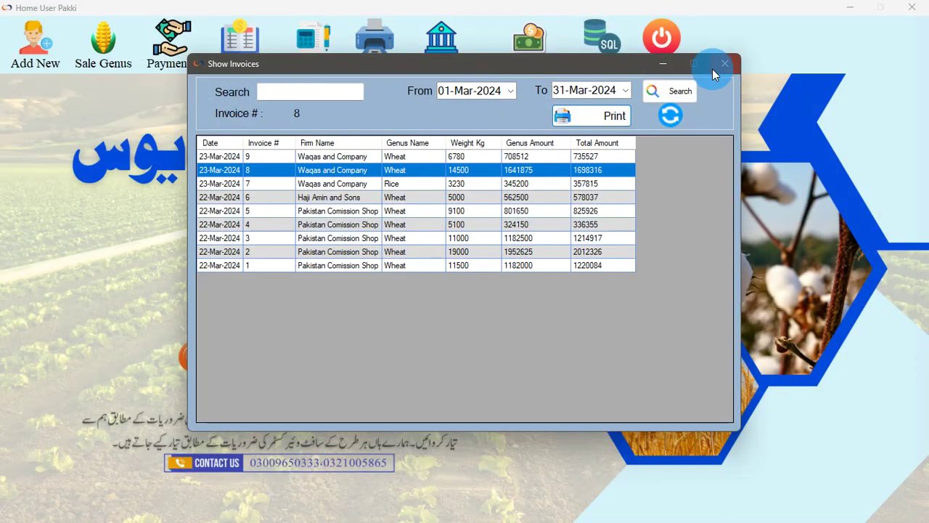
click(713, 69)
click(171, 43)
click(183, 85)
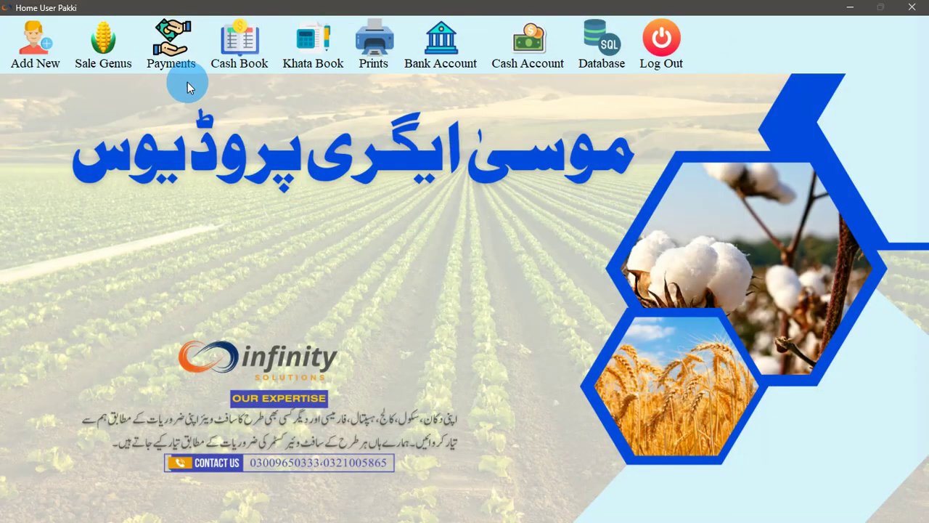
Switch to the other payments form and set the type to Munshi, showing 2550 outstanding
click(669, 68)
click(167, 67)
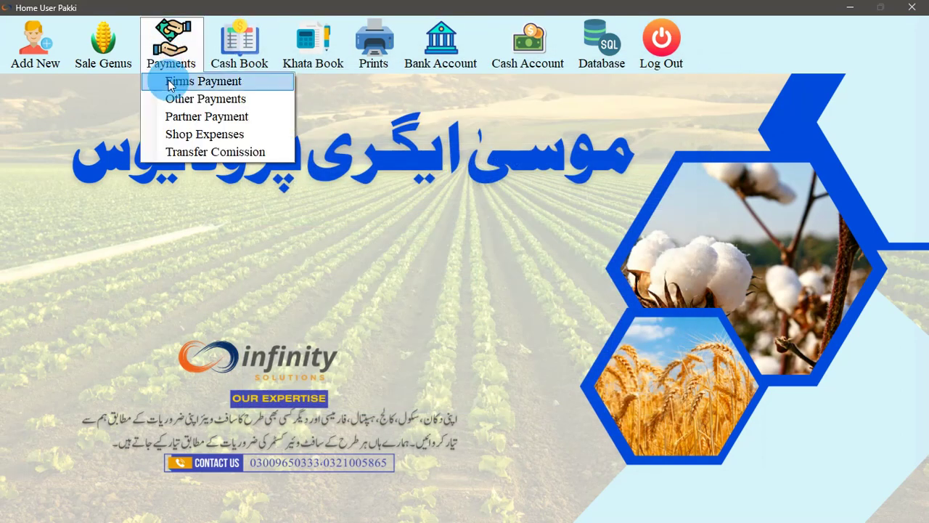
click(179, 98)
click(383, 115)
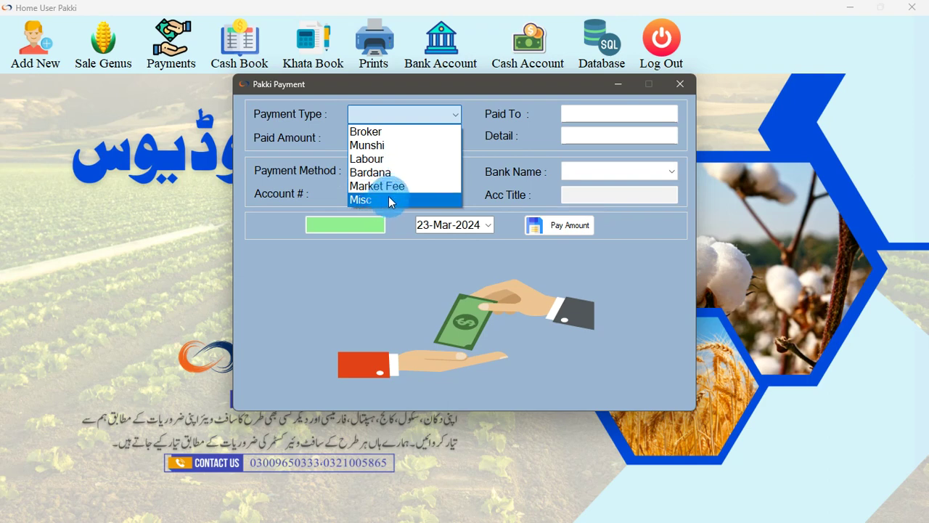
click(385, 148)
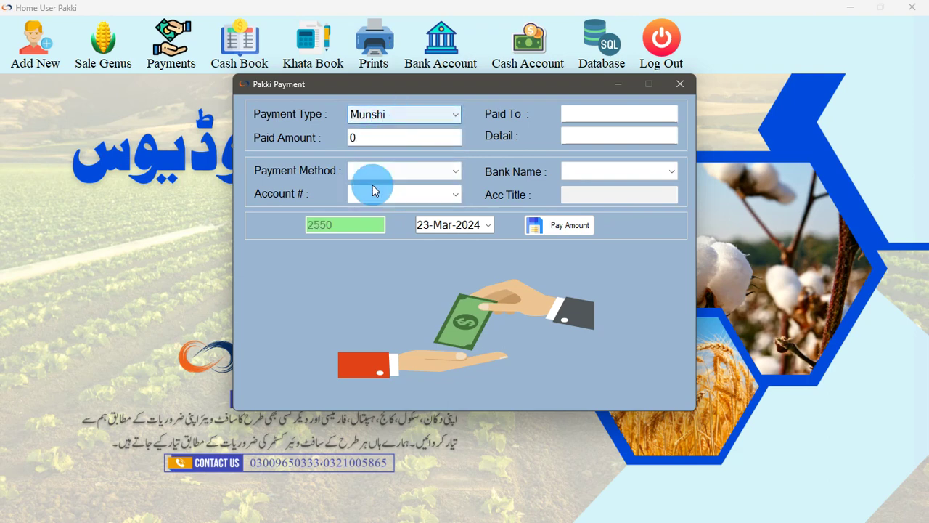
click(341, 225)
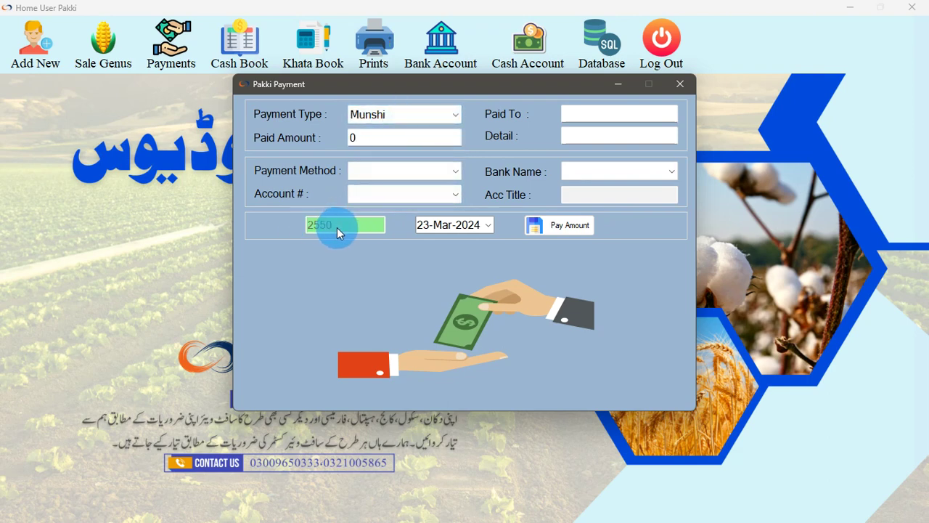
Record a 2000 cash Munshi payment, entering the munshi's name as payee
click(614, 116)
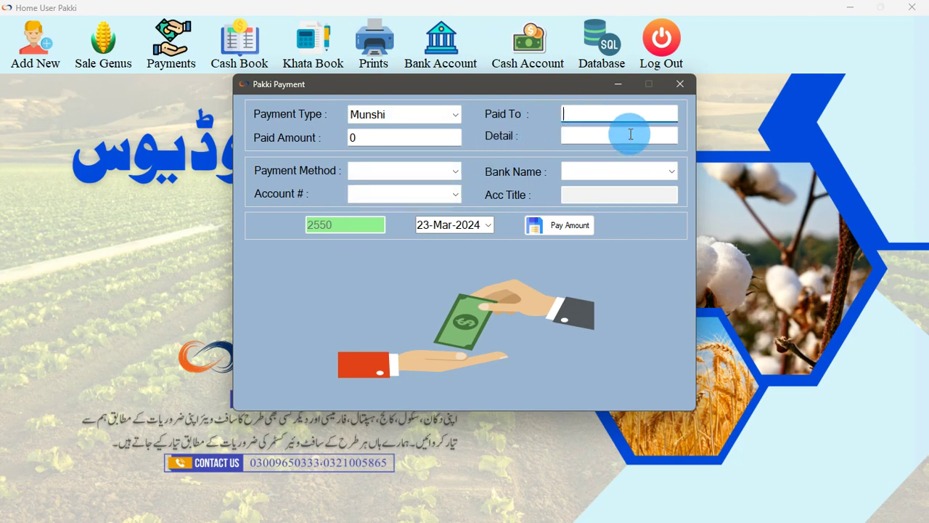
text(2)
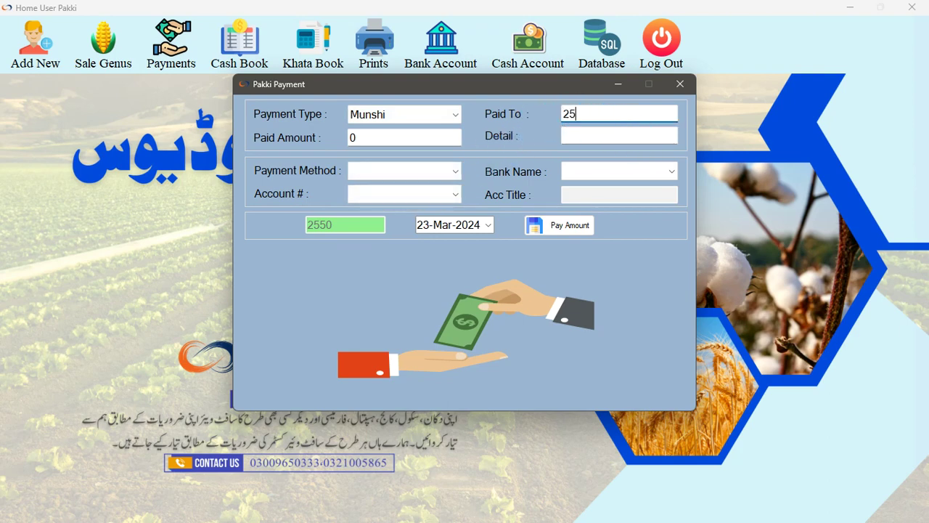
text(000)
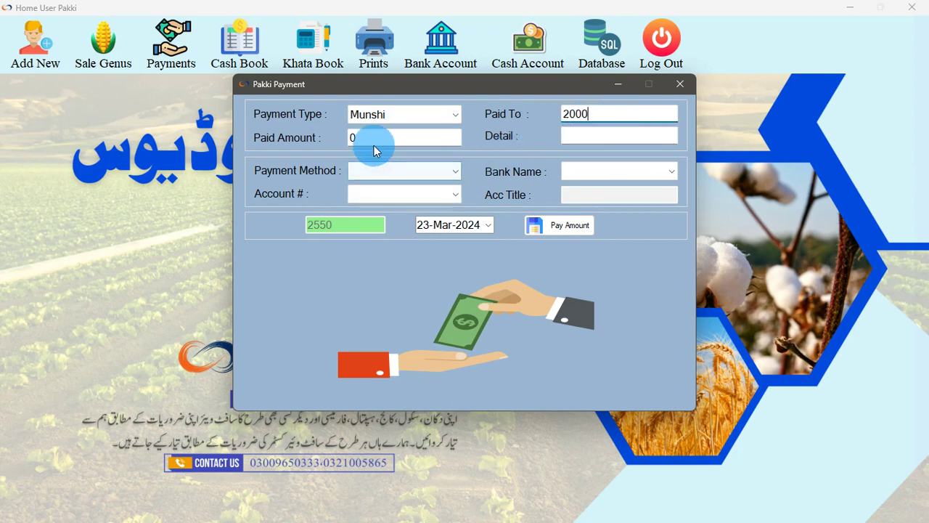
double_click(584, 115)
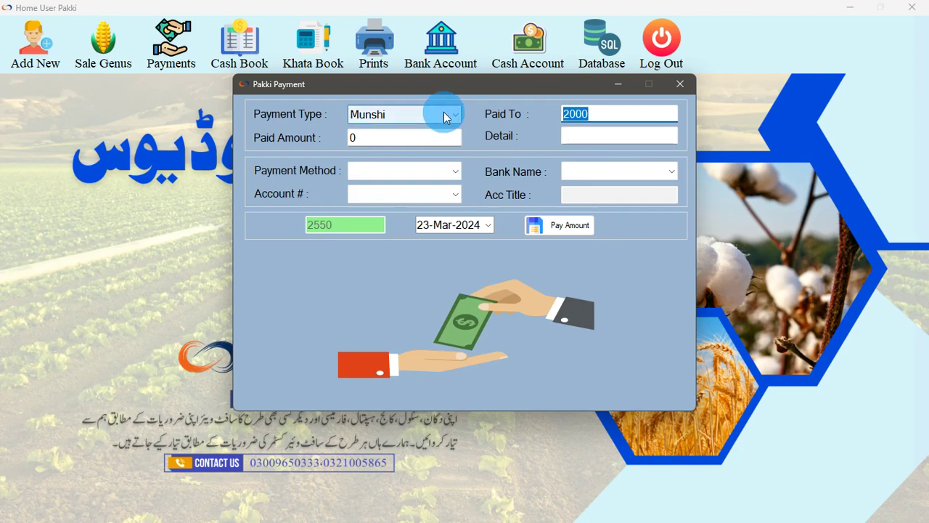
text(Aslam)
key(Tab)
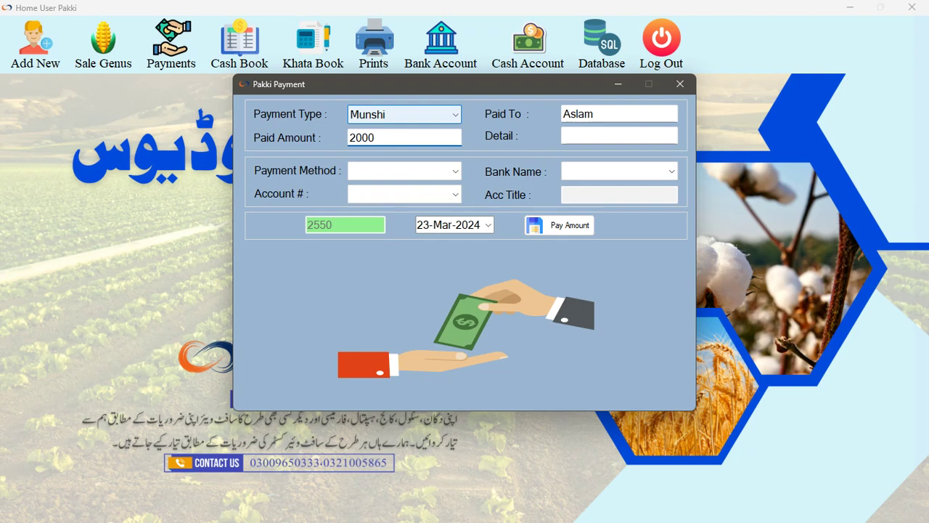
click(586, 133)
text(Self)
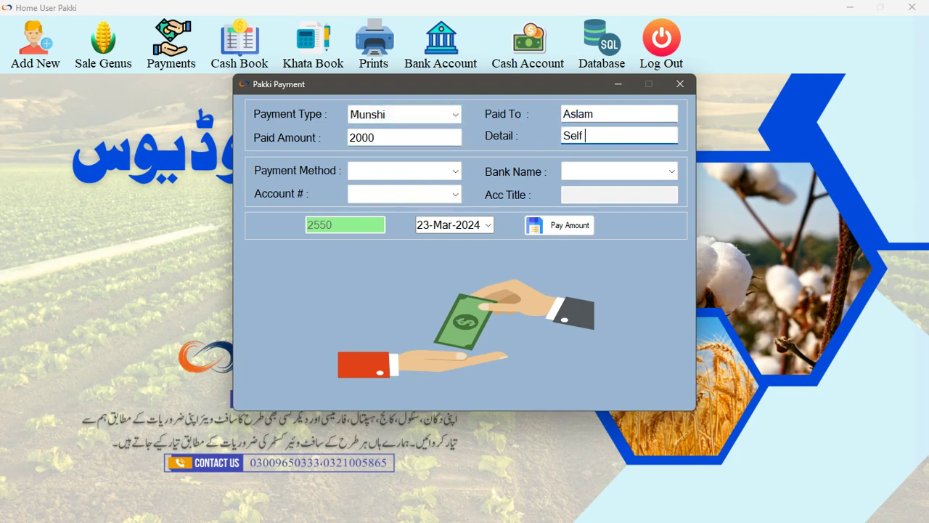
click(414, 171)
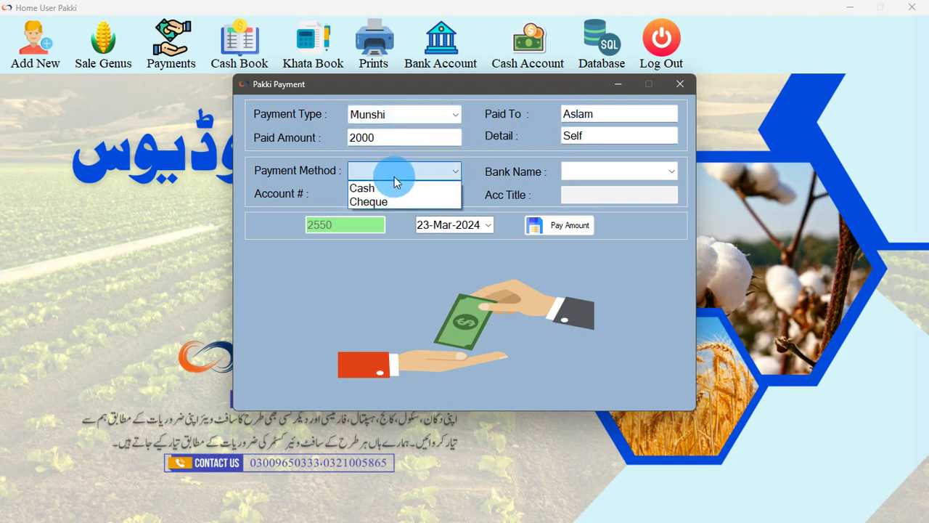
click(375, 189)
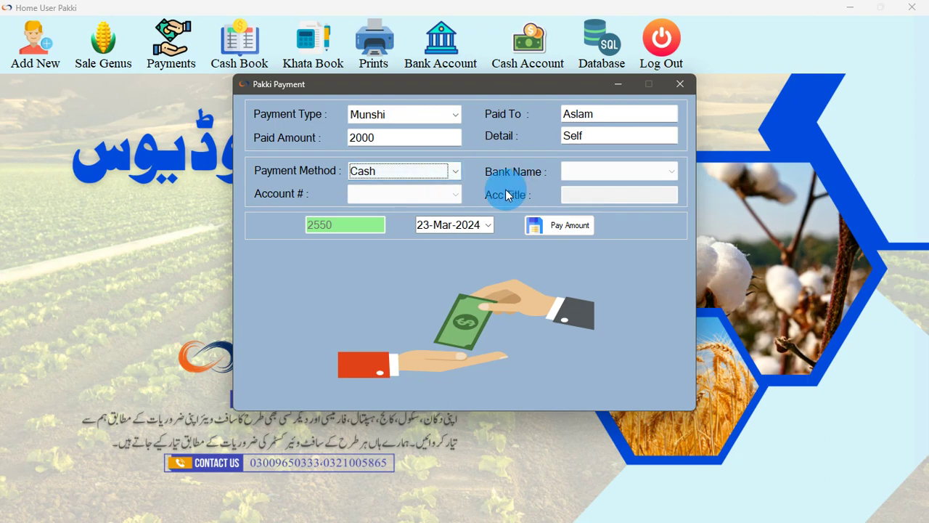
click(563, 224)
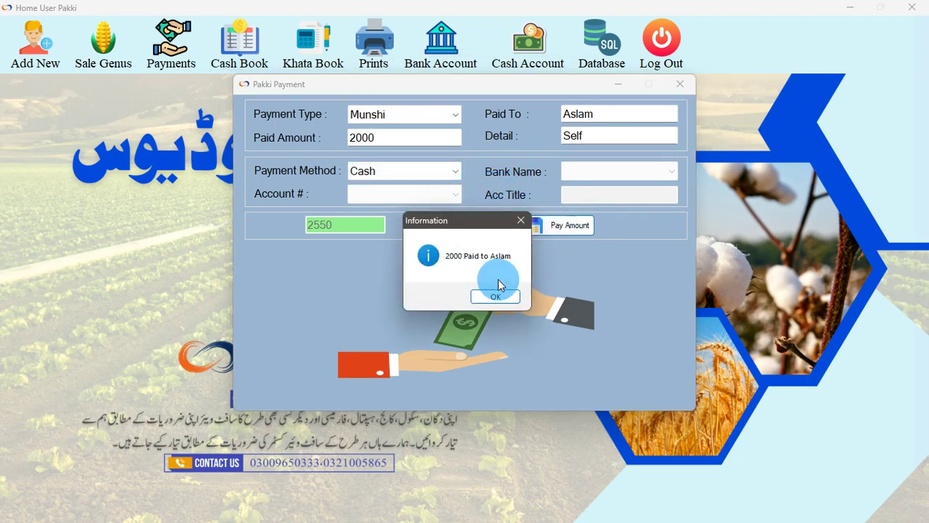
click(499, 297)
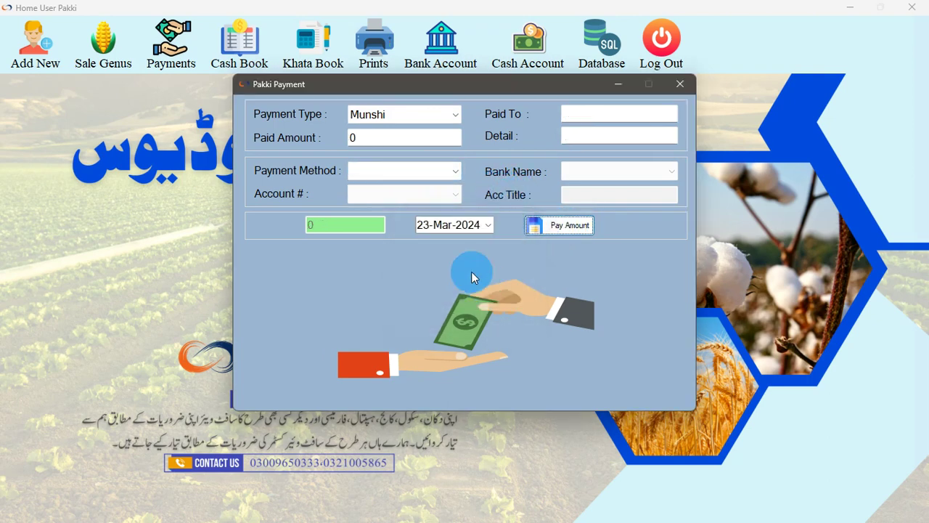
Verify Munshi now shows 550 remaining, switch the type to Broker, and close the form
click(400, 120)
click(373, 139)
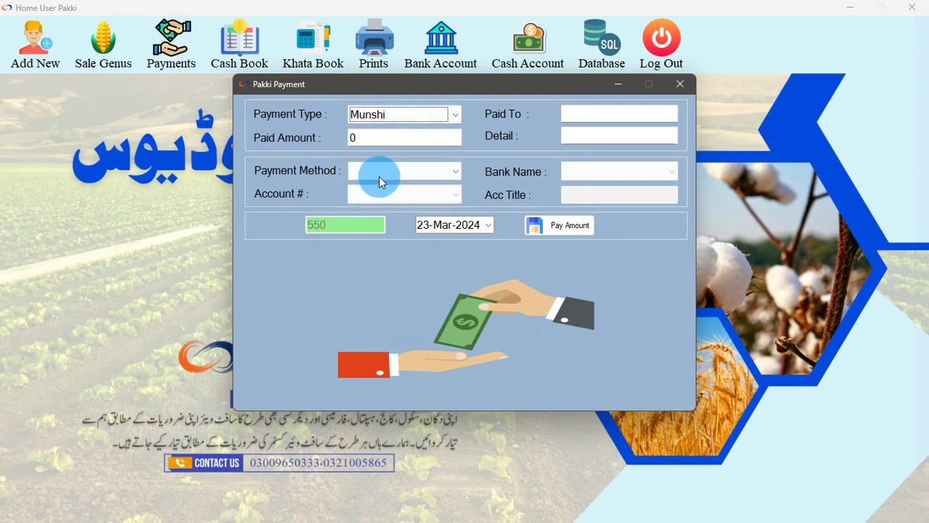
click(392, 115)
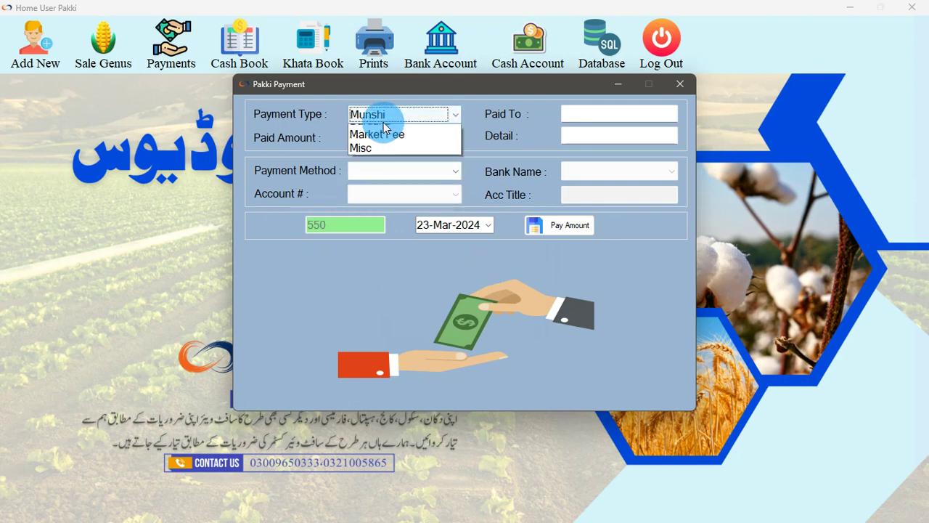
click(373, 129)
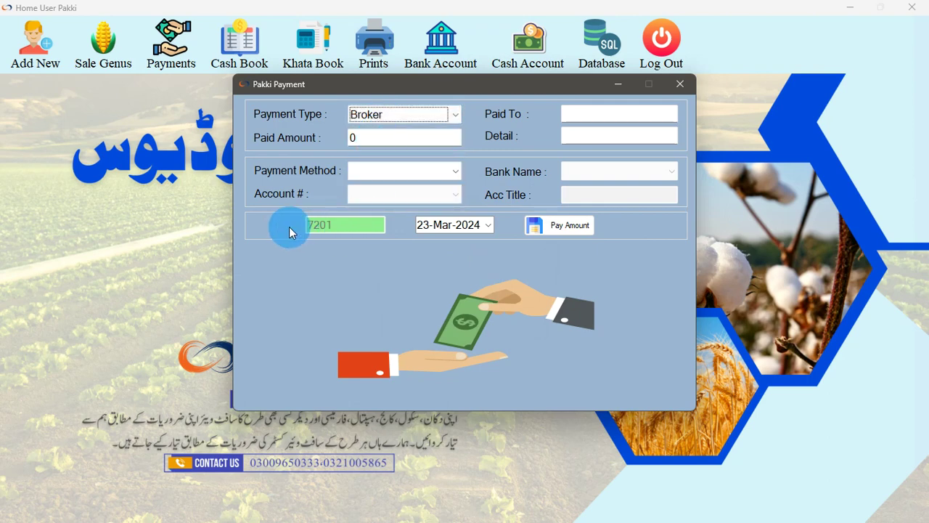
click(679, 84)
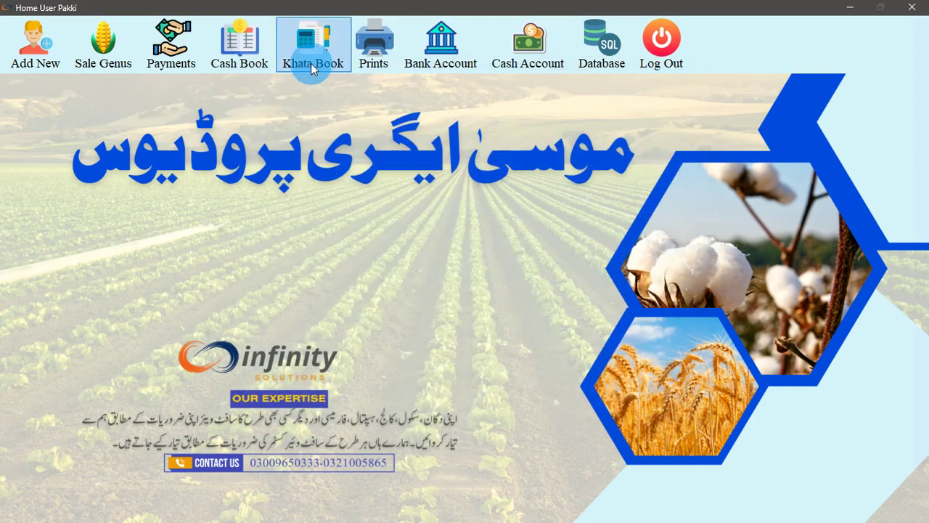
click(253, 62)
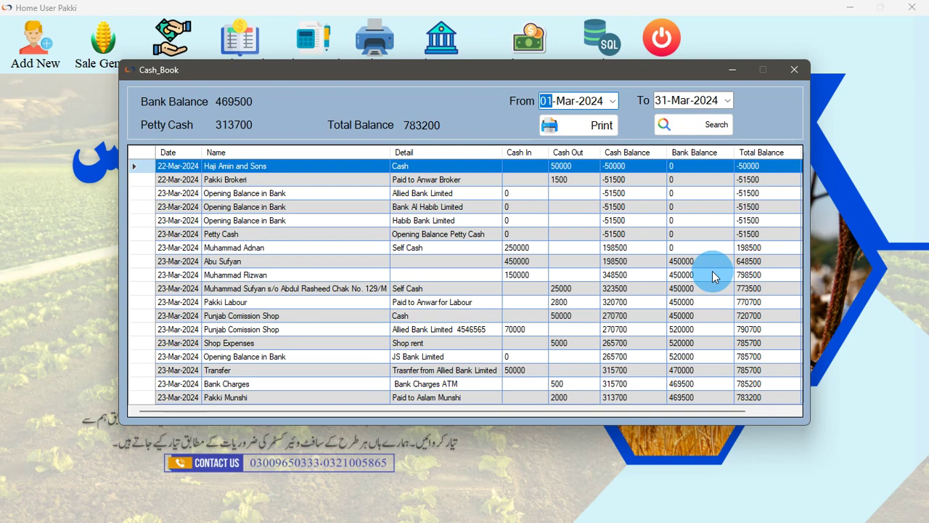
click(795, 70)
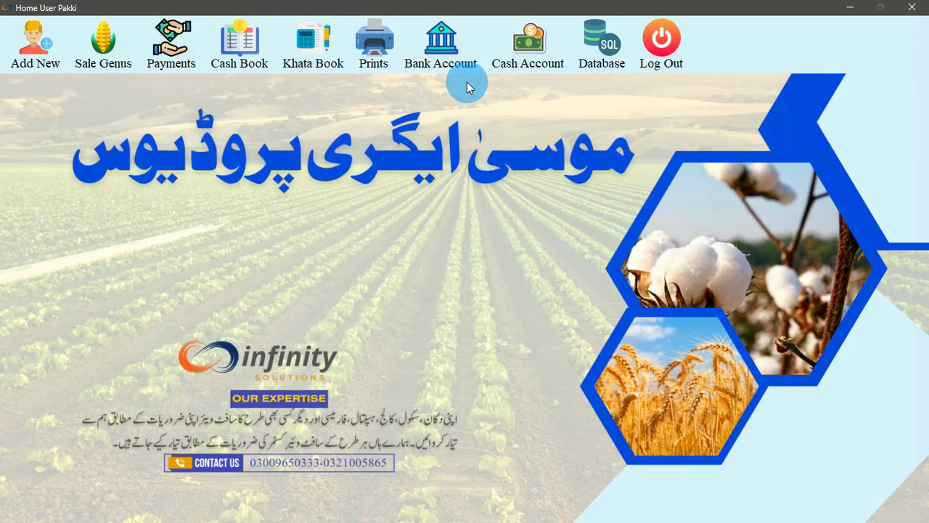
click(255, 57)
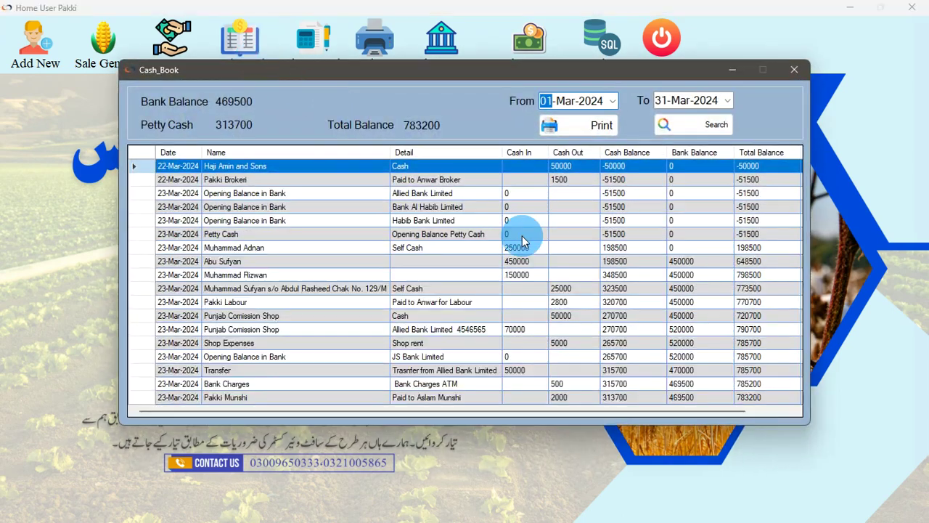
click(794, 70)
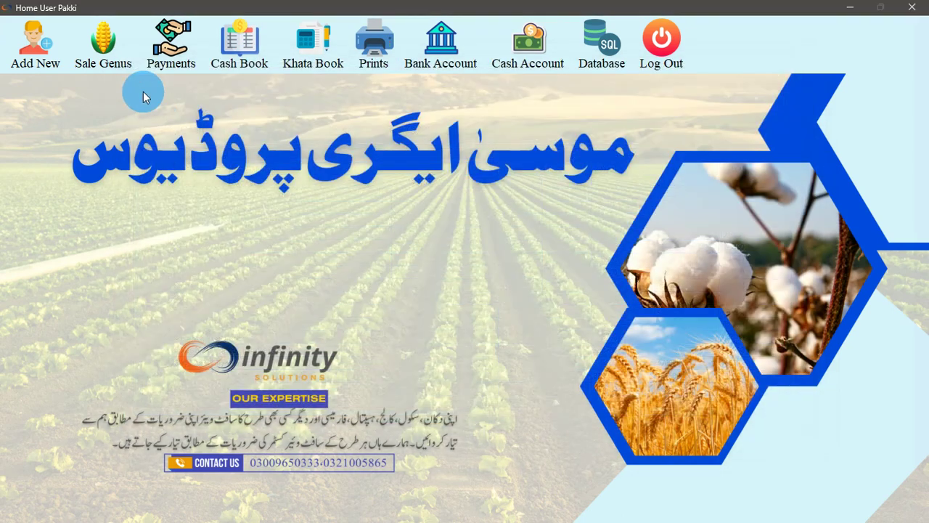
Transfer 20000 commission to the second partner, reducing available commission from 87010 to 67010
click(179, 64)
click(209, 120)
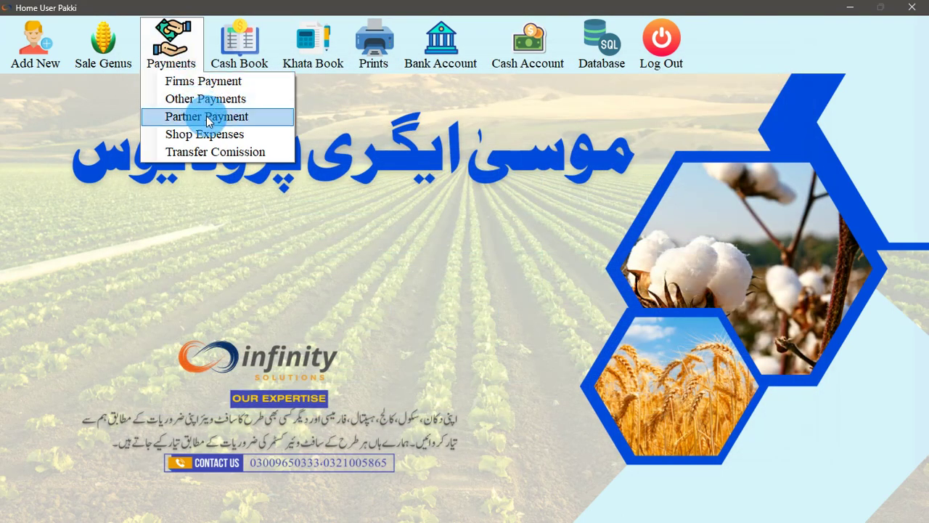
click(217, 152)
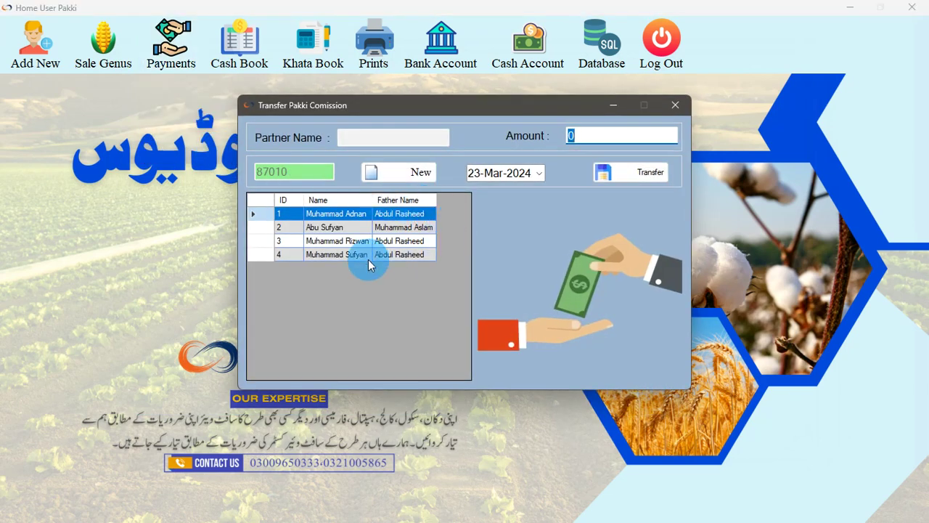
click(329, 229)
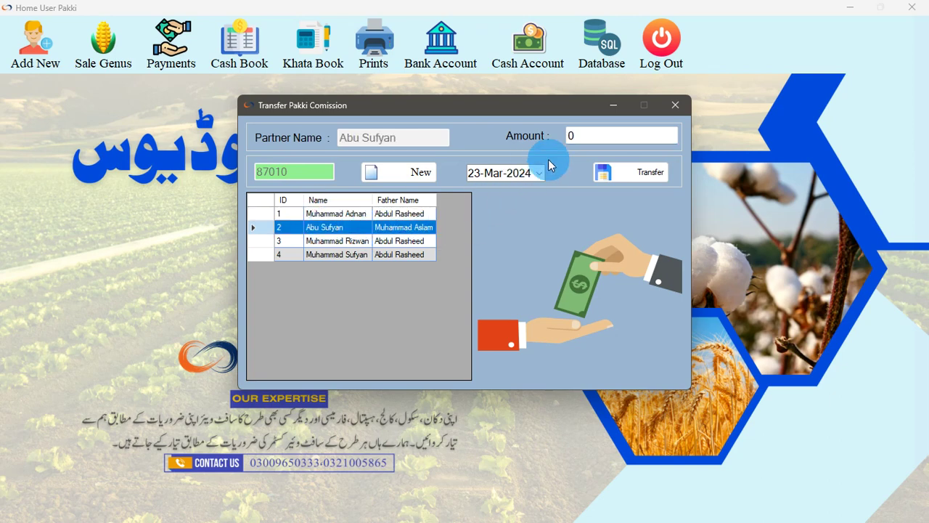
click(584, 136)
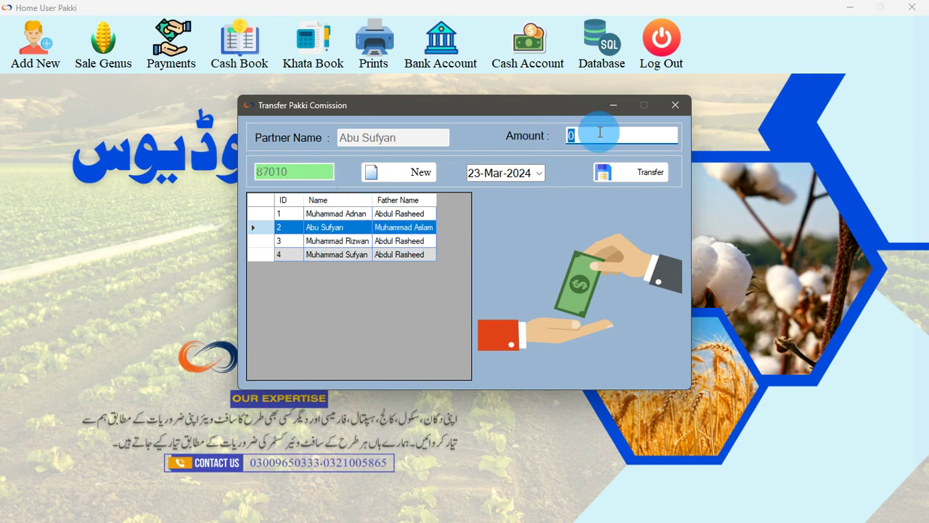
text(20000)
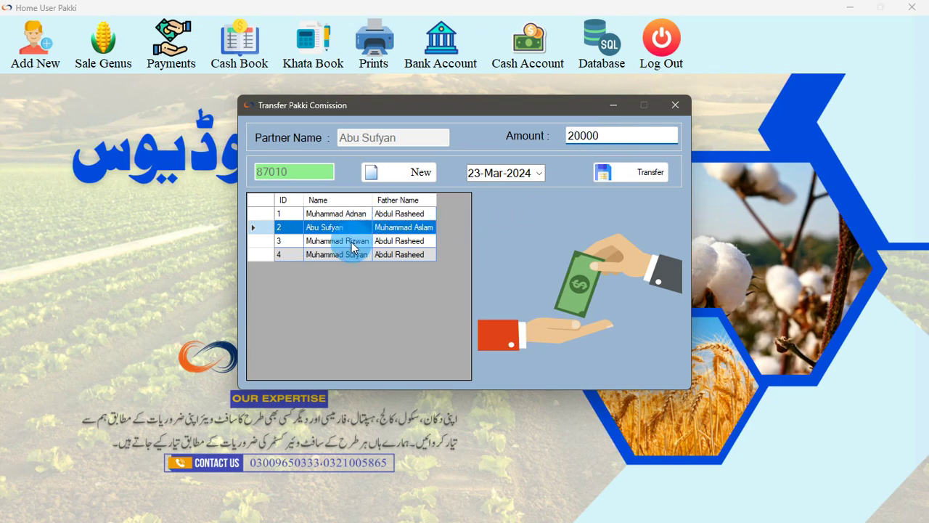
click(621, 173)
click(553, 297)
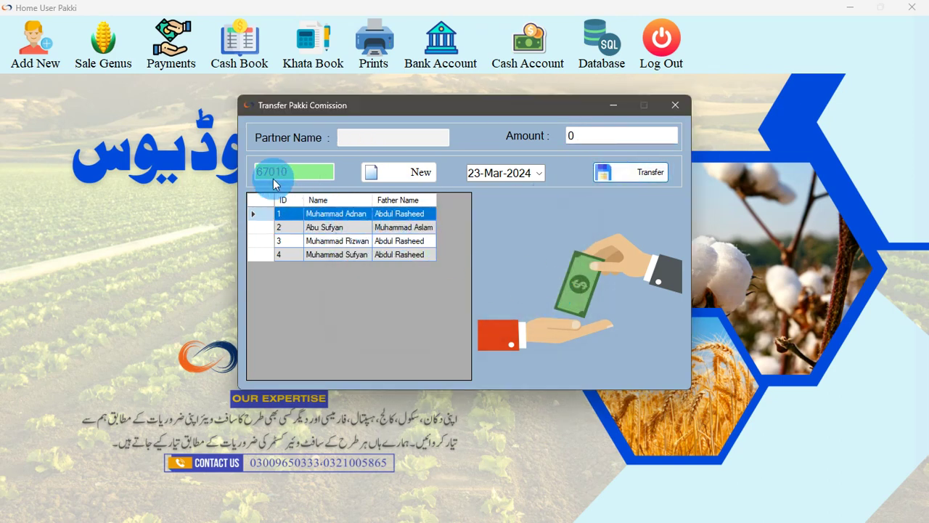
click(675, 105)
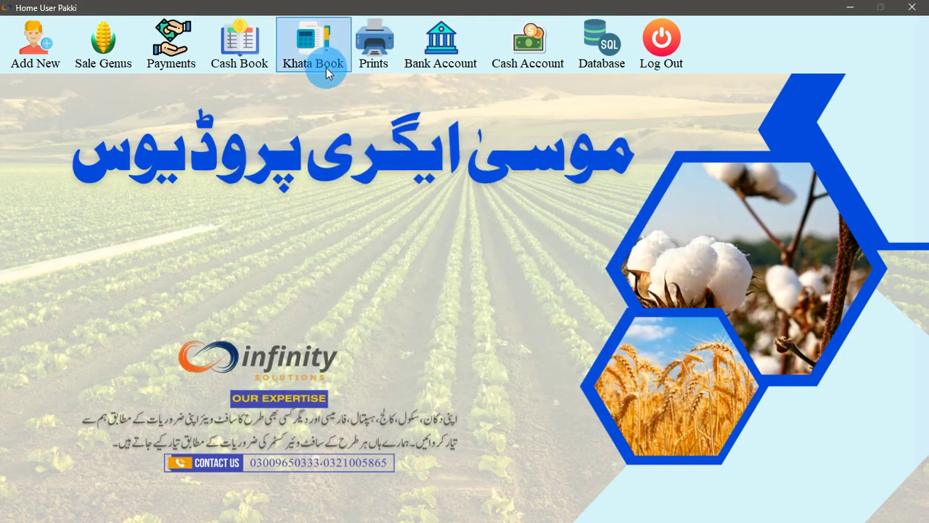
Open the Partners ledger filtered to the second partner, showing a 470000 balance
click(326, 67)
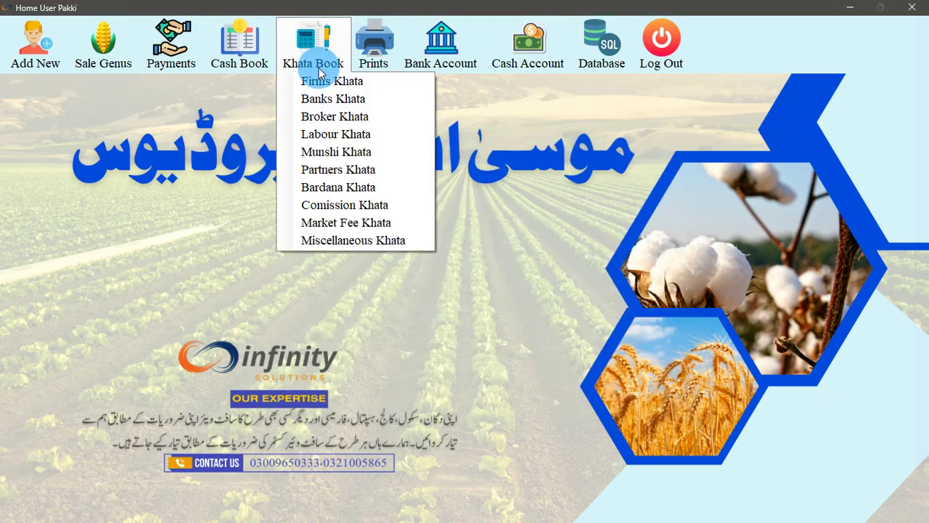
click(349, 172)
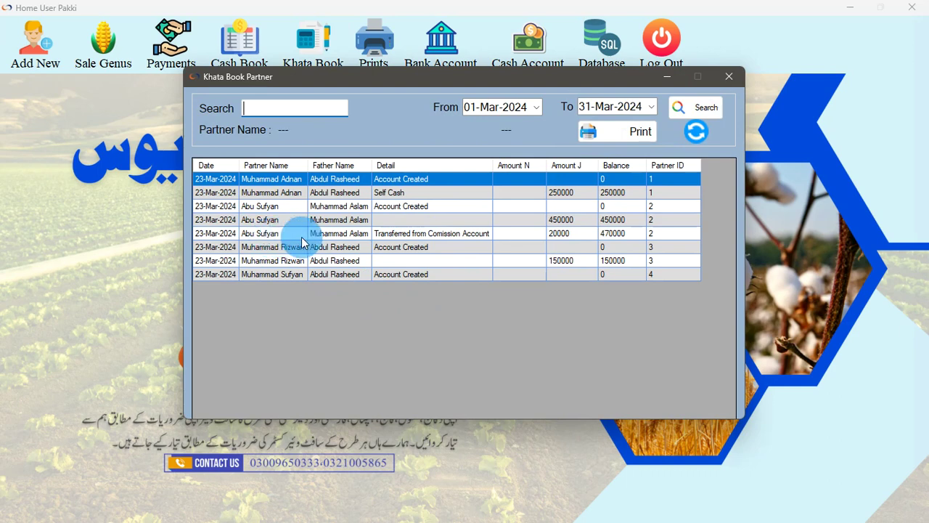
double_click(216, 233)
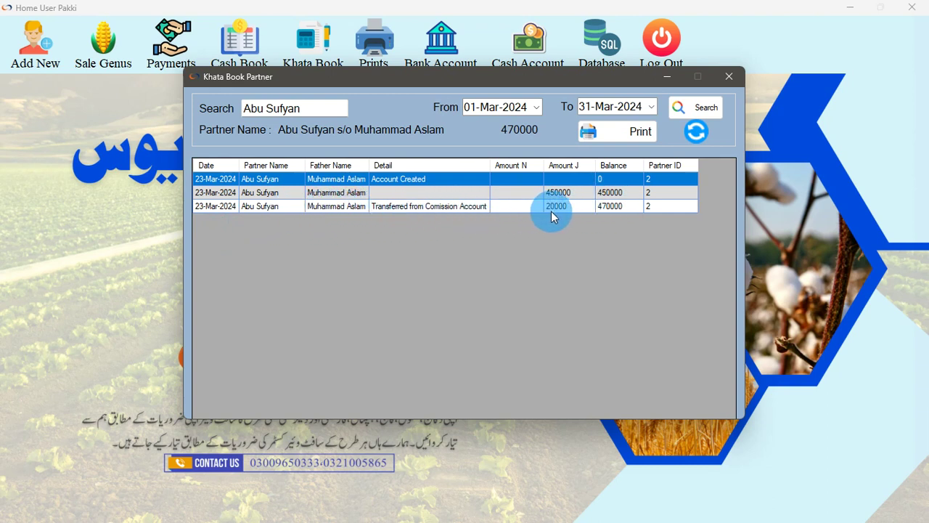
click(729, 77)
click(325, 69)
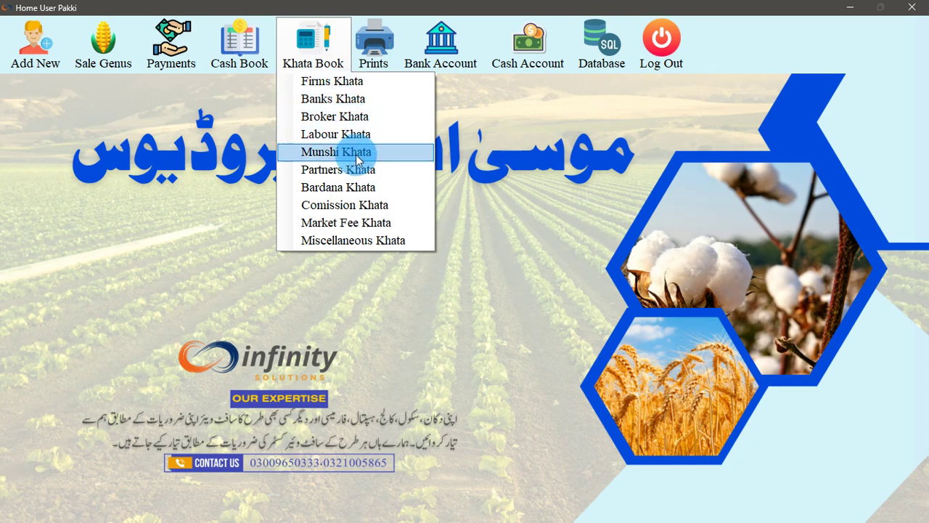
Review the Bardana ledger's 33516 balance, then close it
click(367, 192)
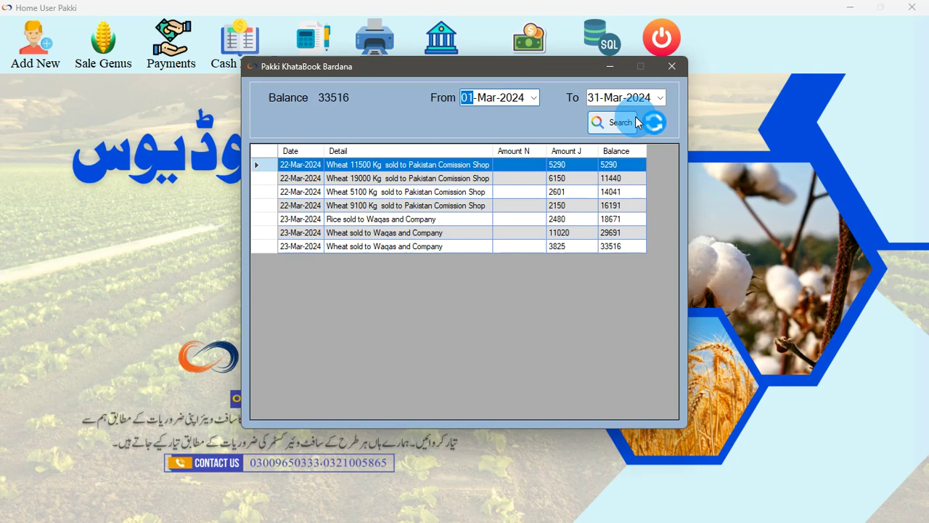
click(671, 67)
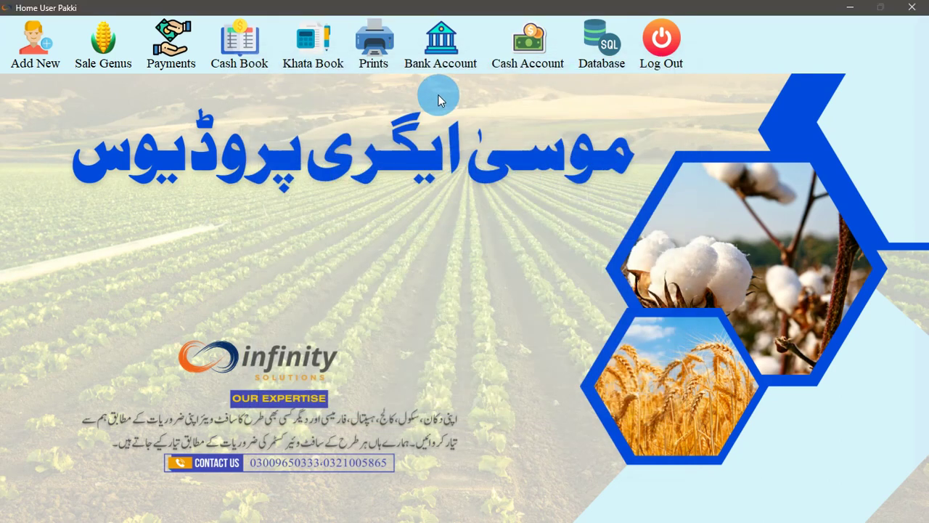
click(306, 67)
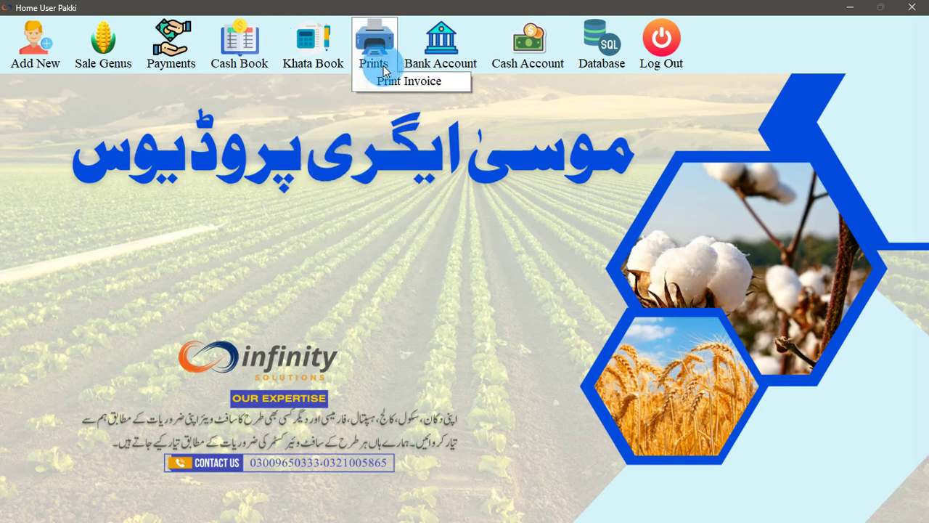
Open Database > Database Backup, close it, and log out
mouse_move(434, 63)
mouse_move(528, 57)
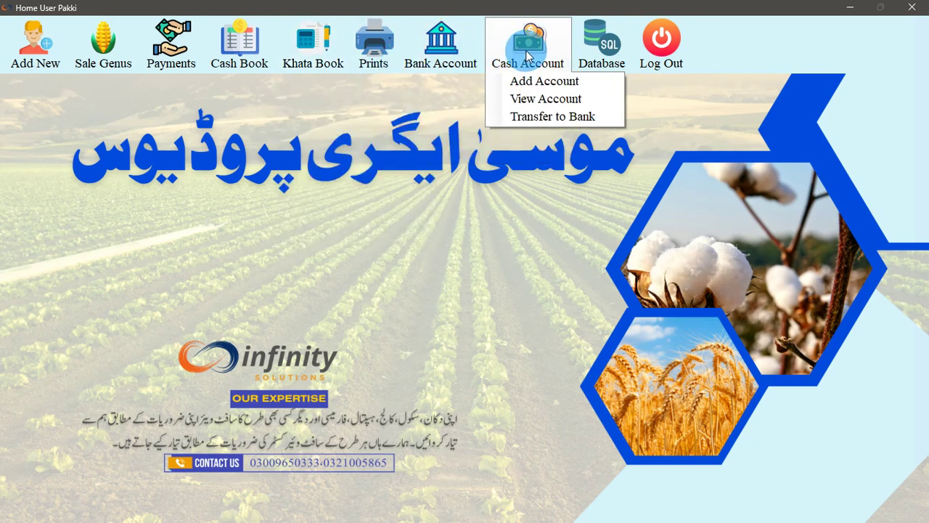
mouse_move(573, 45)
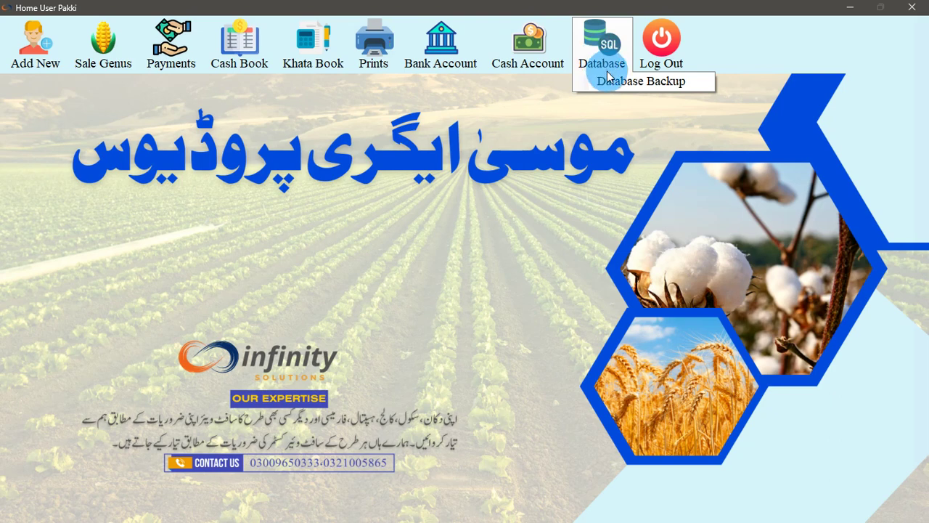
click(608, 82)
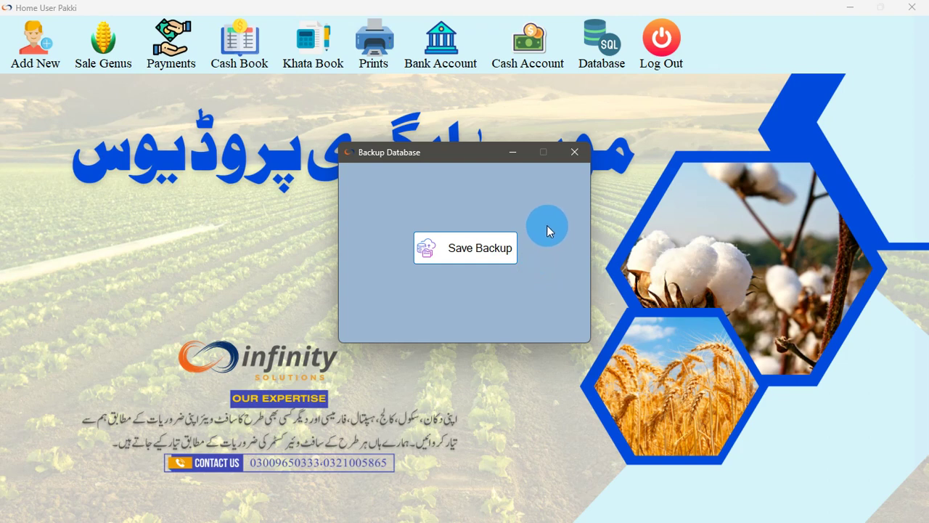
click(575, 153)
click(661, 43)
Sign in with user name admin and the admin password
click(480, 274)
text(admin)
key(Tab)
text(*****)
key(Tab)
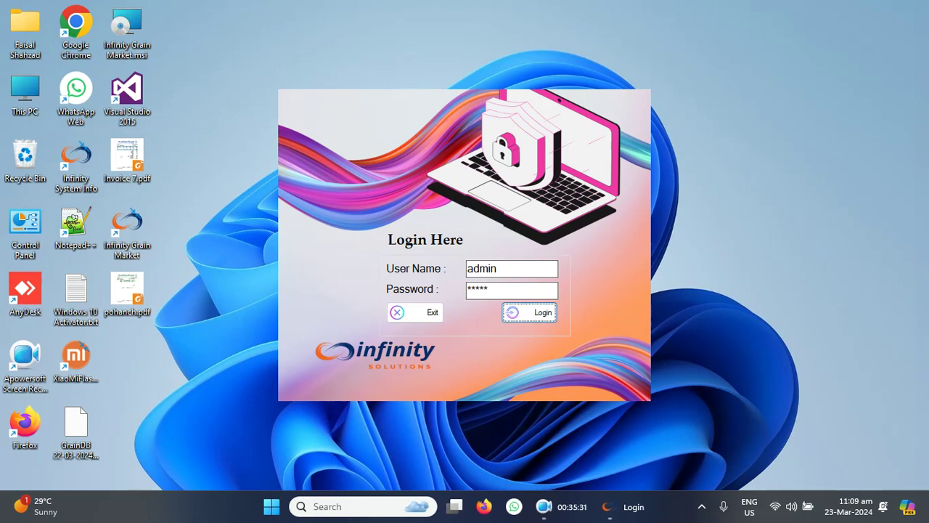
key(Return)
Review the available user levels in the Manage User form, then close it
click(24, 51)
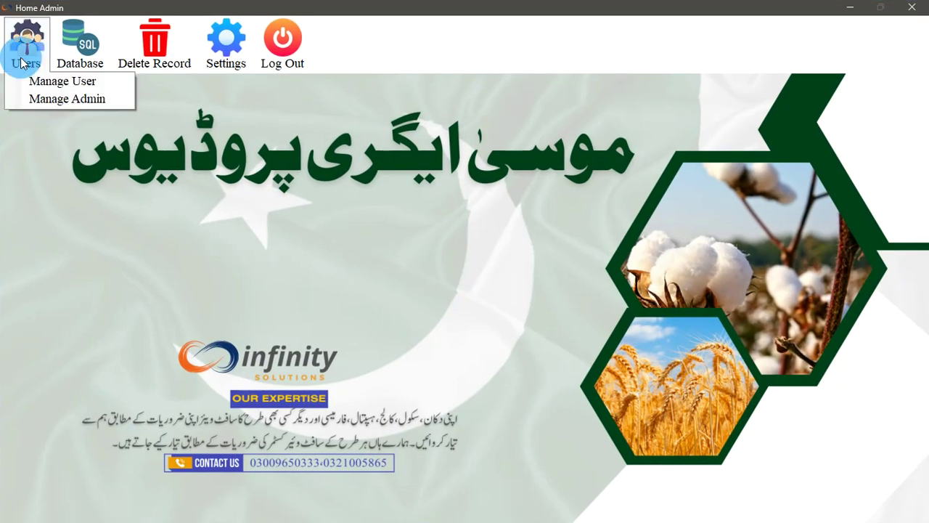
click(44, 81)
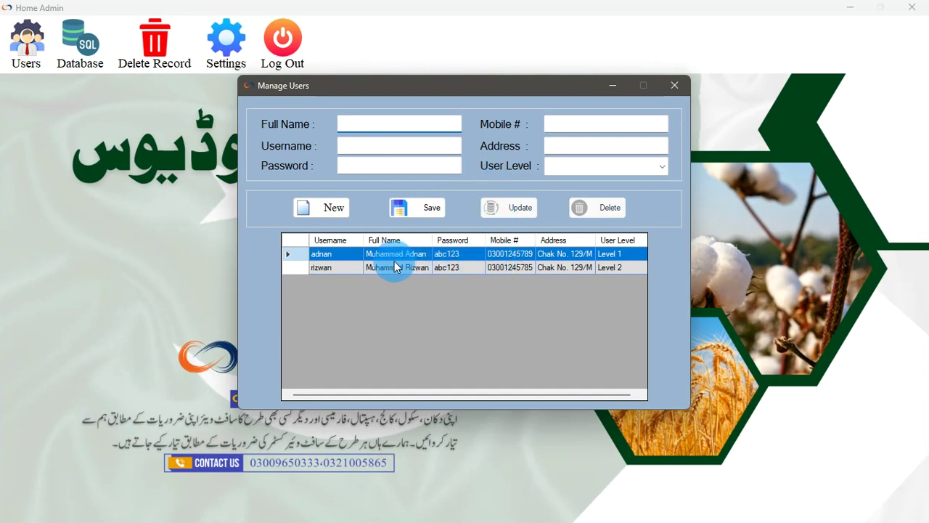
click(609, 167)
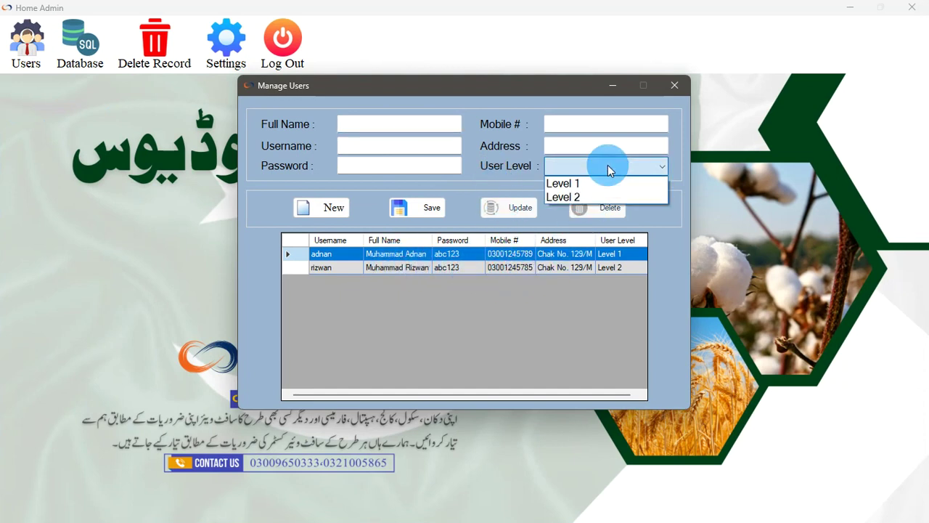
click(588, 170)
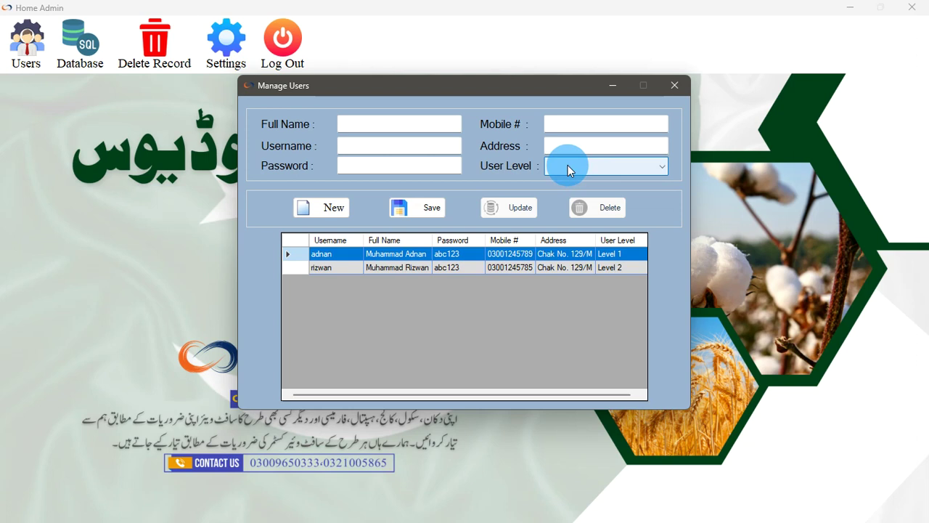
click(568, 165)
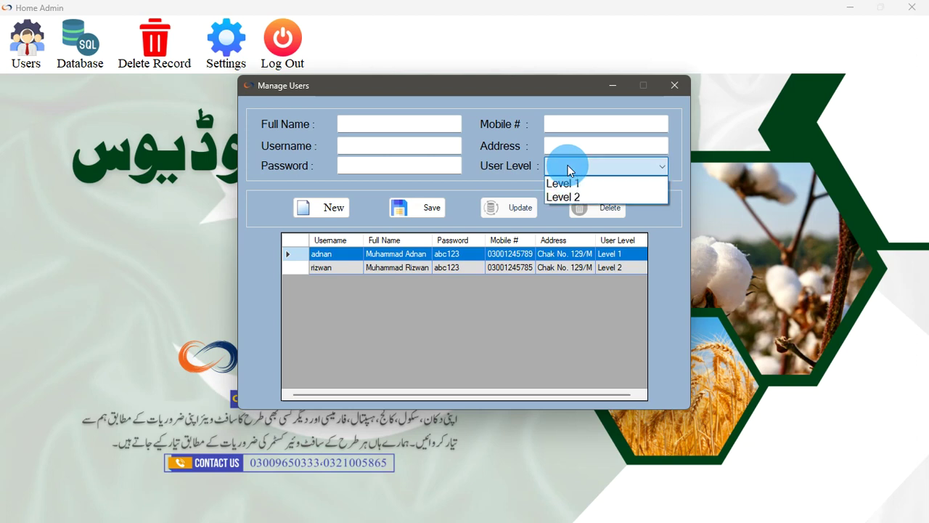
click(676, 85)
click(675, 84)
Review the administrator account settings and close them
click(27, 40)
click(26, 39)
click(26, 40)
click(42, 98)
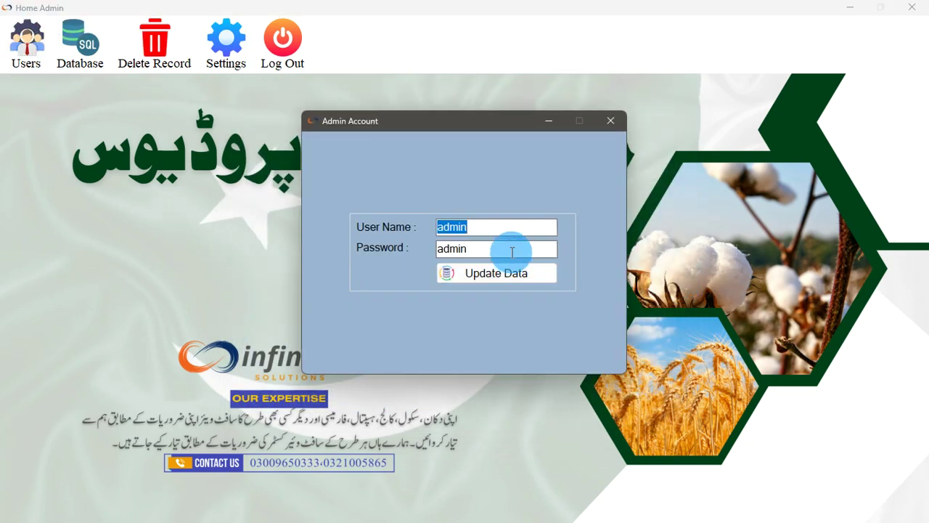
click(612, 121)
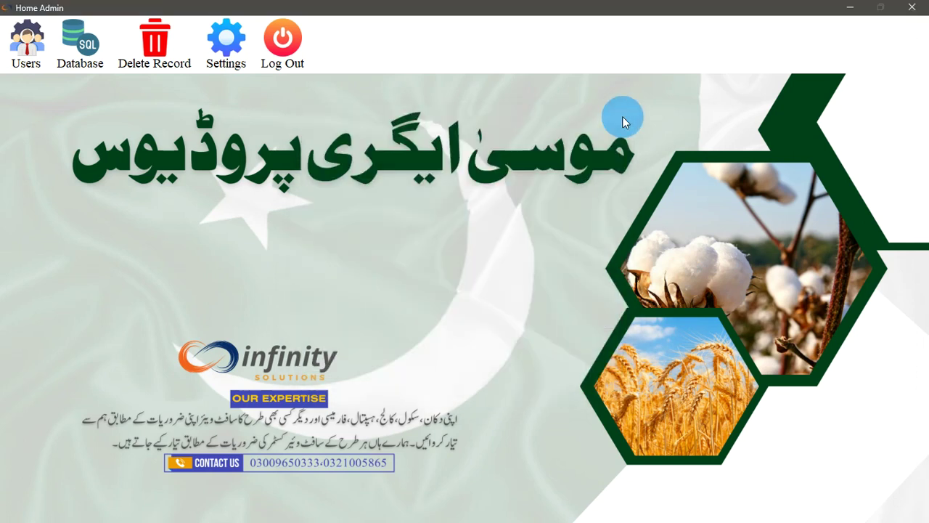
click(80, 42)
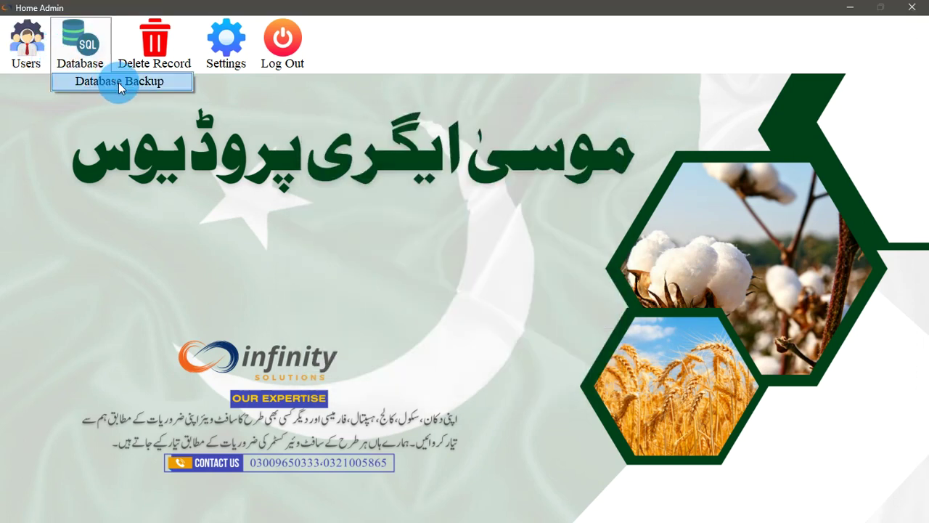
click(117, 83)
click(574, 152)
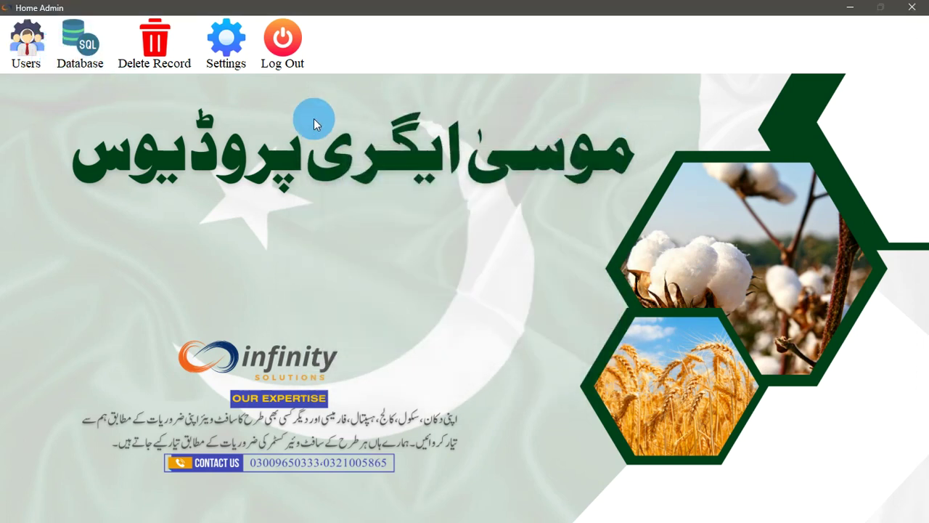
click(167, 70)
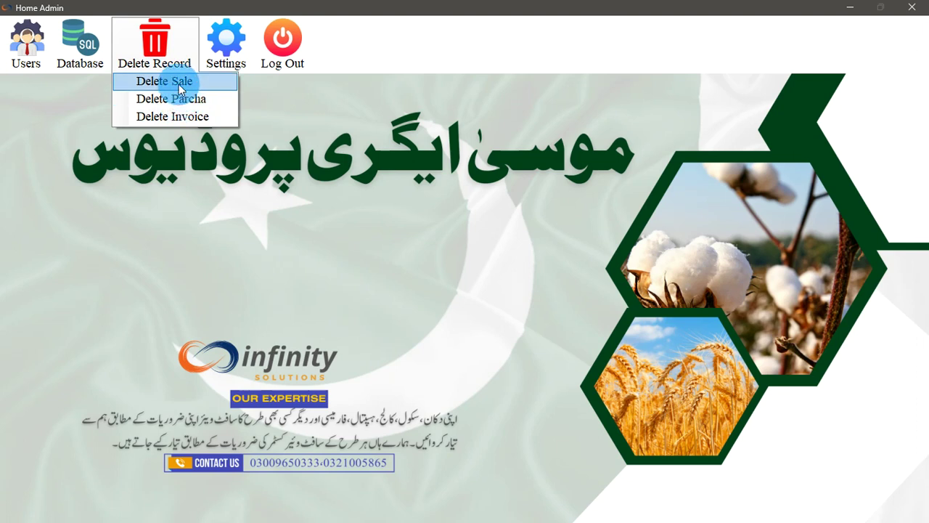
click(179, 84)
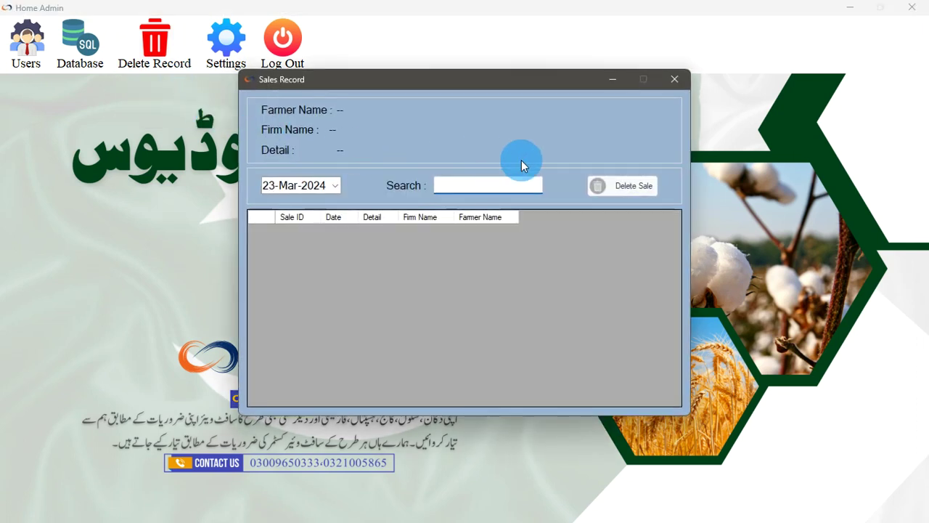
click(672, 80)
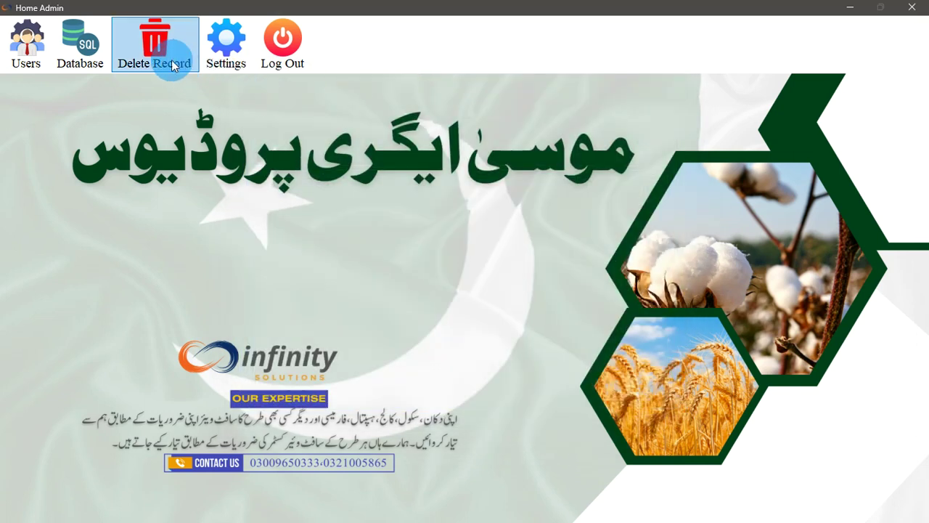
click(169, 65)
click(153, 101)
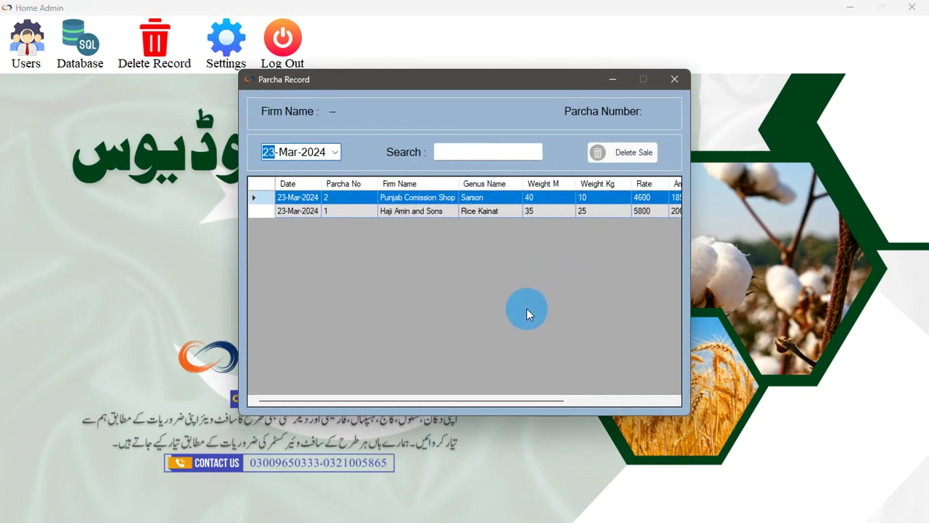
click(675, 79)
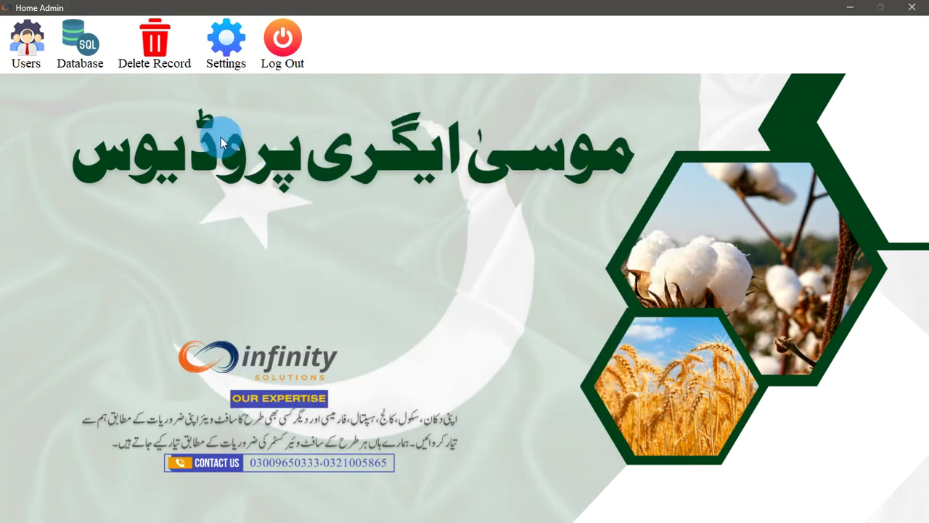
click(157, 42)
click(181, 122)
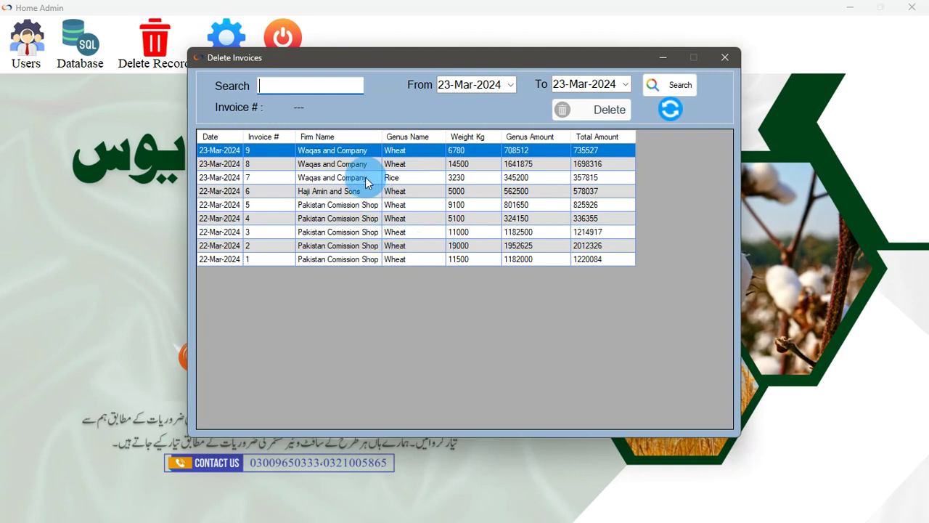
click(334, 153)
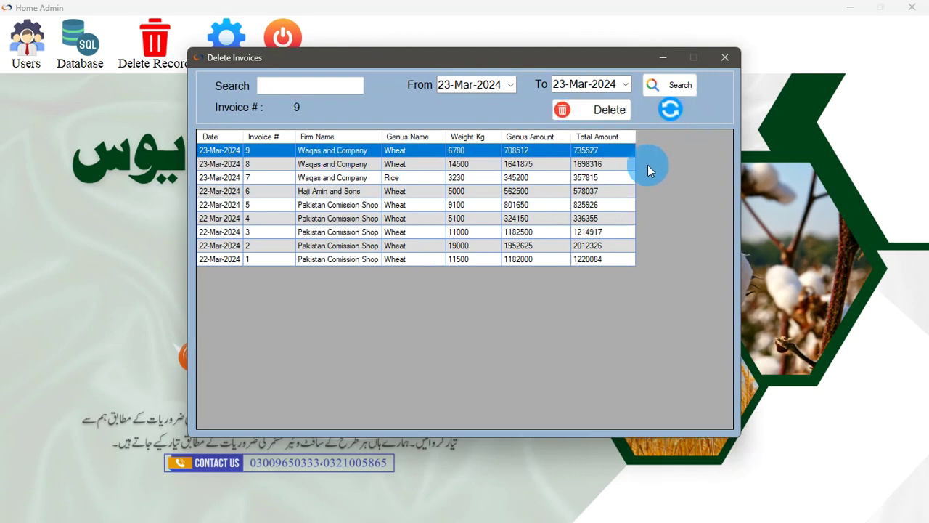
click(723, 57)
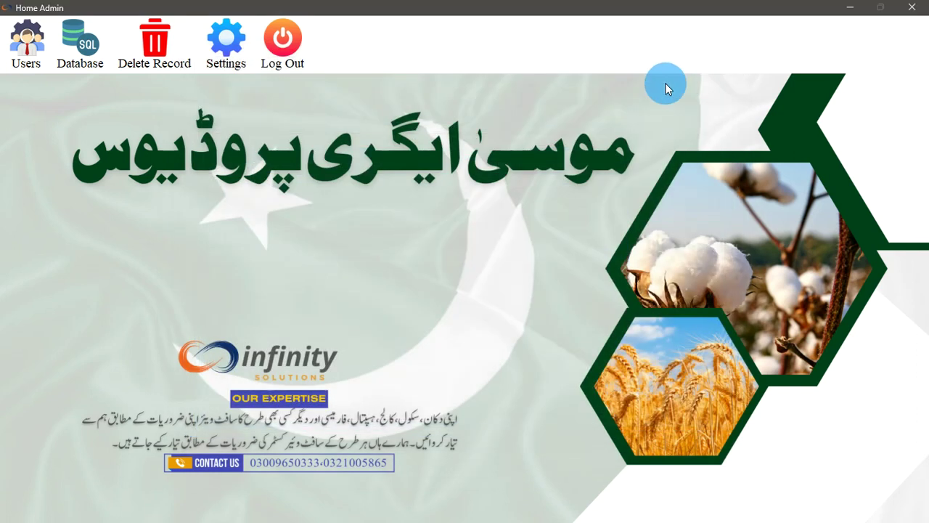
click(237, 70)
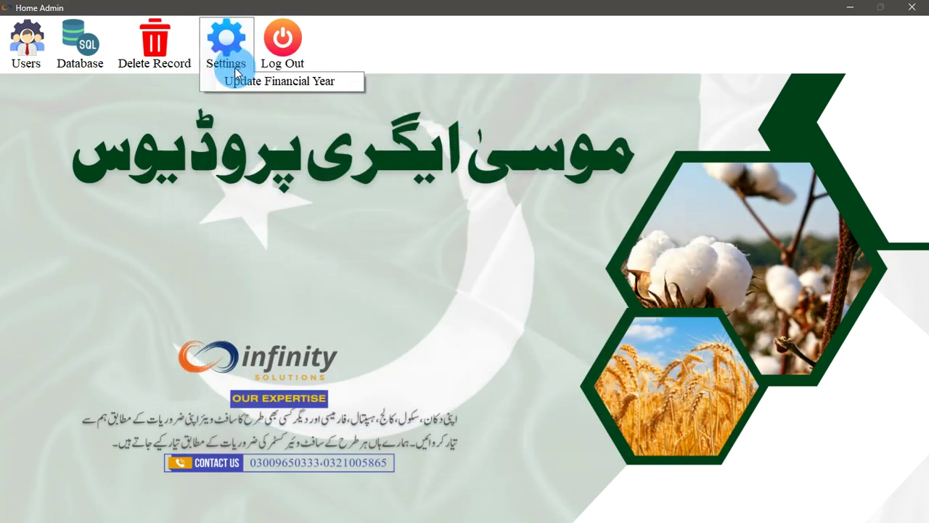
Update the financial year to 01-Mar-2024 through 31-Mar-2024, confirm, then log out of admin
click(231, 80)
click(502, 223)
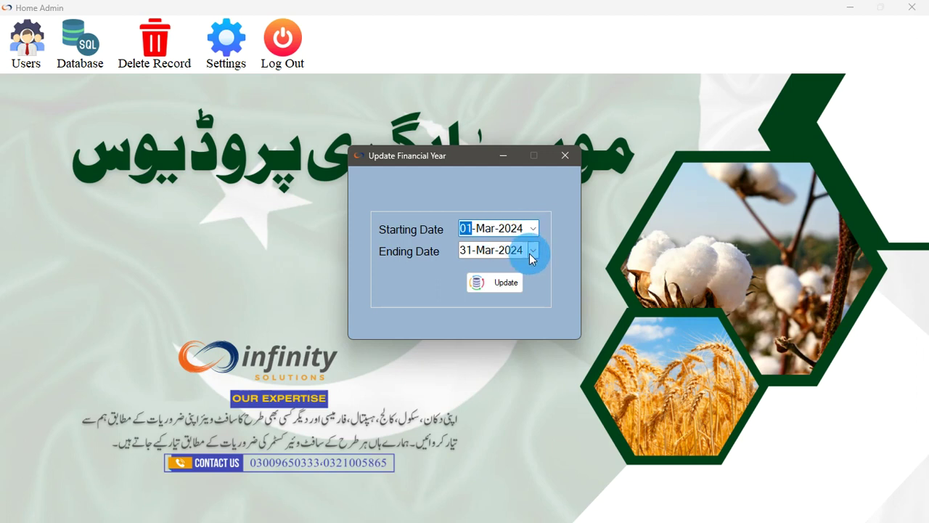
click(530, 253)
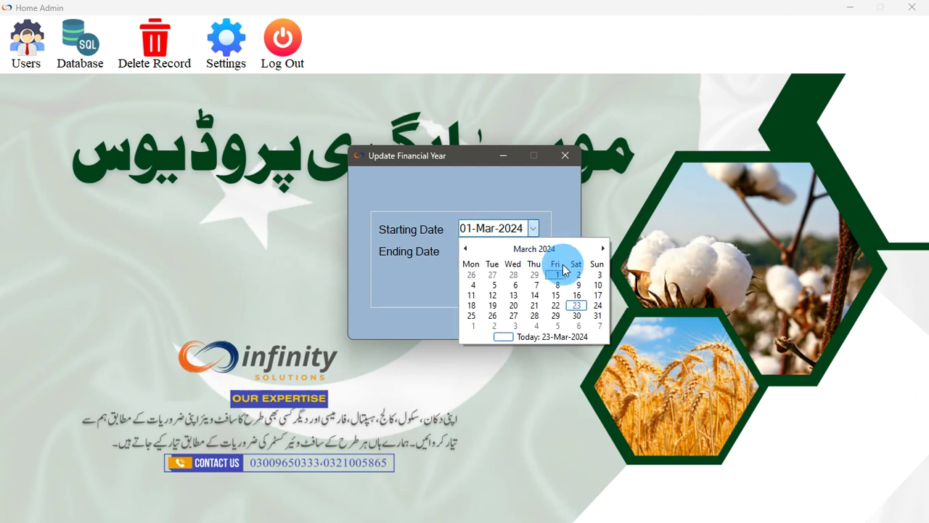
click(536, 232)
click(534, 251)
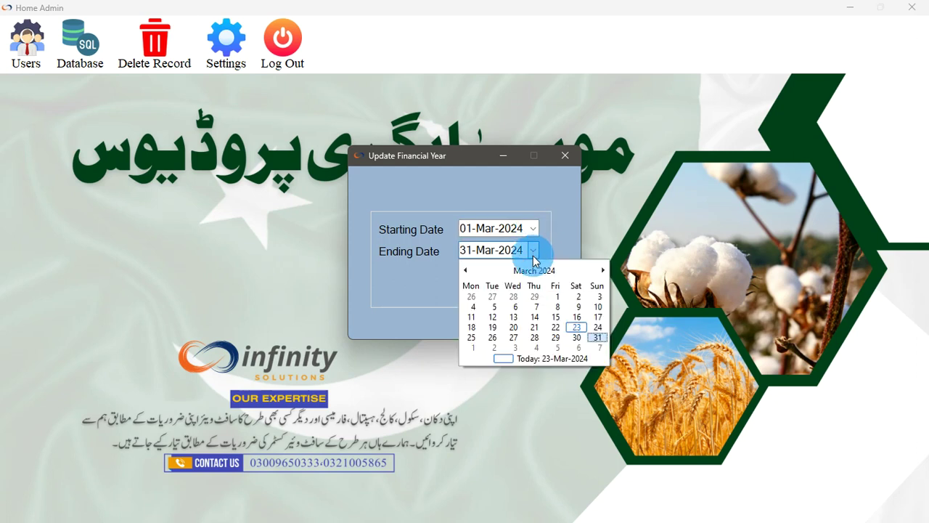
click(477, 340)
click(503, 279)
click(519, 292)
click(566, 156)
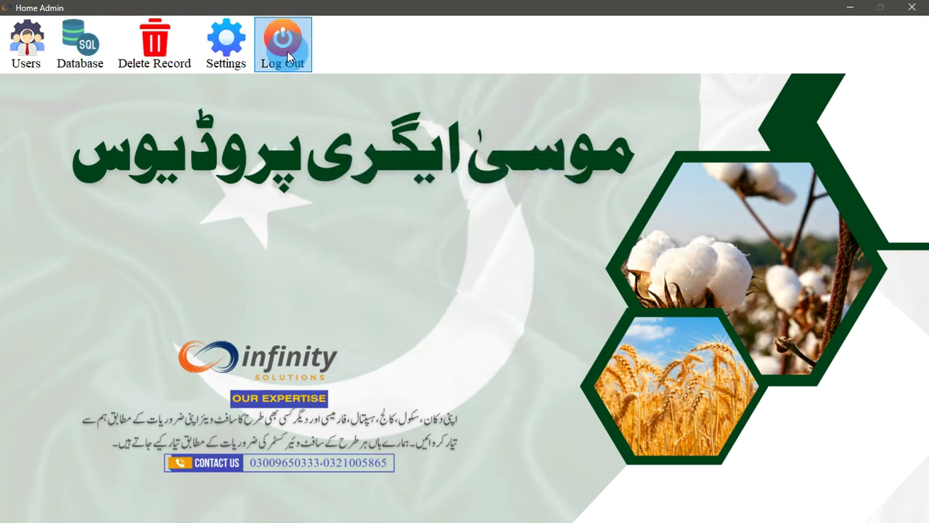
click(283, 44)
Sign in as the Katchi user with its user name and password
text(adnan)
key(Tab)
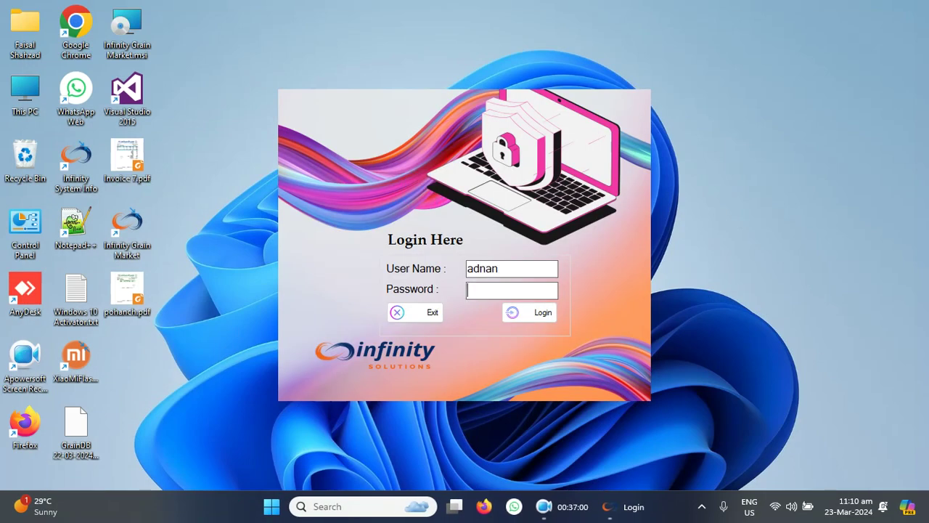
text(******)
key(Tab)
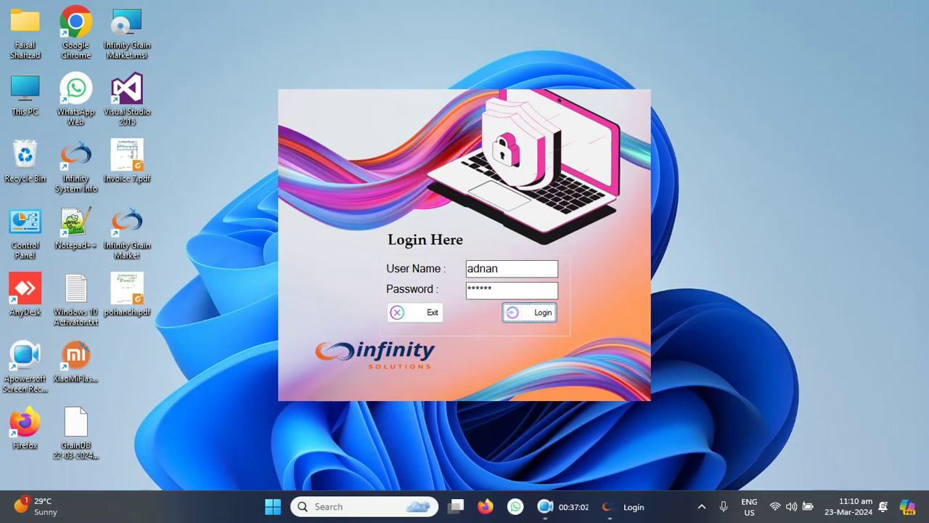
key(Return)
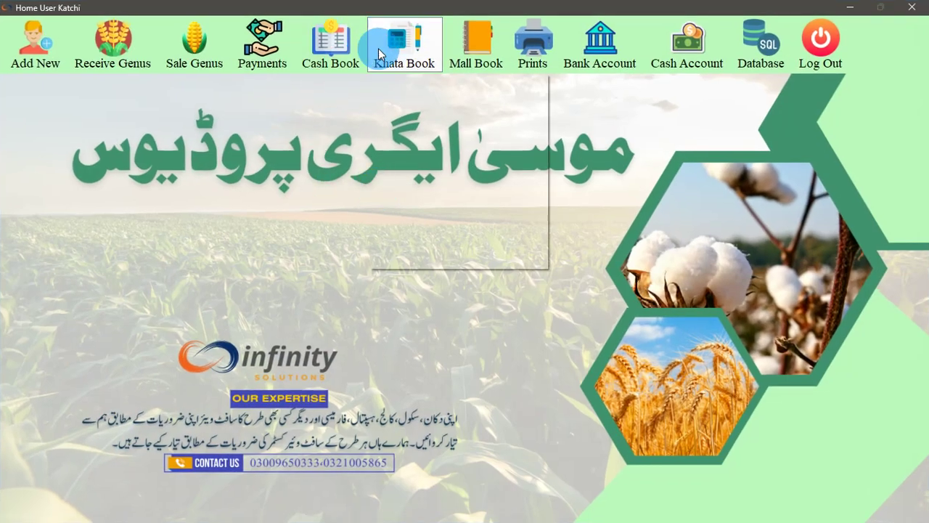
Look through the Firms Khata ledger and the Cash Book, closing each afterwards
click(396, 43)
click(406, 79)
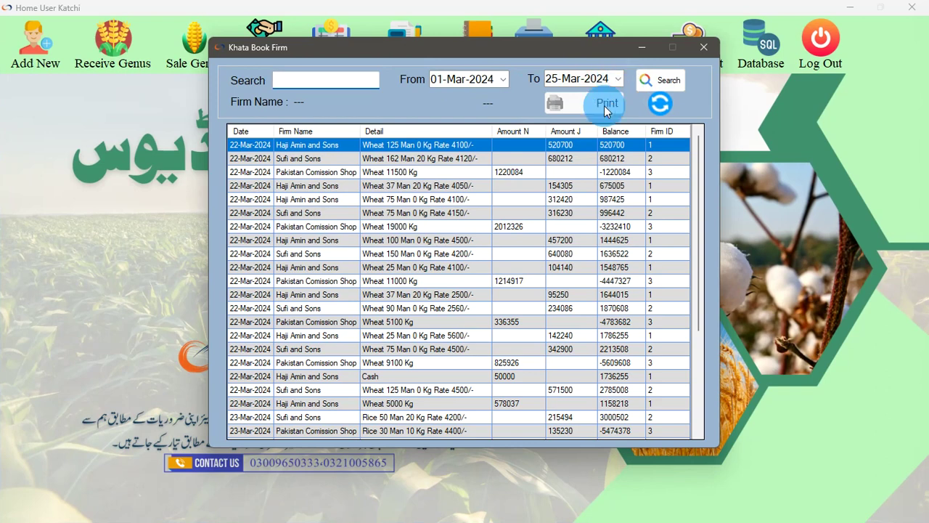
scroll(510, 411, down, 4)
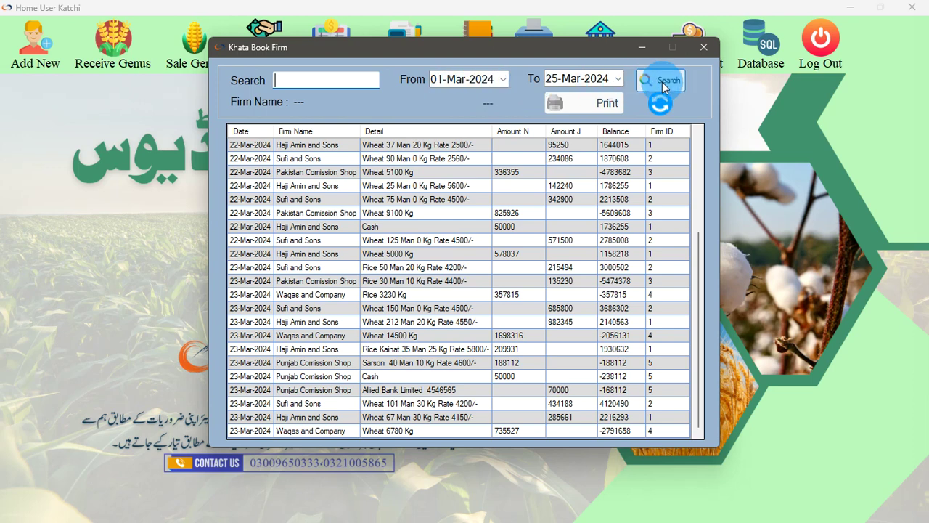
click(702, 46)
click(321, 67)
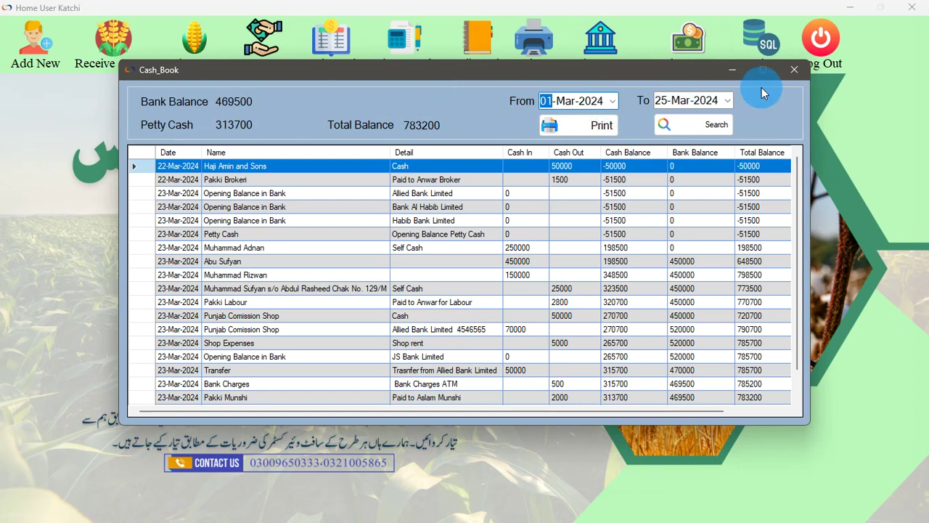
click(794, 69)
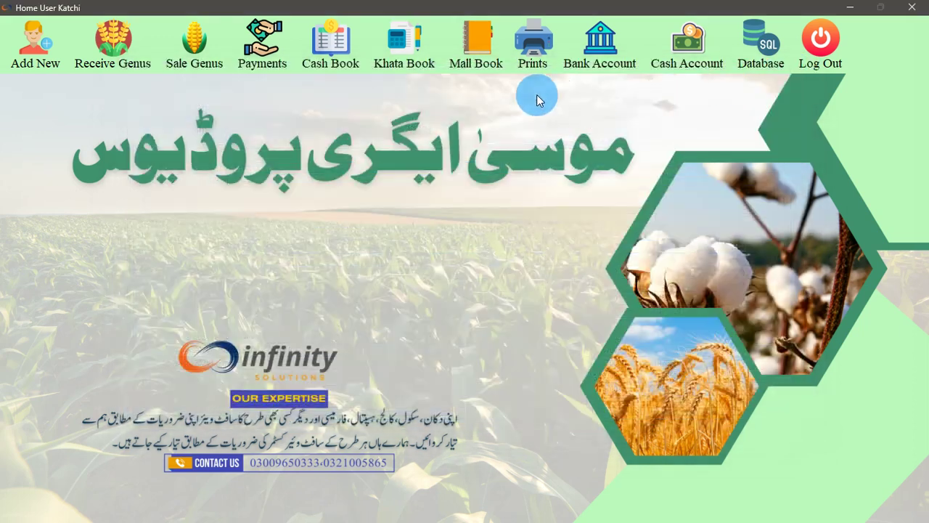
click(407, 42)
View the Farmers Khata ledger entries, close it, and log out to the login screen
click(426, 101)
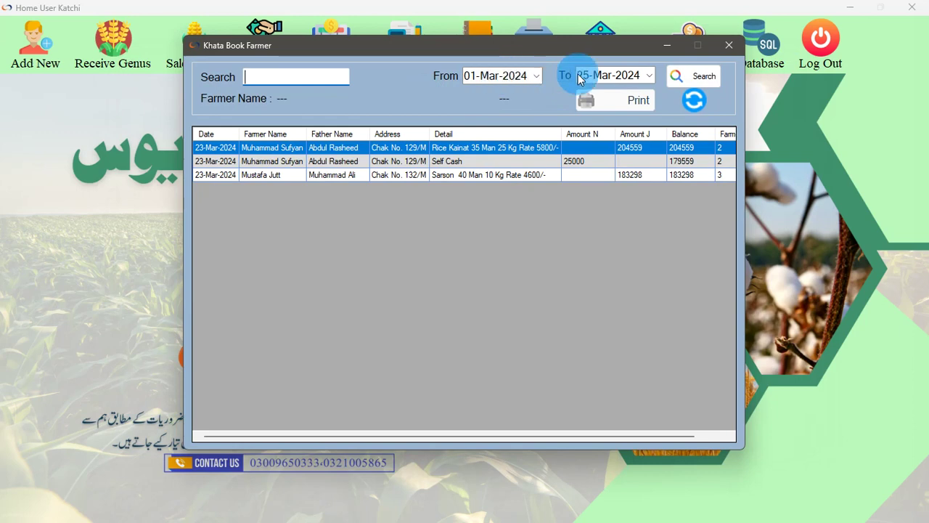
click(730, 45)
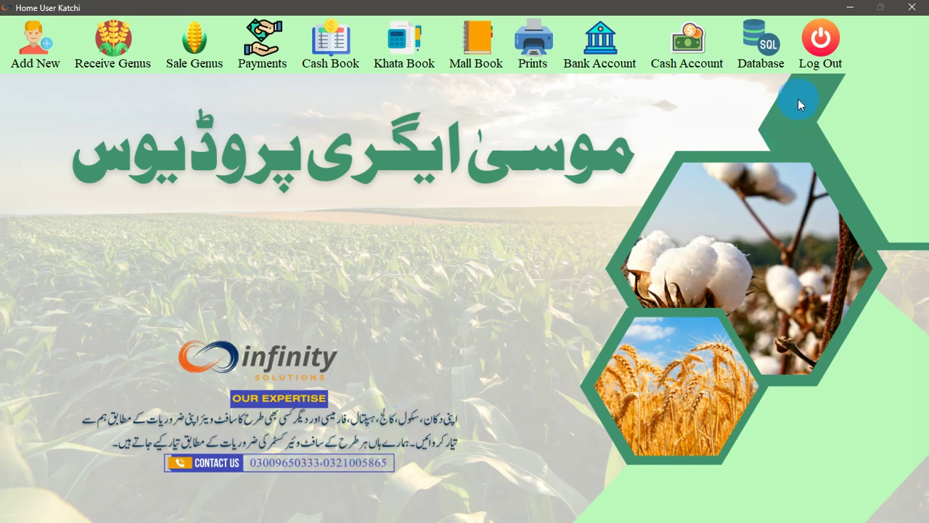
click(817, 51)
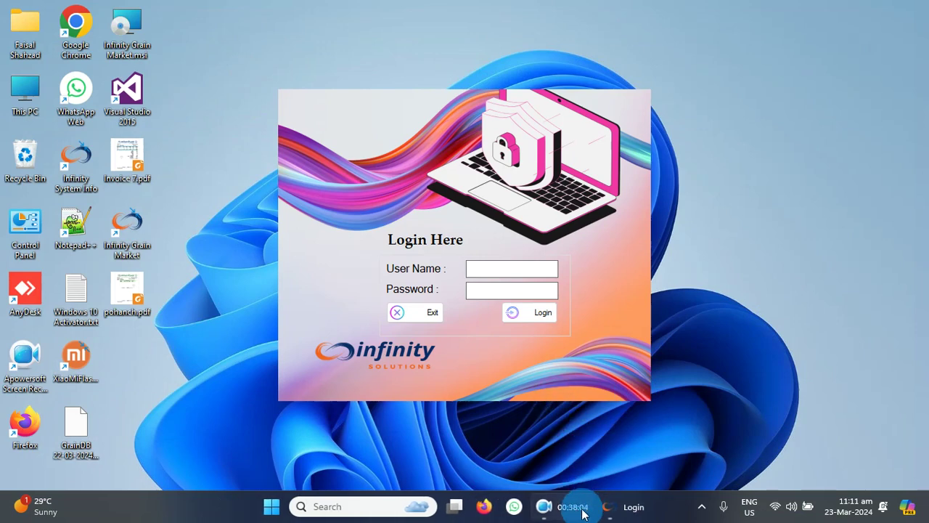